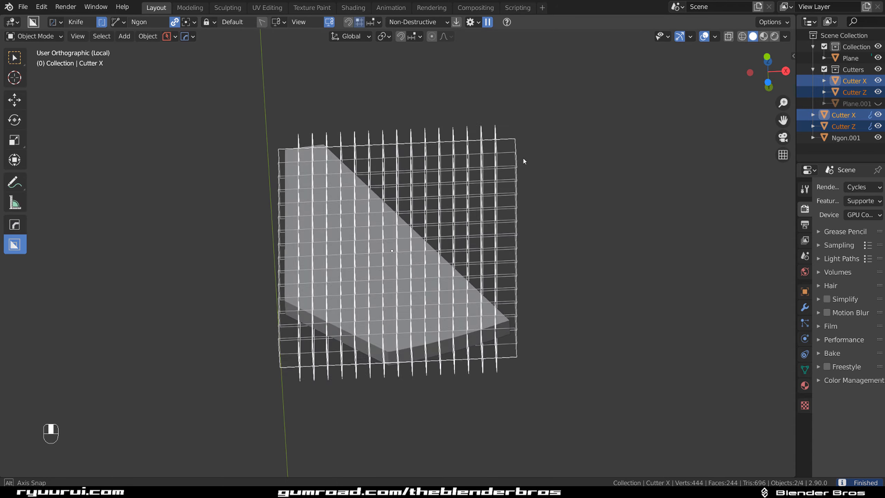
Try cutting the unrotated Cutter X and Cutter Z grids into the Ngon.001 fin with a Knife boolean
shift+click(420, 261)
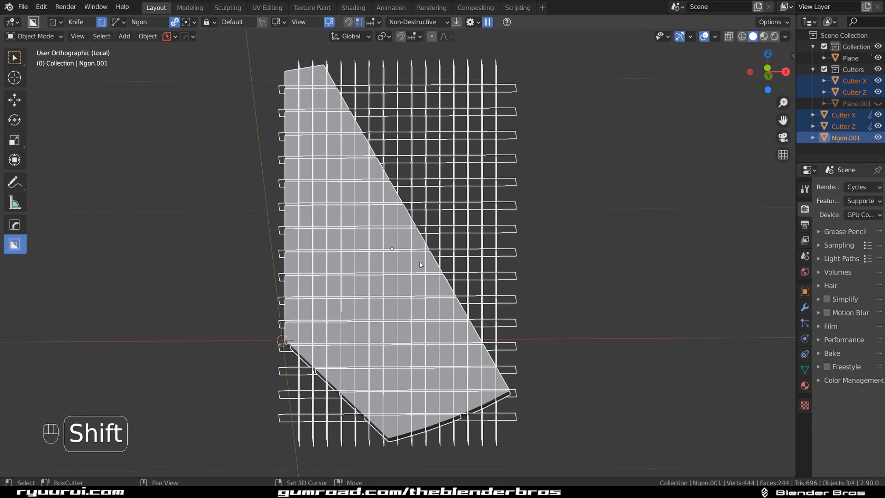
key(q)
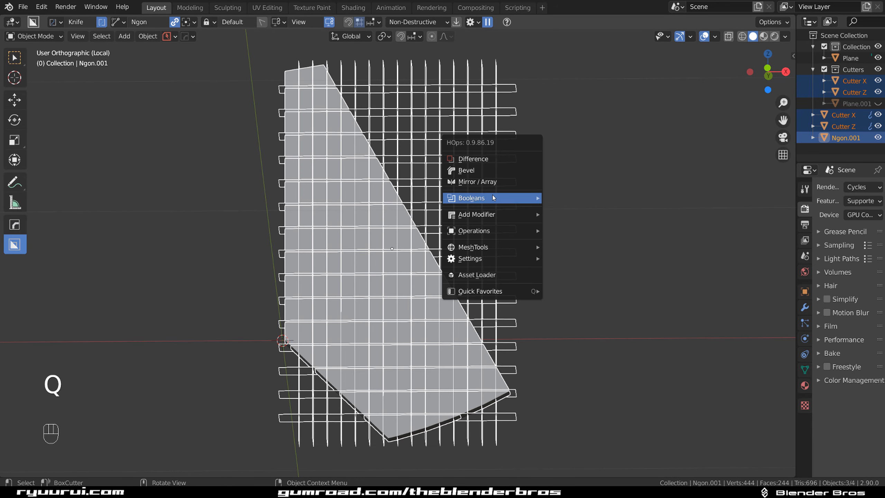
mouse_move(494, 197)
click(585, 262)
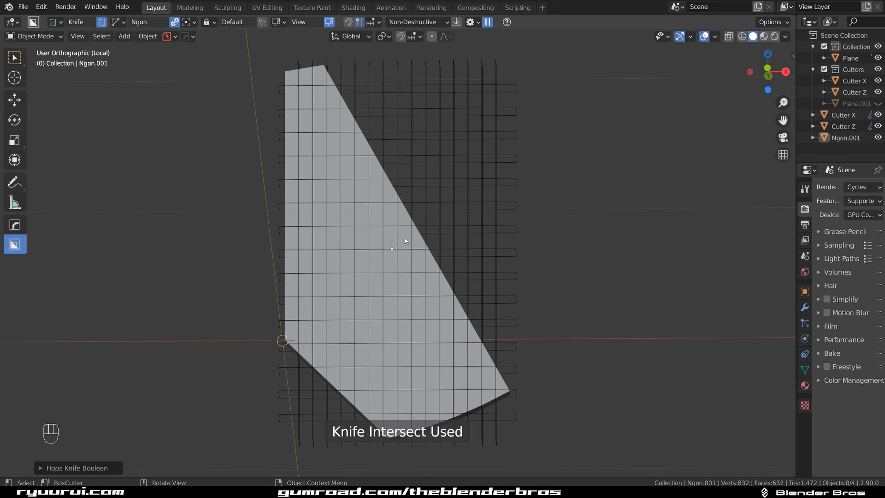
scroll(516, 248, down, 2)
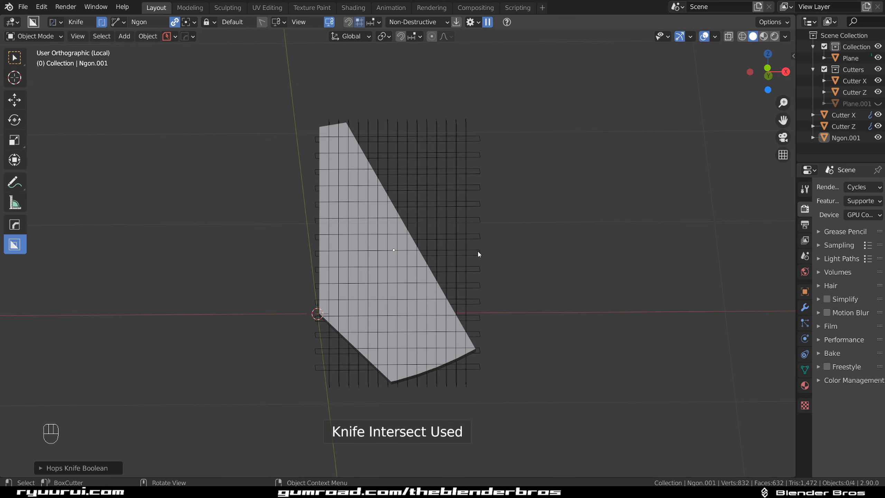
scroll(478, 253, up, 2)
scroll(454, 254, down, 2)
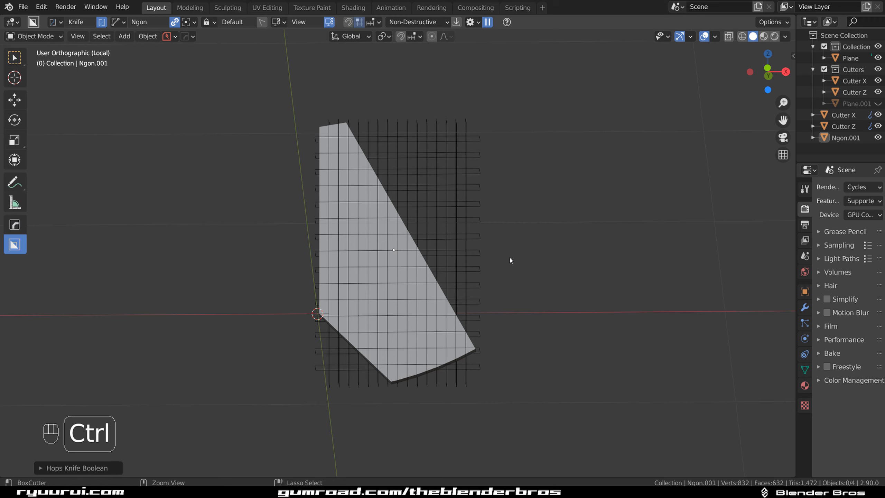
Undo the knife cut made with the unrotated grids
key(ctrl+z)
key(ctrl+z)
key(ctrl+z)
key(ctrl+z)
key(ctrl+z)
key(ctrl+z)
scroll(465, 267, up, 2)
key(Tab)
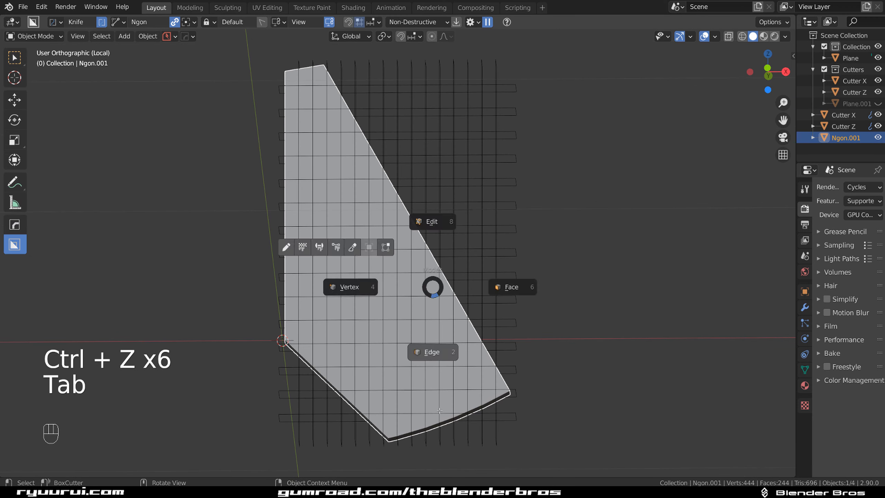
key(Tab)
Leave local view and rotate both cutter grids together in front view to line up with the fin's long slanted edge
key(slash)
middle_drag(448, 283, 358, 132)
scroll(359, 156, up, 3)
click(363, 192)
shift+click(360, 176)
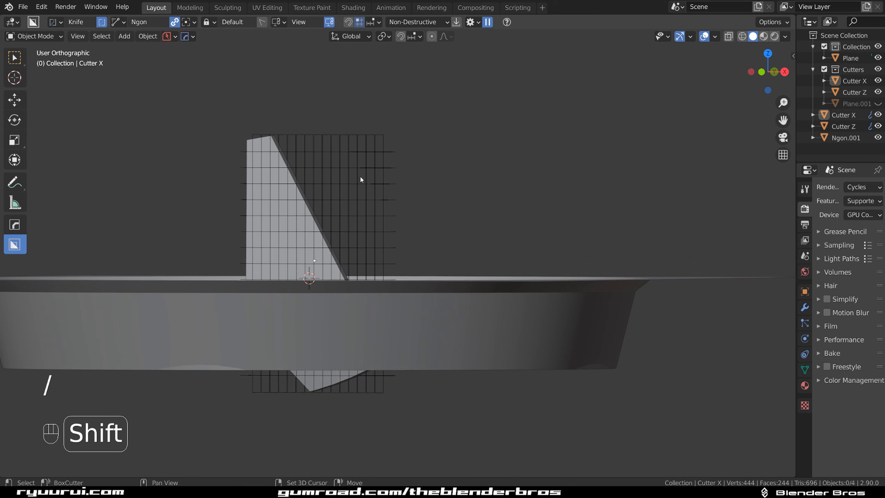
shift+click(360, 167)
shift+click(369, 138)
key(KP_1)
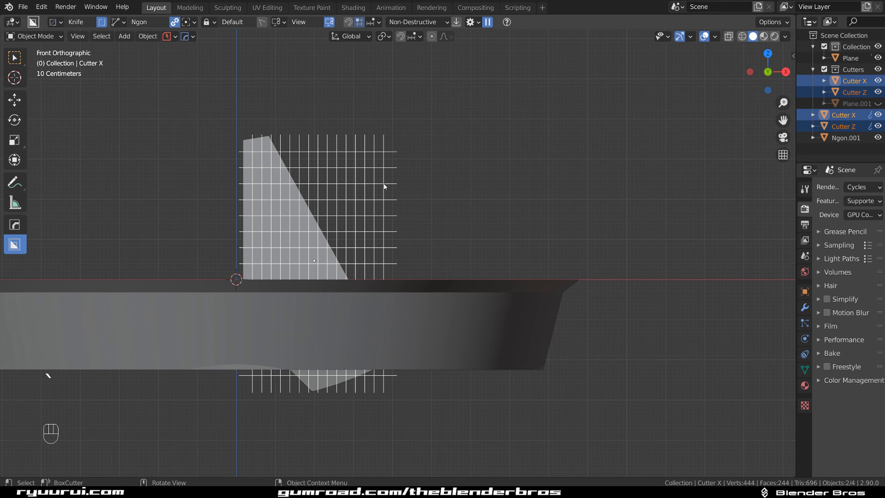
key(r)
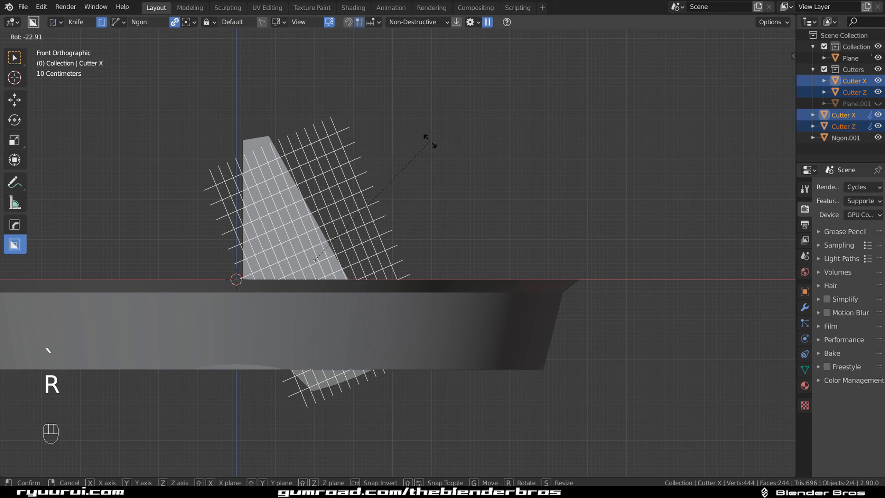
click(408, 135)
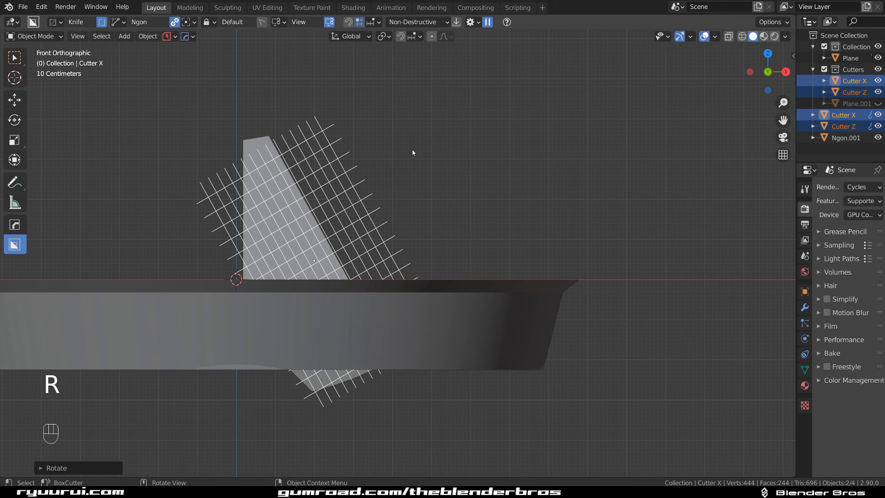
Isolate the fin together with both cutter grids, and enlarge the two grids
shift+click(267, 144)
key(slash)
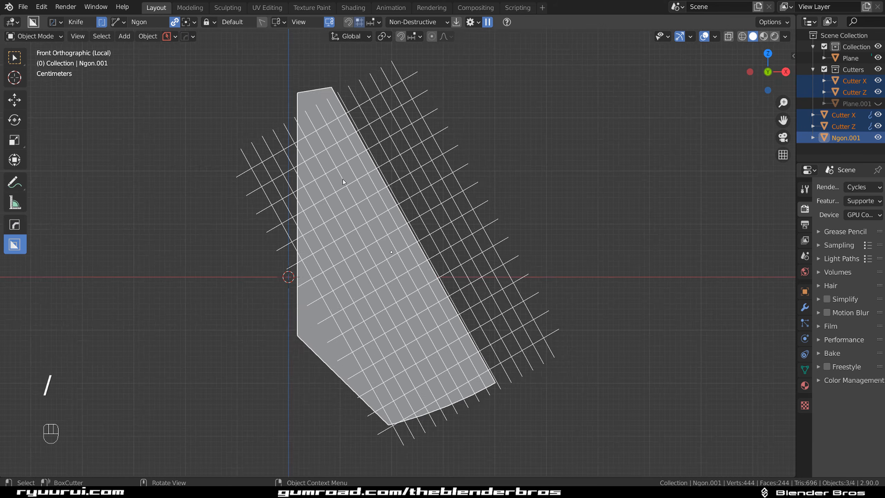
click(469, 195)
shift+click(468, 182)
scroll(467, 182, down, 3)
shift+middle_drag(469, 183, 460, 166)
key(s)
click(490, 166)
Move the cutter grids and scale them up by about 1.08 to cover the whole fin, with the fin added to the selection
key(g)
click(490, 167)
key(s)
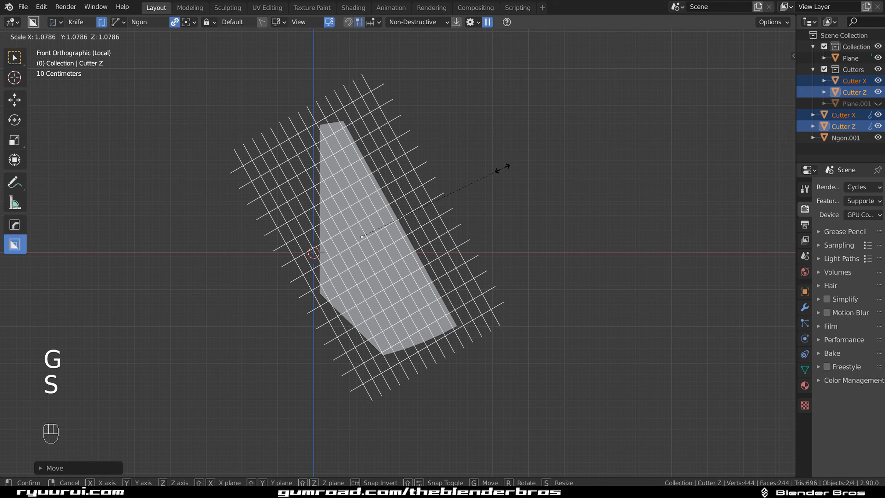
click(503, 169)
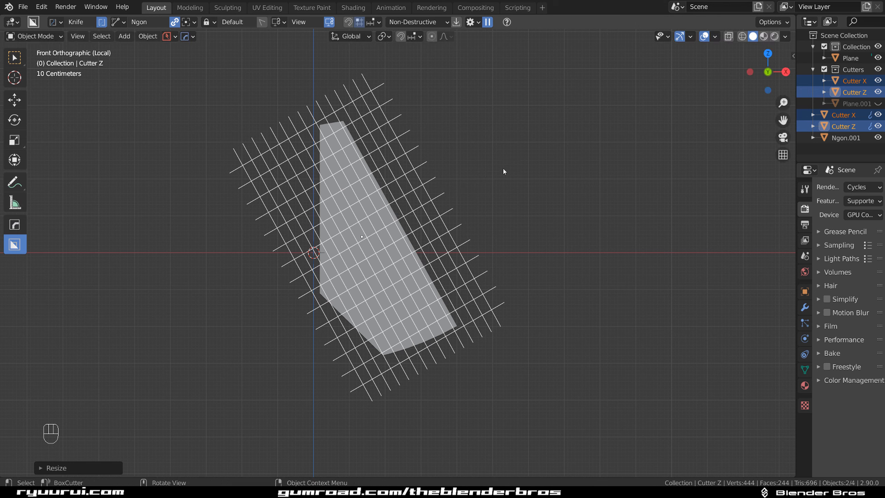
key(g)
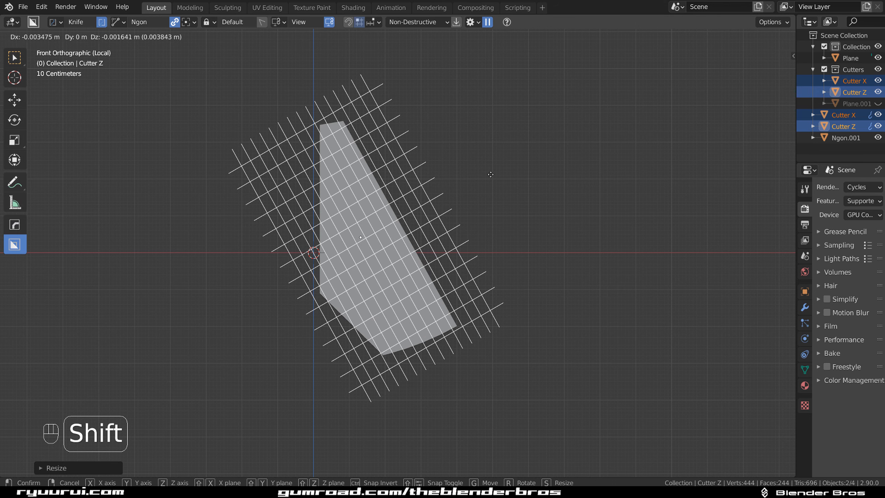
click(491, 174)
shift+click(377, 224)
key(q)
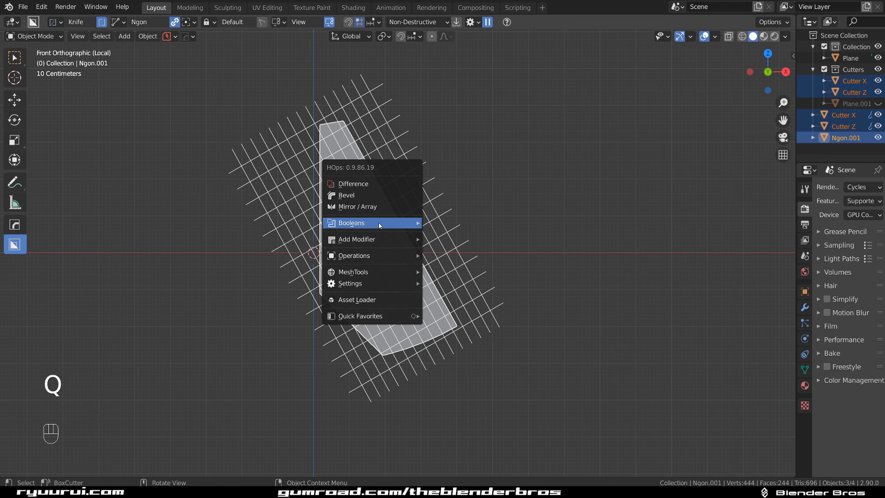
mouse_move(375, 223)
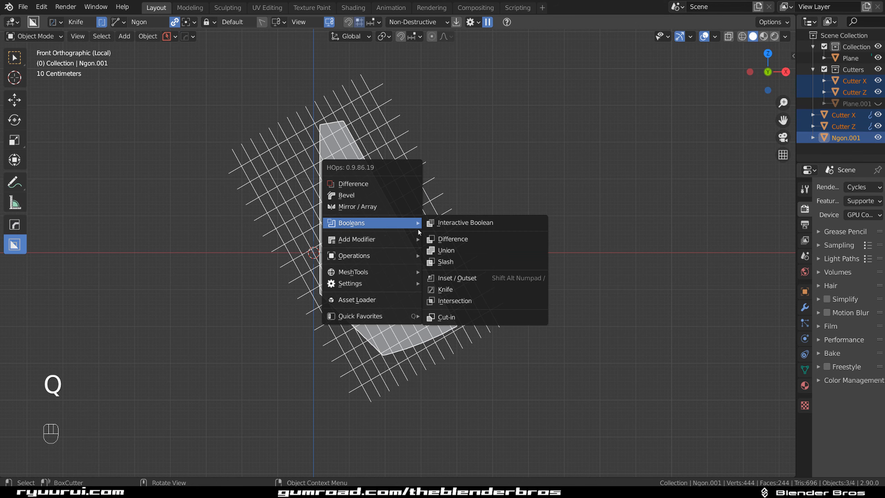
click(457, 283)
key(ctrl+z)
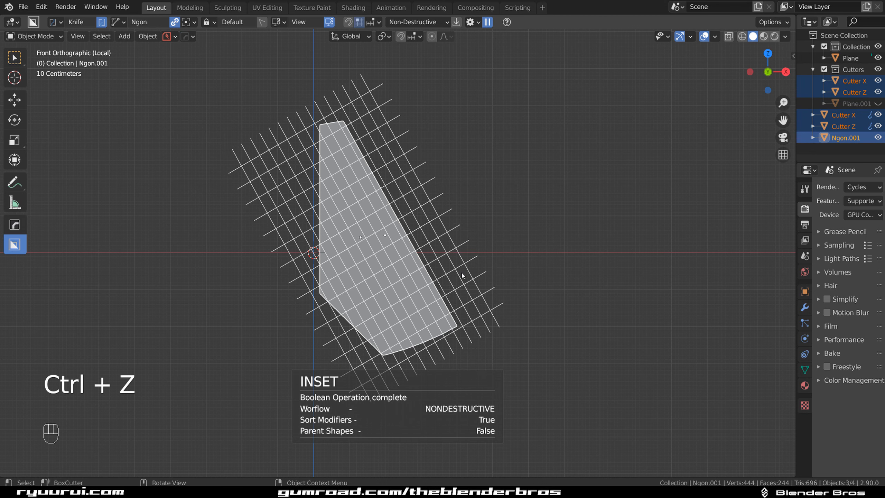
Cut the grid lines into the fin with the Knife boolean and open the fin alone in Edit Mode
key(q)
mouse_move(462, 272)
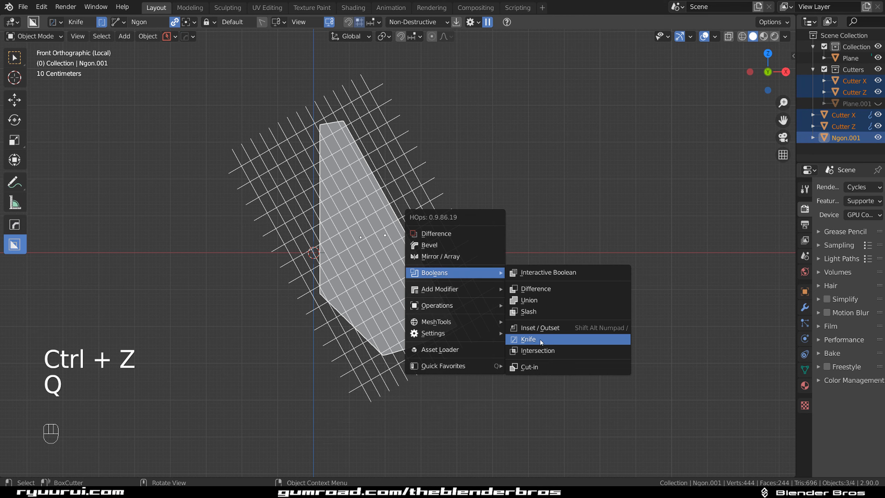
click(539, 339)
scroll(399, 250, up, 3)
key(KP_Divide)
key(KP_Divide)
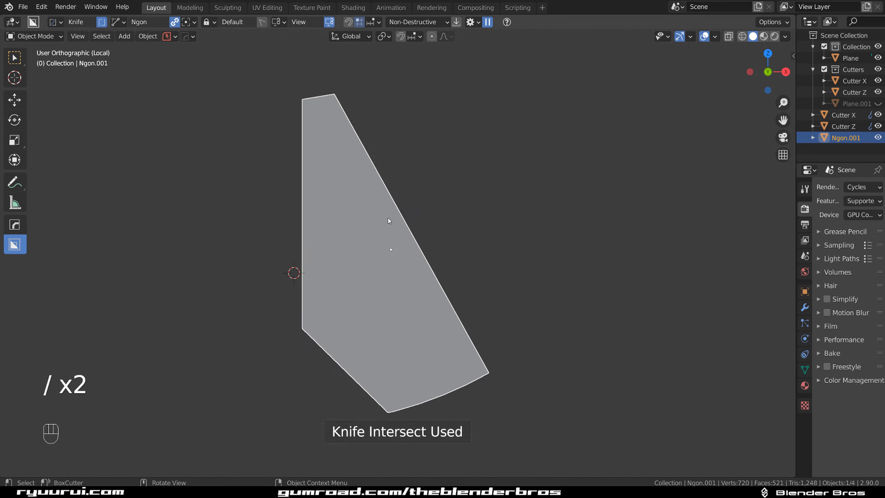
key(Tab)
Examine the knife-cut edges on the fin's face and along its lower side faces
scroll(470, 251, down, 3)
middle_drag(470, 250, 502, 221)
scroll(324, 238, down, 1)
scroll(324, 239, up, 3)
scroll(502, 221, up, 3)
middle_drag(325, 227, 358, 192)
scroll(359, 193, down, 1)
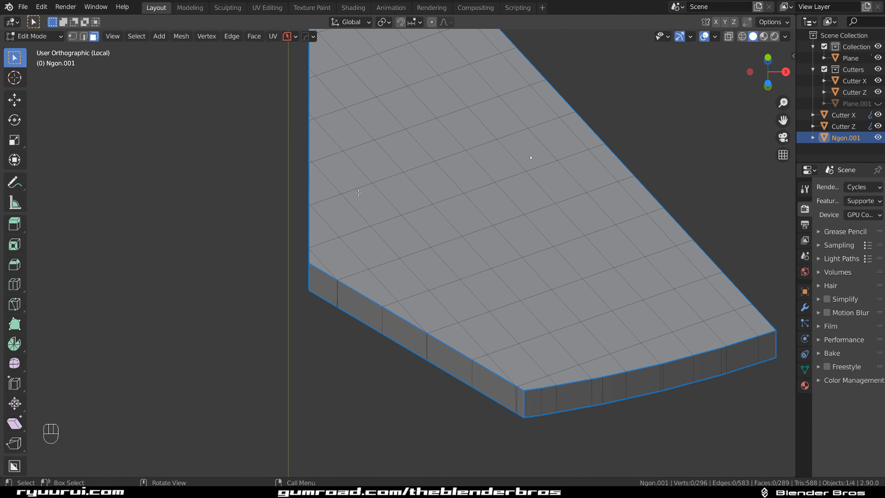
scroll(336, 307, up, 3)
click(268, 272)
middle_drag(268, 272, 407, 289)
key(ctrl+z)
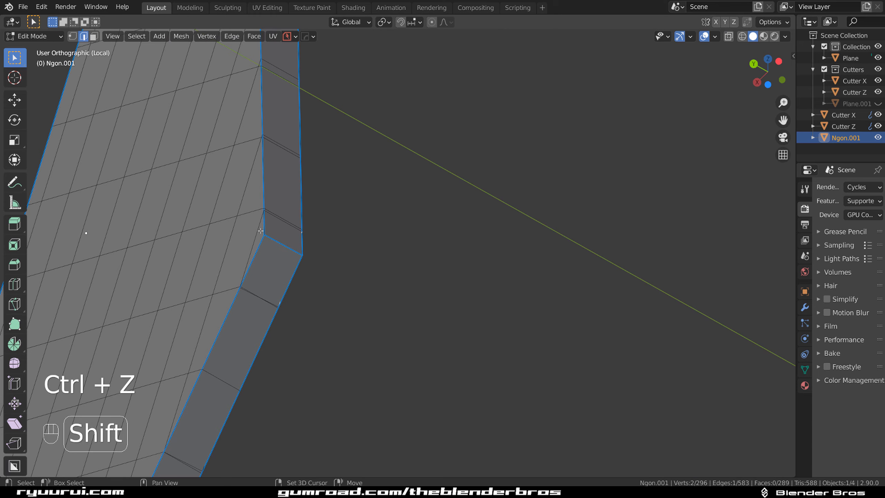
key(shift+z)
key(shift+alt+x)
key(ctrl+z)
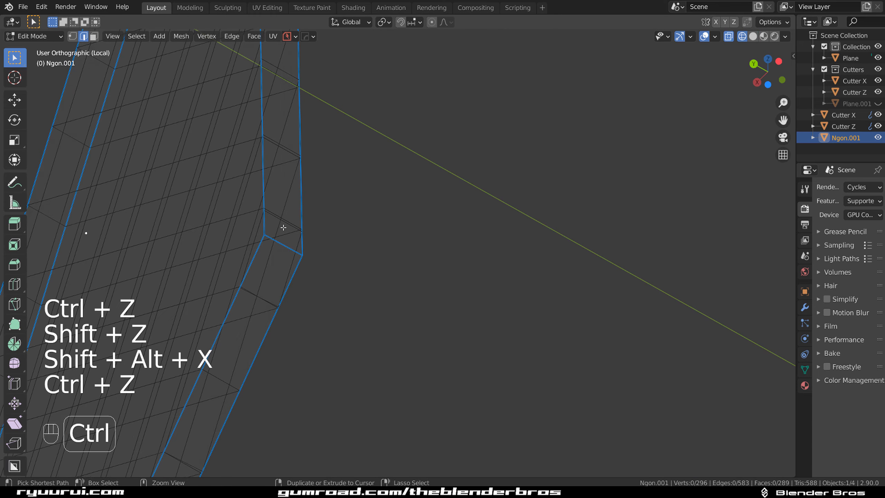
key(shift+z)
Dissolve the surplus edge loop crowding the corner between the fin's straight vertical side and its lower slanted edge
alt+click(256, 243)
middle_drag(316, 251, 194, 273)
key(x)
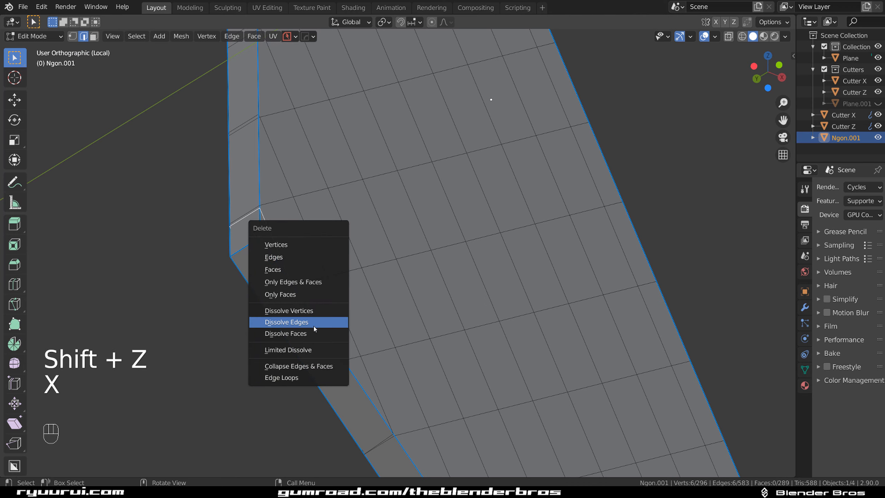
click(314, 327)
middle_drag(345, 274, 289, 274)
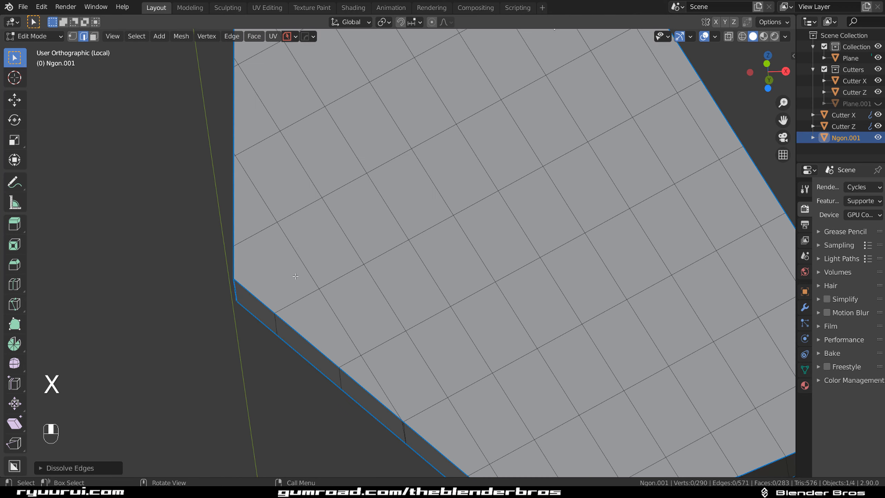
Dissolve the short surplus edge beside the fin's bottom corner, where the slanted and curved edges meet
scroll(457, 202, down, 5)
shift+middle_drag(457, 202, 387, 178)
scroll(388, 177, up, 3)
shift+middle_drag(382, 343, 297, 305)
scroll(363, 269, up, 3)
click(304, 316)
key(x)
click(303, 308)
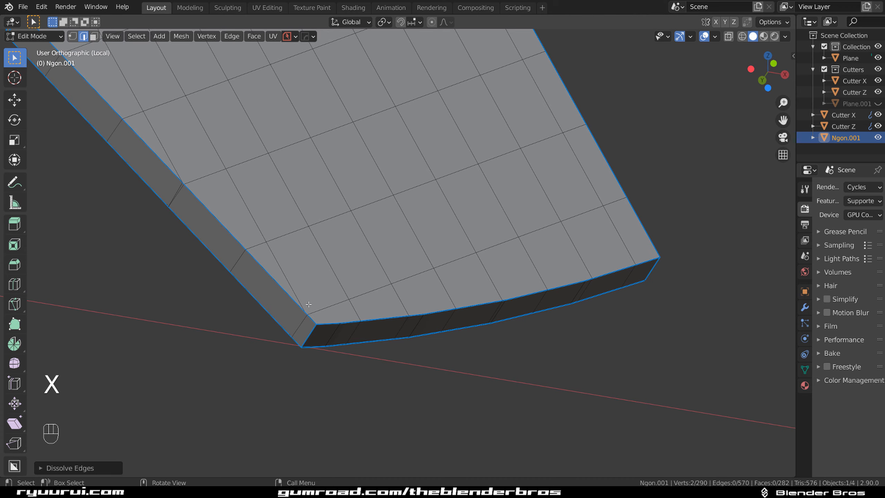
Slide the stray vertex near the bottom corner up along the fin's lower slanted edge
key(Tab)
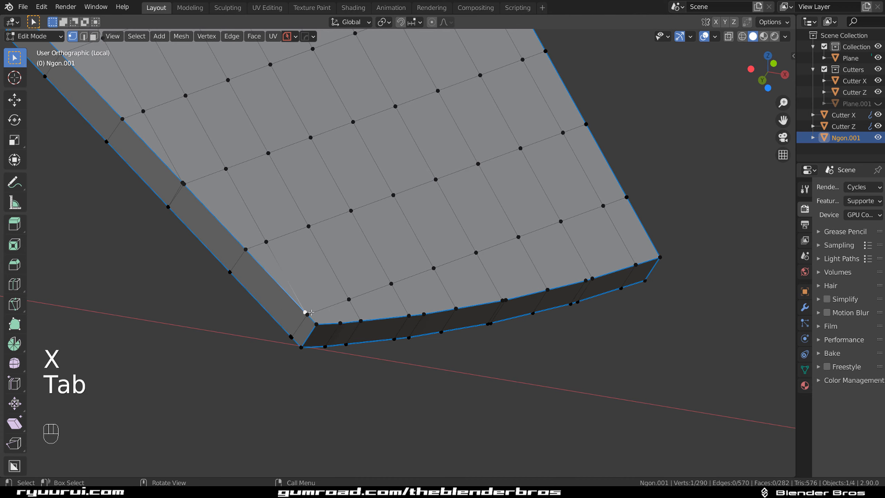
key(g)
key(g)
click(279, 286)
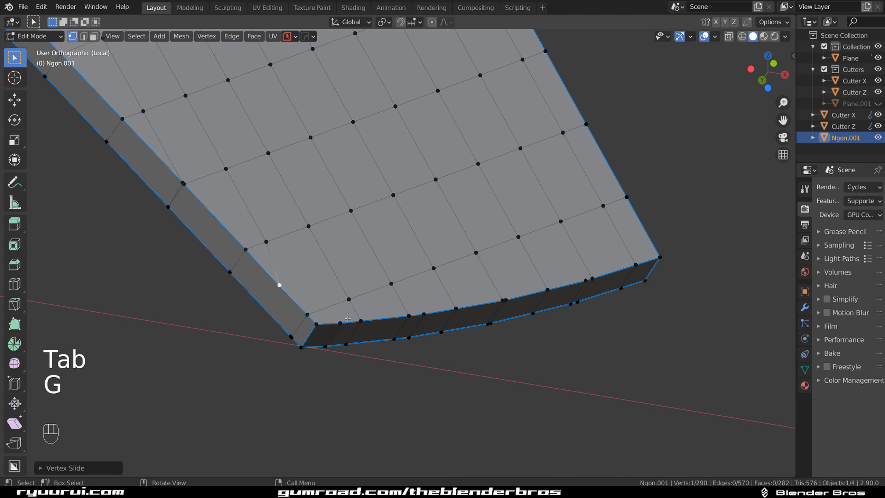
Connect the grid vertices nearest the bottom corner to the neighbouring boundary vertices on both faces of the fin
click(350, 299)
key(h)
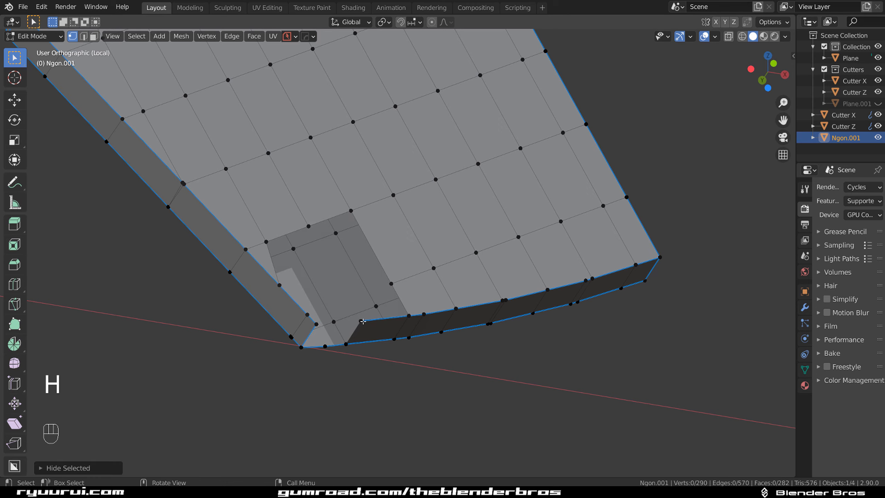
key(ctrl+z)
key(j)
middle_drag(404, 300, 336, 329)
click(346, 350)
shift+click(337, 324)
key(j)
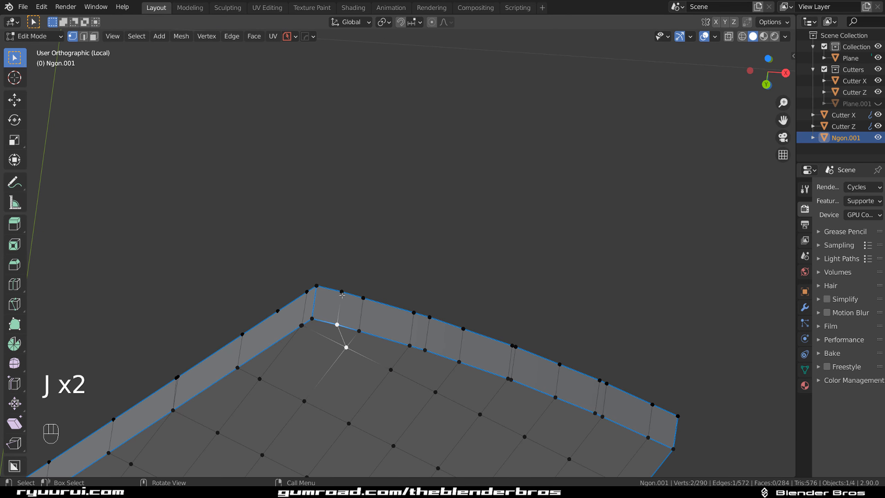
Dissolve the path of three leftover edges running across the fin's side face at the bottom corner
key(Tab)
middle_drag(335, 292, 346, 362)
click(320, 388)
click(312, 335)
ctrl+click(307, 304)
key(x)
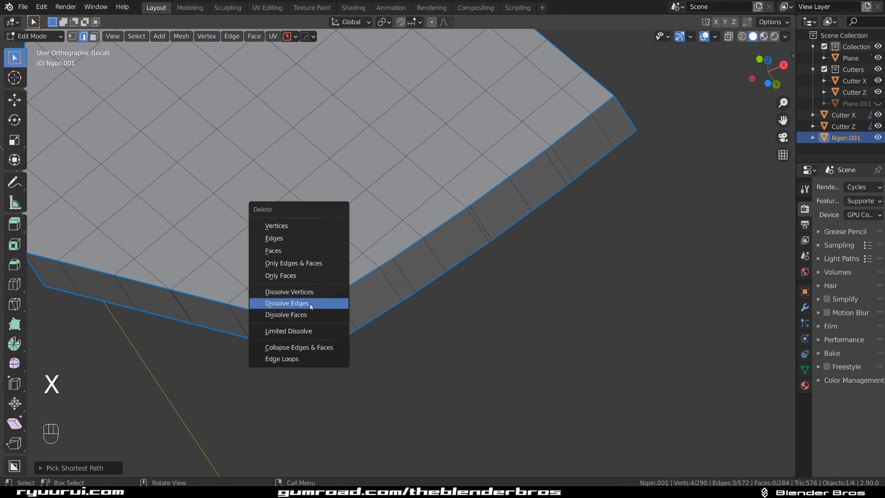
click(297, 303)
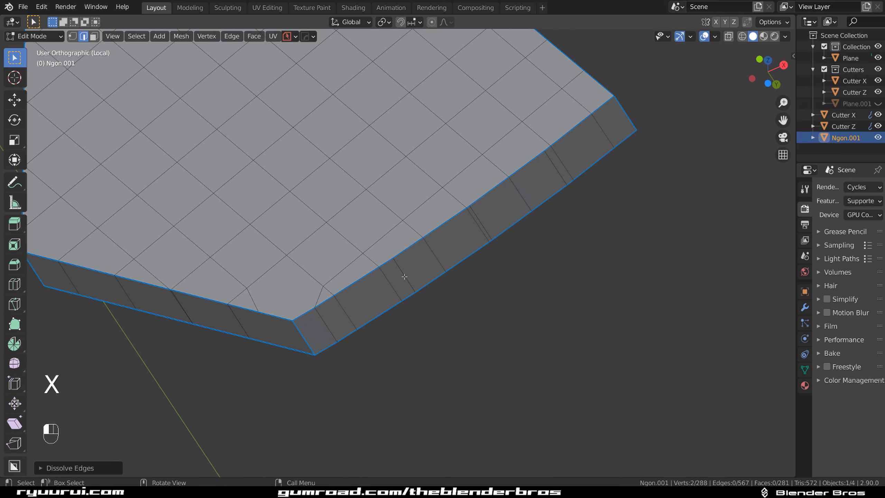
Dissolve the redundant, closely spaced cross edges on the thin side face along the fin's curved edge
click(404, 276)
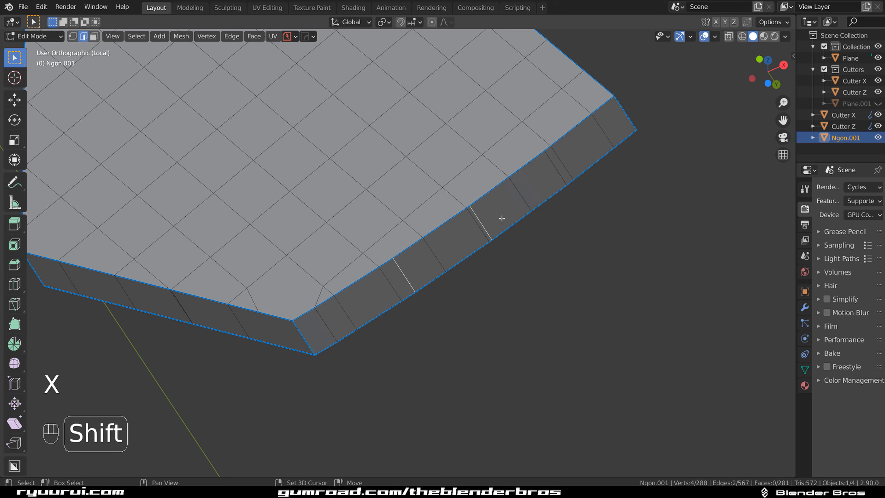
key(x)
click(352, 299)
middle_drag(494, 222, 454, 189)
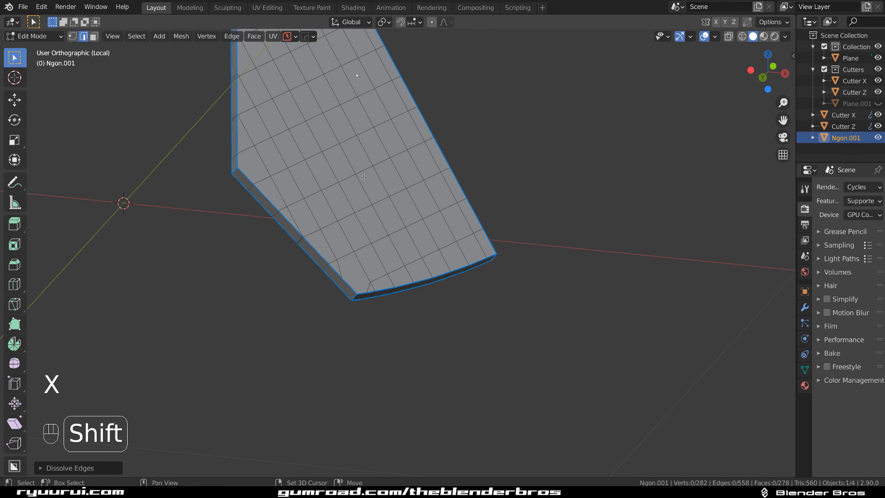
key(Tab)
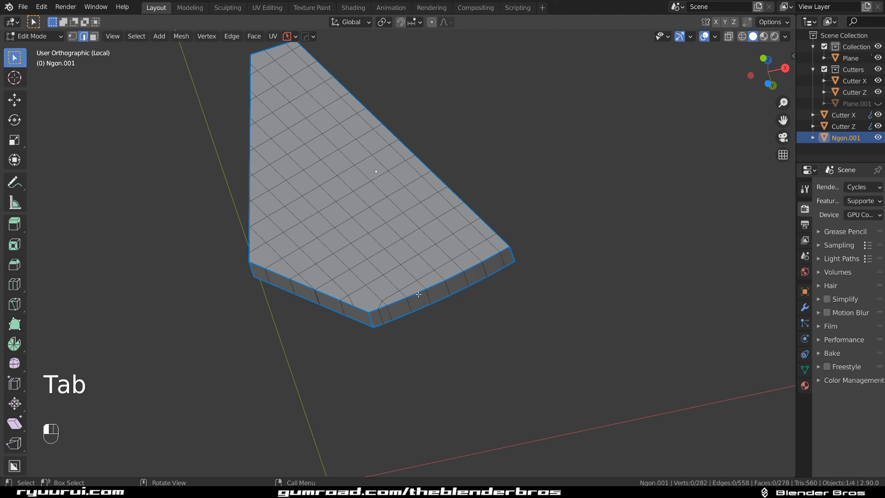
middle_drag(456, 283, 288, 174)
ctrl+click(249, 197)
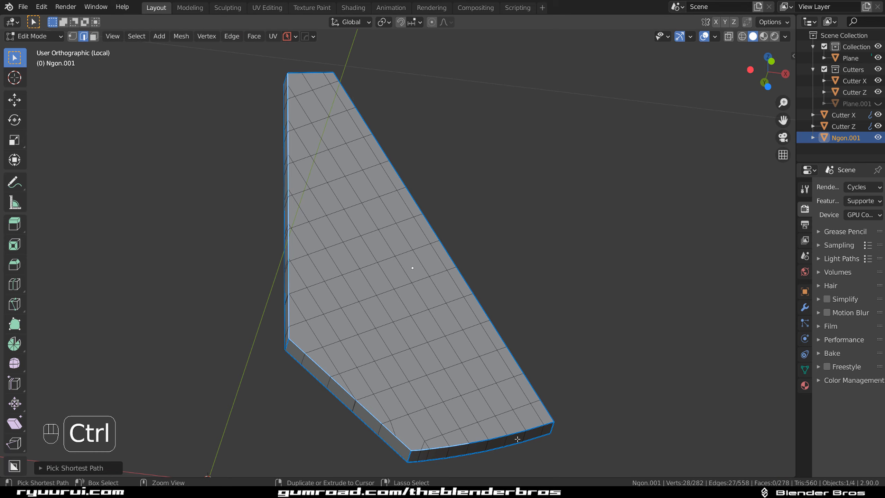
key(ctrl+z)
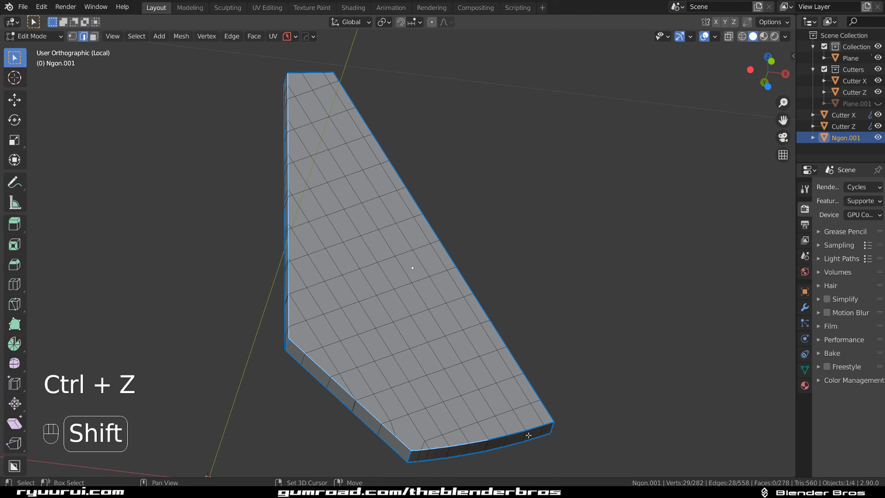
Dissolve the edge loop that runs diagonally across the corner between the fin's vertical and lower slanted borders
alt+click(322, 347)
scroll(322, 347, up, 5)
scroll(334, 225, down, 3)
middle_drag(383, 227, 336, 224)
scroll(361, 217, up, 3)
scroll(398, 252, up, 3)
middle_drag(400, 248, 376, 171)
scroll(398, 253, down, 3)
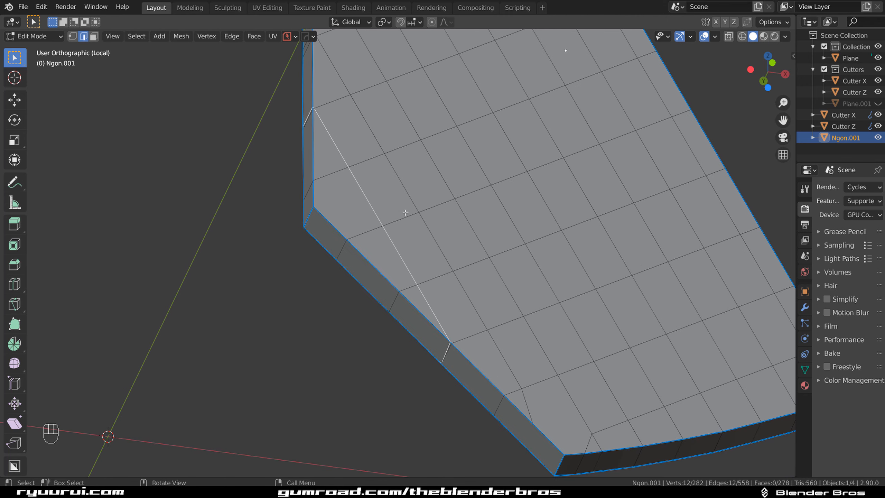
key(x)
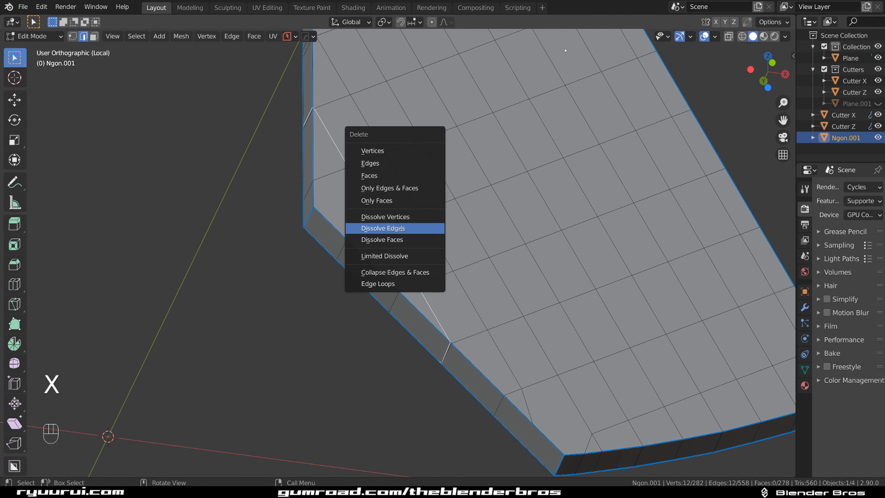
click(402, 228)
scroll(425, 178, down, 6)
key(Tab)
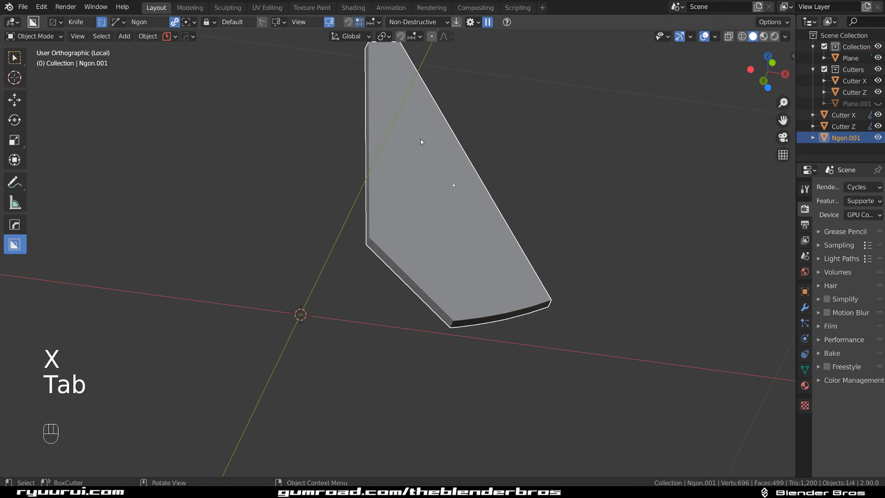
scroll(420, 206, up, 3)
key(Tab)
scroll(369, 70, down, 3)
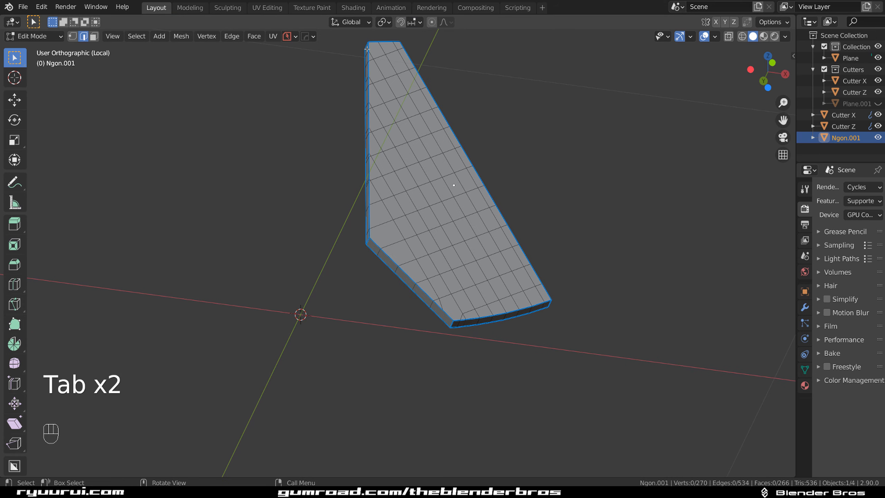
Select the complete outline of the fin's front face and bevel it with one segment, about 0.004 m wide
ctrl+click(449, 315)
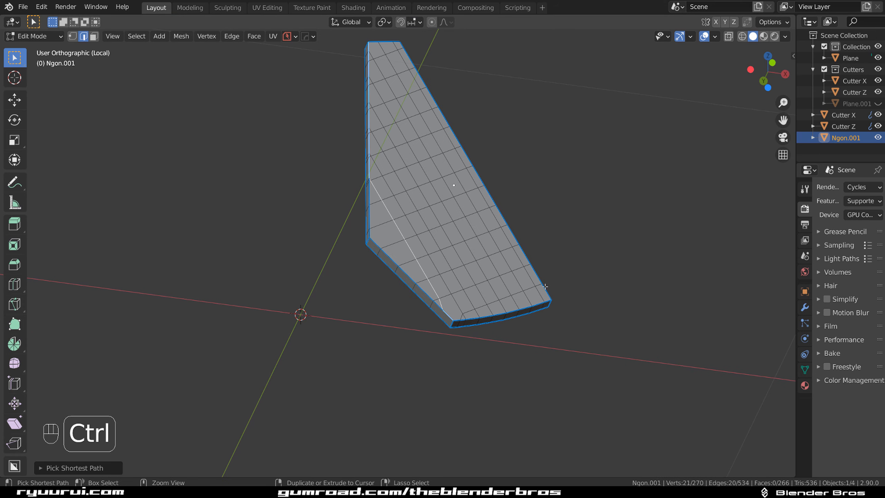
key(ctrl+z)
ctrl+click(377, 247)
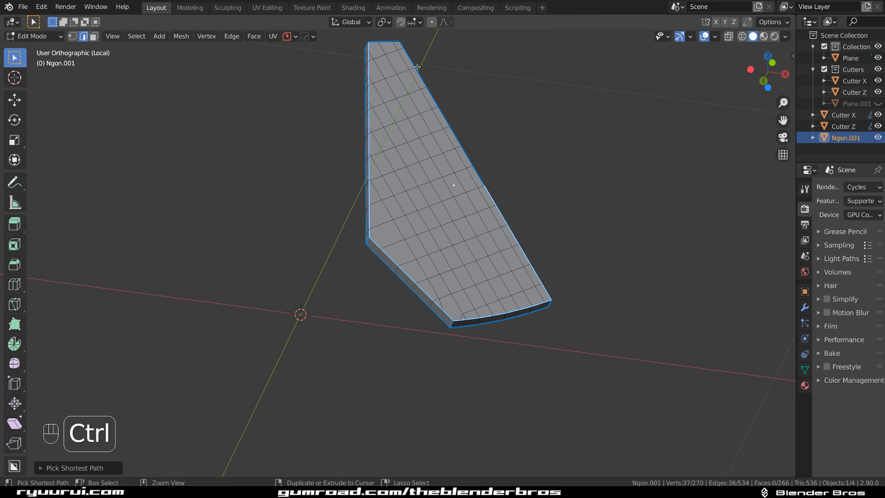
ctrl+click(402, 45)
shift+middle_drag(402, 46, 388, 136)
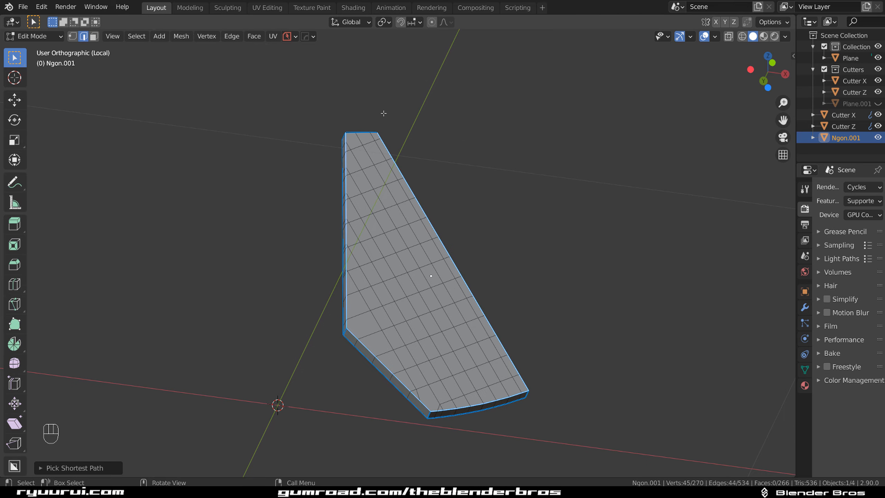
key(ctrl+b)
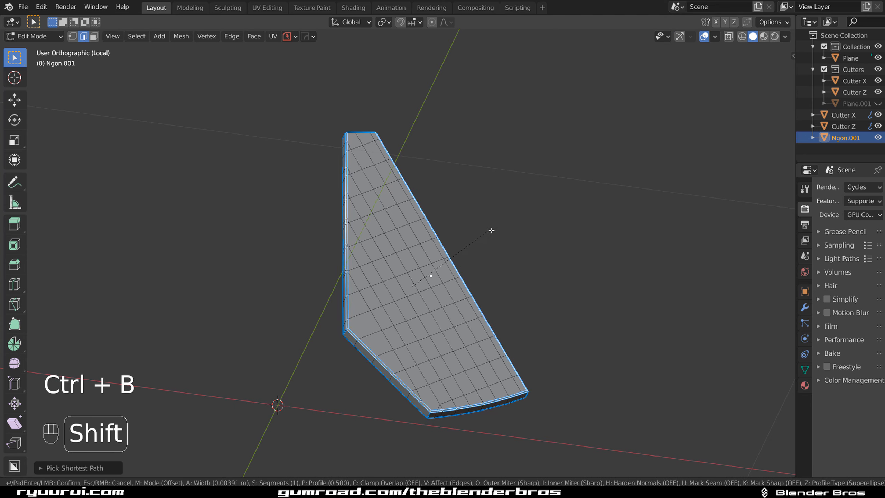
click(496, 231)
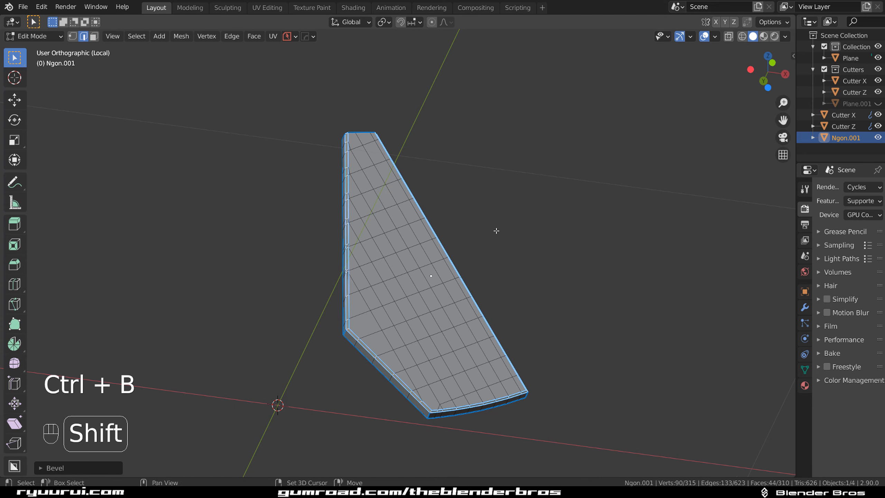
In vertex mode, slide the inner bevel vertex nearest the fin's bottom corner a short way up its grid edge
shift+middle_drag(496, 231, 500, 124)
scroll(431, 238, up, 6)
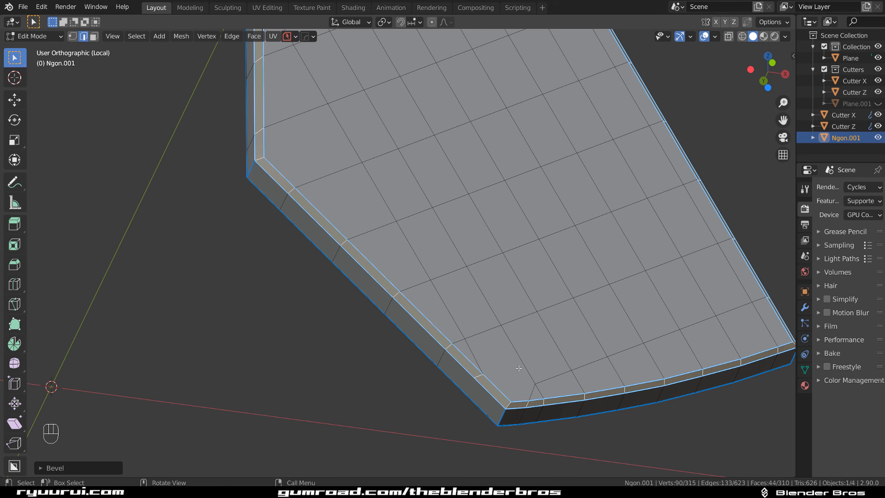
key(Tab)
key(Tab)
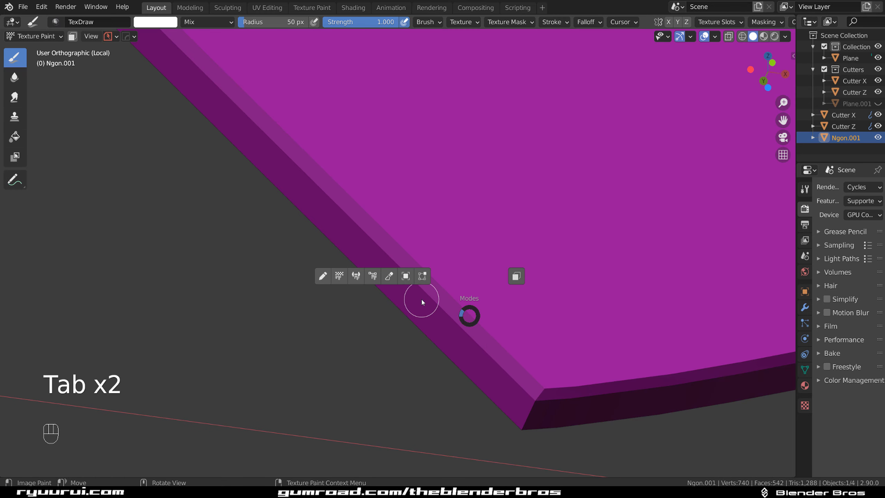
click(399, 275)
key(Tab)
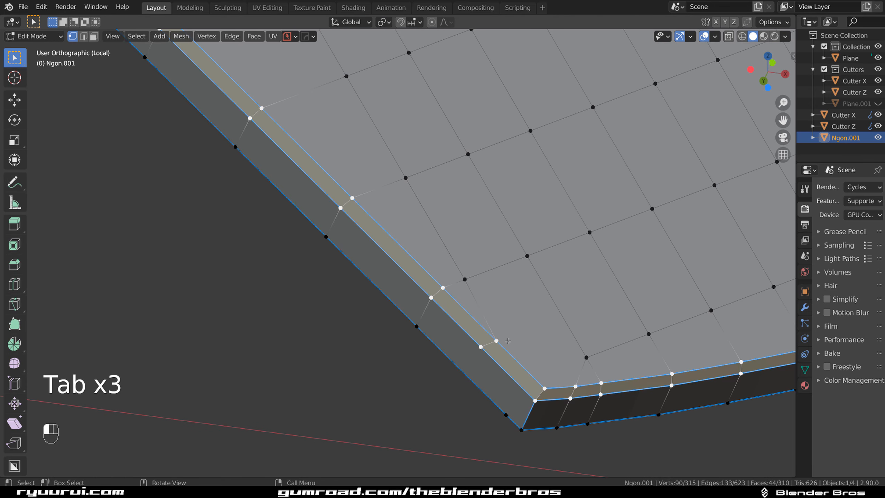
click(508, 341)
key(g)
key(g)
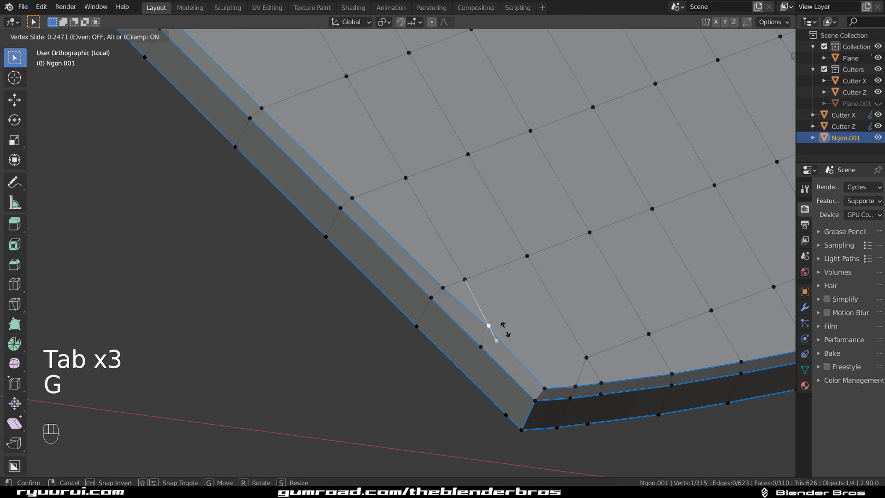
right_click(505, 329)
key(g)
key(g)
click(511, 329)
scroll(510, 328, down, 3)
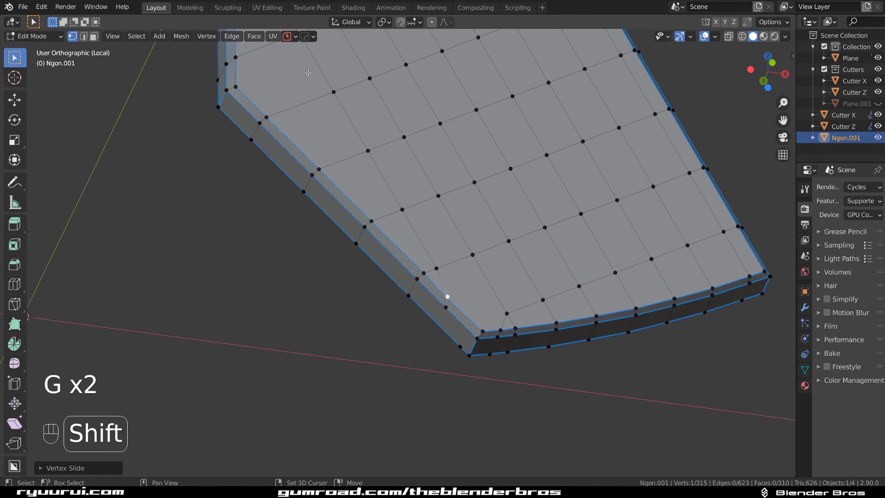
Merge the overlapping stray vertex beside the fin's vertical border into the adjacent vertex on the inner bevel edge
shift+middle_drag(308, 72, 415, 134)
scroll(429, 334, up, 4)
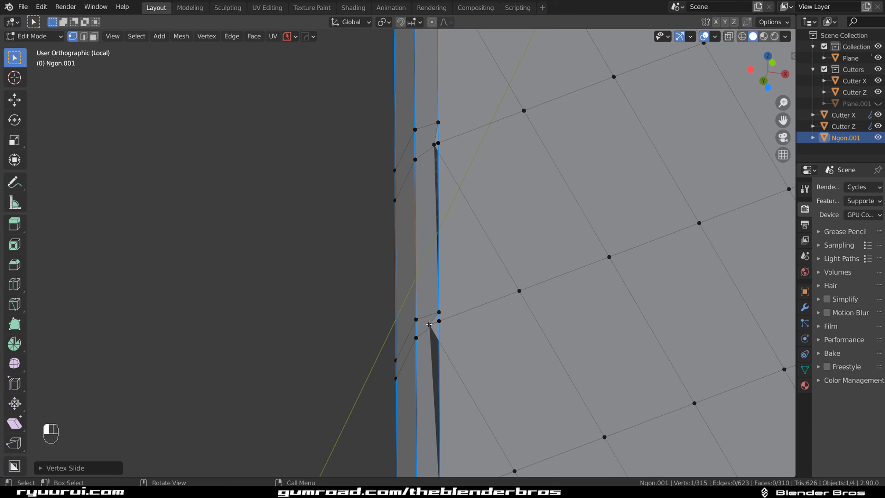
click(429, 324)
shift+click(439, 321)
key(1)
Merge the two closely spaced vertex pairs at that same grid row, one on each edge of the vertical bevel
shift+middle_drag(479, 322, 410, 243)
scroll(412, 248, up, 1)
click(364, 228)
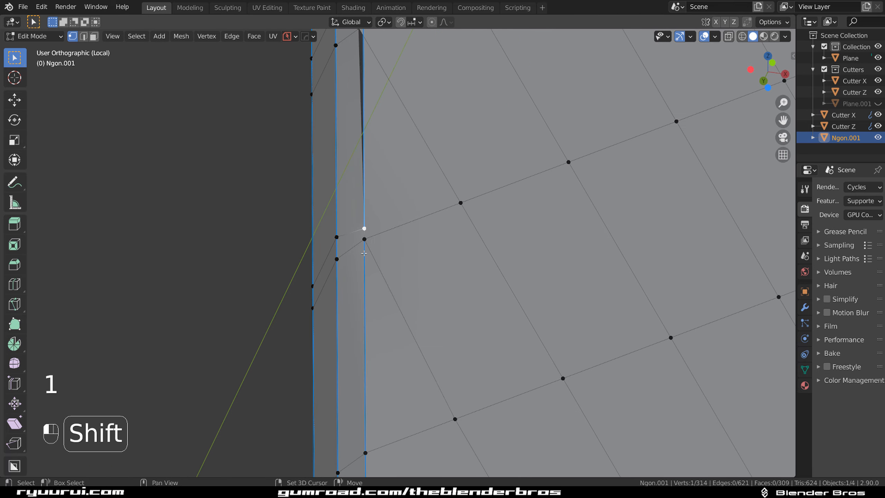
shift+click(363, 253)
key(1)
click(336, 238)
shift+click(336, 258)
key(1)
scroll(398, 252, down, 3)
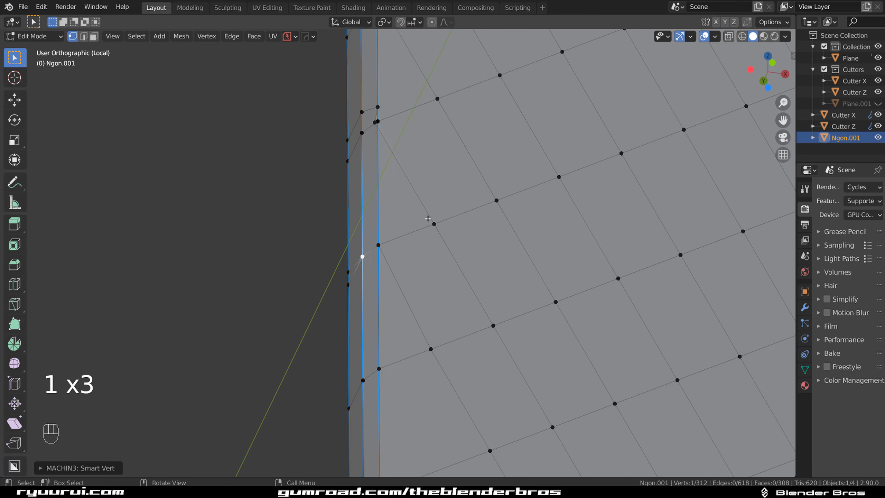
Merge the overlapping vertices on the inner bevel edge at the next grid row up the vertical border
shift+middle_drag(428, 219, 431, 371)
middle_drag(391, 307, 410, 322)
click(410, 321)
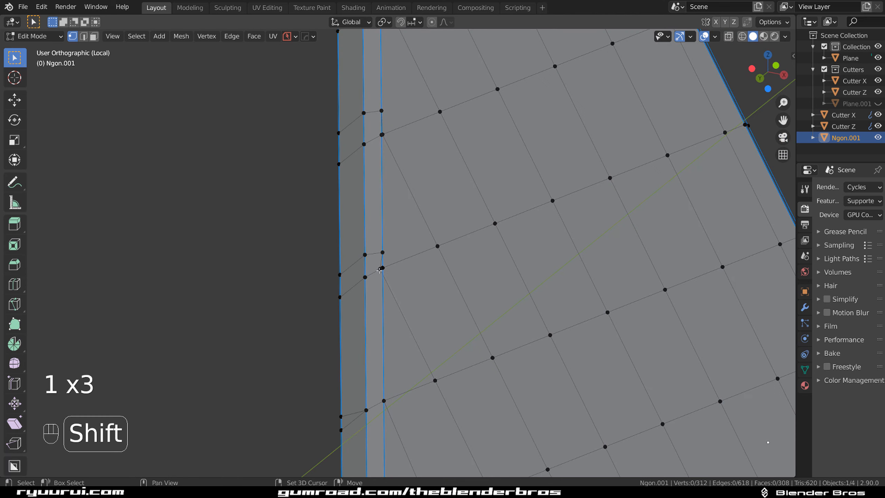
click(380, 269)
shift+click(383, 267)
key(1)
Slide the crowded grid vertices at the next two rows up inward along their grid edges, away from the vertical bevel
shift+middle_drag(421, 139, 412, 292)
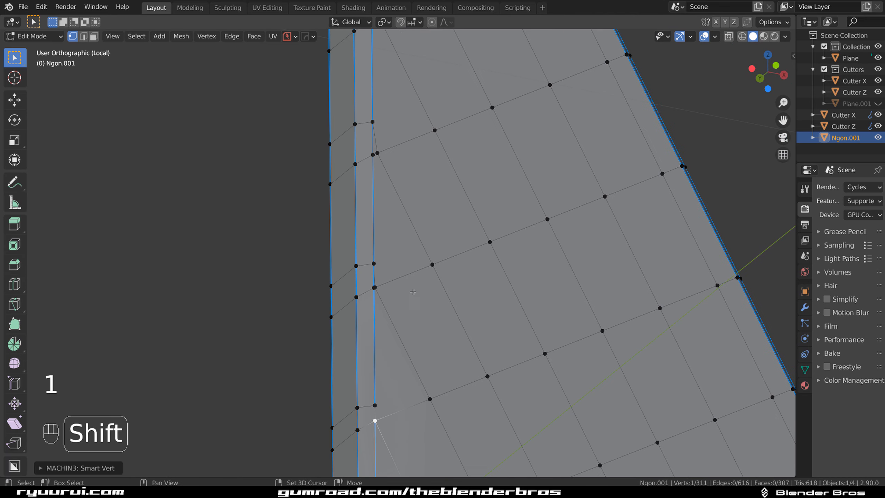
click(377, 292)
shift+click(377, 290)
click(383, 290)
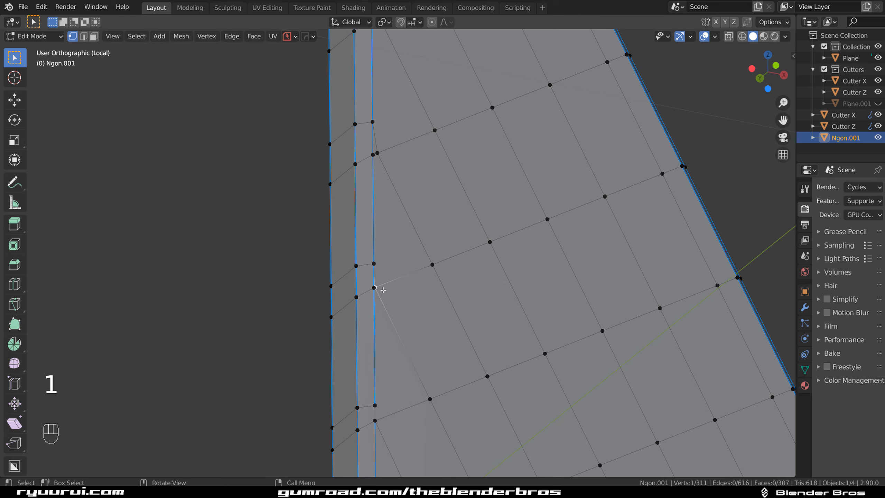
key(g)
key(g)
click(427, 287)
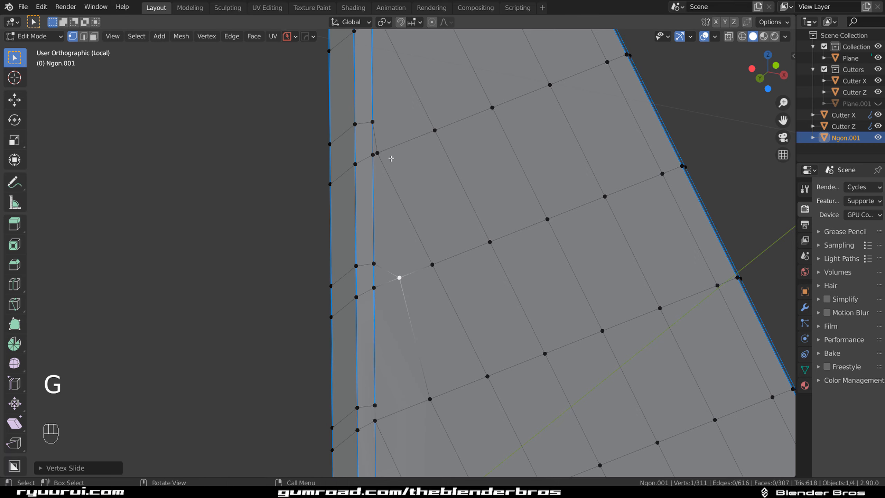
click(392, 161)
key(g)
key(g)
click(406, 151)
Slide the crowded grid vertex nearest the fin's top inward along its grid edge, away from the bevel
scroll(415, 172, down, 4)
shift+middle_drag(449, 117, 407, 248)
scroll(407, 248, up, 3)
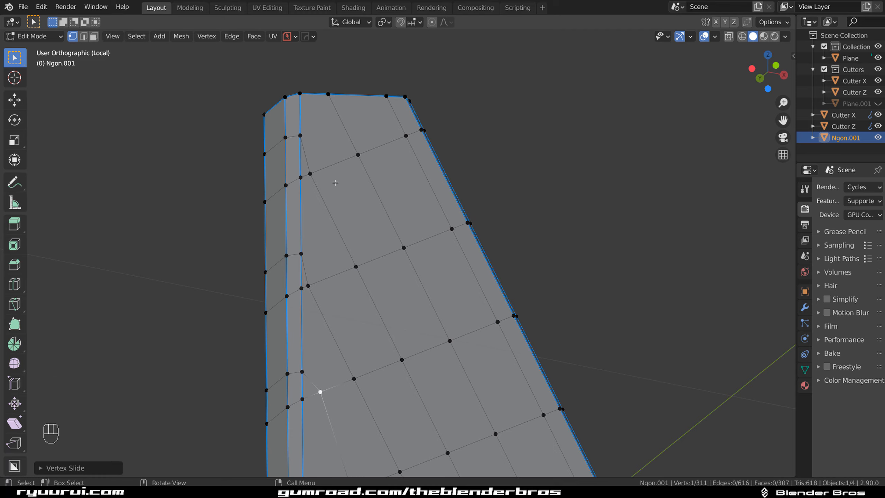
click(310, 174)
key(g)
key(g)
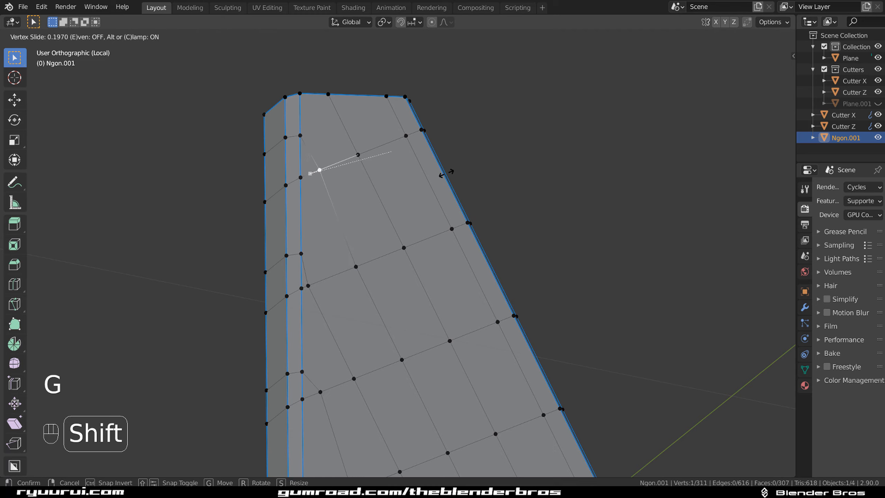
click(446, 174)
Return to Object Mode, activate the HardOps tool and add a Z-axis bend deform modifier to the fin
key(Tab)
scroll(405, 285, down, 9)
middle_drag(411, 158, 433, 272)
scroll(488, 297, down, 3)
key(grave)
scroll(449, 293, down, 3)
scroll(509, 276, up, 1)
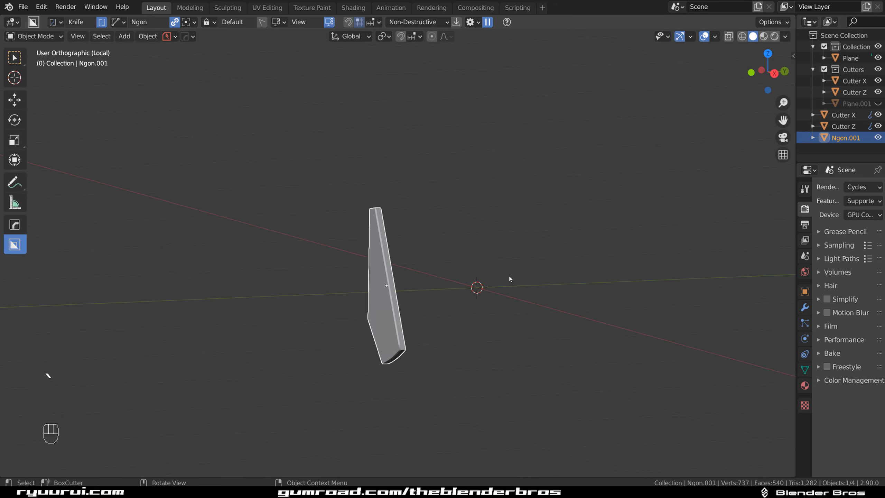
middle_drag(509, 279, 538, 265)
key(alt+w)
scroll(449, 215, up, 3)
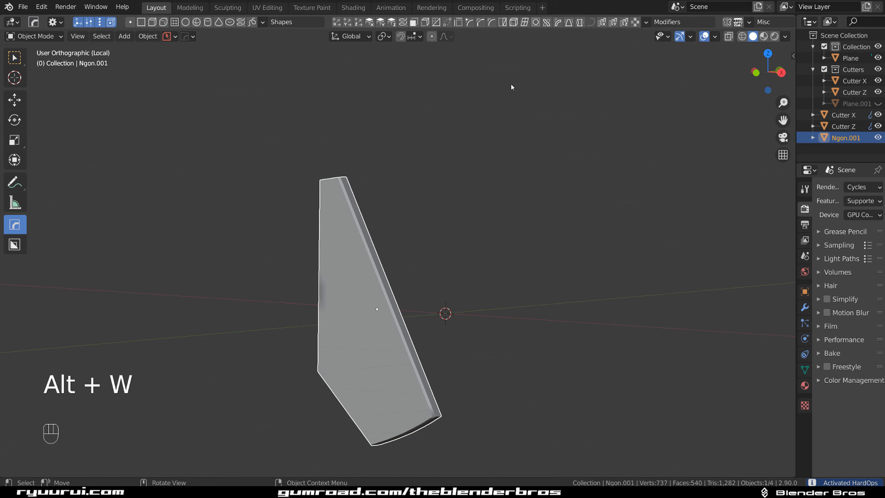
click(557, 22)
scroll(491, 229, down, 3)
middle_drag(492, 229, 524, 243)
scroll(439, 241, up, 3)
scroll(431, 290, up, 4)
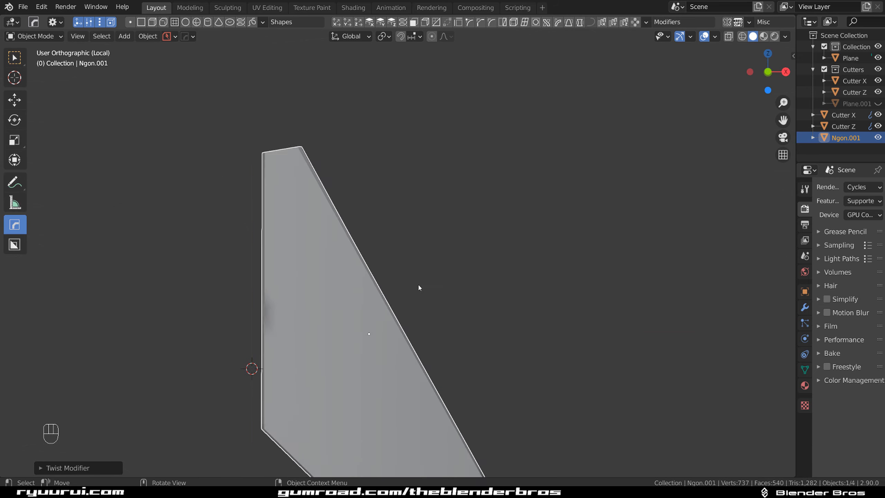
Apply the HardOps sharp Mark to the short grid edge meeting the fin's vertical bevel, and return to Object Mode
key(Tab)
scroll(307, 276, up, 2)
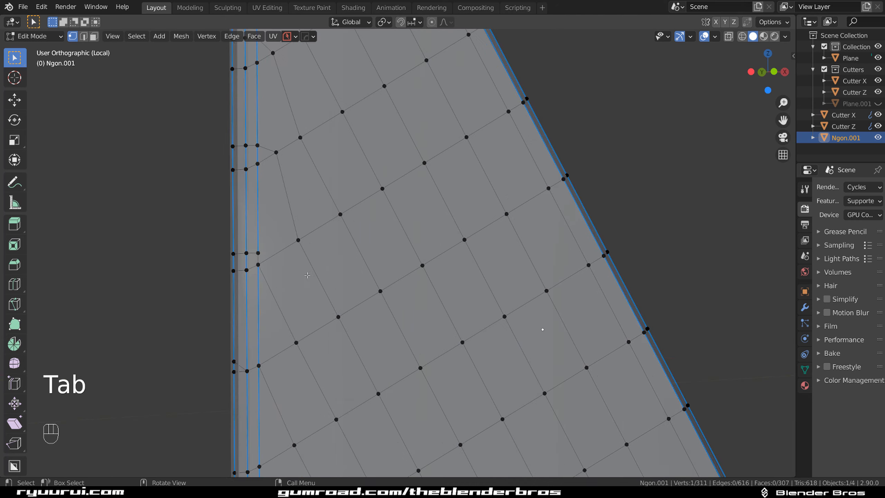
middle_drag(287, 271, 261, 241)
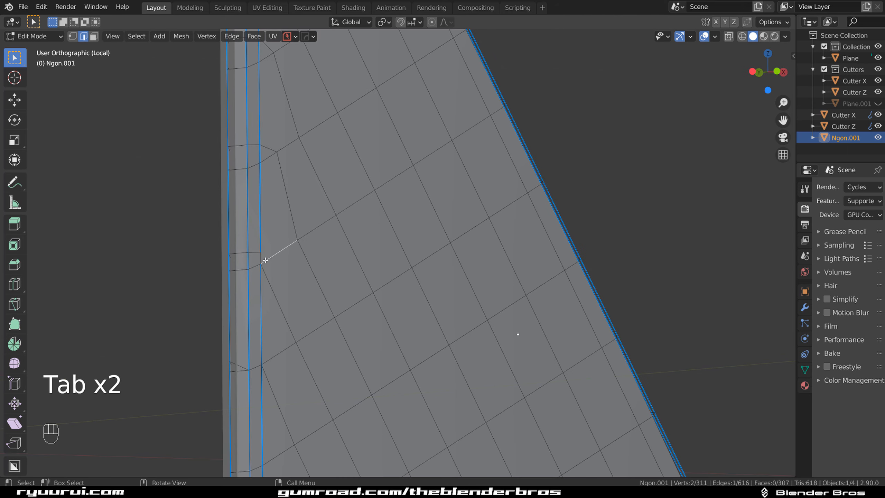
key(q)
key(q)
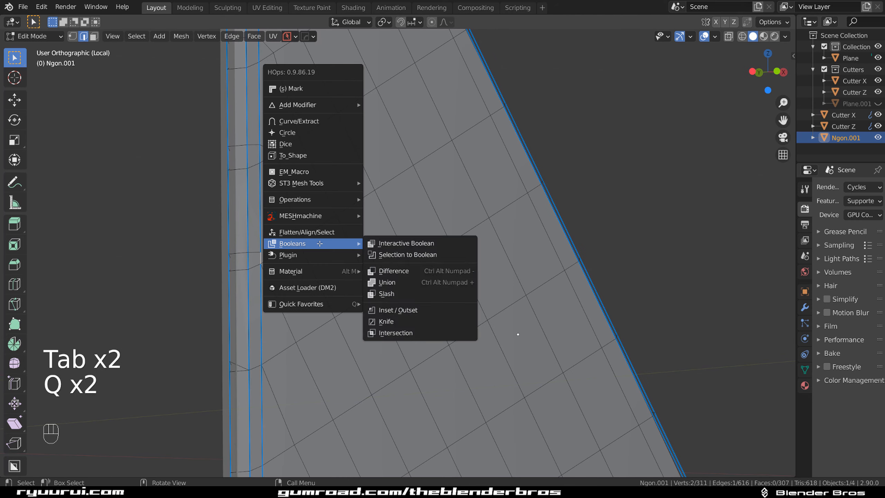
click(304, 83)
key(Tab)
Open the HOPS_bend_z modifier's settings from its viewport handle and adjust the fin's bend angle
middle_drag(412, 236, 462, 275)
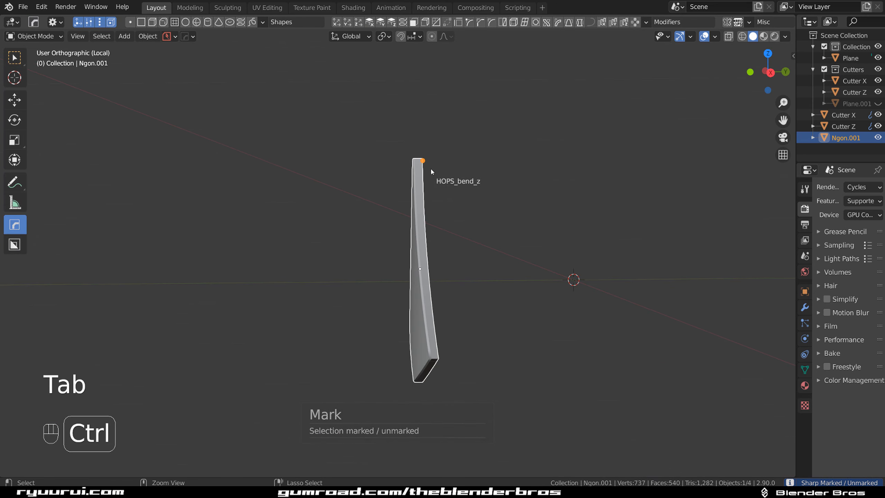
ctrl+click(426, 162)
drag(492, 144, 637, 164)
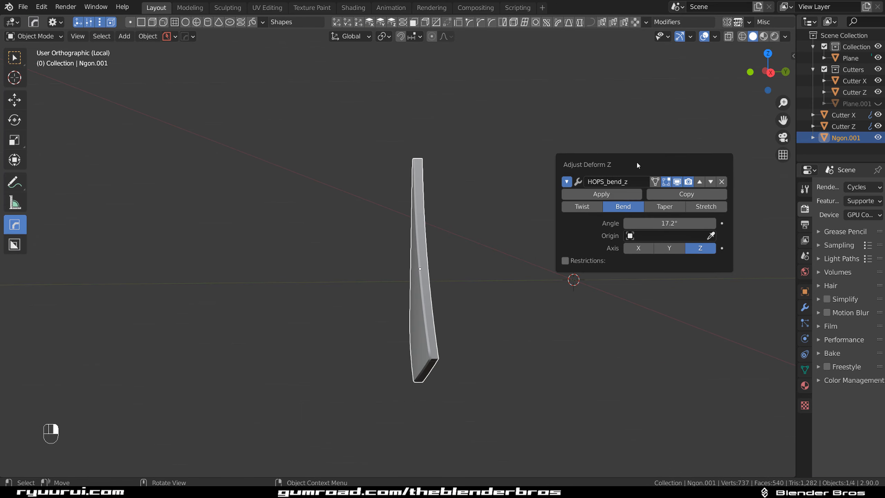
mouse_move(669, 223)
mouse_down()
mouse_move(705, 223)
mouse_move(681, 223)
mouse_up()
Deselect the fin and leave local view to bring back the rest of the scene
click(451, 240)
scroll(455, 255, down, 4)
middle_drag(457, 270, 567, 264)
key(/)
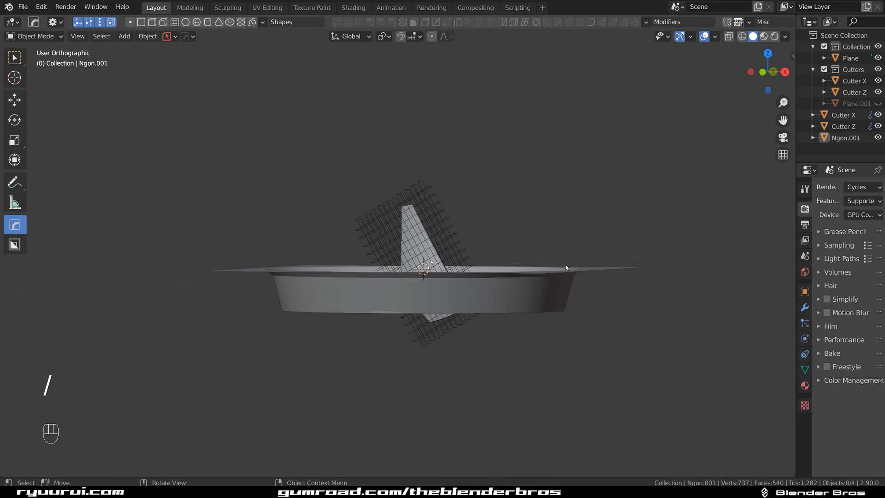
Move the Cutter X and Cutter Z objects from the scene root into the Cutters collection and hide that collection
mouse_move(383, 290)
middle_down()
mouse_move(272, 326)
mouse_move(374, 285)
middle_up()
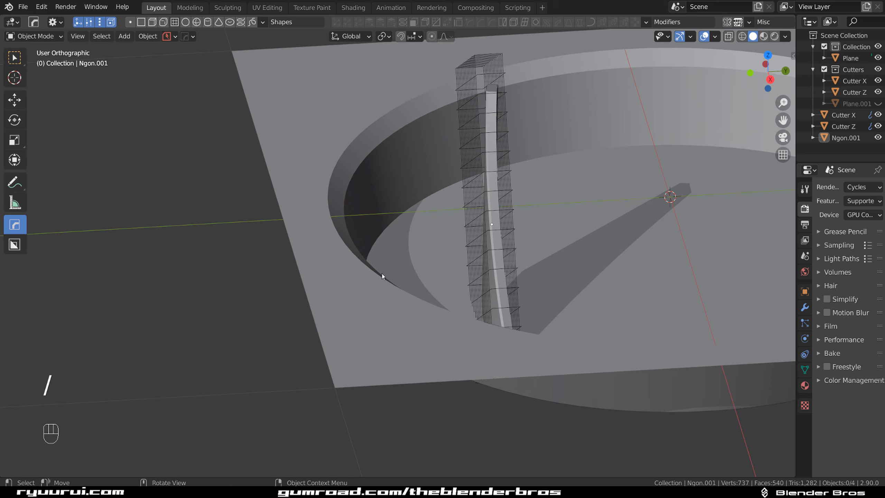
click(475, 174)
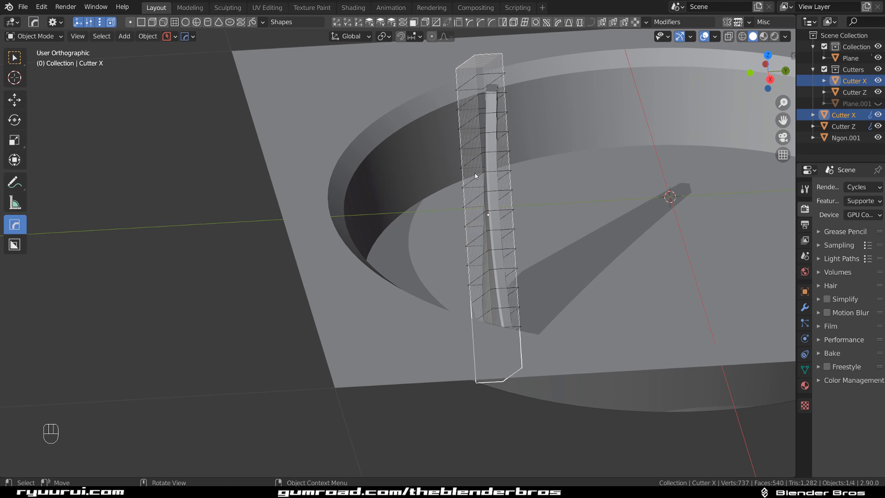
key(m)
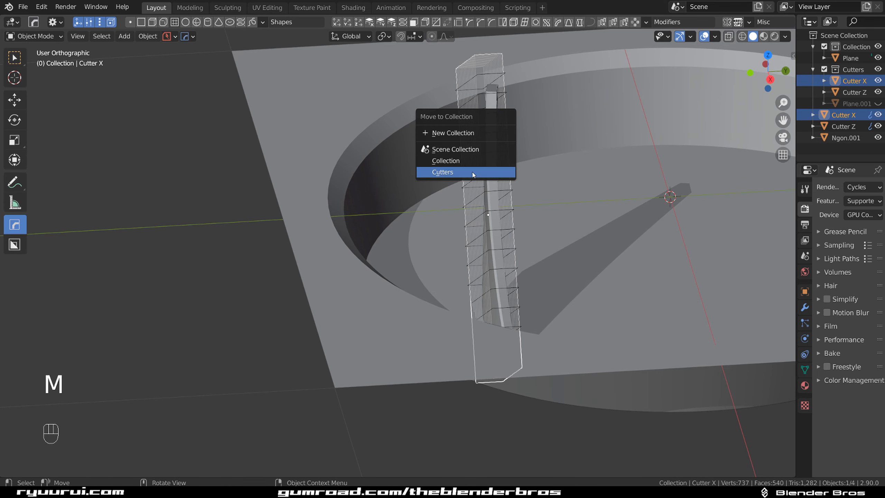
click(473, 173)
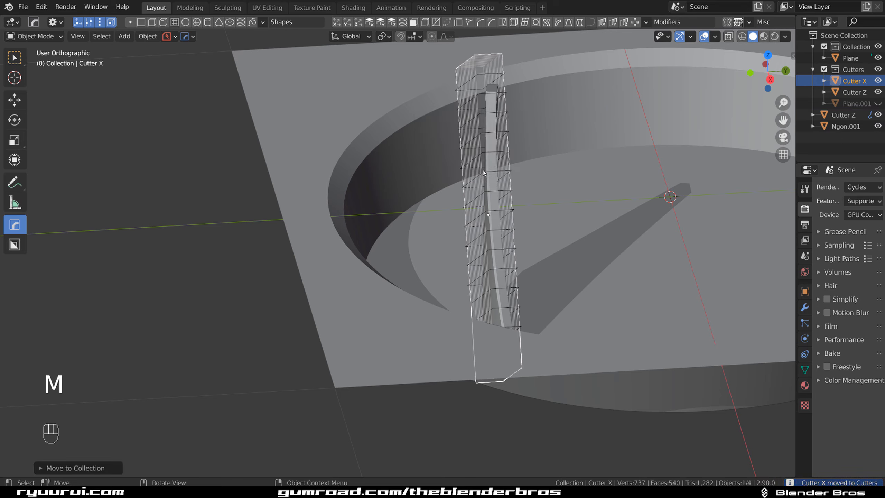
click(490, 171)
key(m)
click(491, 174)
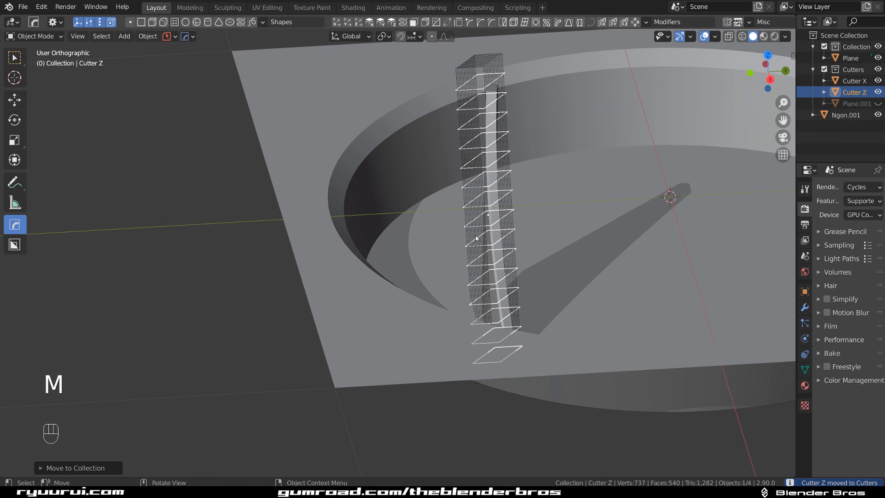
key(shift+2)
middle_drag(481, 215, 539, 217)
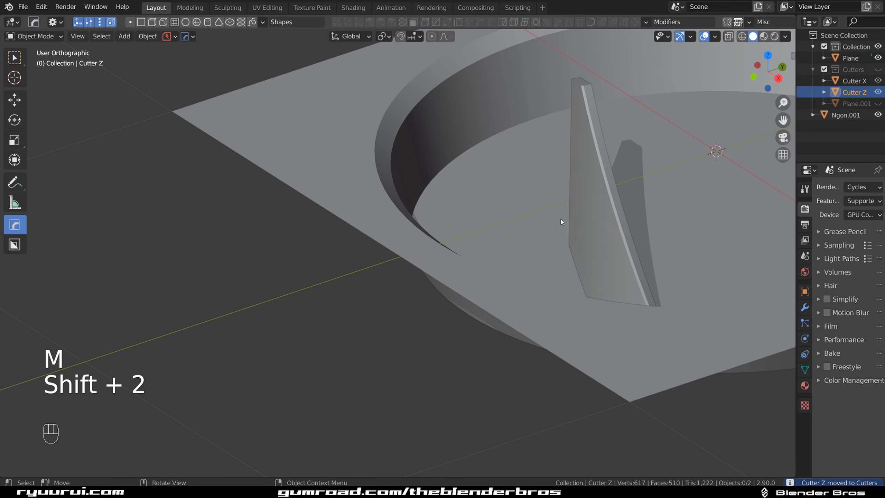
Select the fin and open the HardOps menu for it
click(588, 226)
scroll(588, 225, down, 5)
key(q)
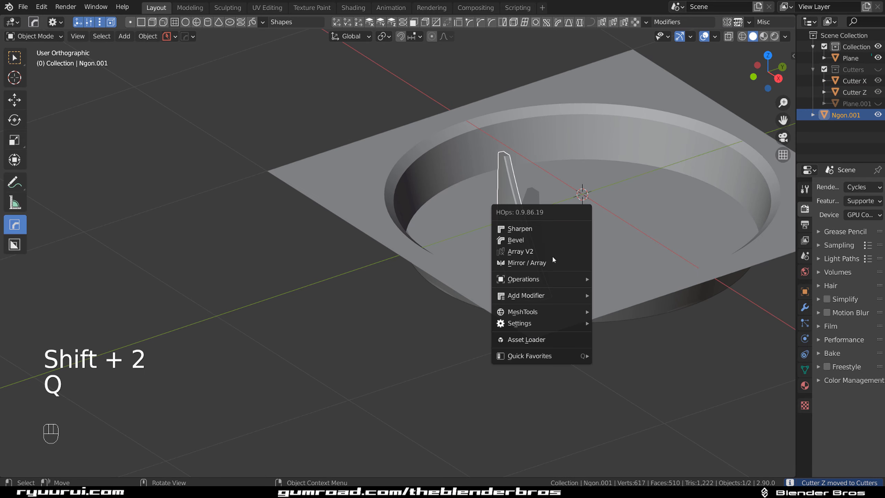
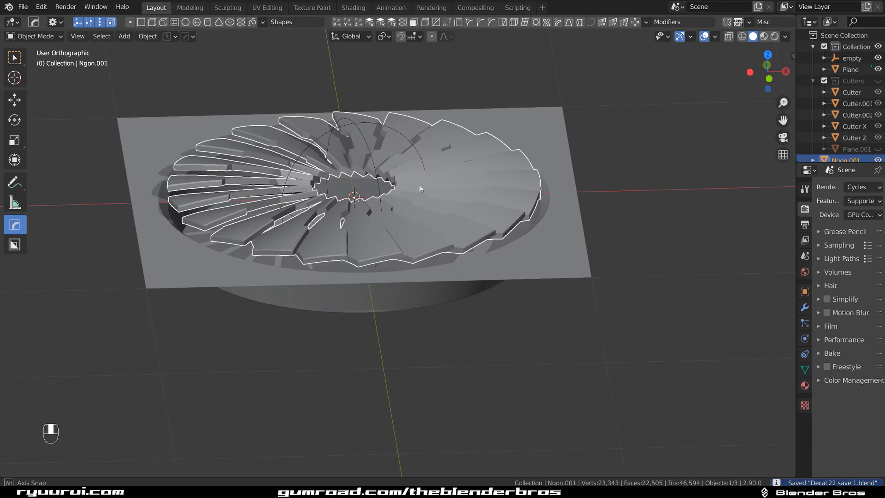
Lower the radial array of fan blades along the Z axis so that it sits inside the circular recess
middle_drag(421, 188, 429, 214)
key(g)
key(z)
click(418, 202)
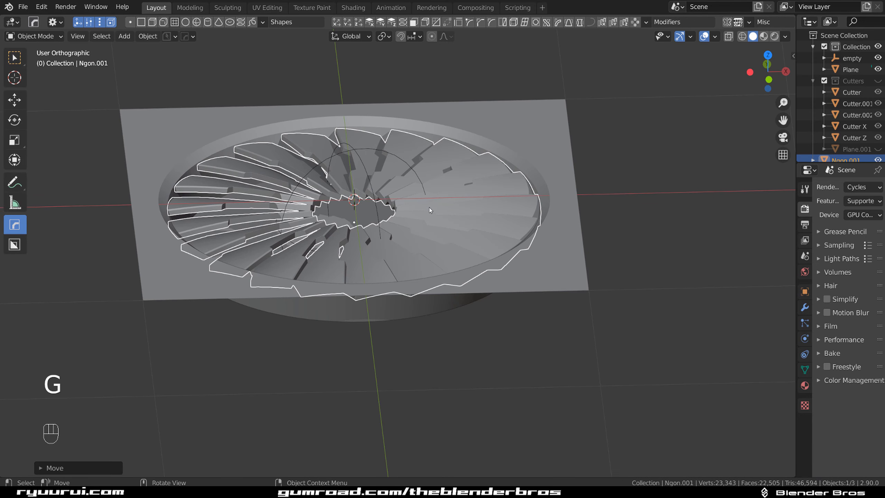
key(g)
key(z)
click(430, 219)
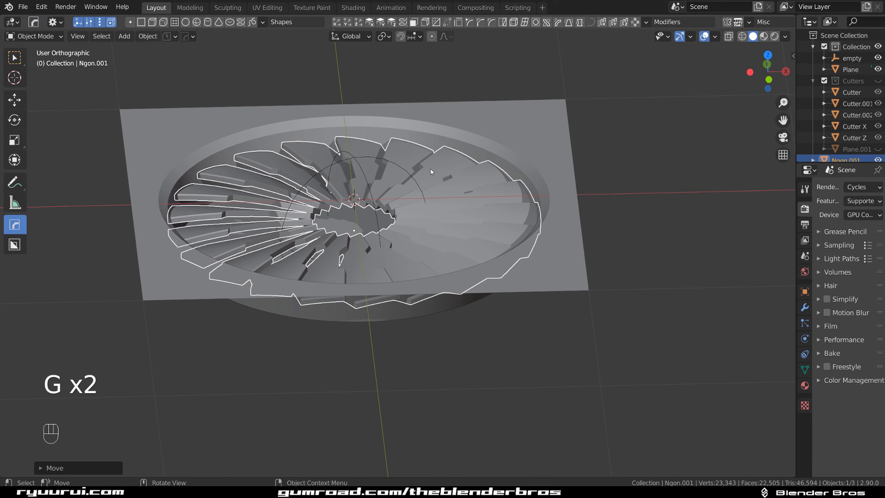
In the Plane's Edit Mode, inset the recess floor face and extrude it up about 0.24 m as a central hub
key(grave)
click(658, 209)
scroll(658, 209, down, 4)
middle_drag(394, 203, 398, 174)
click(392, 242)
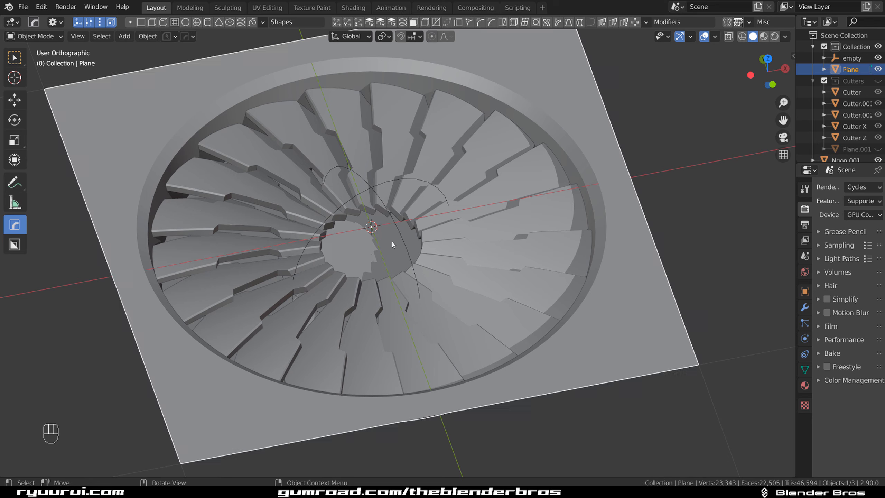
key(Tab)
click(385, 242)
key(i)
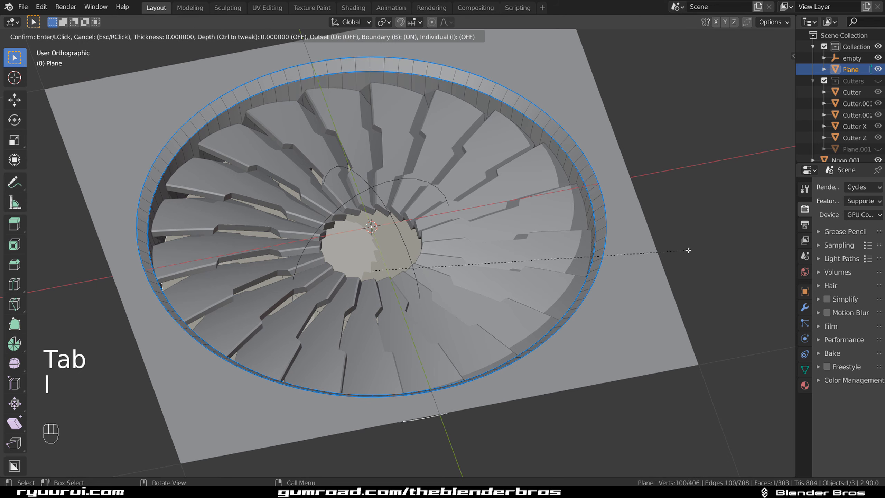
click(539, 254)
key(e)
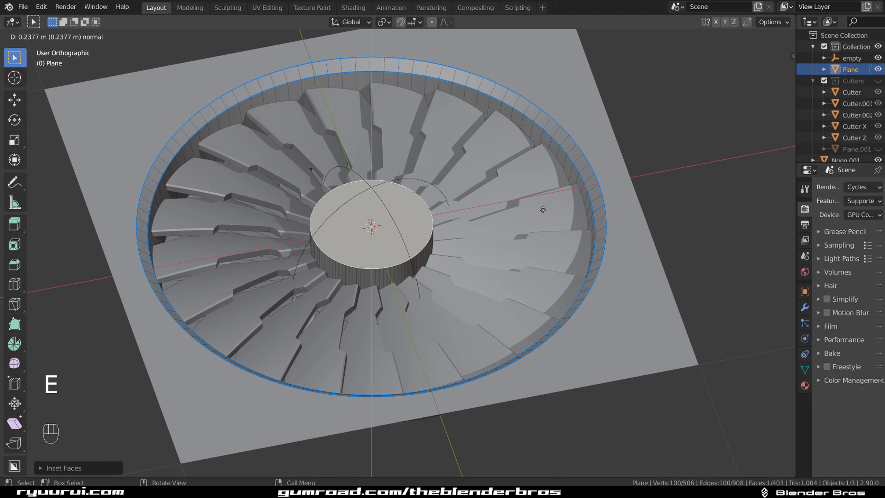
click(543, 210)
Add a single loop cut around the hub's side wall and slide it to just where the blades meet the hub
scroll(543, 209, up, 3)
key(Tab)
key(ctrl+r)
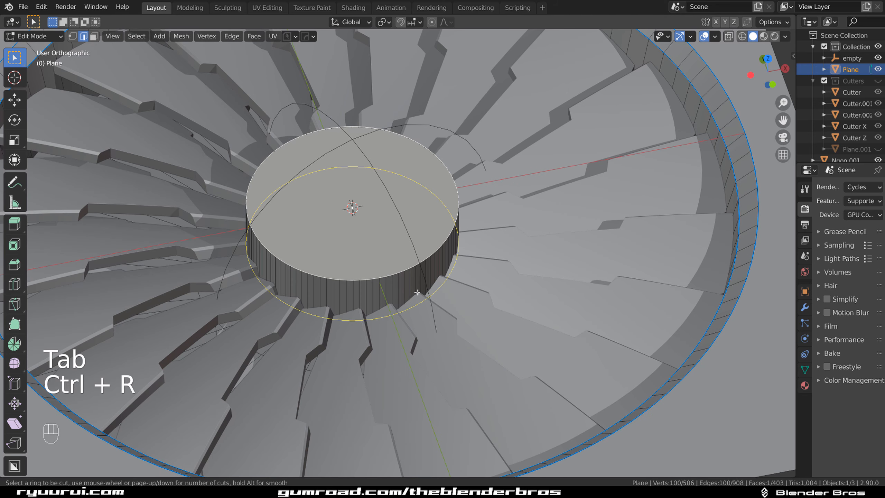
click(416, 292)
right_click(423, 285)
key(g)
key(g)
key(shift)
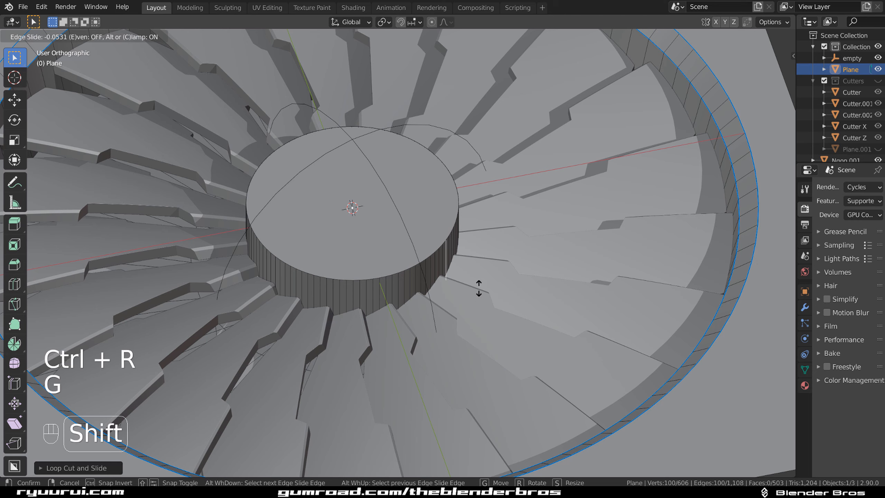
click(480, 258)
Bevel the hub's loop cut into a narrow band of faces and apply HardOps Panel Face to it
key(ctrl+b)
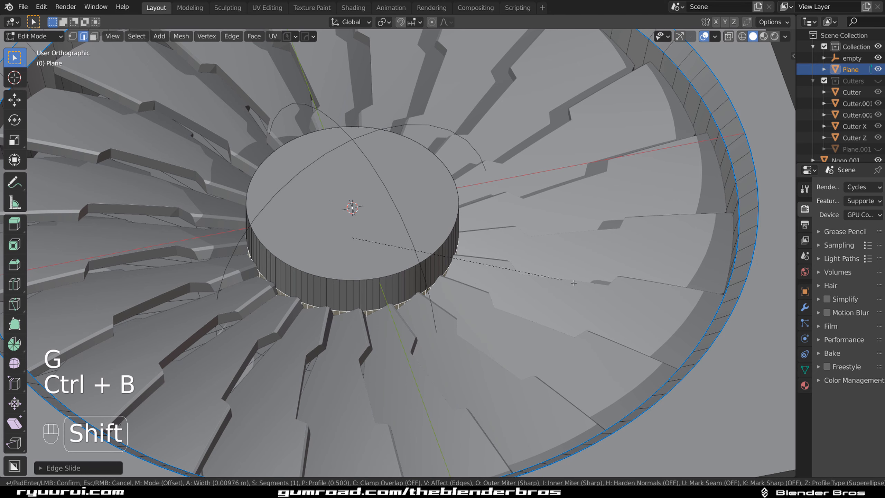
click(606, 298)
key(Tab)
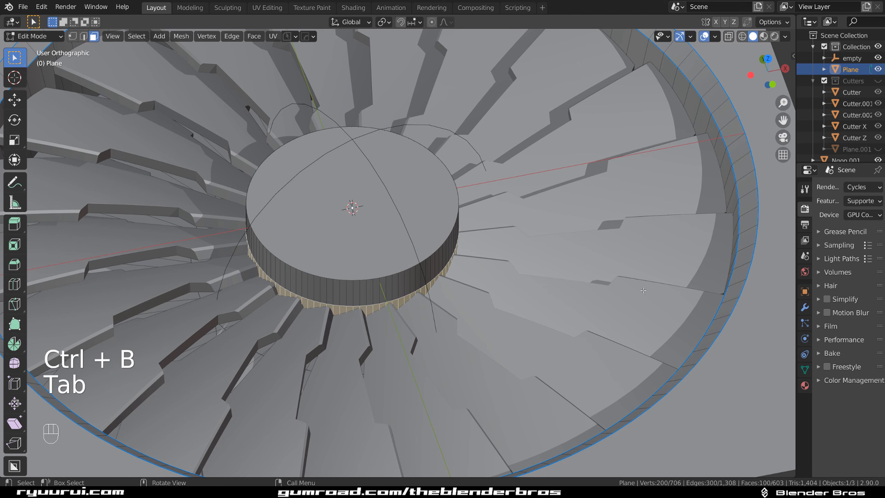
key(q)
key(alt)
click(602, 345)
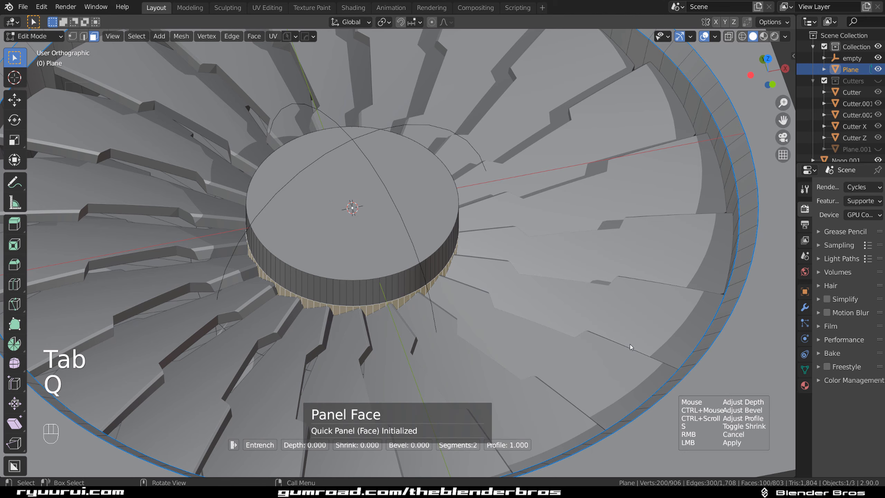
click(617, 343)
Select the lower edge loop of the hub's side wall and bevel it into a thin band
key(Tab)
scroll(454, 213, down, 3)
middle_drag(449, 227, 435, 200)
scroll(436, 199, up, 4)
key(Tab)
alt+click(416, 256)
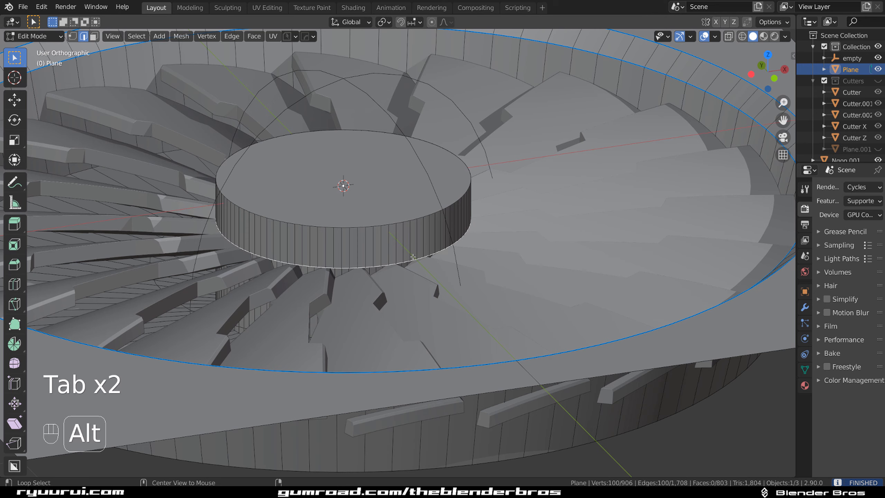
key(ctrl+b)
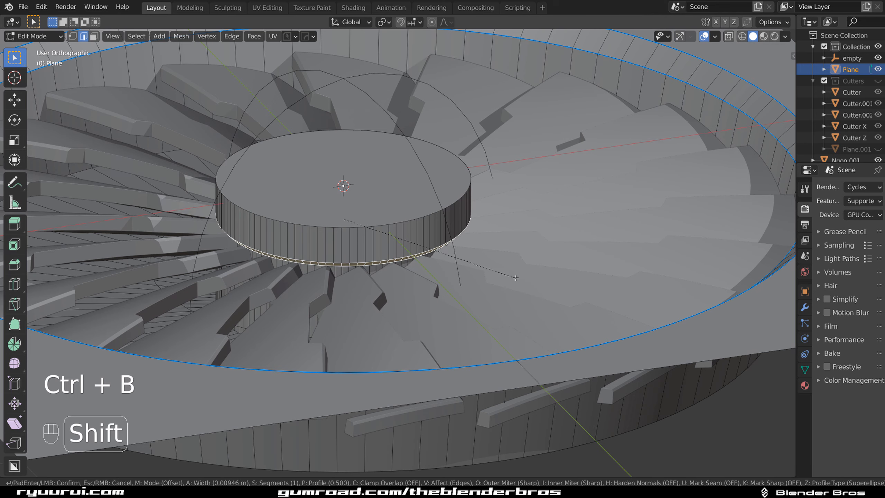
click(441, 221)
key(Tab)
key(q)
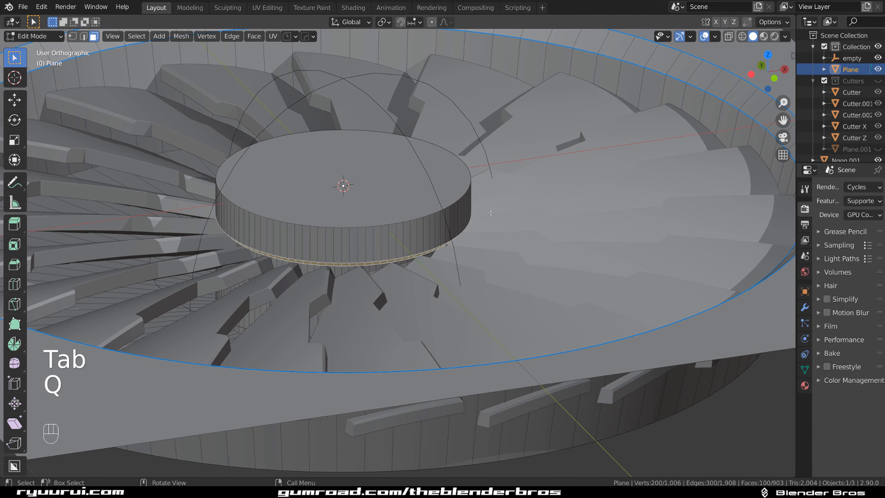
Return to Object Mode and recalculate the Plane's sharp shading with the HardOps Sharpen operation
key(Tab)
key(q)
ctrl+shift+click(455, 154)
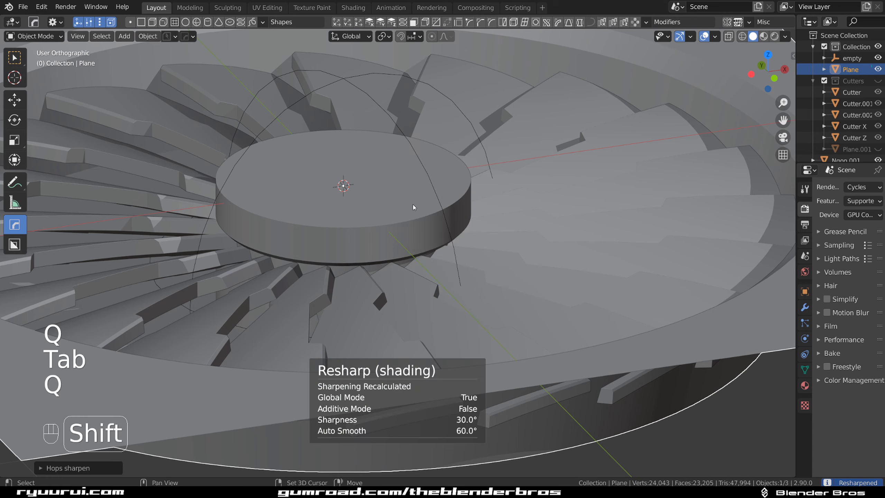
Bevel the rim of the hub's top face with a single segment about 0.022 m wide
key(Tab)
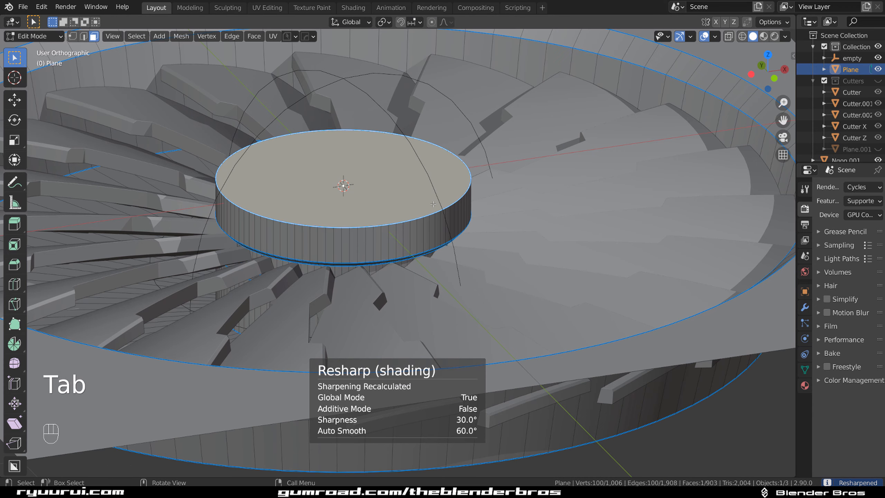
key(ctrl+b)
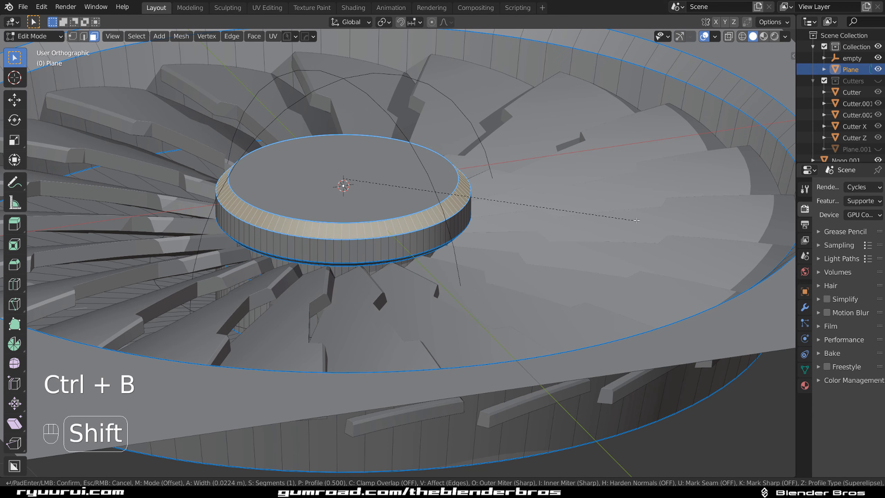
click(530, 192)
key(Tab)
Inset the hub's top face twice and lower the innermost face along Z to form a tapered central recess
click(432, 177)
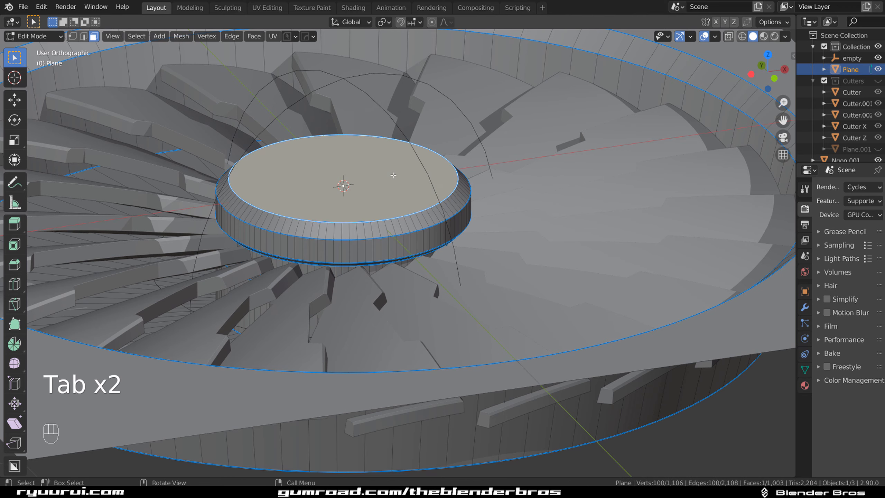
middle_drag(459, 178, 454, 214)
key(i)
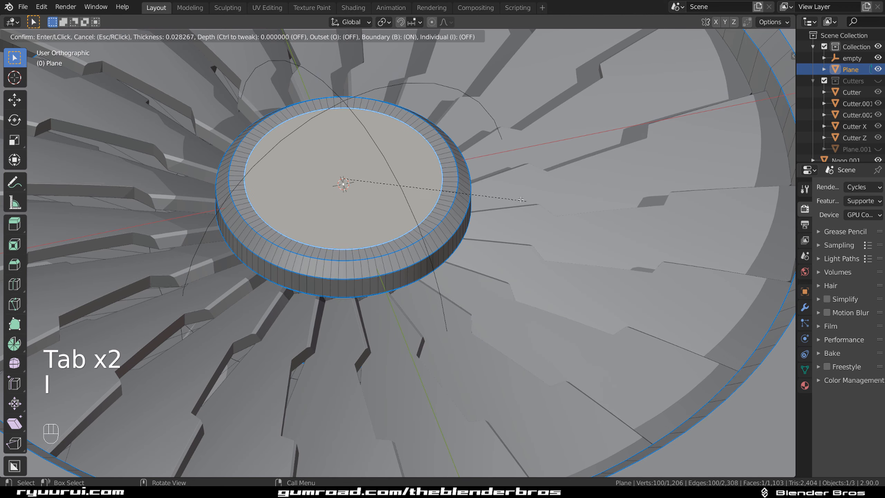
click(513, 198)
key(i)
click(526, 210)
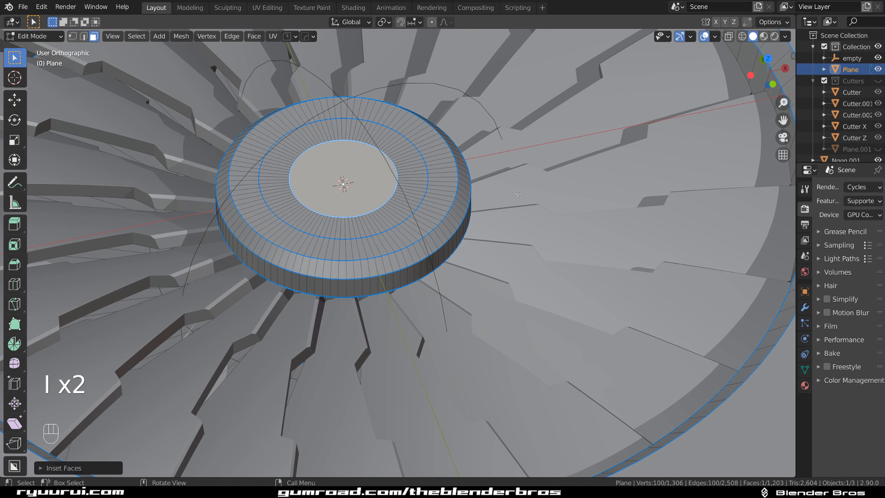
key(g)
key(z)
click(525, 212)
key(Tab)
scroll(436, 175, down, 5)
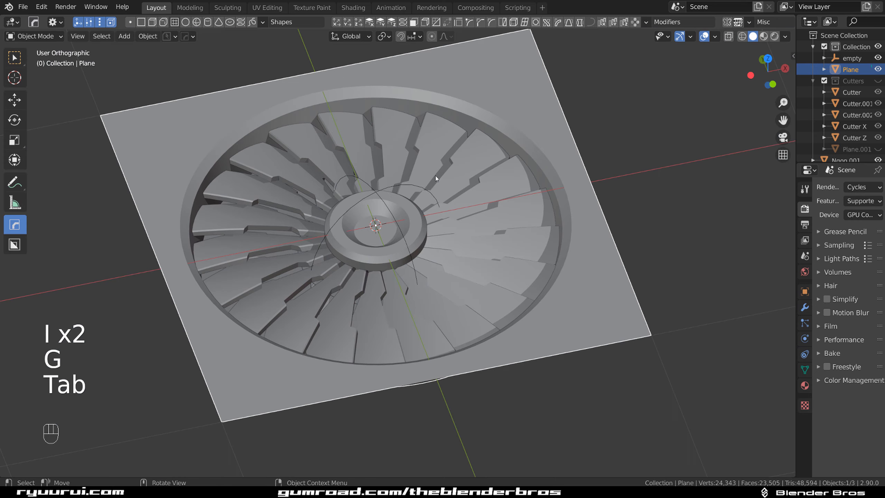
Undo the hub's central recess, both insets and the rim bevel, back to the plain flat-topped hub
middle_drag(436, 176, 450, 162)
scroll(393, 242, up, 4)
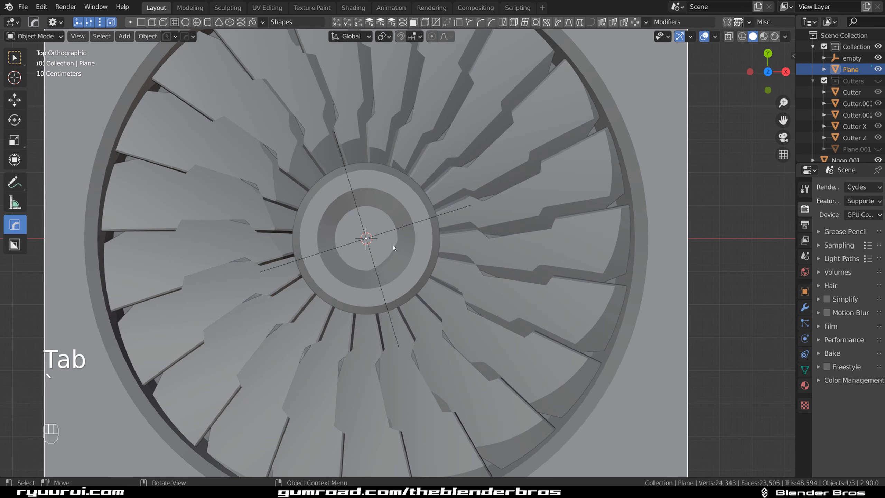
middle_drag(393, 243, 410, 157)
scroll(429, 166, up, 6)
key(Tab)
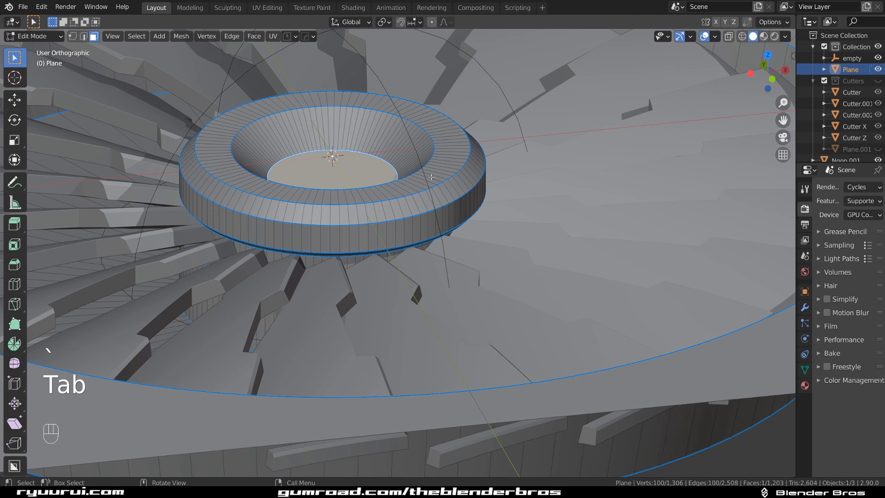
scroll(432, 178, down, 3)
key(ctrl+z)
key(ctrl+z)
key(ctrl+z)
key(ctrl+z)
key(ctrl+z)
key(ctrl+z)
key(ctrl+z)
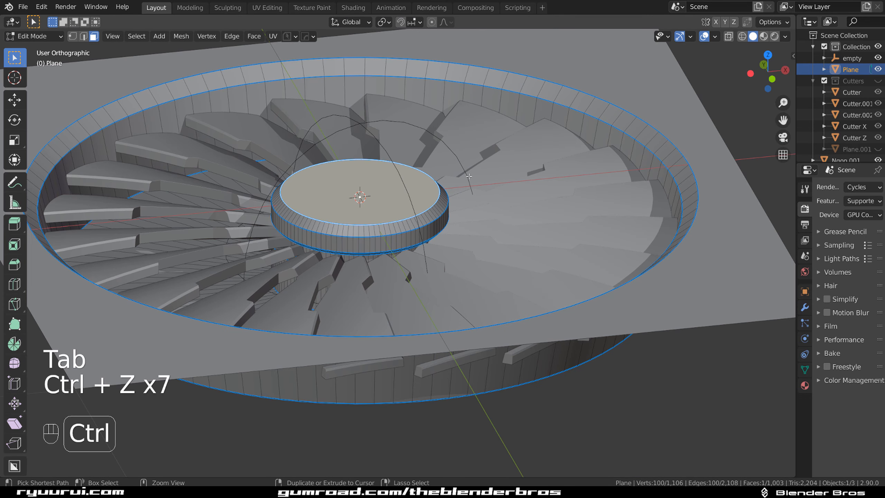
key(ctrl+z)
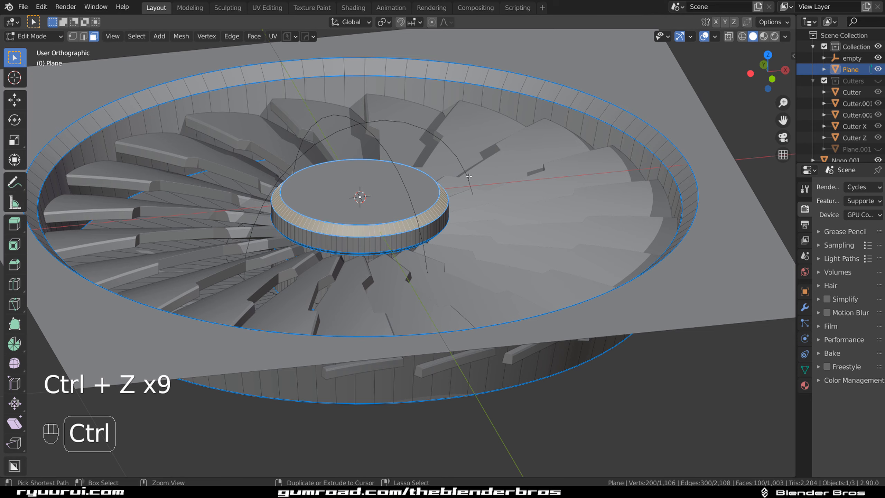
key(ctrl+z)
Lower the hub's top face along the Z axis to make the hub shorter
key(g)
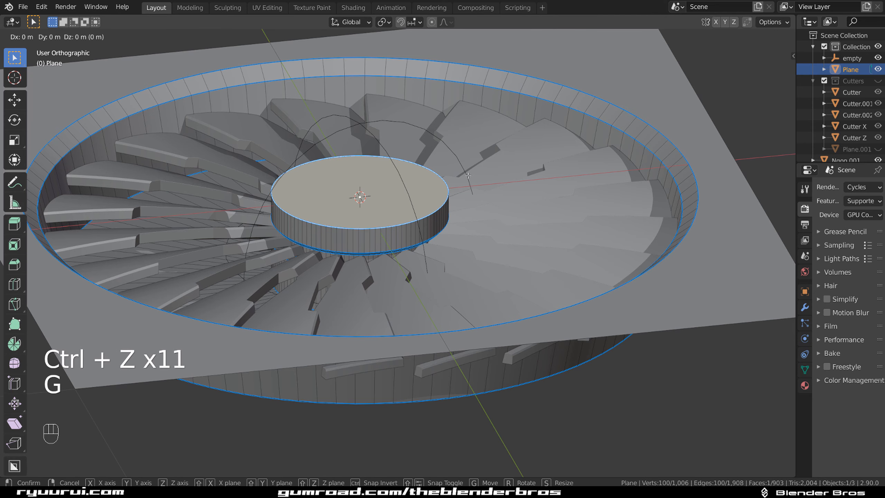
key(g)
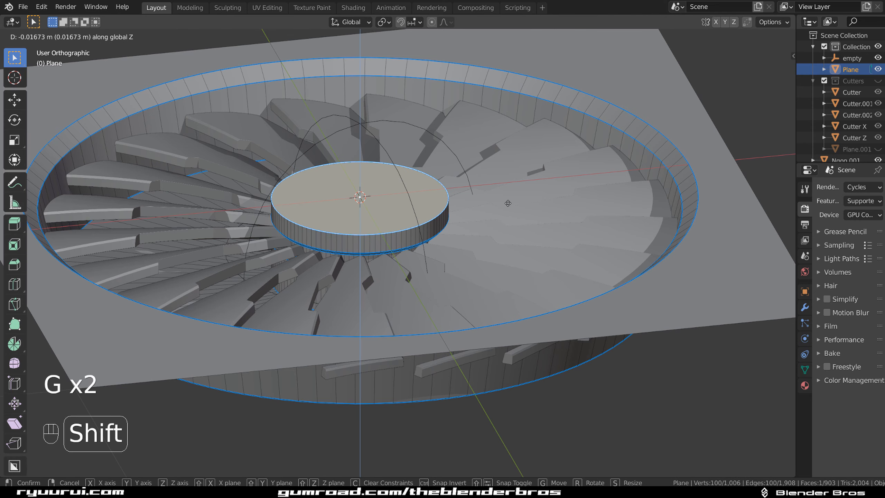
click(516, 259)
scroll(517, 258, up, 3)
key(ctrl+v)
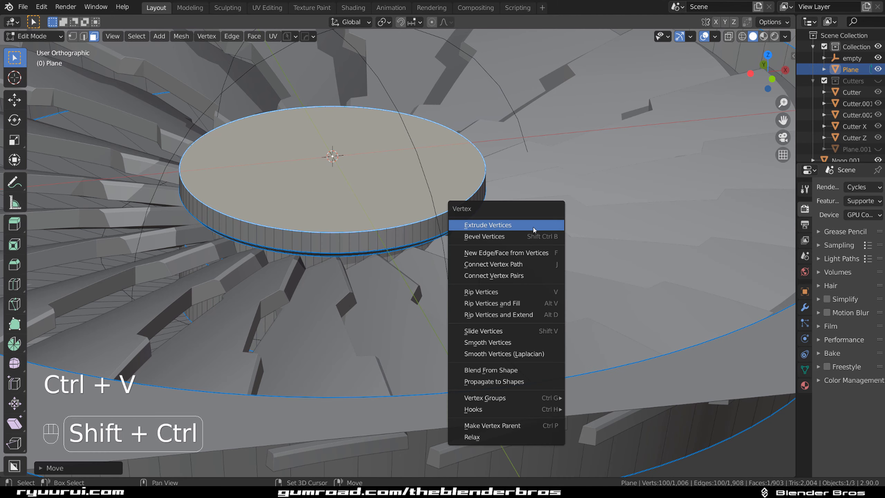
Bevel the rim of the hub's top face and scale the top face inward to widen the sloped border
key(ctrl+b)
click(495, 205)
key(Tab)
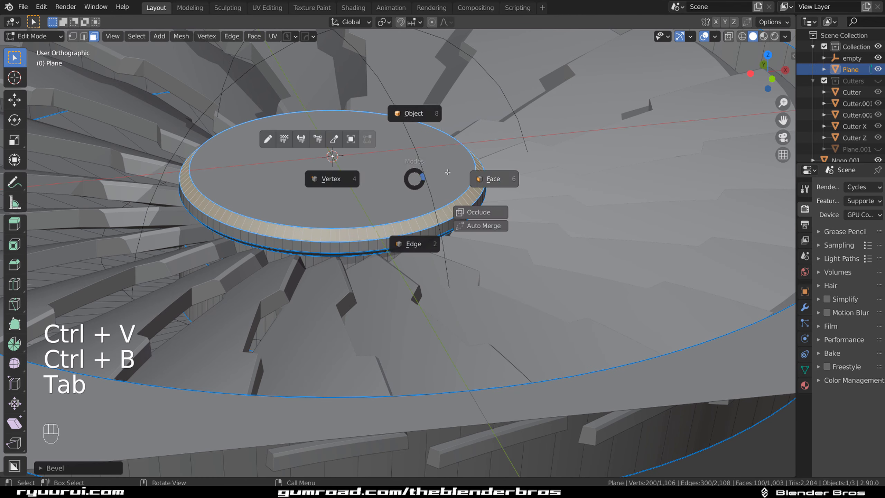
click(415, 178)
key(s)
click(577, 190)
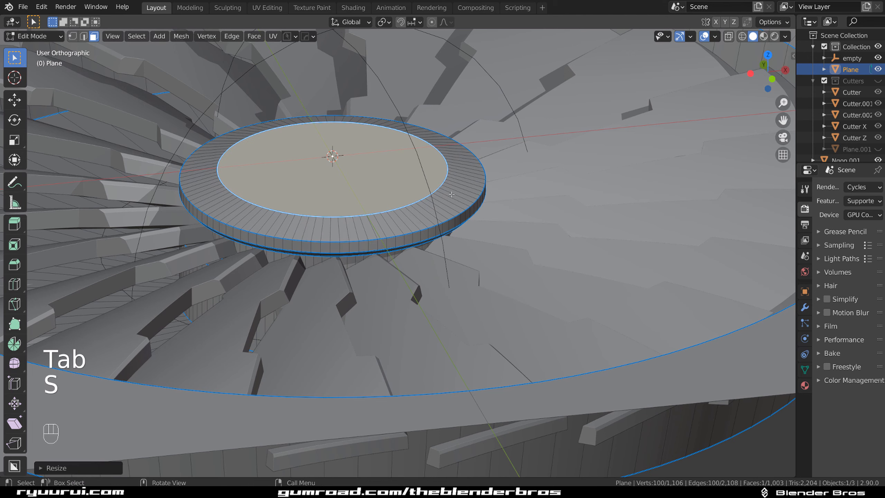
Inset the hub's top face, extrude the inner face down about 0.029 m, and scale it smaller to form a tapered recess
key(i)
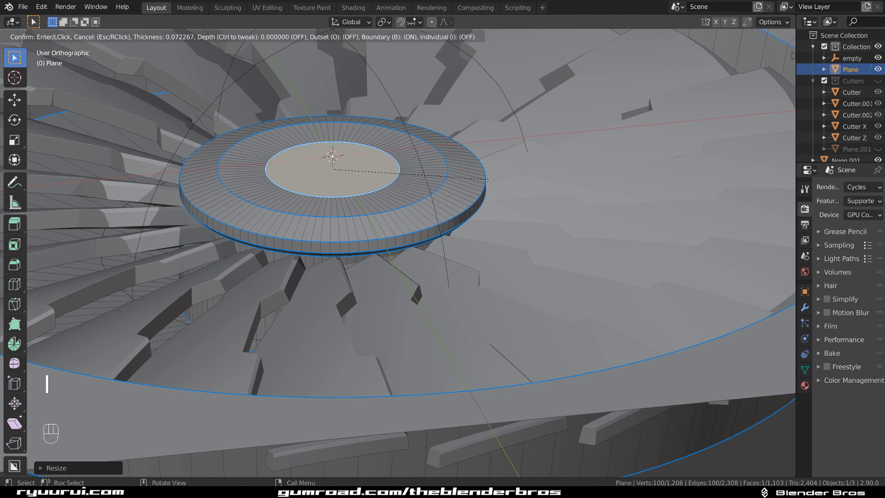
click(491, 180)
key(e)
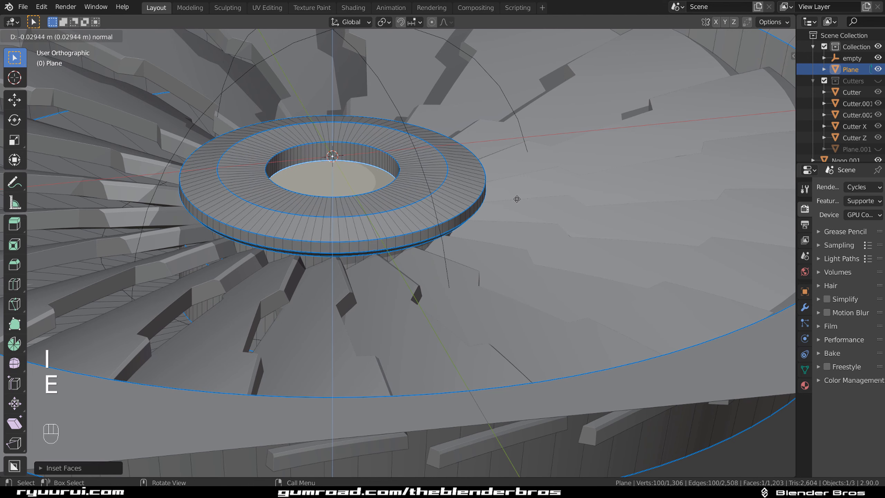
click(517, 199)
key(s)
click(486, 198)
Bevel the upper edge loop of the hub's recess with one segment about 0.027 m wide
key(Tab)
key(Tab)
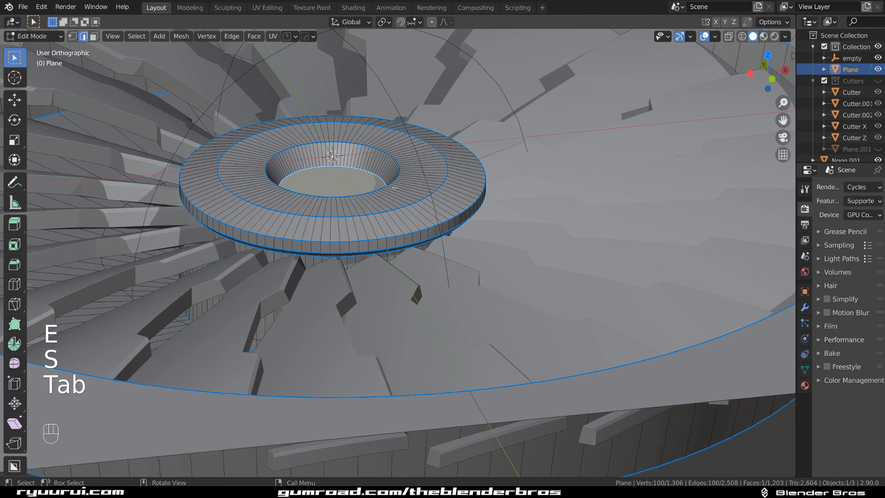
alt+click(394, 176)
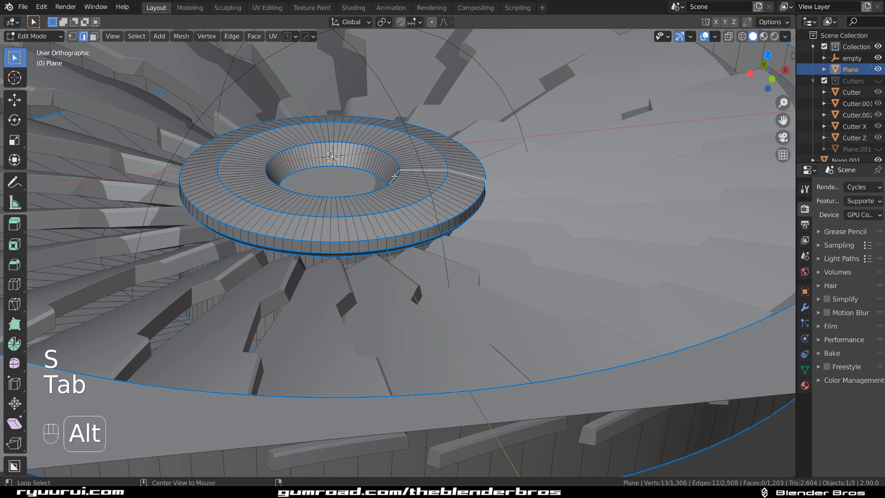
alt+click(388, 155)
key(ctrl+b)
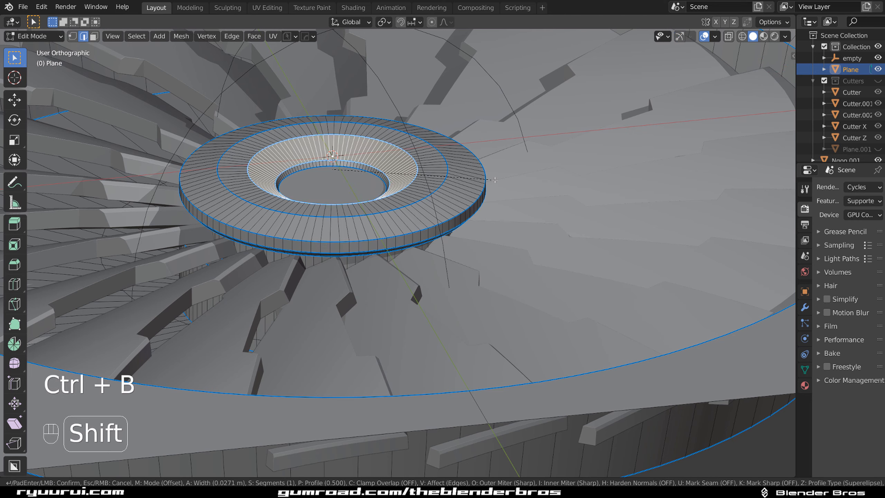
shift+click(487, 177)
key(Tab)
Examine the hub and blade arrangement from above and from an angled perspective view
scroll(424, 149, down, 5)
key(grave)
click(424, 119)
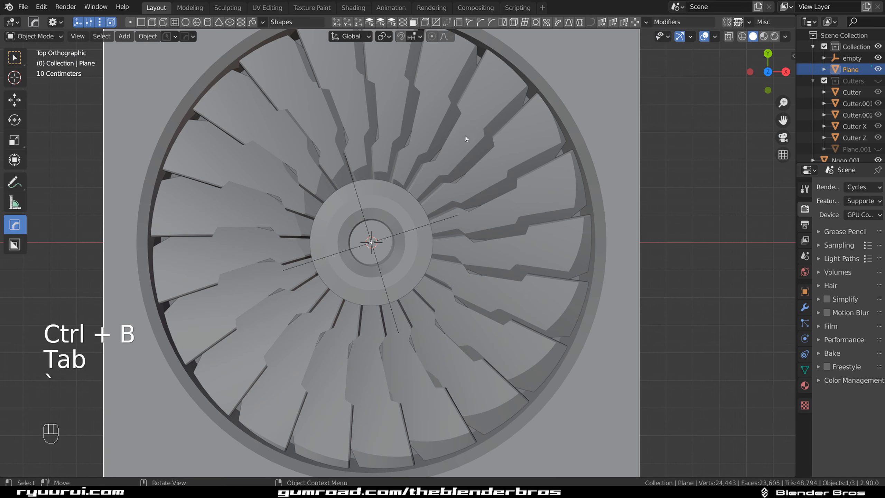
scroll(608, 171, down, 4)
click(609, 173)
scroll(378, 236, up, 3)
middle_drag(440, 301, 442, 214)
key(KP_5)
scroll(419, 253, up, 2)
scroll(412, 230, down, 2)
scroll(408, 243, up, 3)
scroll(408, 243, down, 3)
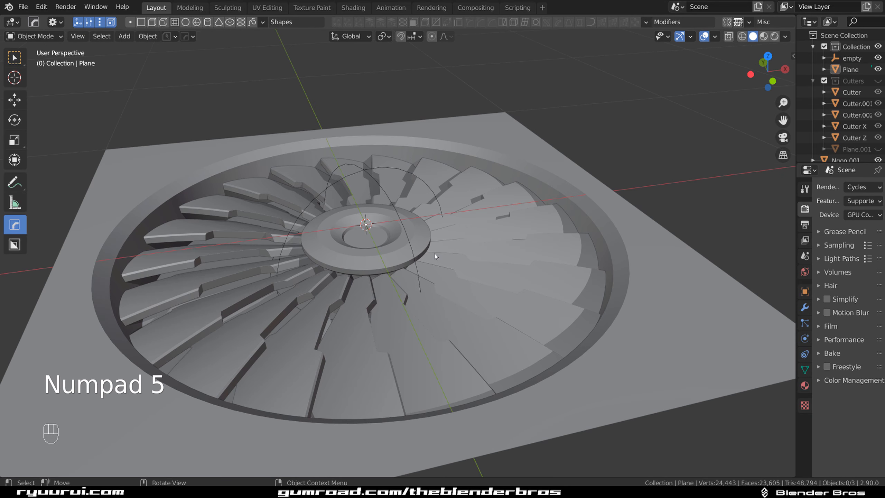
Add a Hard Ops Bevel to the Plane with 3 segments, 0.010 width and a 30° angle limit
click(404, 251)
key(q)
click(404, 268)
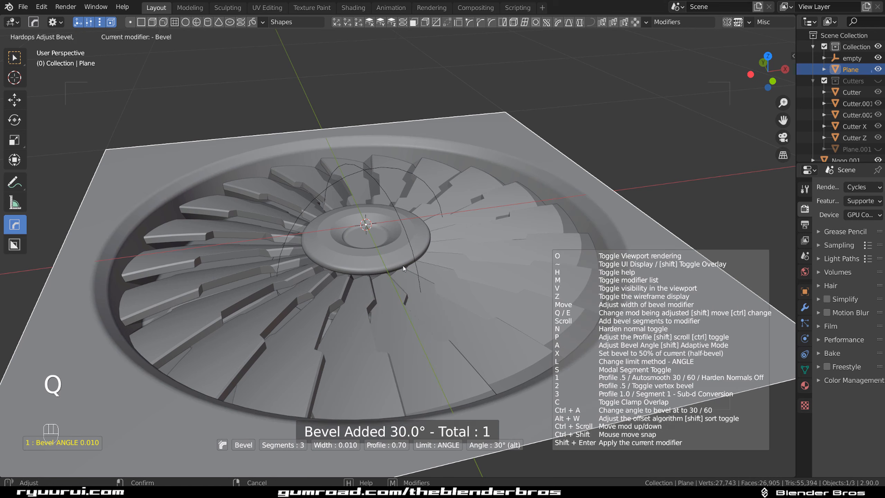
click(403, 266)
Raise the Plane's bevel modifier to 9 segments and reduce its width to about 0.0055 m
scroll(439, 255, up, 6)
key(q)
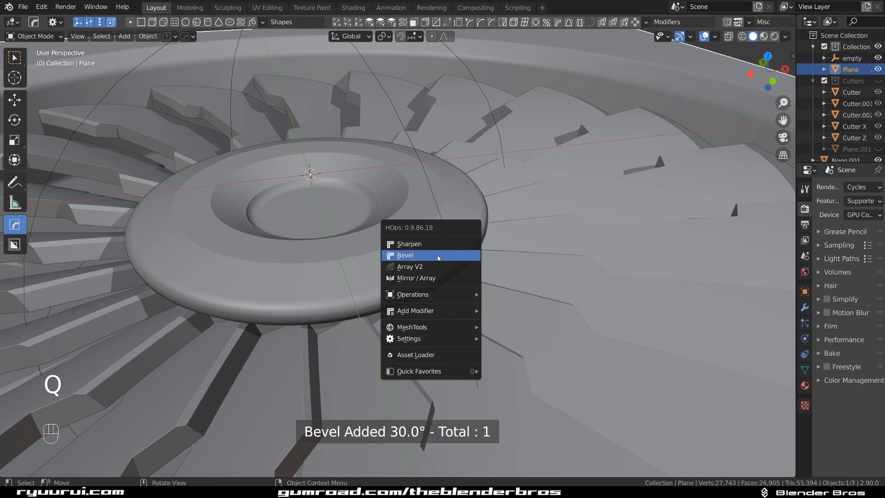
click(438, 256)
scroll(441, 256, up, 6)
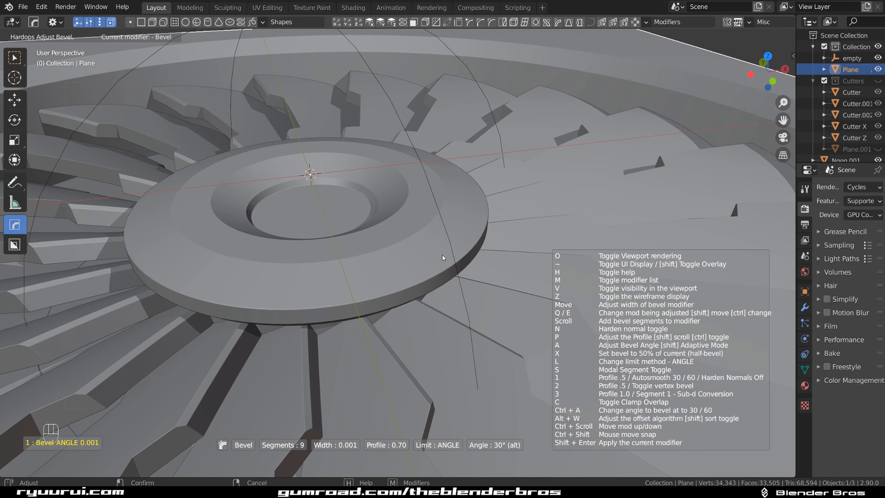
key(shift)
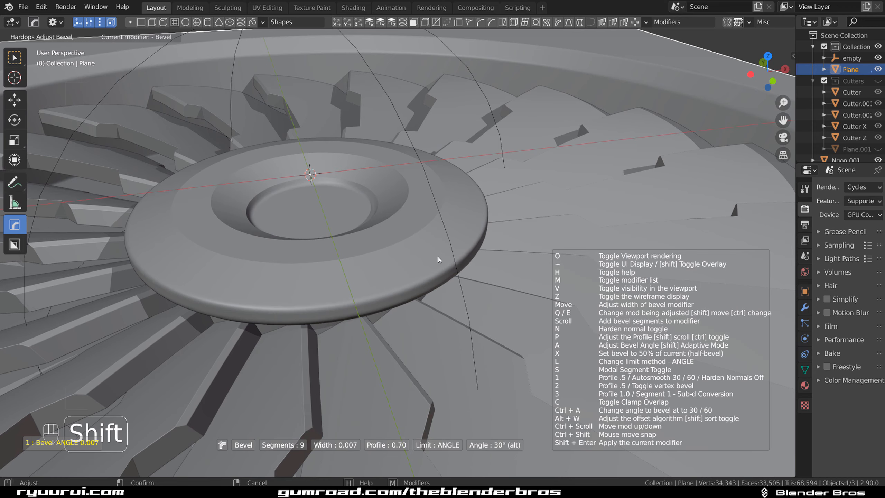
click(464, 263)
scroll(460, 254, down, 1)
scroll(361, 188, up, 4)
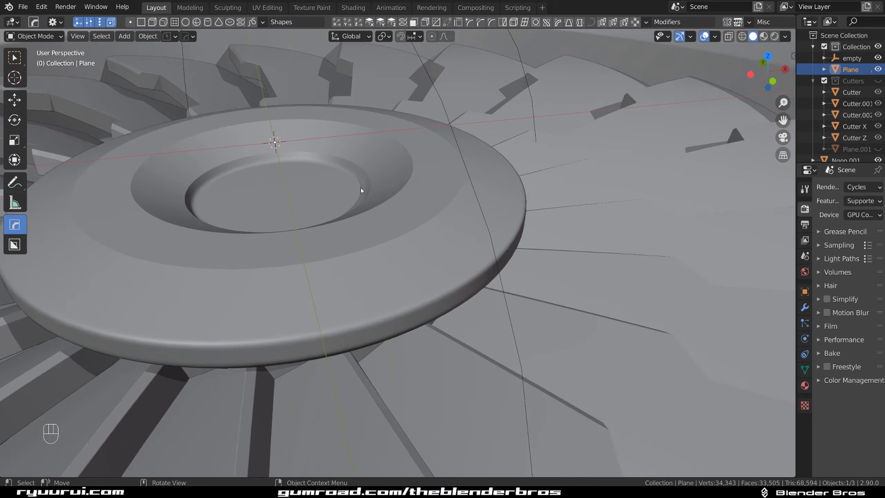
Inspect the mesh edges around the hub's recess and compare them with the bevelled shading
key(Tab)
middle_drag(377, 255, 378, 276)
scroll(378, 252, up, 3)
shift+middle_drag(188, 63, 383, 189)
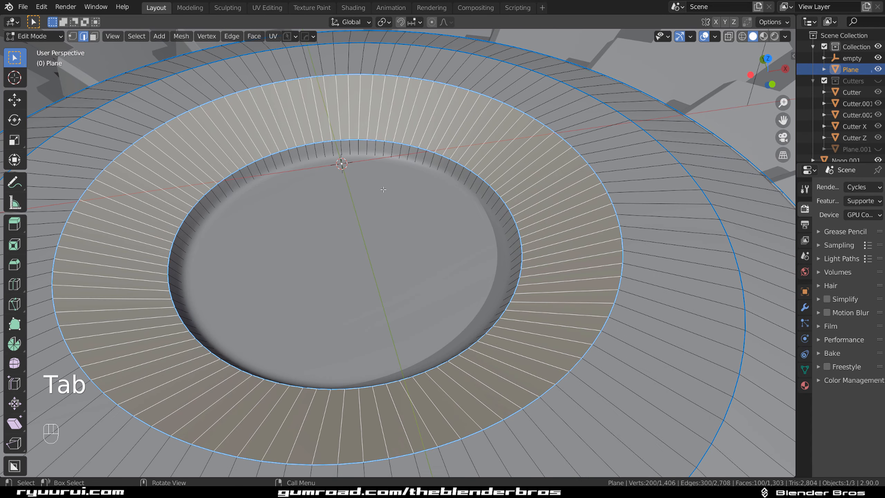
key(Tab)
scroll(398, 257, up, 3)
scroll(435, 181, down, 3)
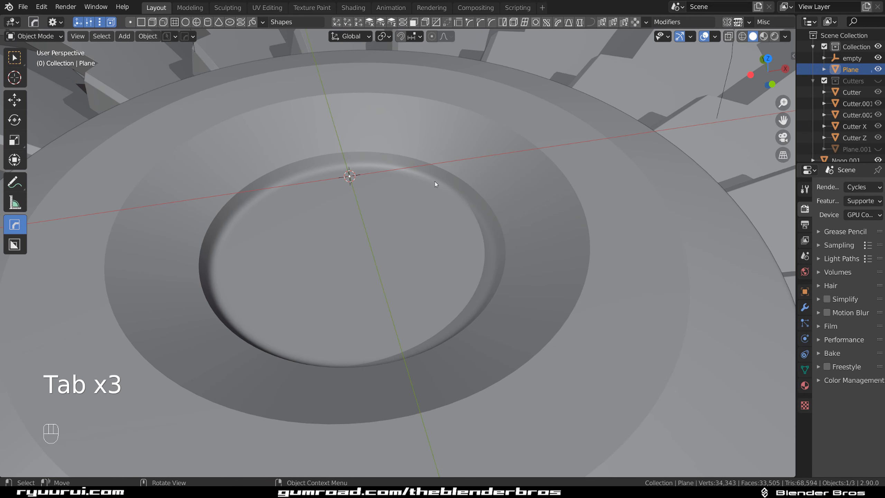
key(Tab)
key(Tab)
Change the limit method of the Plane's bevel modifier to Weight
key(ctrl+grave)
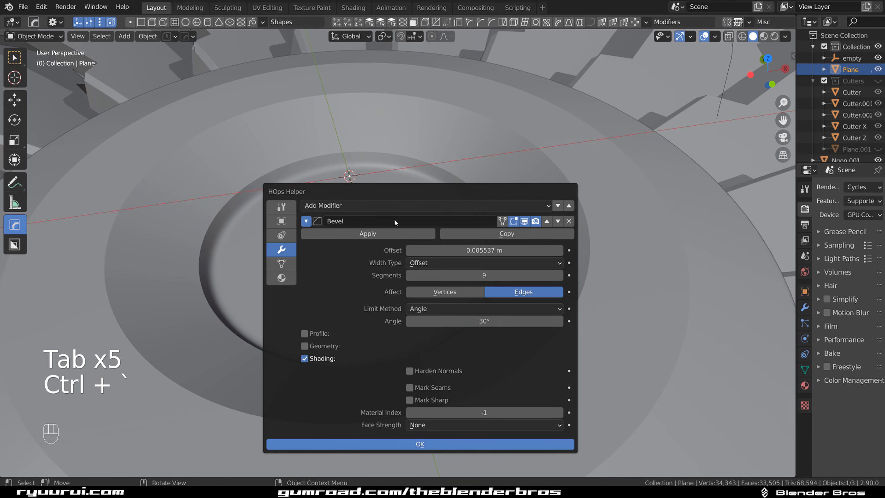
click(489, 308)
click(484, 348)
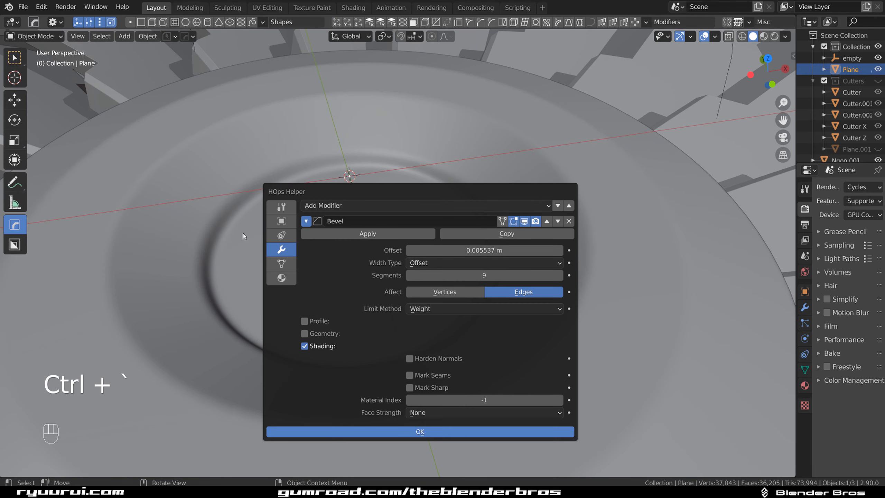
scroll(397, 257, down, 8)
scroll(397, 255, down, 2)
middle_drag(410, 232, 423, 255)
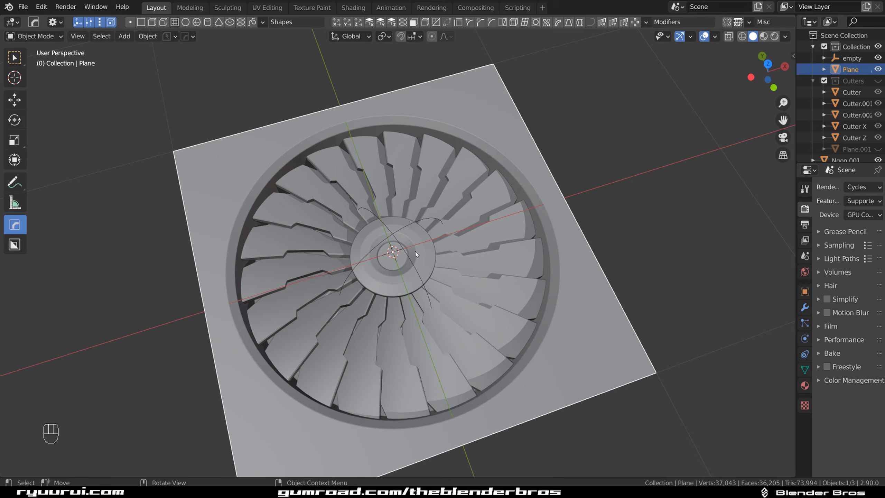
Select the blade array Ngon.001 and scale it down uniformly to about 0.975 in the top view
scroll(391, 220, up, 3)
shift+middle_drag(300, 171, 387, 227)
scroll(387, 227, up, 3)
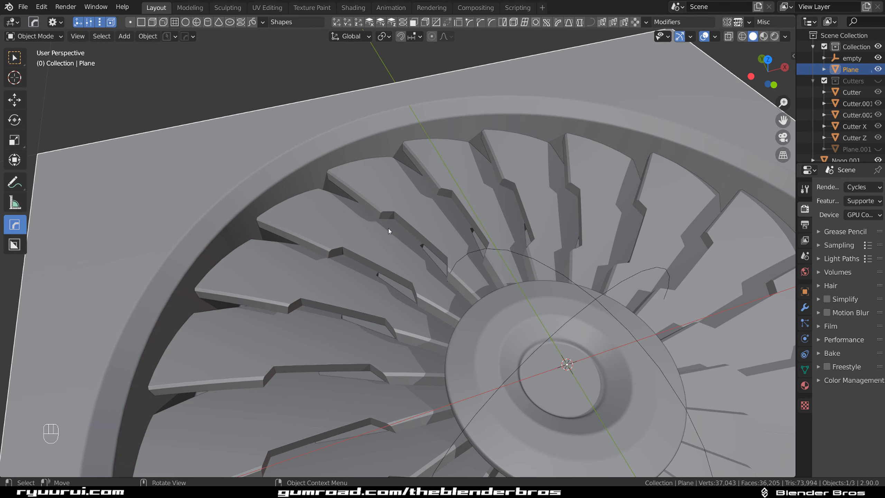
click(387, 226)
scroll(378, 228, up, 6)
click(324, 226)
click(325, 227)
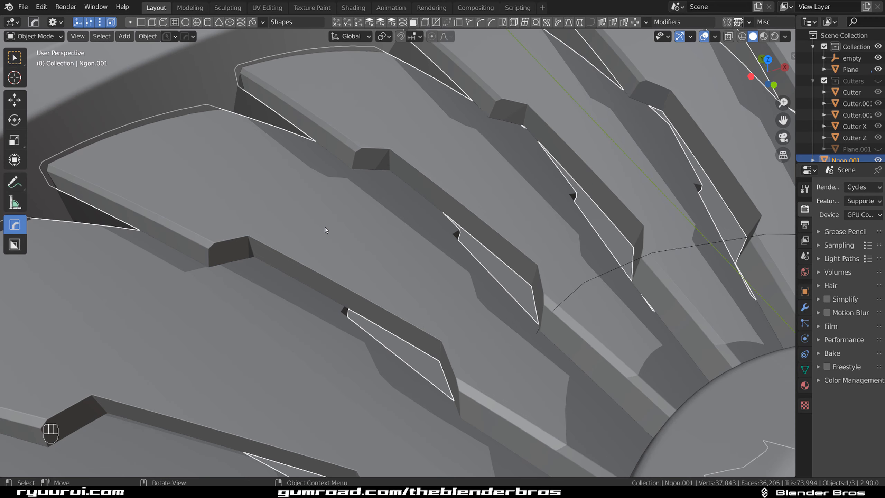
scroll(325, 230, down, 8)
scroll(411, 240, up, 3)
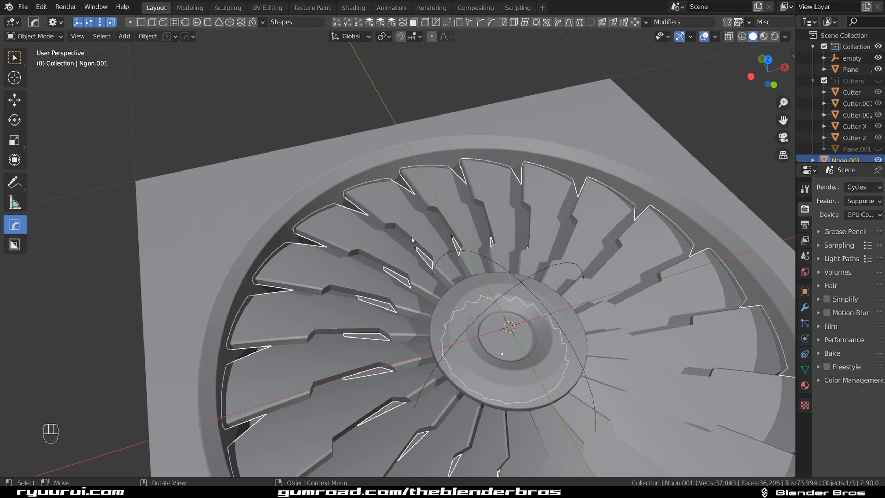
key(KP_7)
key(s)
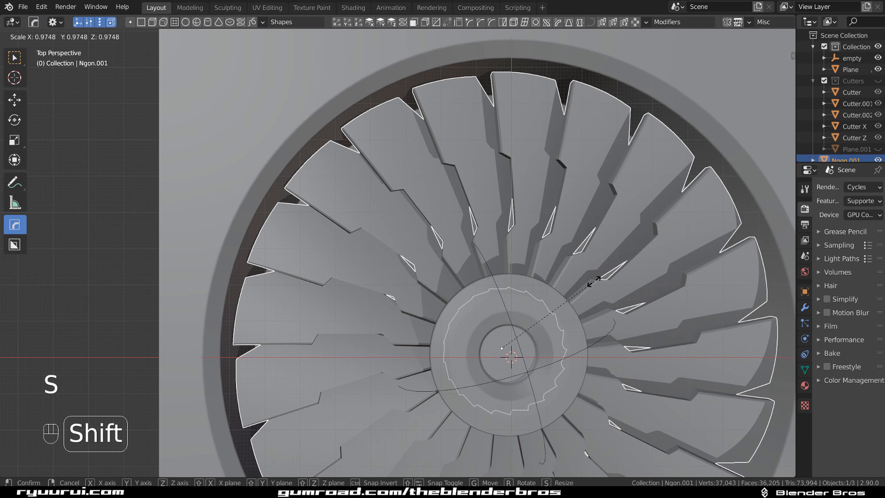
click(597, 278)
Deselect the blades and save the project with PowerSave
scroll(597, 273, down, 6)
click(576, 205)
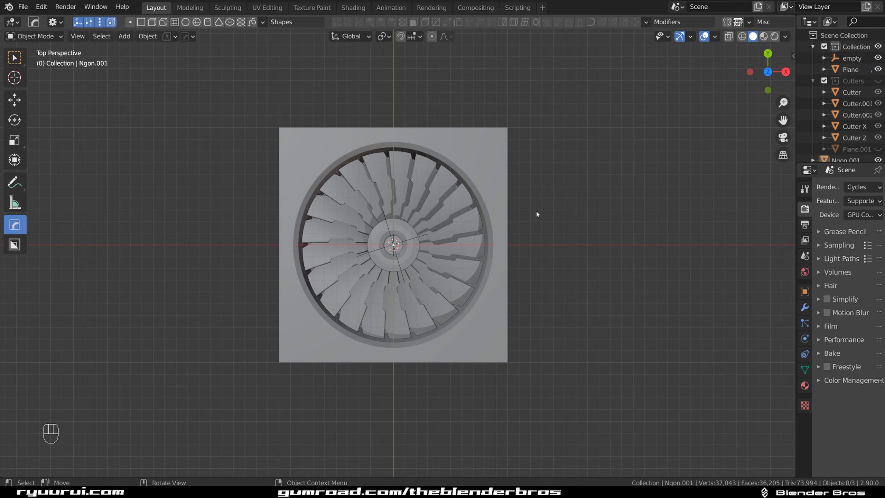
click(175, 36)
click(174, 78)
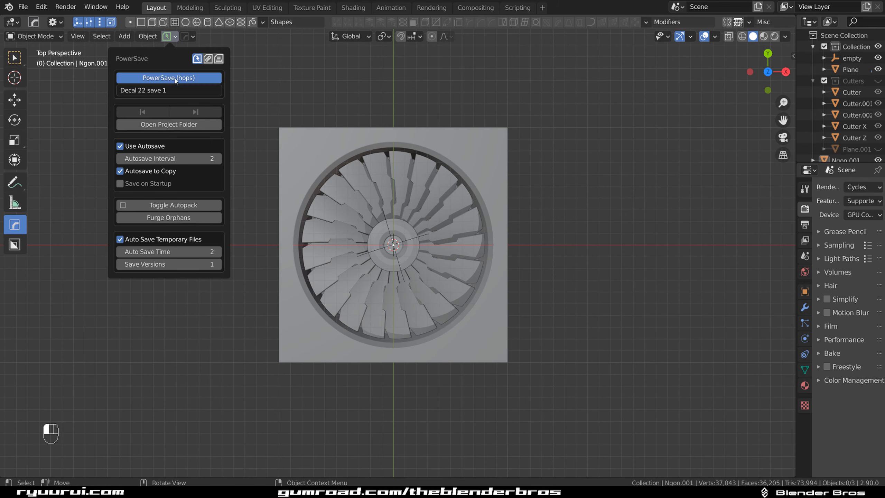
Check the recess wall from below and scale down the blade array whose tips poke through it
scroll(501, 257, up, 3)
middle_drag(502, 257, 493, 127)
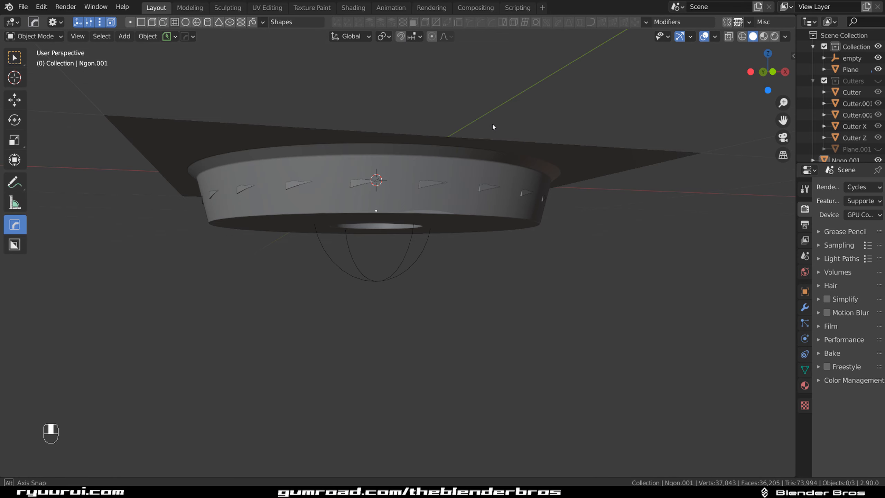
click(460, 207)
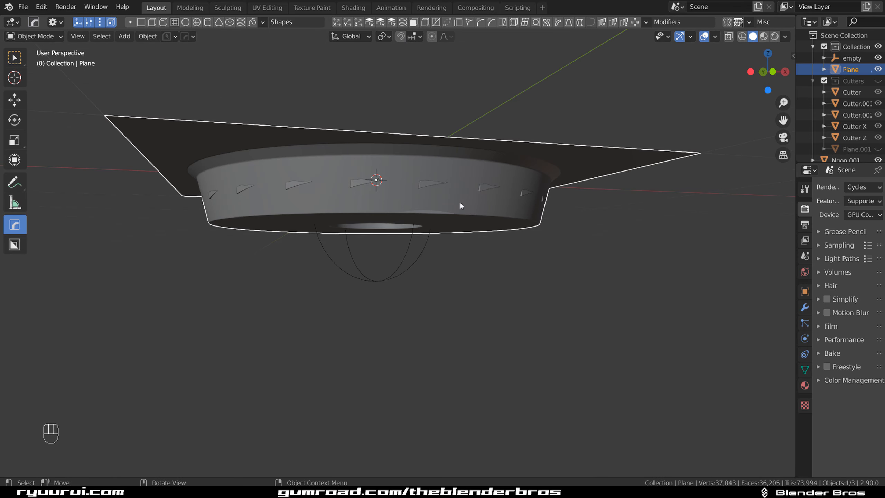
click(432, 187)
key(KP_7)
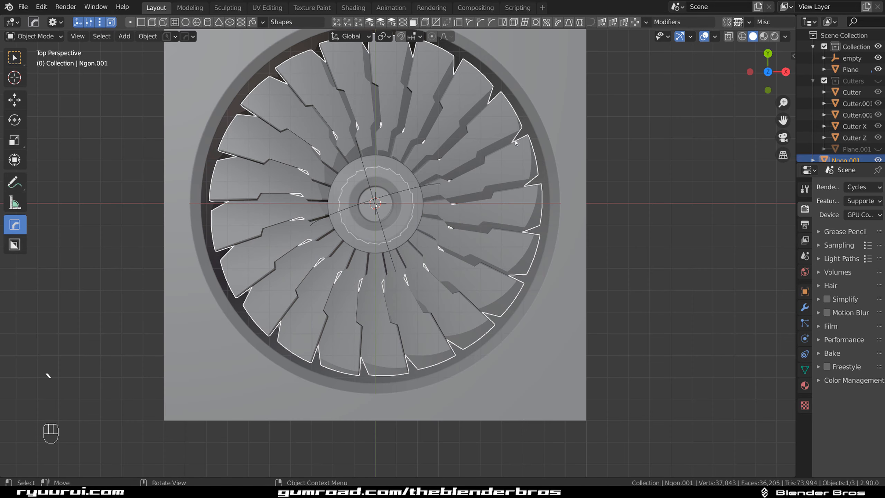
key(s)
click(577, 158)
Examine the clearance between the blade tips and the recess wall from an angle and from above
middle_drag(577, 158, 431, 251)
key(grave)
click(622, 141)
scroll(458, 215, down, 2)
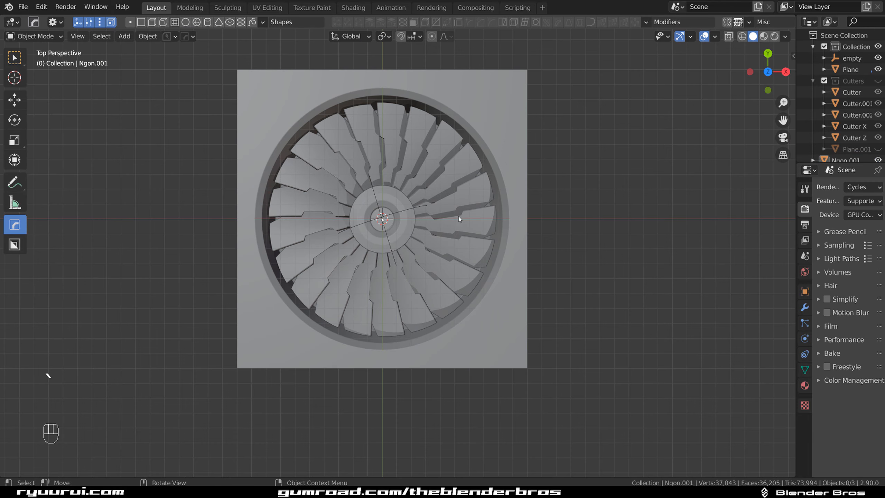
middle_drag(458, 216, 474, 176)
key(grave)
click(454, 119)
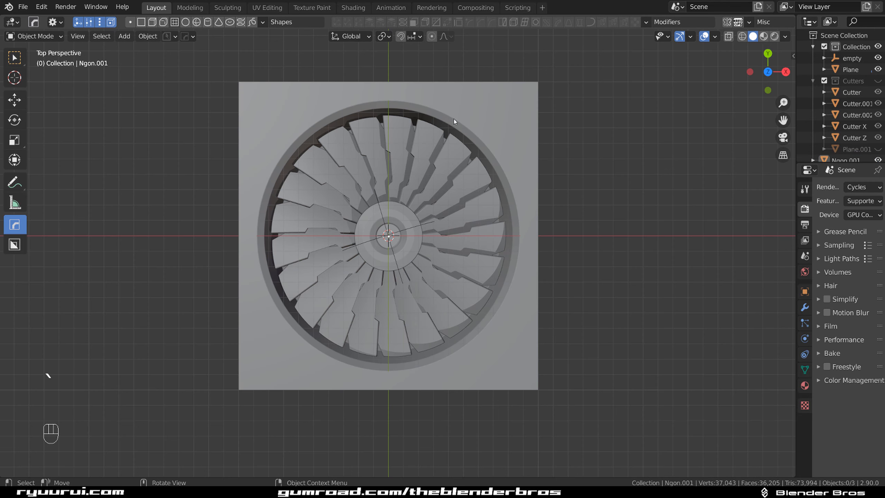
scroll(453, 119, up, 3)
scroll(439, 242, down, 3)
Unhide all objects, show the Cutters collection, and select the ring cutter Plane.001 around the recess
click(524, 182)
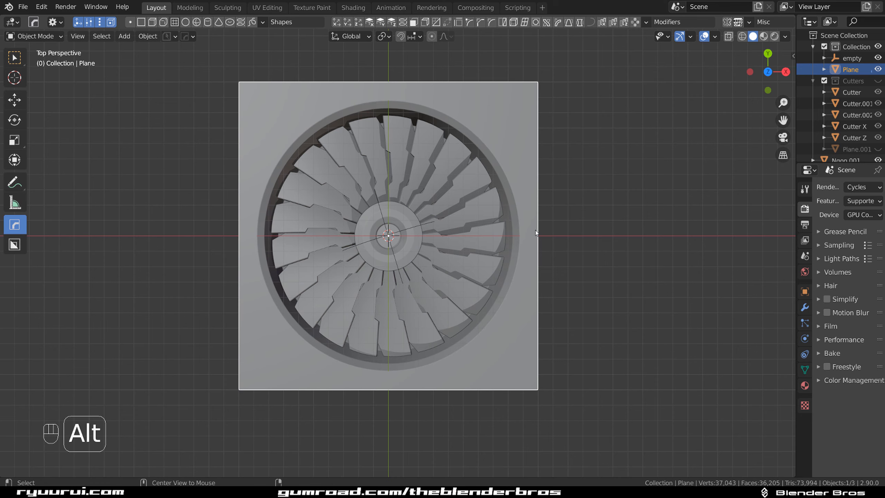
key(alt+h)
key(shift+2)
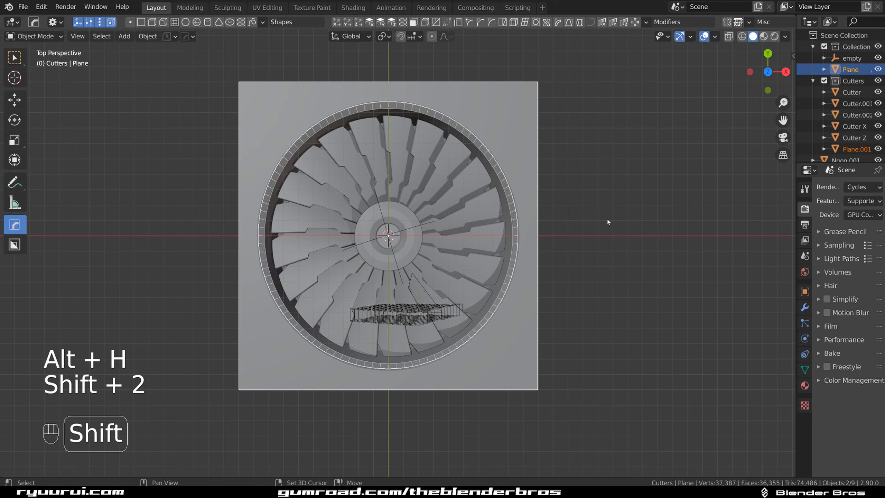
click(495, 157)
middle_drag(495, 156, 507, 113)
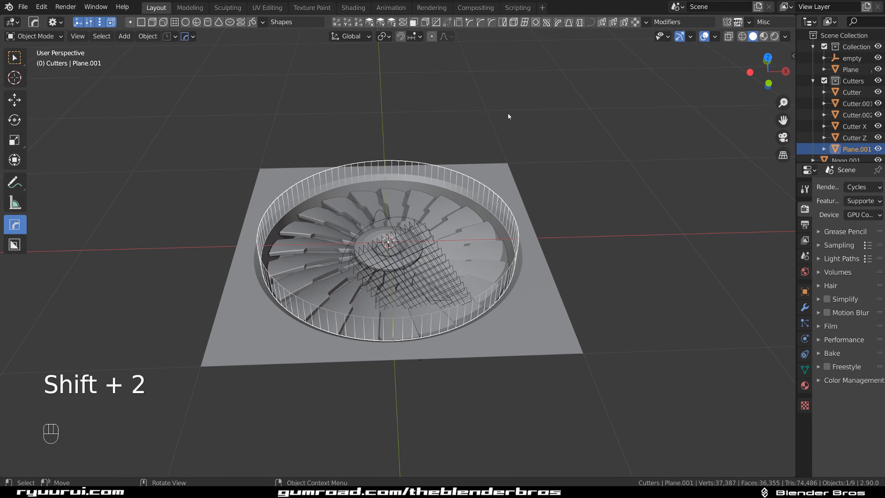
key(grave)
click(493, 65)
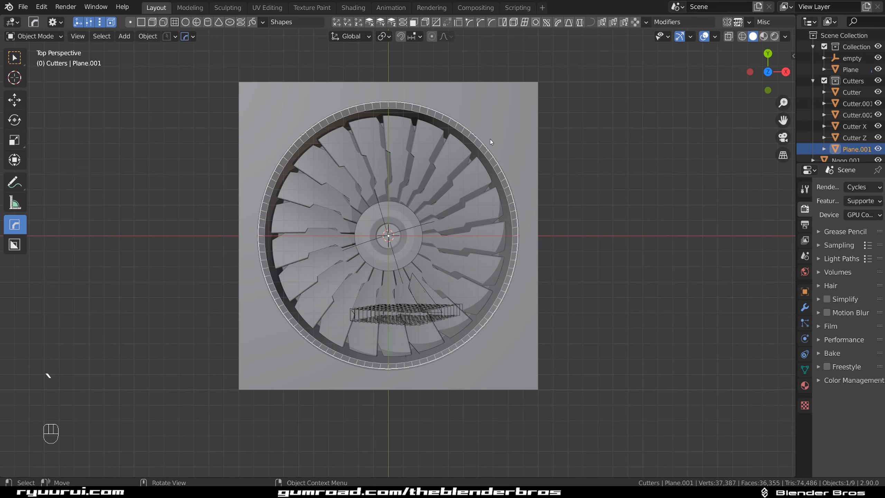
shift+click(173, 24)
click(97, 9)
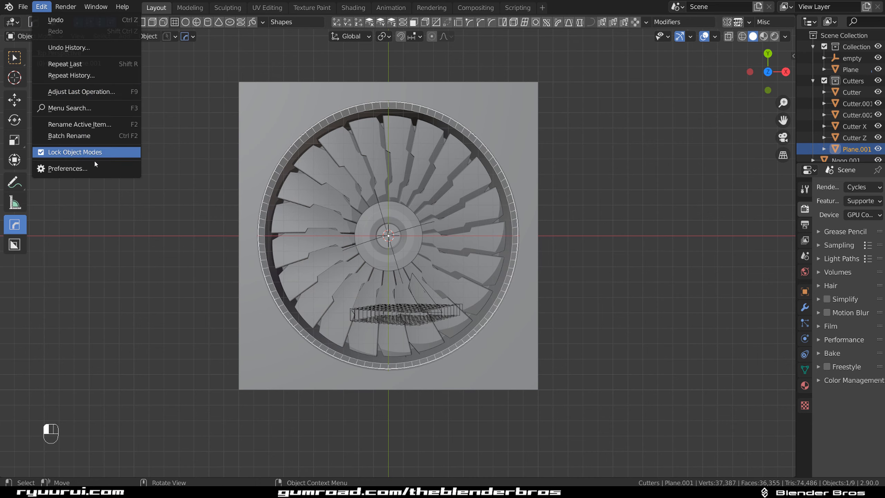
Search the keymap and add-on preferences for "extr" to check whether the Add Mesh: Extra Objects add-on is enabled
click(96, 169)
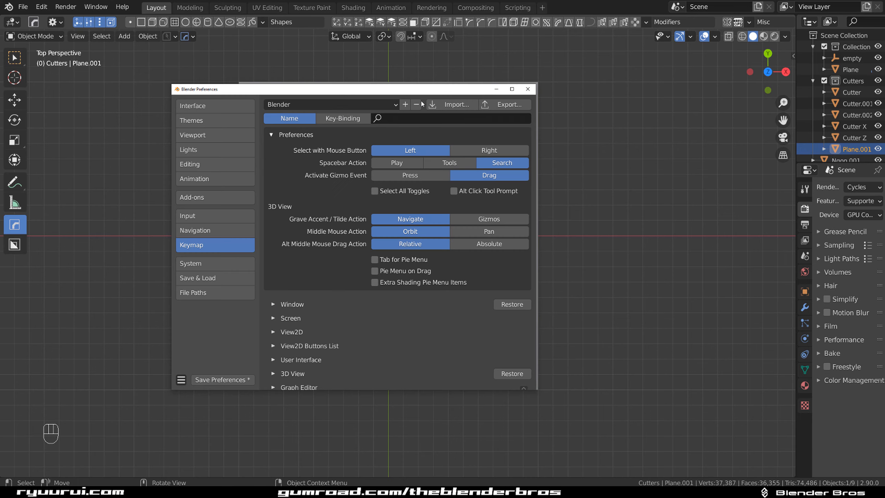
click(443, 118)
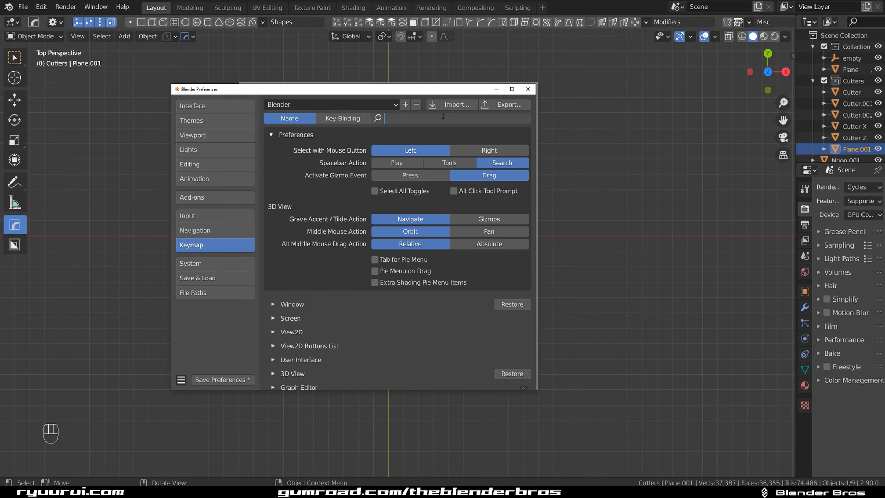
text(extr)
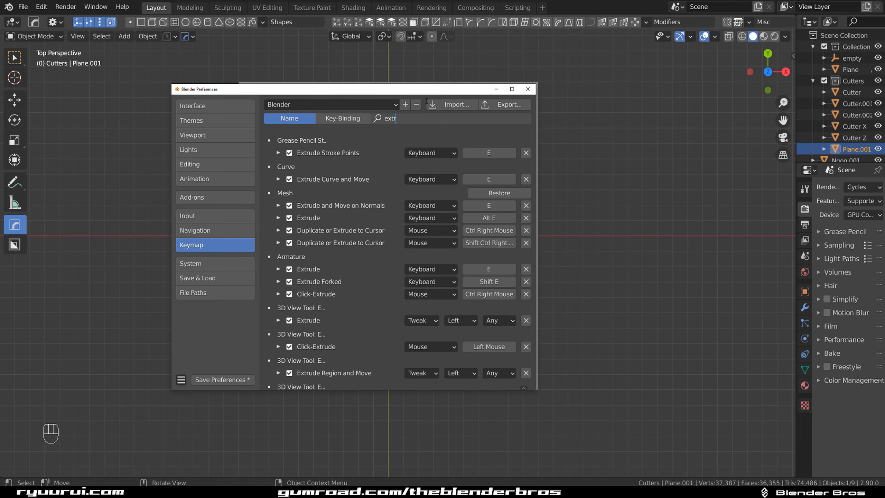
click(219, 197)
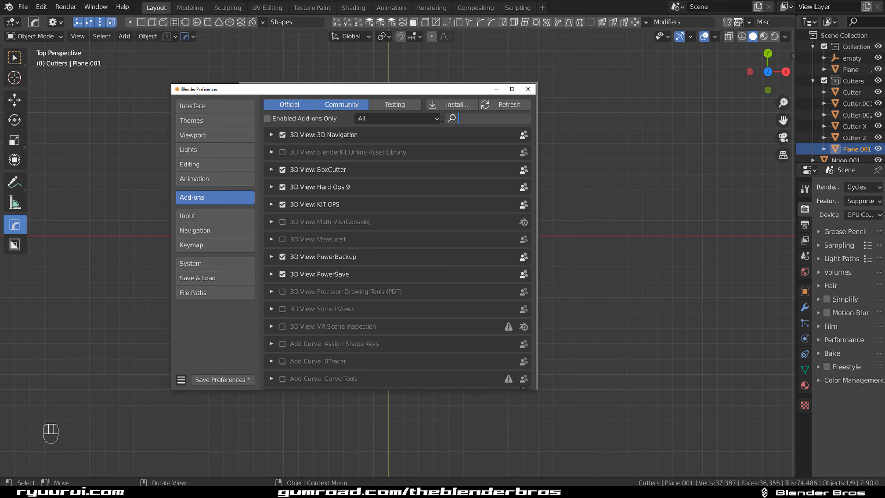
text(etr)
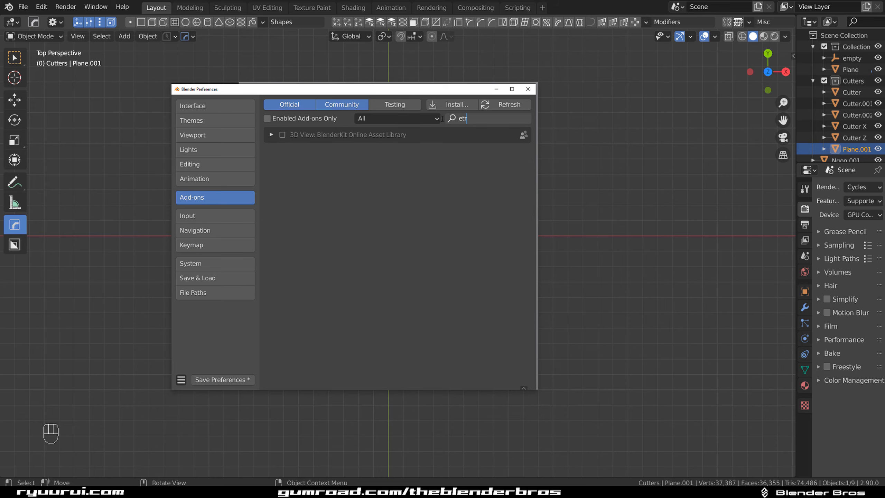
key(BackSpace)
key(BackSpace)
text(xtr)
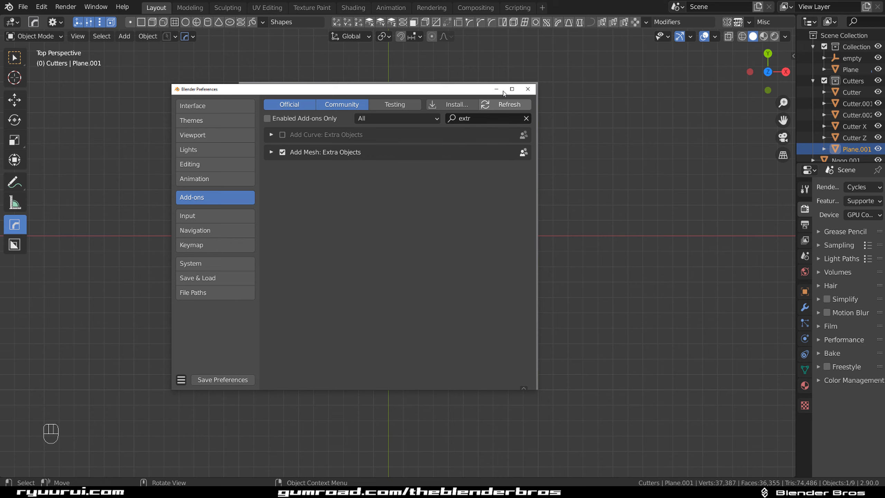
click(538, 89)
Deselect everything and add a Honeycomb mesh from the extra mesh objects at the centre of the recess
scroll(557, 202, down, 3)
shift+middle_drag(537, 203, 518, 200)
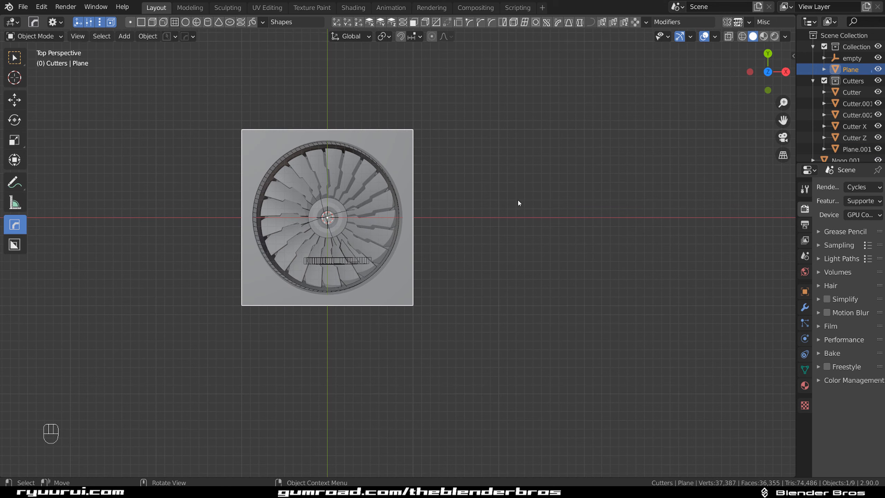
click(519, 201)
key(shift+a)
mouse_move(519, 201)
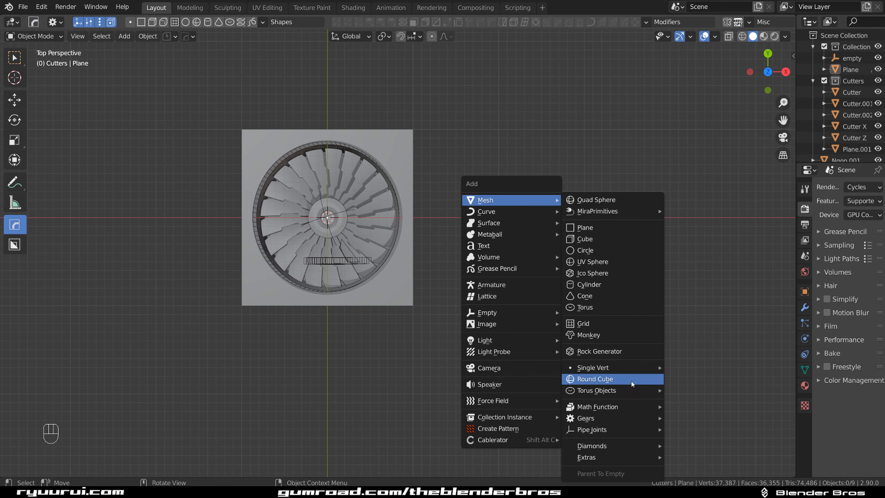
mouse_move(640, 456)
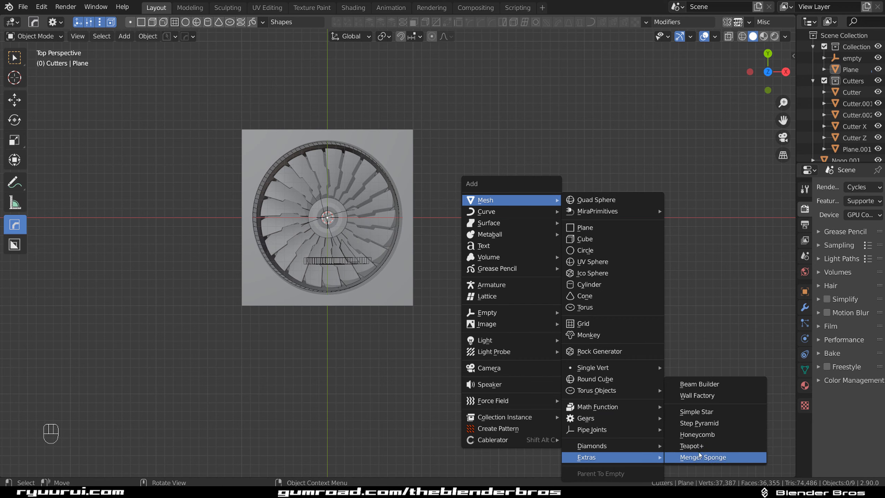
click(712, 435)
scroll(600, 238, up, 4)
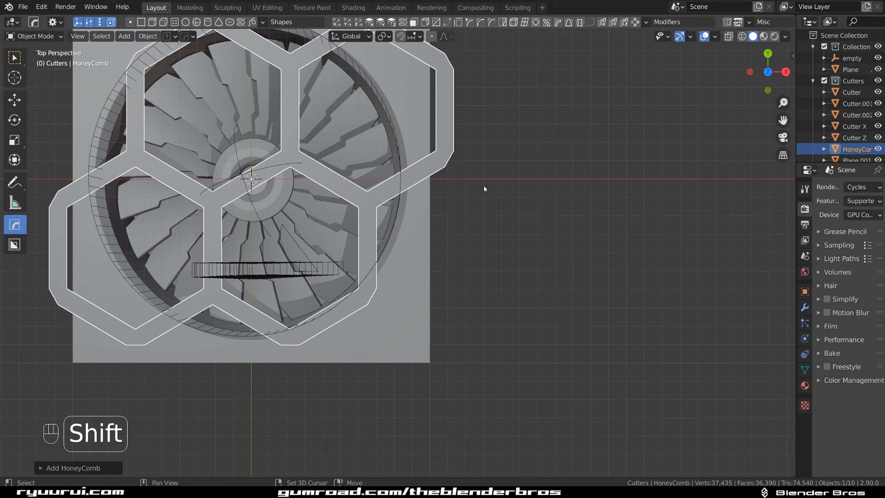
shift+middle_drag(483, 186, 544, 250)
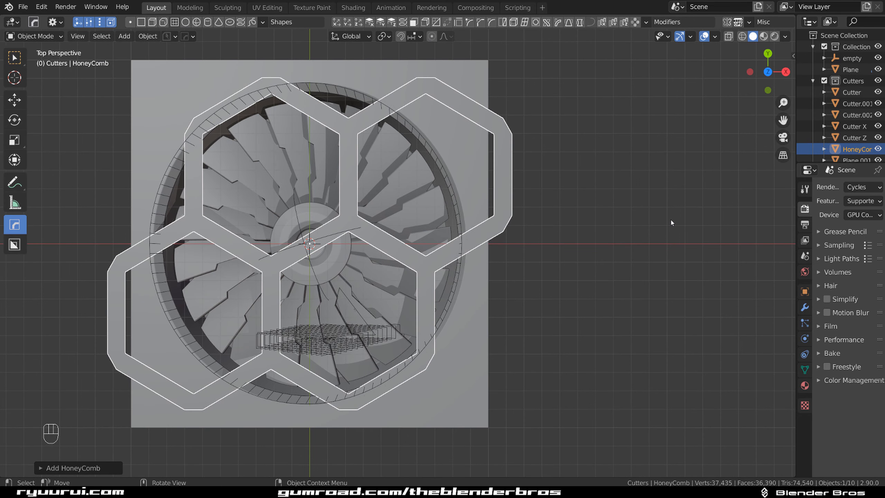
Scale the honeycomb down to a tiny piece and move it to the empty area beside the Plane
key(s)
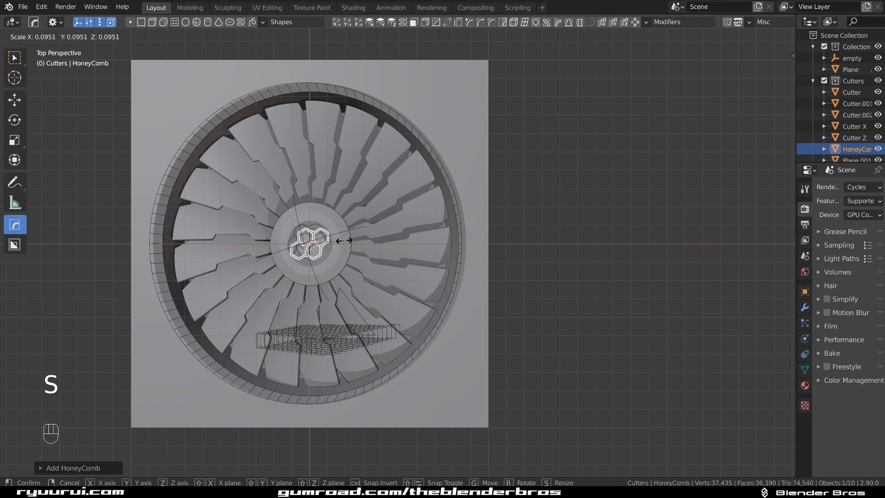
click(323, 242)
key(s)
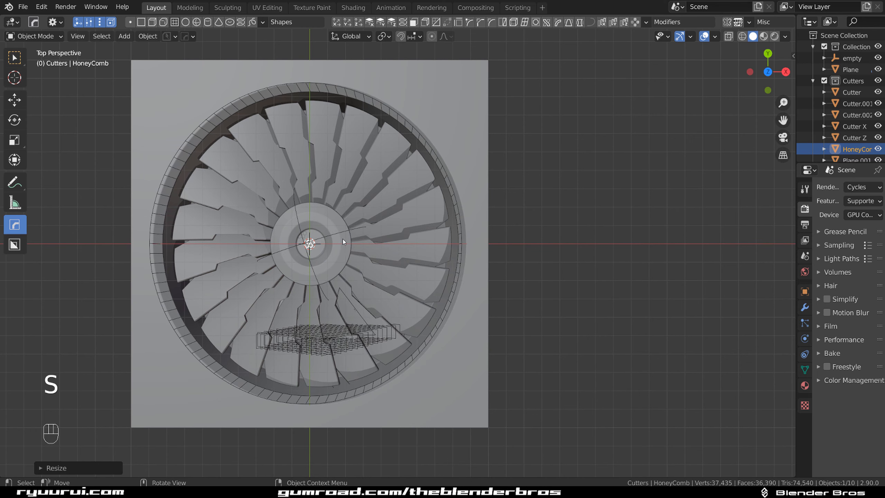
click(340, 239)
key(g)
click(600, 256)
shift+middle_drag(600, 256, 382, 233)
scroll(381, 233, up, 4)
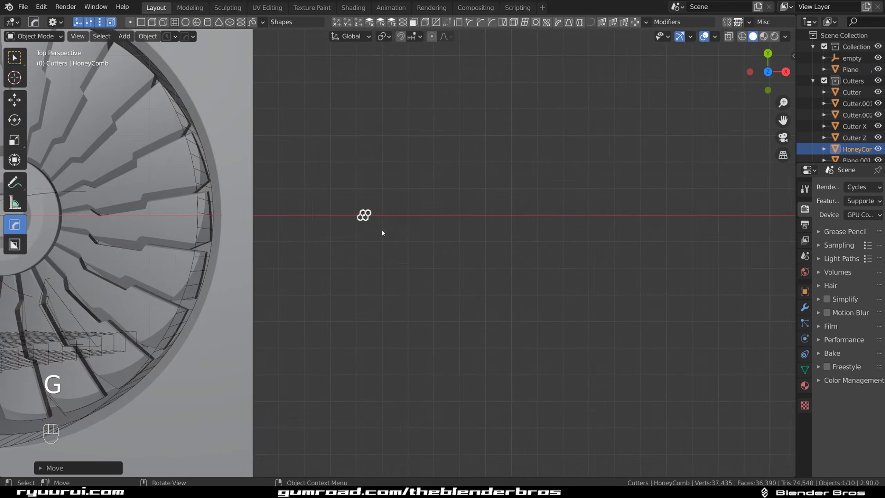
Add a HardOps Array V2 with two constant-offset copies of the honeycomb placed side by side along X
scroll(383, 233, down, 3)
key(q)
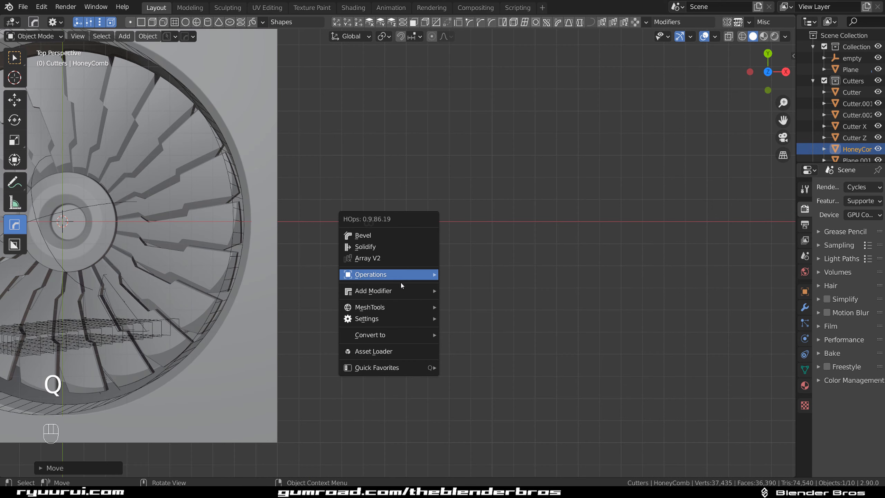
click(386, 254)
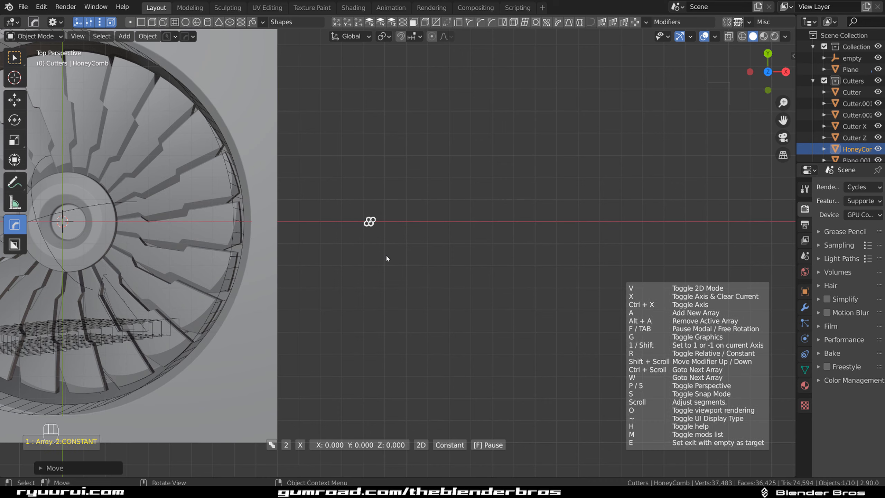
click(582, 264)
scroll(416, 231, up, 9)
scroll(452, 309, up, 3)
shift+middle_drag(356, 69, 419, 139)
scroll(420, 138, up, 4)
shift+middle_drag(333, 180, 359, 211)
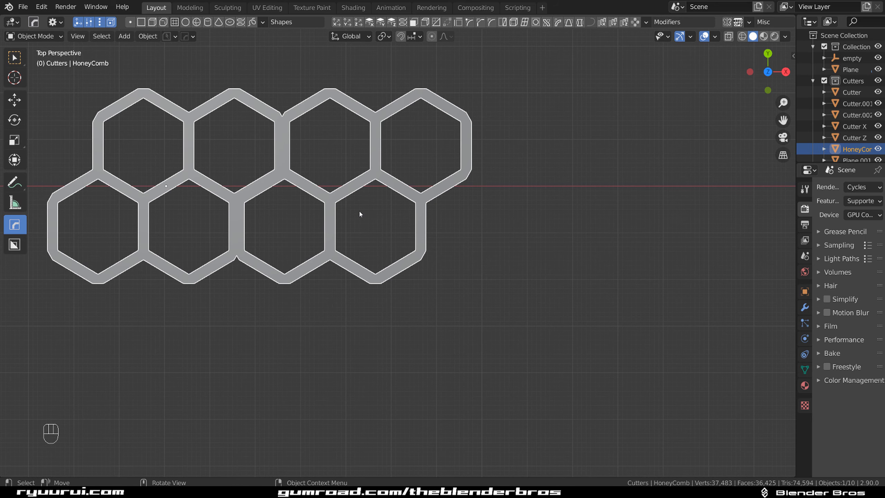
Set the honeycomb array's X offset to 1.734 so the cell walls overlap, and raise its count to 21
key(q)
click(359, 212)
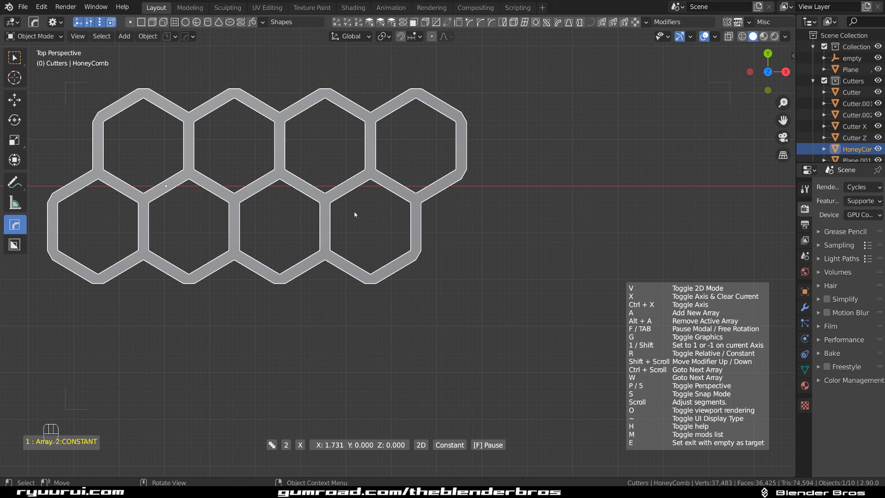
key(shift)
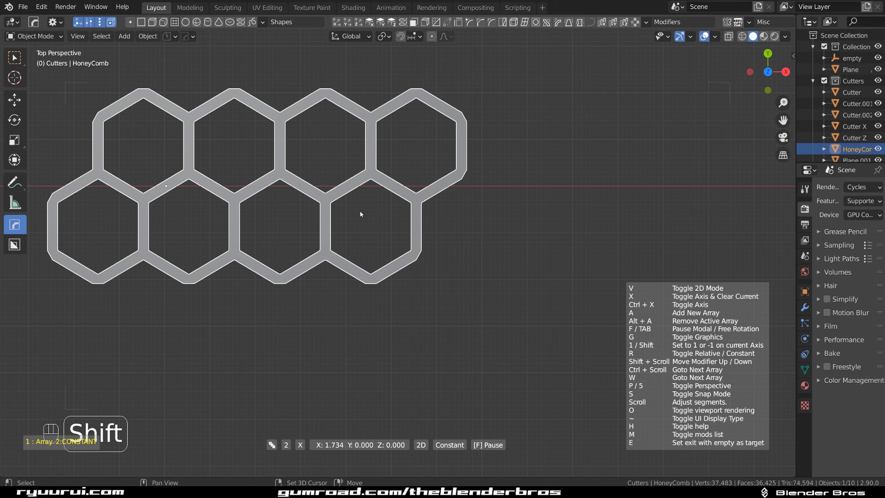
scroll(360, 213, up, 12)
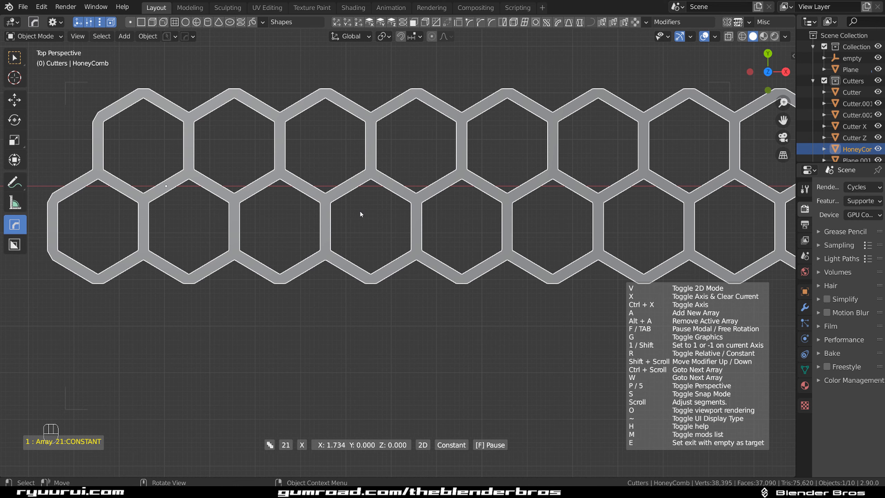
click(360, 210)
Move the honeycomb strip over the turbine hub and raise its array count to 46
scroll(408, 198, down, 10)
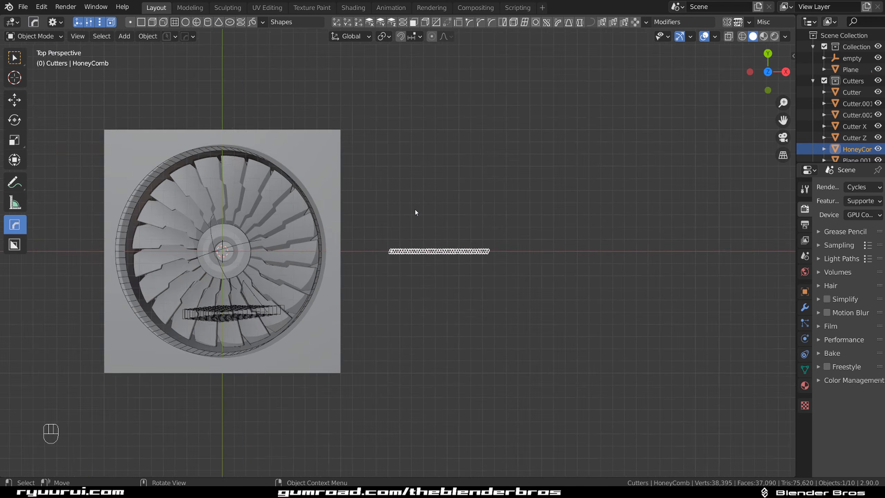
scroll(415, 211, up, 3)
key(ctrl+grave)
click(347, 244)
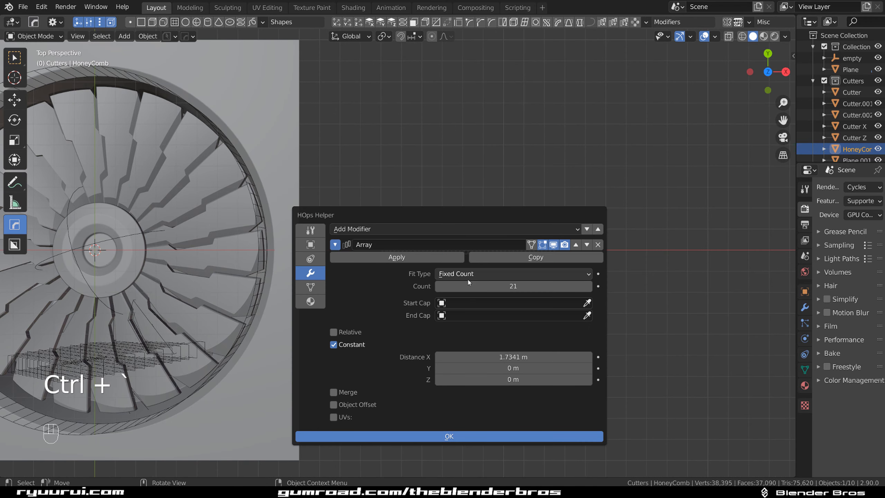
key(shift)
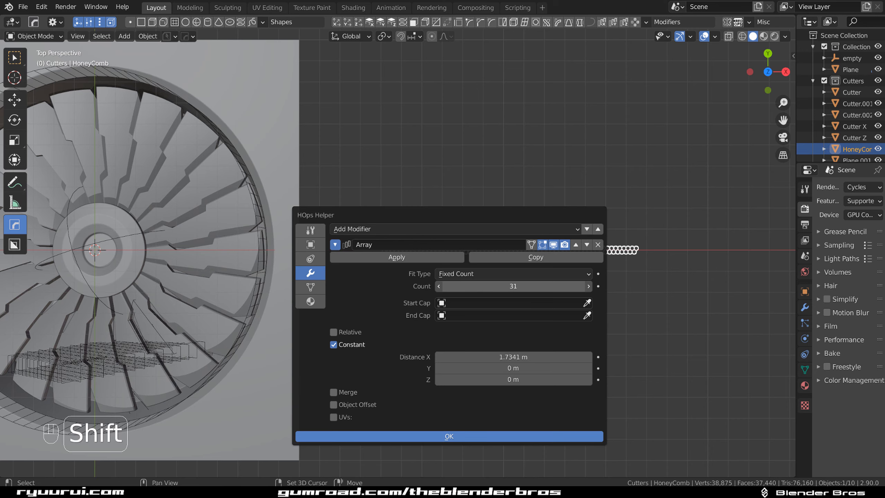
scroll(495, 179, down, 2)
key(g)
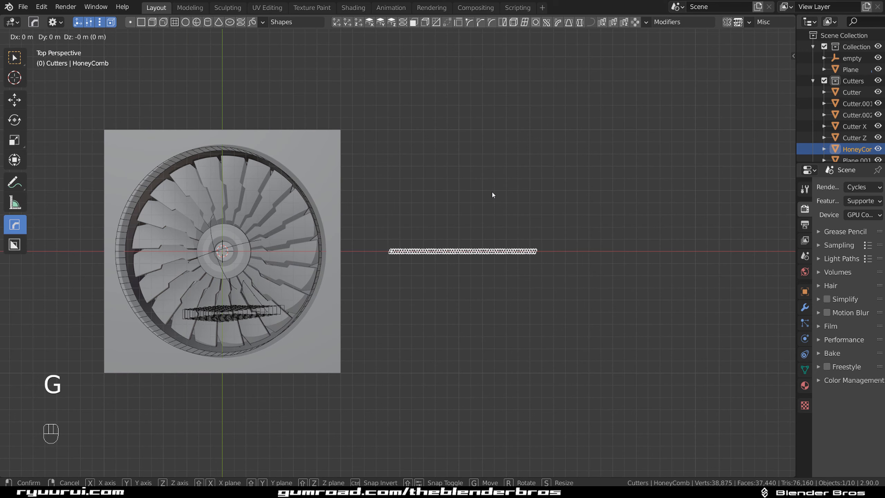
click(248, 181)
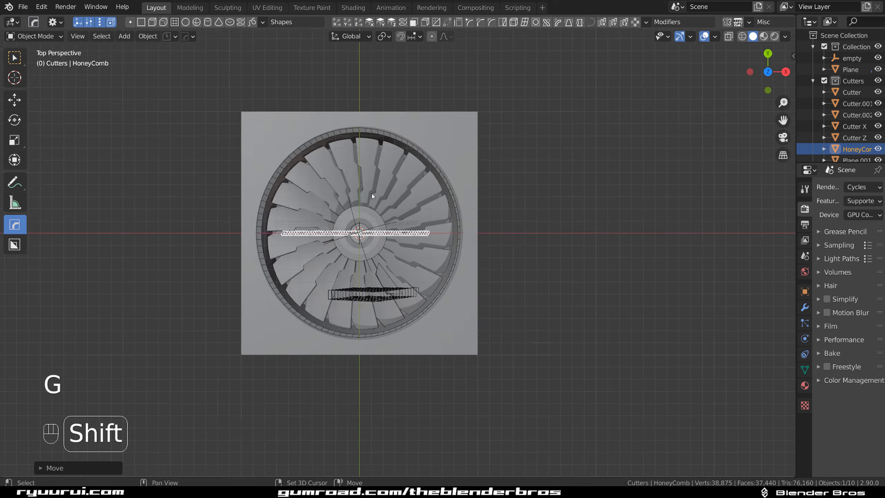
scroll(372, 194, up, 4)
key(ctrl+grave)
shift+drag(442, 268, 484, 268)
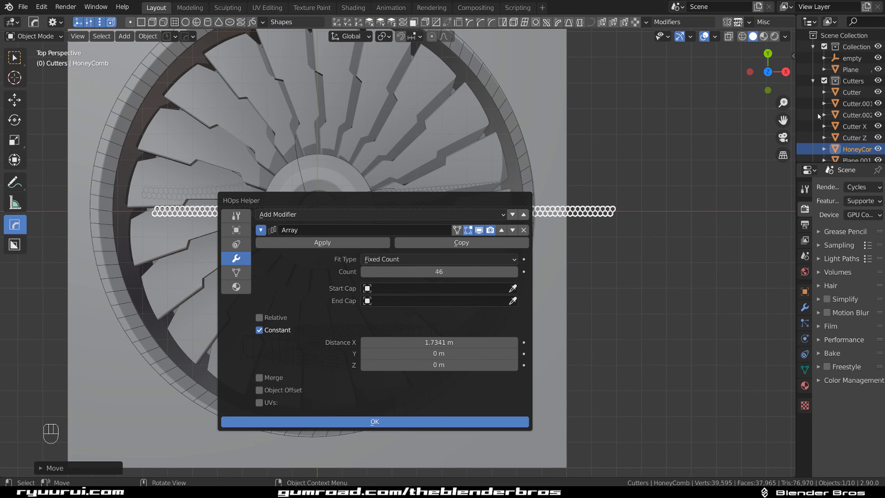
click(567, 131)
Shift the honeycomb strip along X so that it spans the full width of the circular recess
key(g)
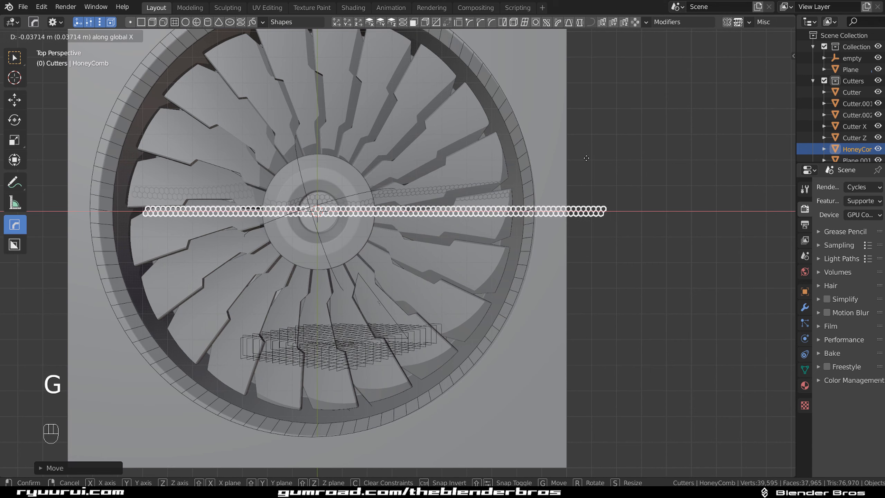
click(543, 155)
key(Tab)
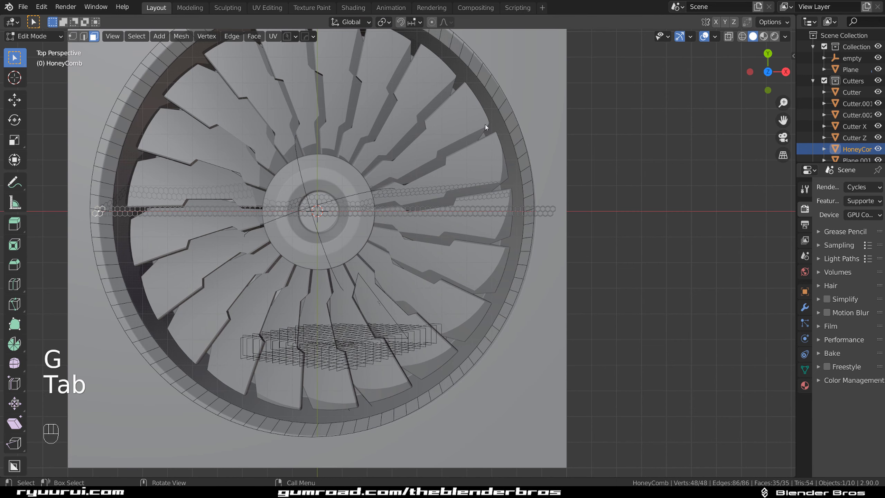
key(Tab)
Add a second array of two copies along Y to stack another honeycomb strip above the first
key(q)
click(472, 213)
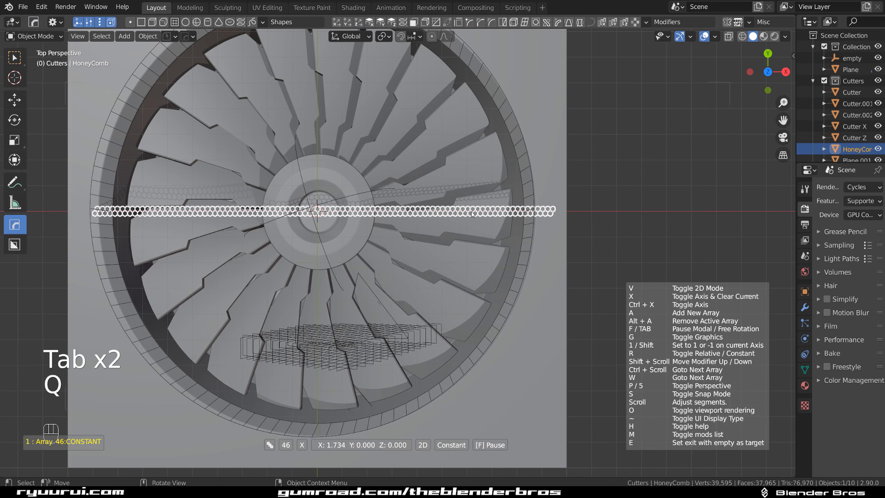
key(a)
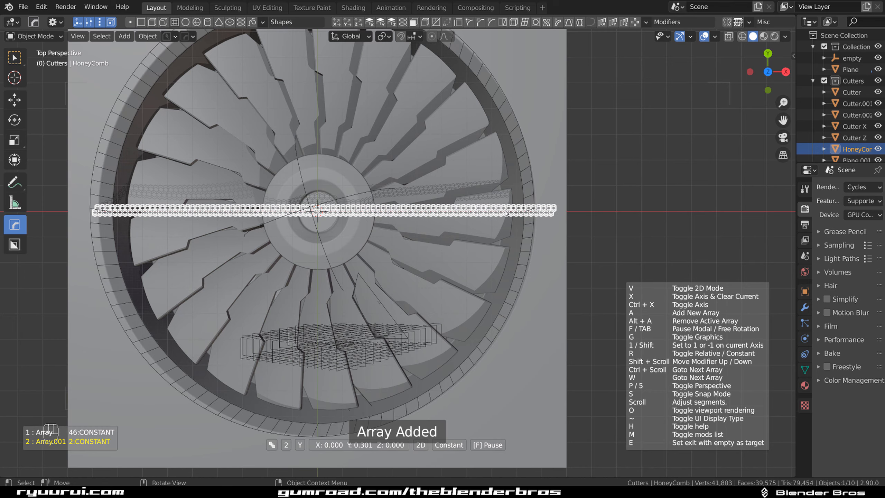
click(650, 165)
scroll(355, 175, up, 6)
shift+middle_drag(376, 154, 445, 306)
scroll(450, 238, up, 7)
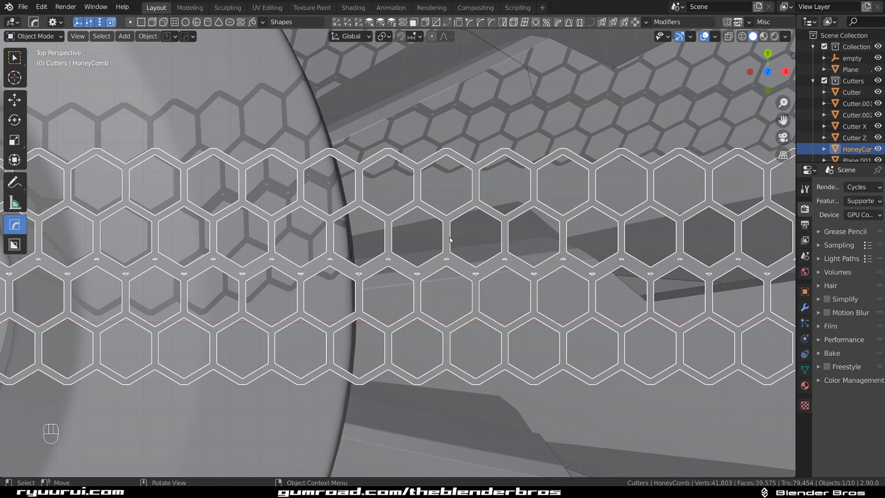
Try to readjust the array offset between the stacked honeycomb rows, and isolate the honeycomb in local view
key(q)
click(449, 237)
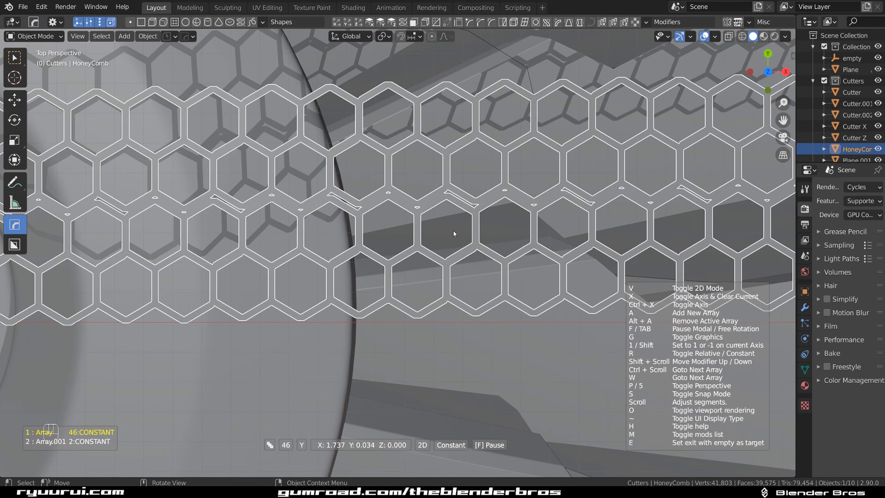
click(453, 231)
key(KP_Divide)
scroll(447, 207, up, 19)
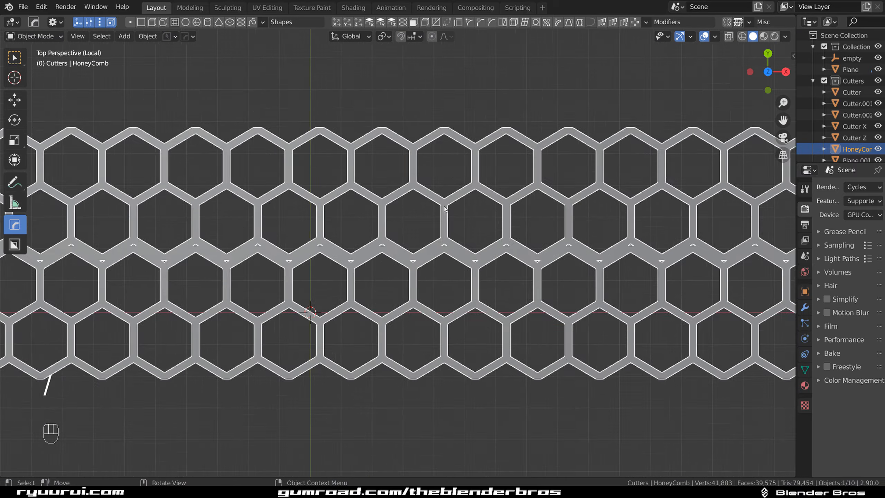
Try the array offset adjustment again, and remove the second array modifier from the honeycomb
key(q)
click(440, 206)
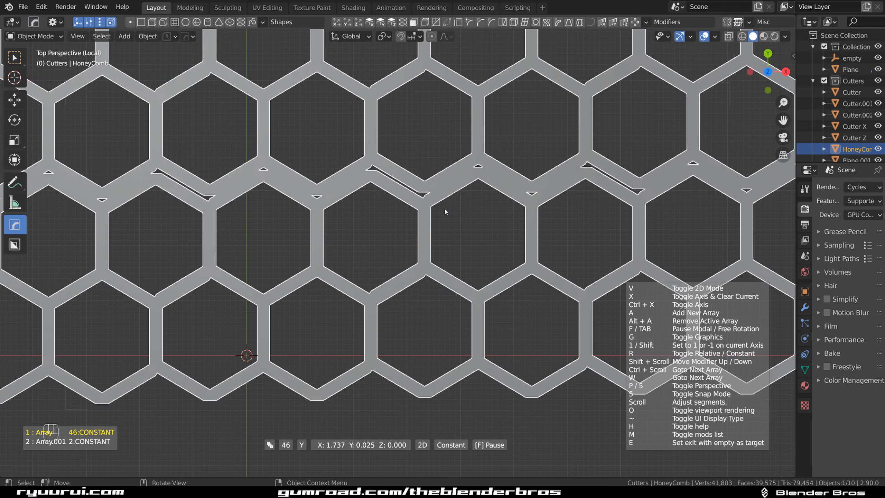
click(444, 206)
key(ctrl+grave)
click(624, 245)
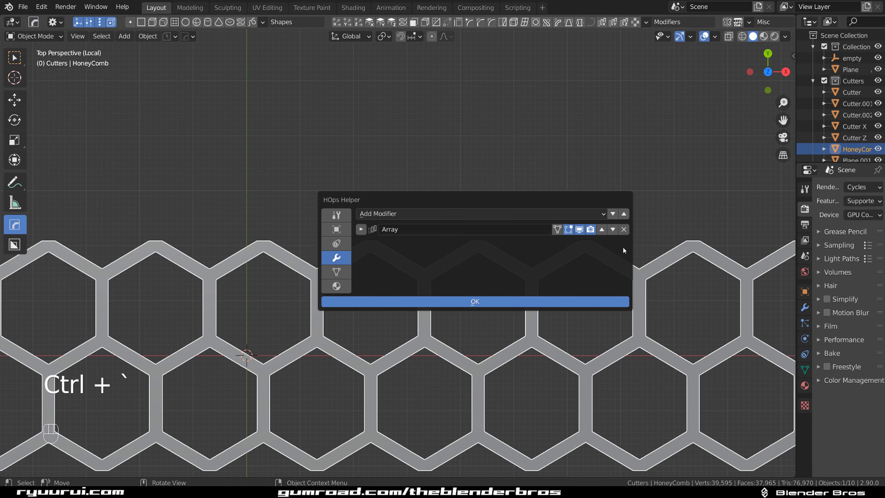
Add a second array of two copies along Y to the honeycomb, offset about 1.51 m so the rows interlock
key(q)
click(431, 194)
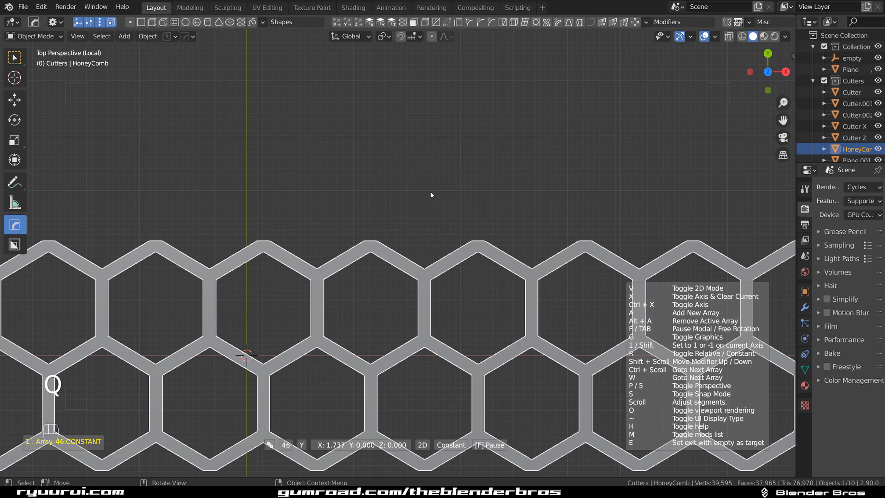
key(x)
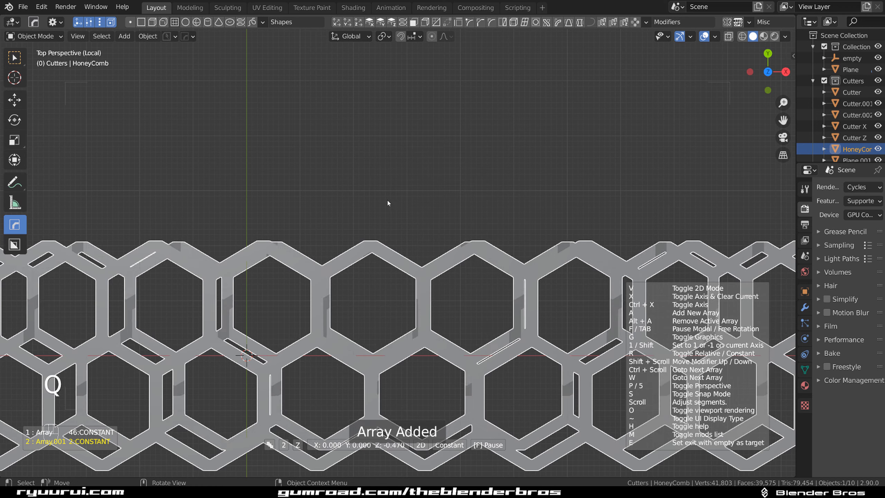
key(x)
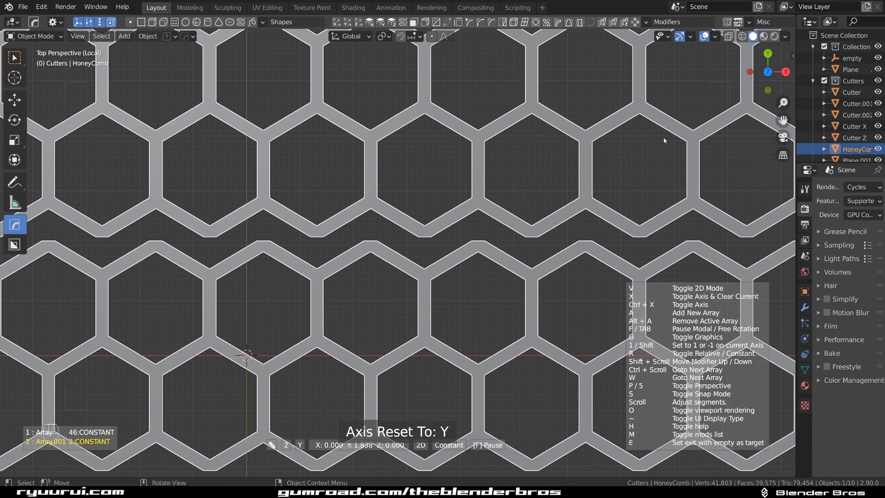
key(shift)
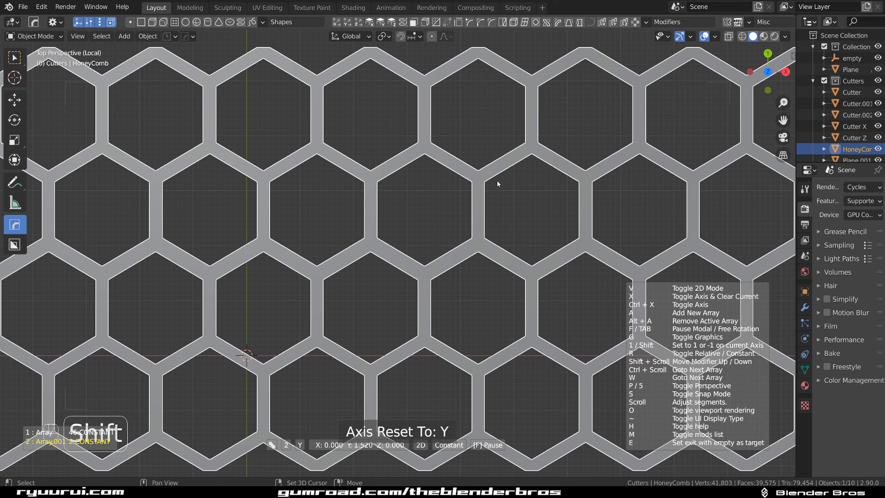
click(483, 190)
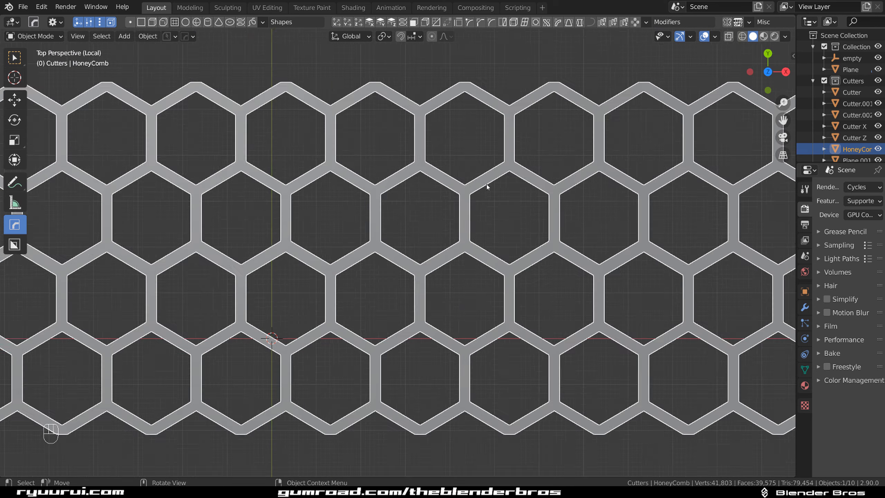
Raise the Y array's count to 50 and return from local view to the full scene
scroll(486, 195, down, 6)
middle_drag(486, 203, 507, 182)
scroll(507, 183, down, 2)
key(ctrl+grave)
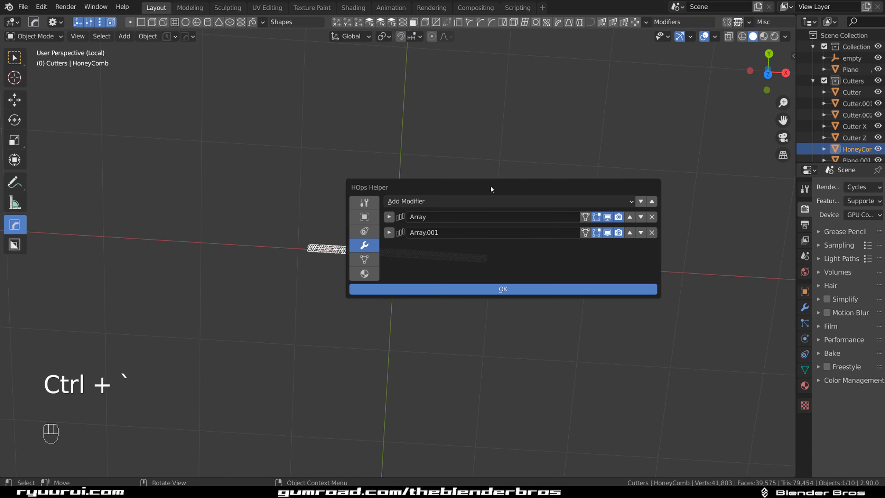
click(388, 233)
shift+drag(536, 274, 565, 274)
key(slash)
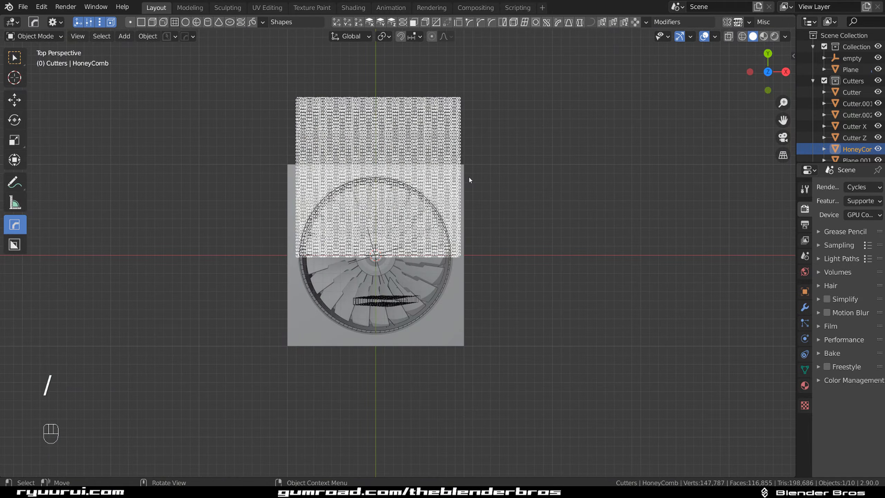
Move the honeycomb grid down over the circular recess and scale it up slightly so it covers the whole circle
key(g)
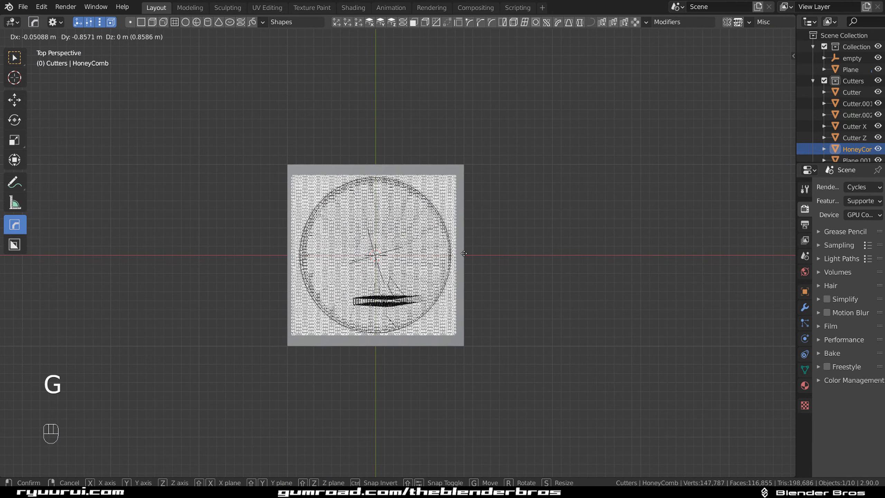
click(464, 254)
scroll(510, 219, up, 4)
key(s)
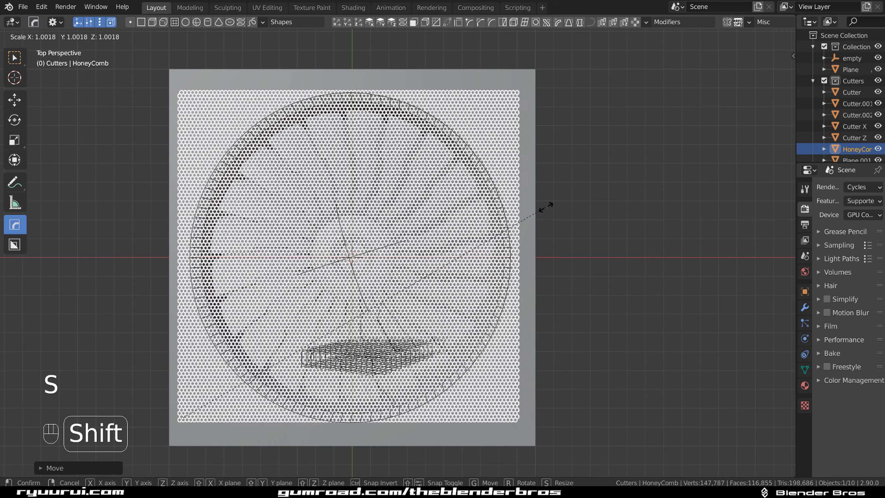
click(585, 200)
middle_drag(585, 199, 506, 209)
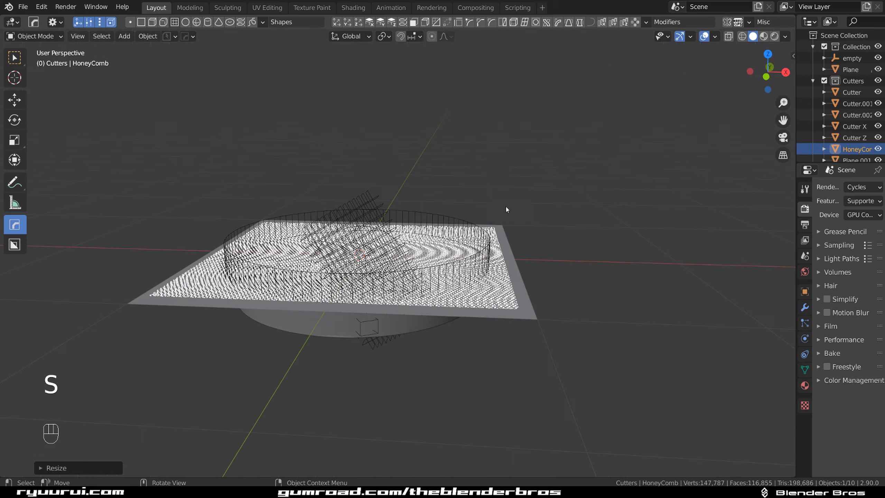
Try to slash the honeycomb with the circular cutter and delete the resulting piece, and undo the deletion
shift+click(490, 231)
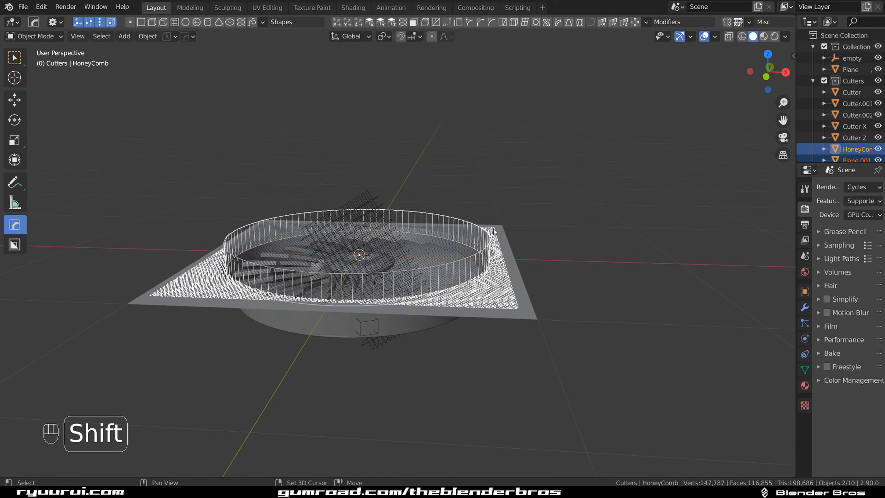
key(q)
mouse_move(501, 271)
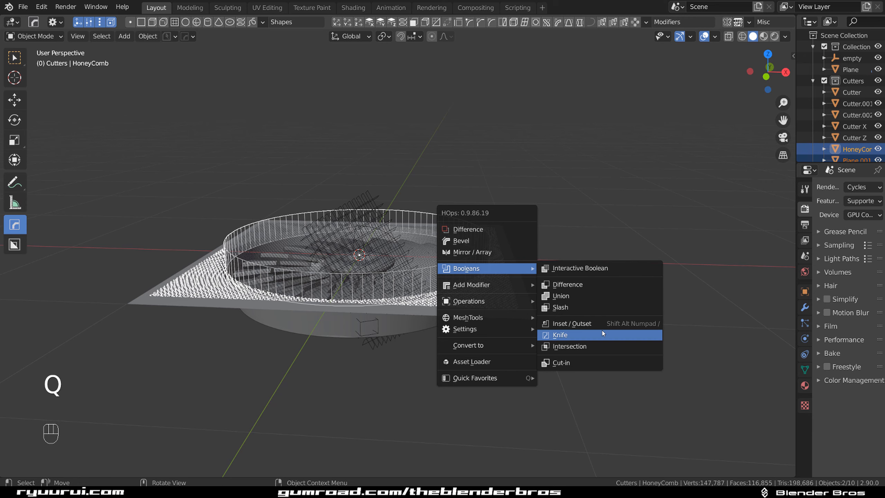
click(590, 303)
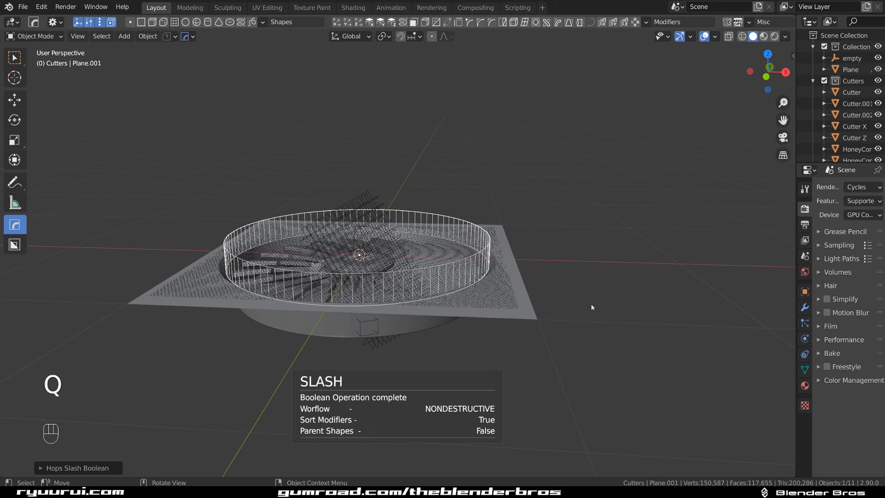
key(x)
click(504, 276)
scroll(468, 257, up, 4)
key(ctrl+z)
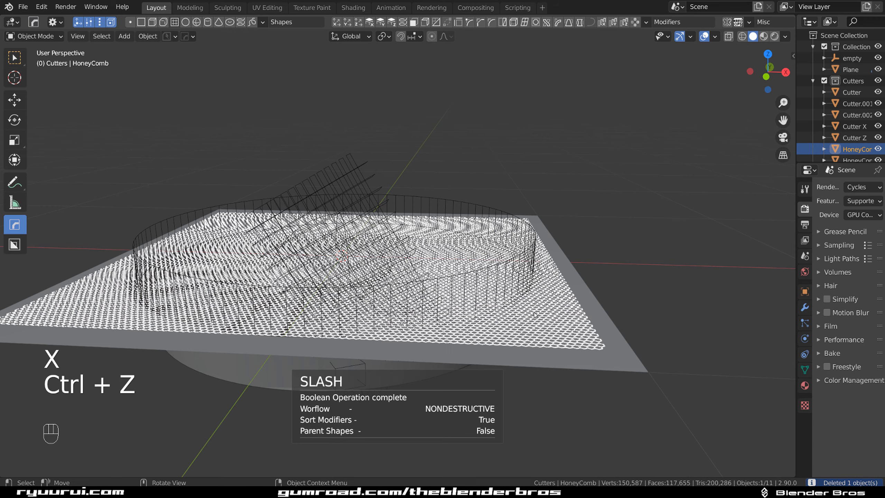
Isolate the honeycomb in local view and remove the Boolean modifier from between its two arrays
click(543, 318)
click(512, 271)
shift+click(542, 303)
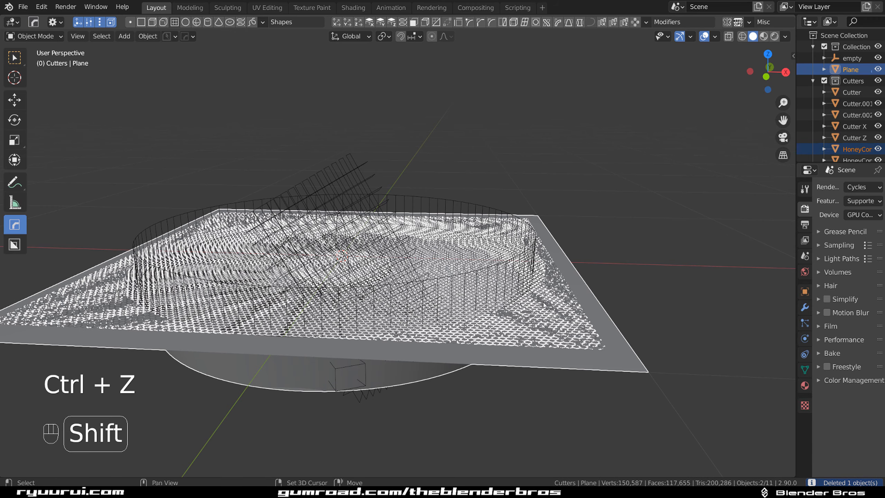
click(519, 280)
shift+click(545, 297)
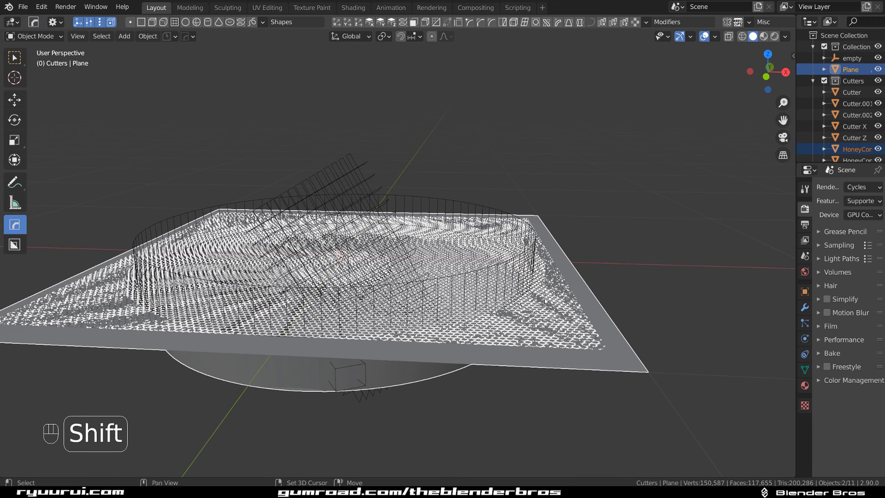
key(slash)
key(slash)
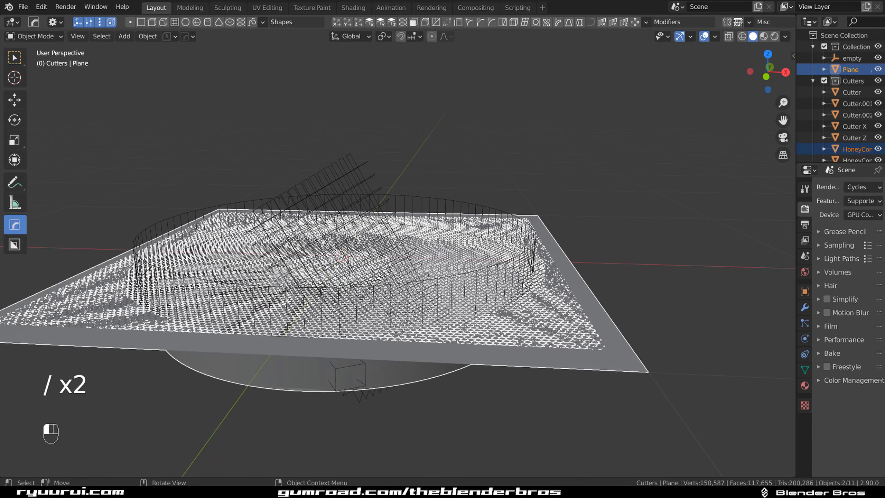
click(559, 305)
key(slash)
key(q)
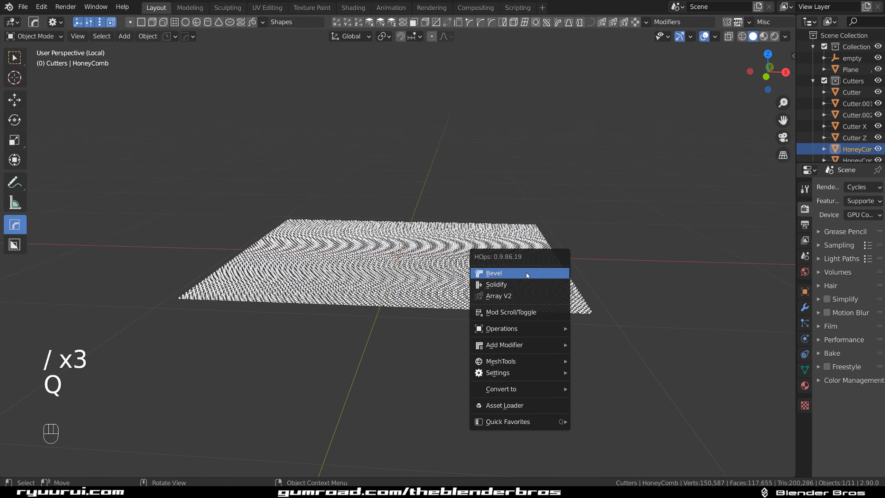
key(ctrl+grave)
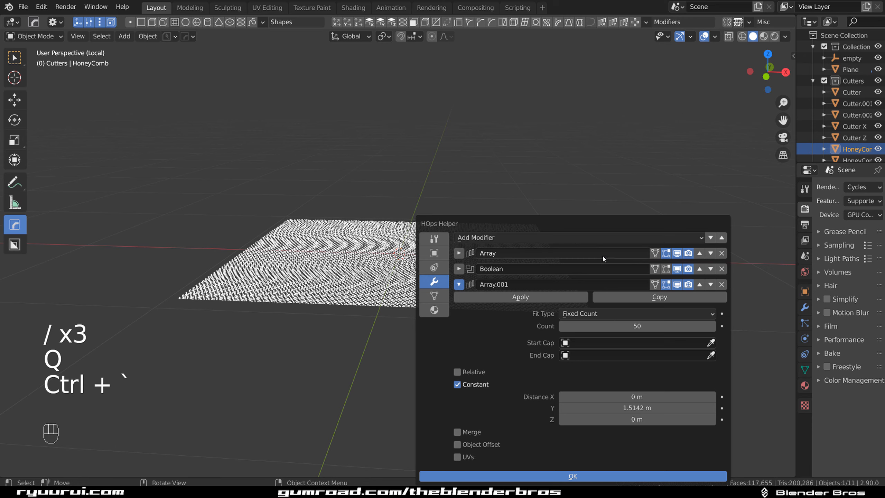
Apply the honeycomb's two array modifiers with Smart Apply and return to the full scene
key(q)
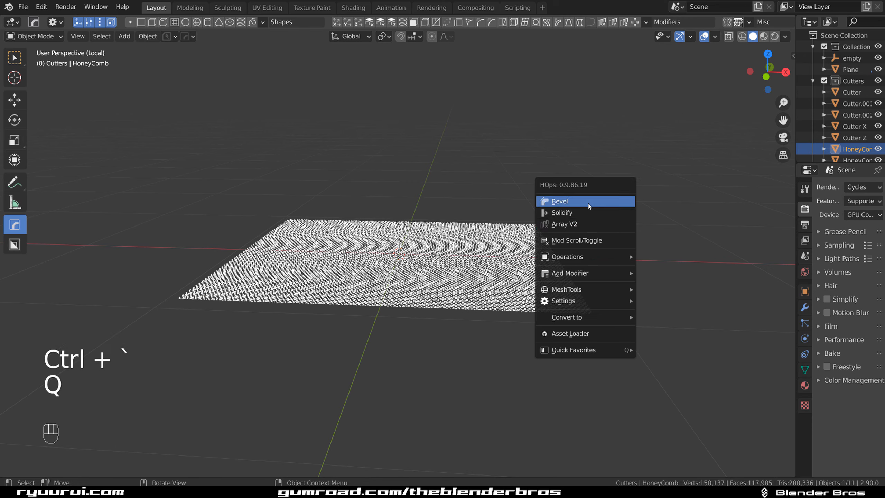
mouse_move(593, 257)
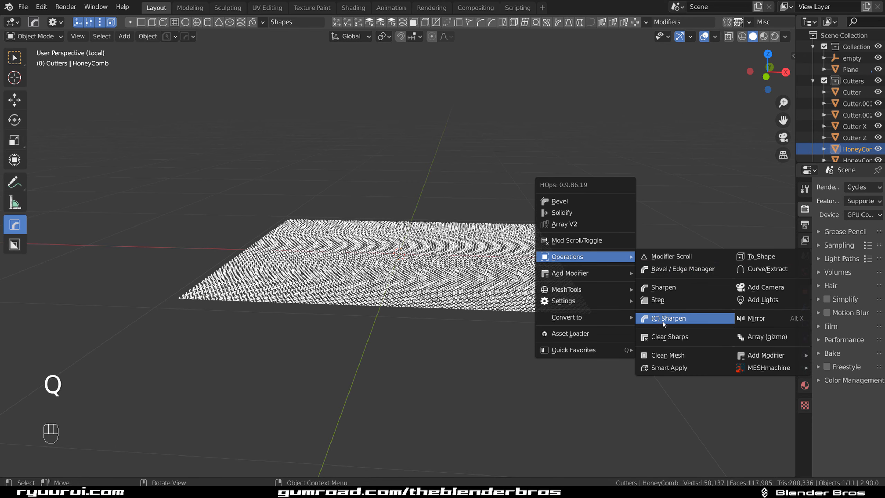
click(668, 367)
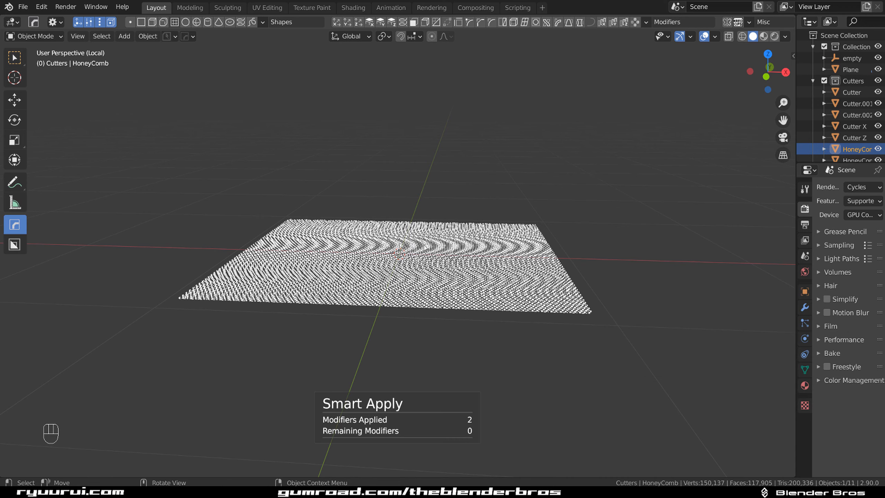
key(slash)
Isolate the circular cutter together with the honeycomb grid in local view
click(497, 208)
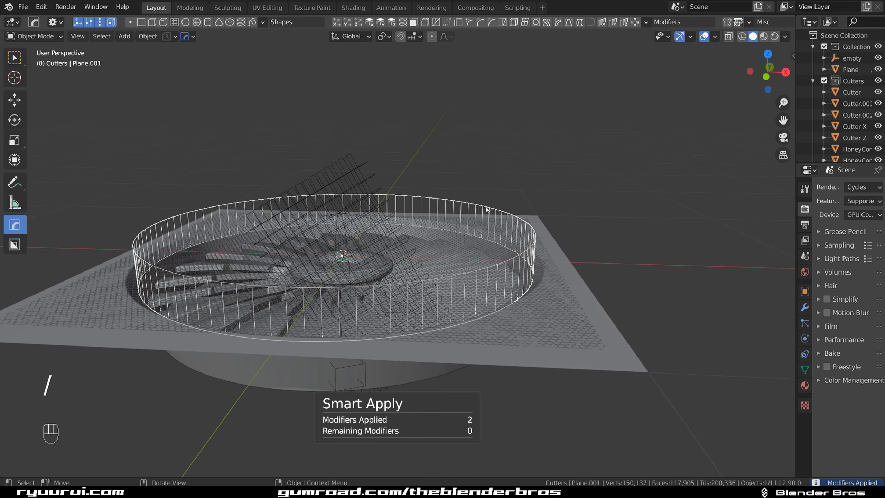
shift+click(549, 273)
key(slash)
middle_drag(559, 274, 552, 292)
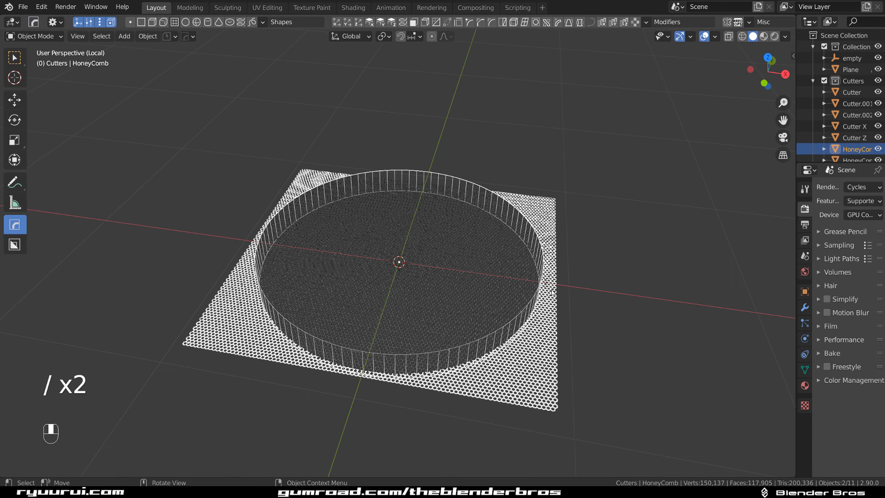
Slash the honeycomb with the circular cutter and delete the part outside the circle
click(483, 257)
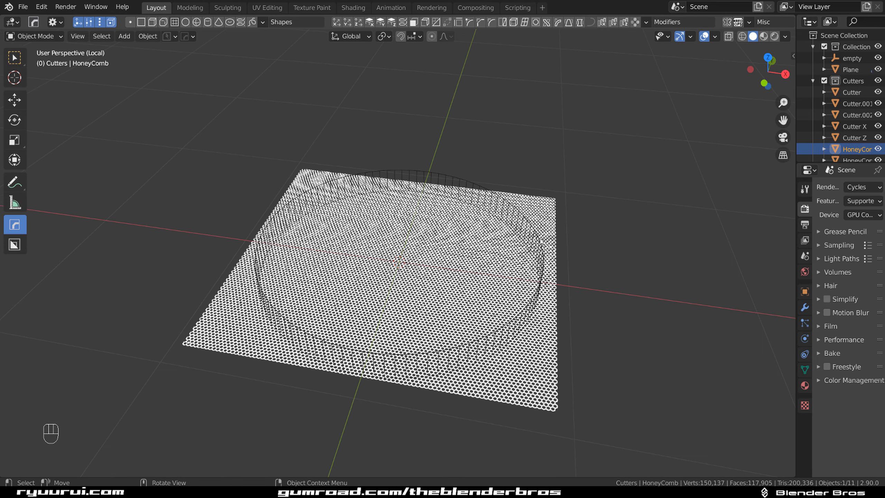
click(536, 220)
shift+click(537, 218)
key(q)
mouse_move(539, 214)
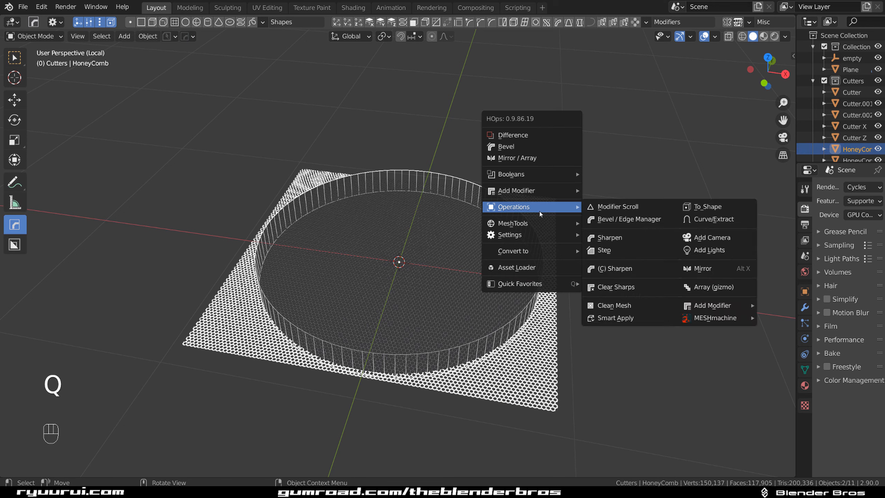
mouse_move(530, 176)
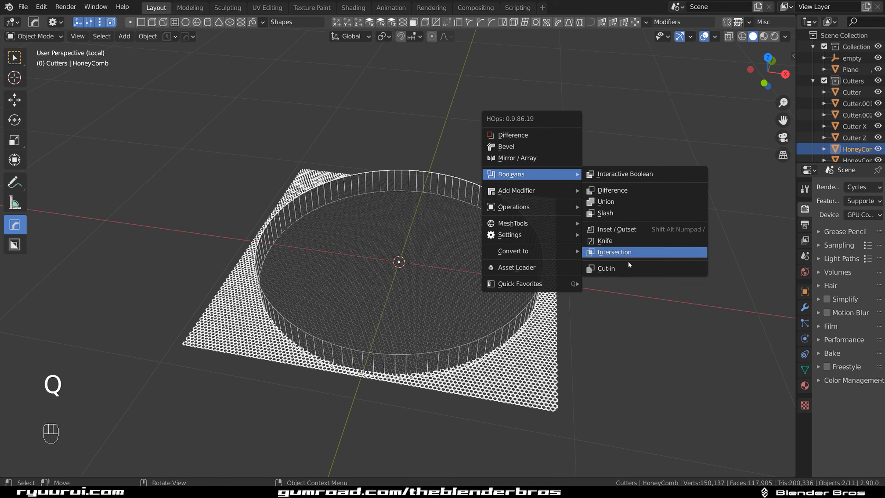
click(610, 214)
key(x)
click(546, 221)
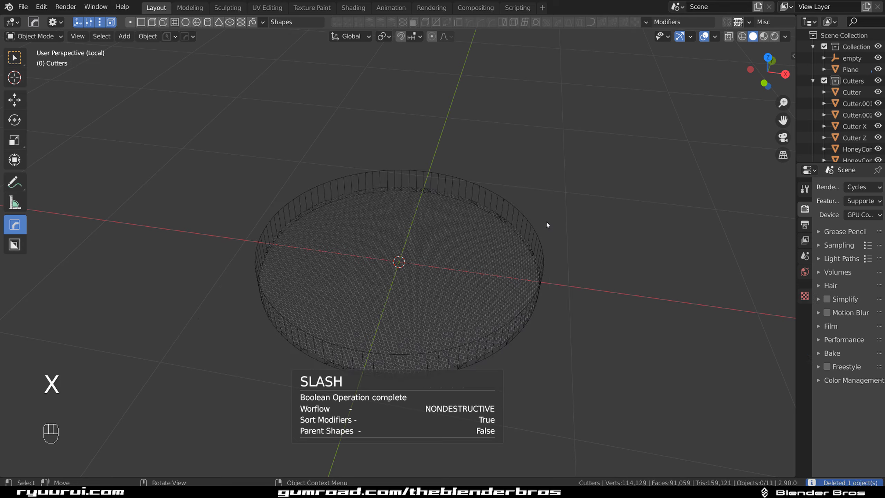
Isolate the round honeycomb piece and apply its boolean with Csharp
key(slash)
key(slash)
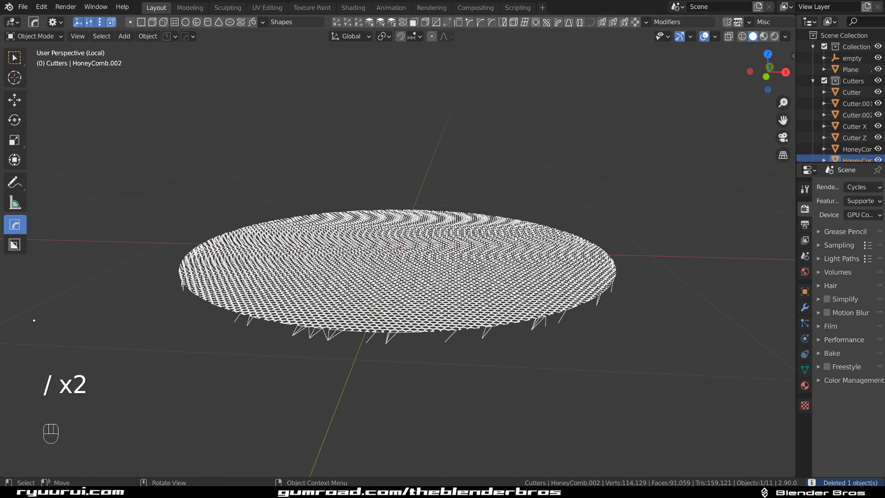
key(q)
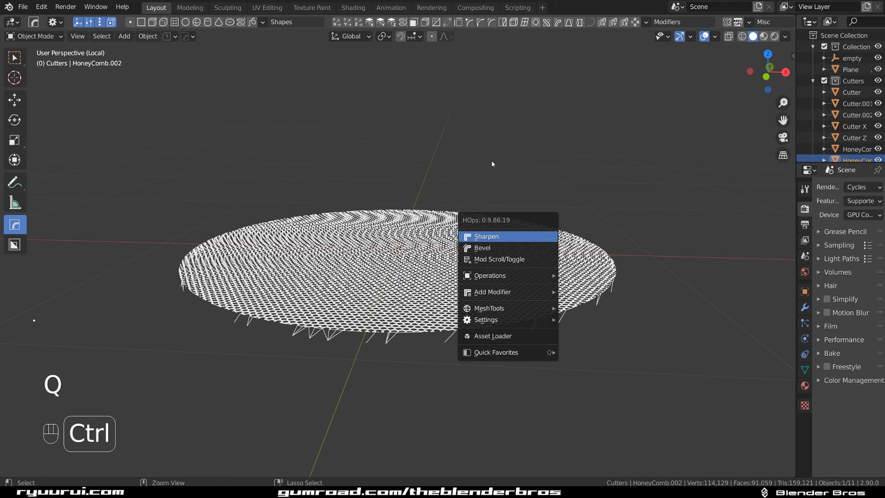
key(ctrl+Return)
Remove the stray vertices hanging below the rim of the round honeycomb mesh
key(Tab)
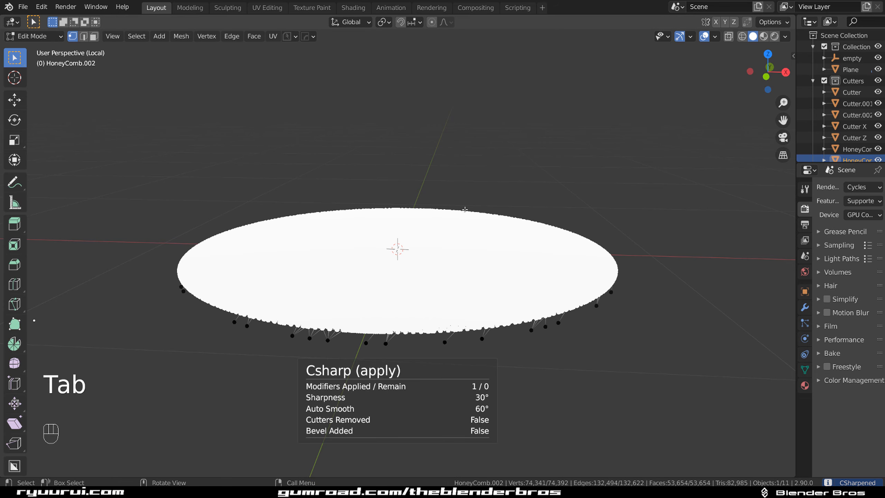
key(3)
key(Tab)
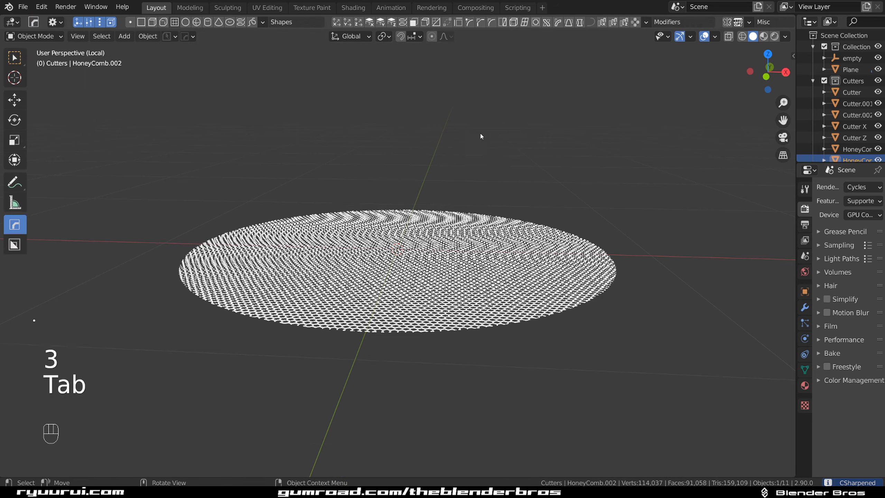
Return to the full scene and toggle the Cutters collection off and on to examine the fan with and without the mesh
key(grave)
key(slash)
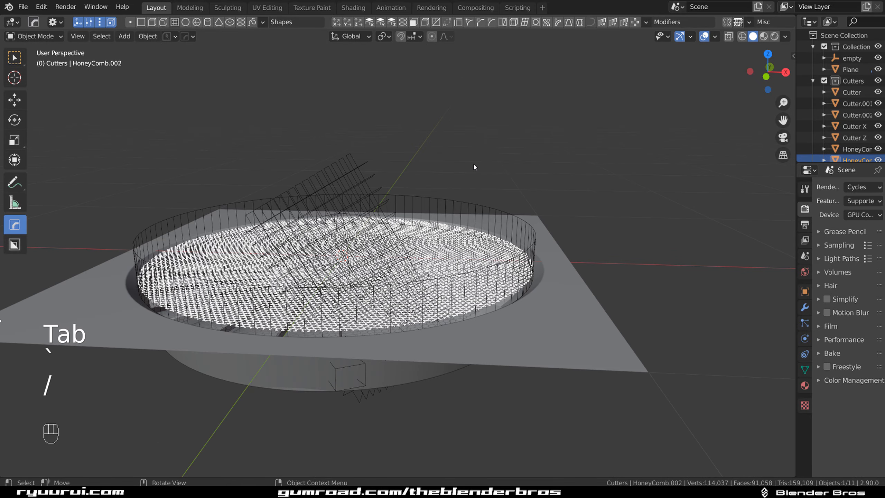
key(shift+2)
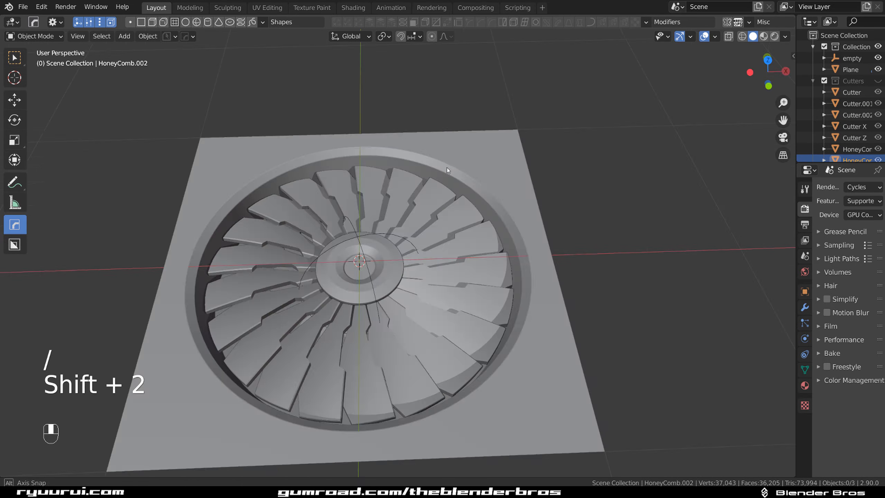
key(shift+2)
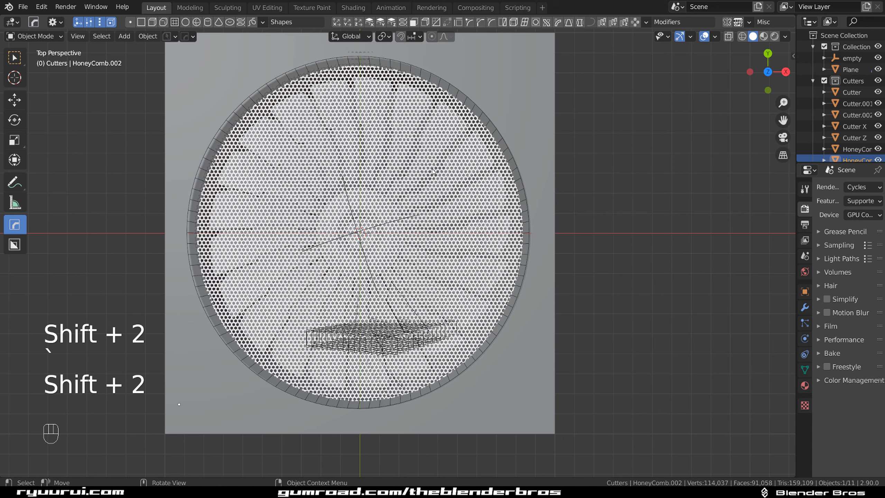
Move the round honeycomb mesh out of the Cutters collection into Collection and hide the Cutters collection
click(433, 171)
click(453, 141)
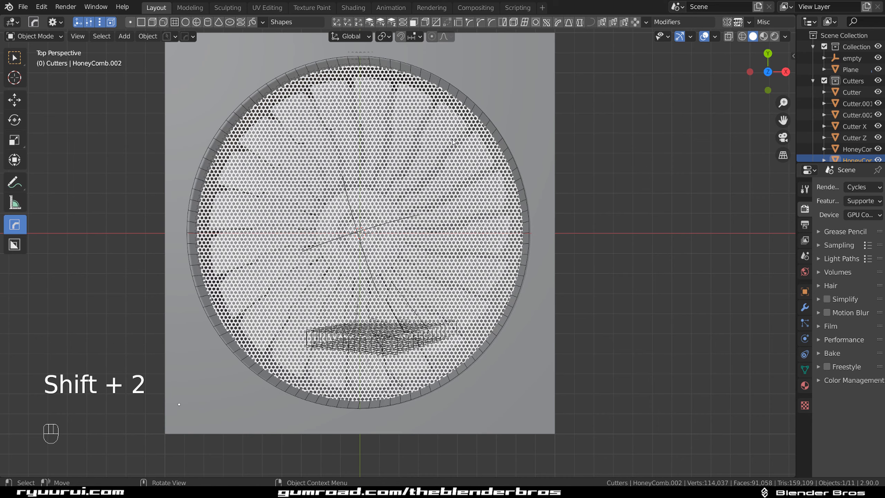
key(m)
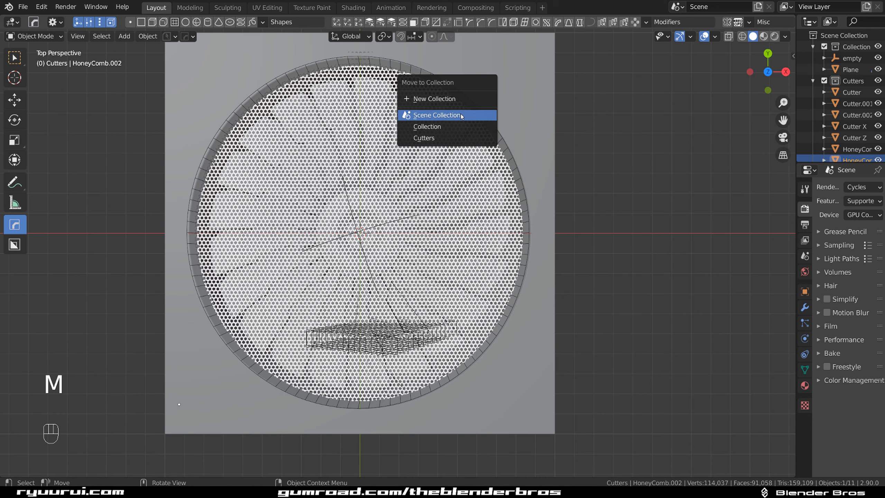
click(460, 126)
key(shift+2)
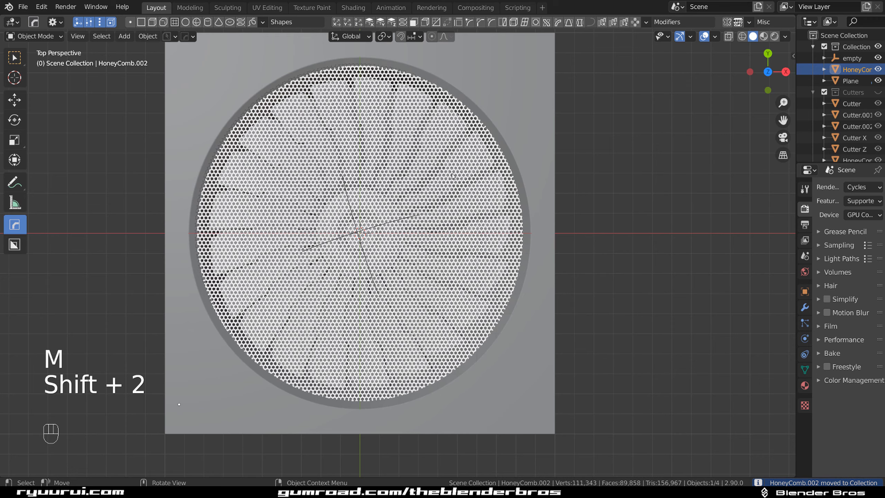
Set the honeycomb mesh's origin to its geometry and scale it up until it fills the circular recess to its rim
key(s)
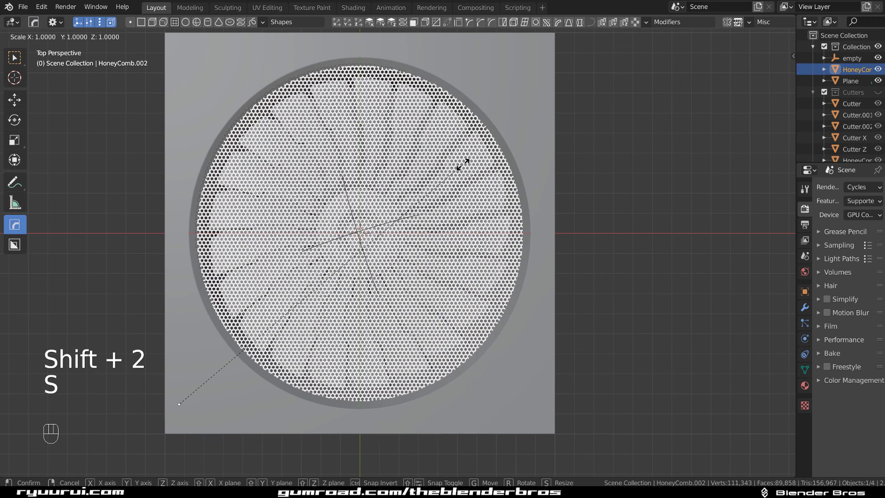
click(436, 218)
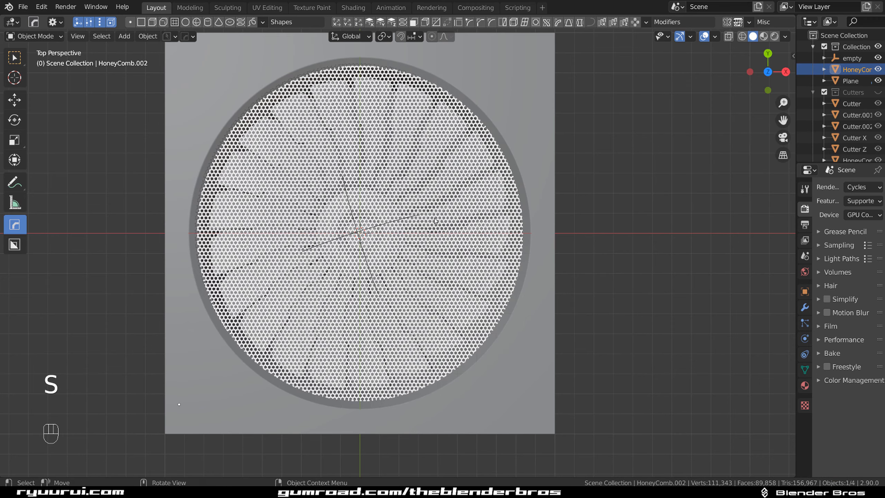
key(shift+s)
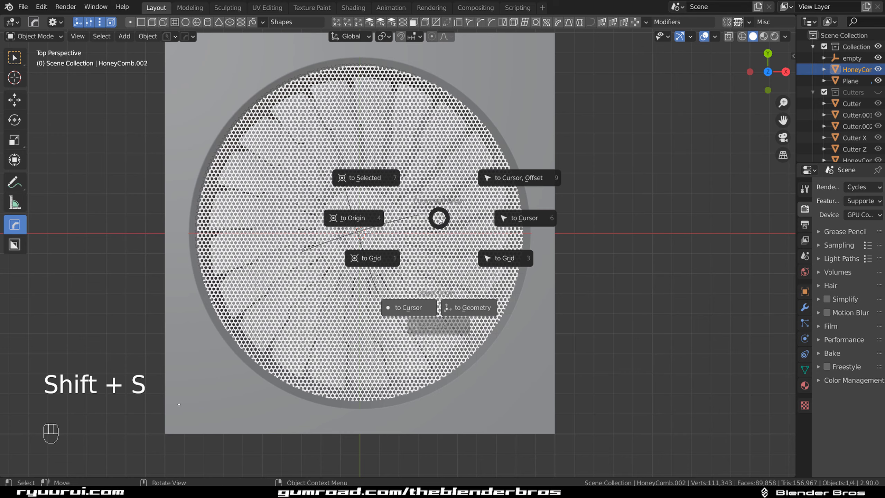
click(467, 314)
key(s)
click(562, 246)
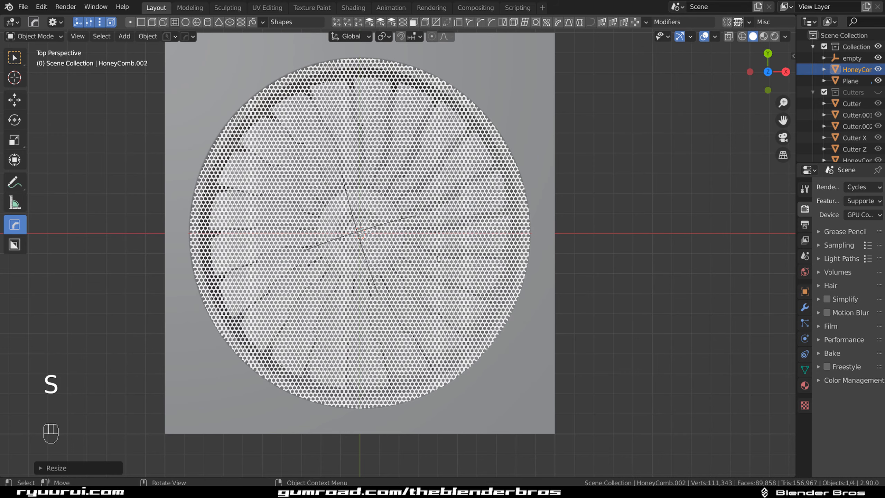
Lower the honeycomb mesh along the global Z axis so it sits just inside the recess
middle_drag(438, 260, 449, 146)
scroll(438, 161, up, 2)
key(g)
key(z)
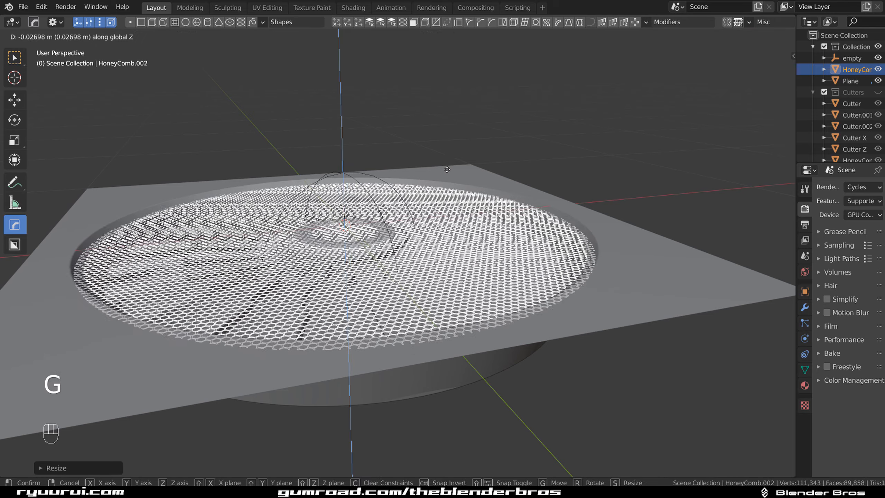
click(445, 158)
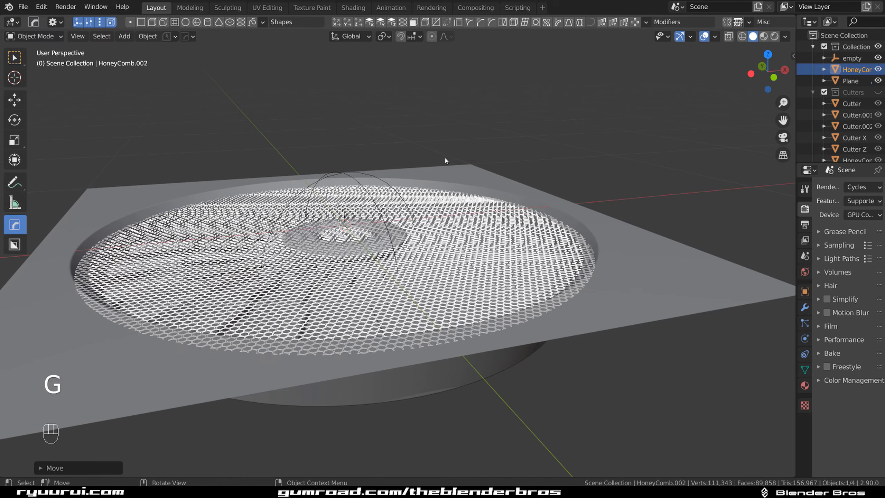
Isolate the base plane with the circular recess and inspect its mesh around the rim and inner wall
middle_drag(445, 159, 272, 135)
click(249, 121)
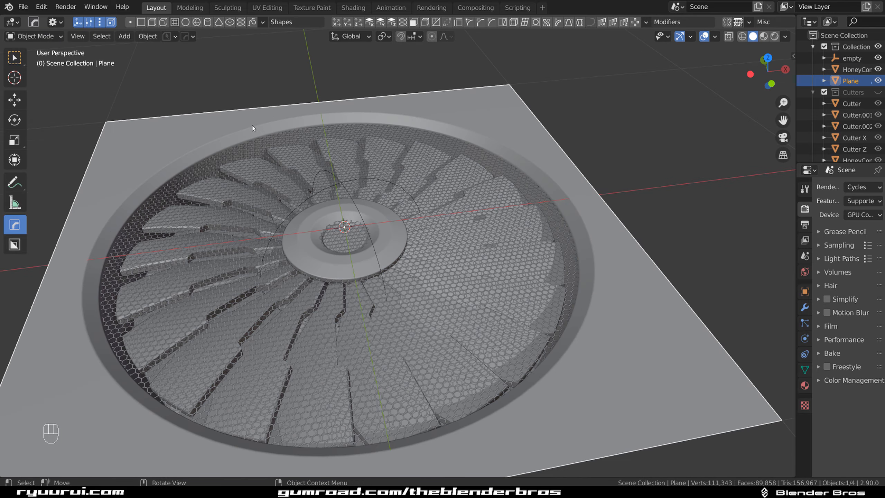
key(KP_Divide)
key(Tab)
shift+middle_drag(276, 131, 356, 181)
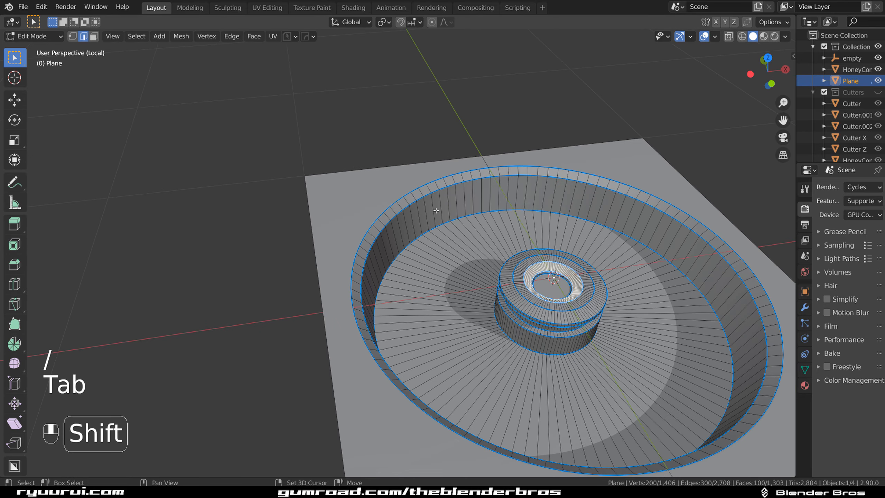
scroll(392, 182, up, 5)
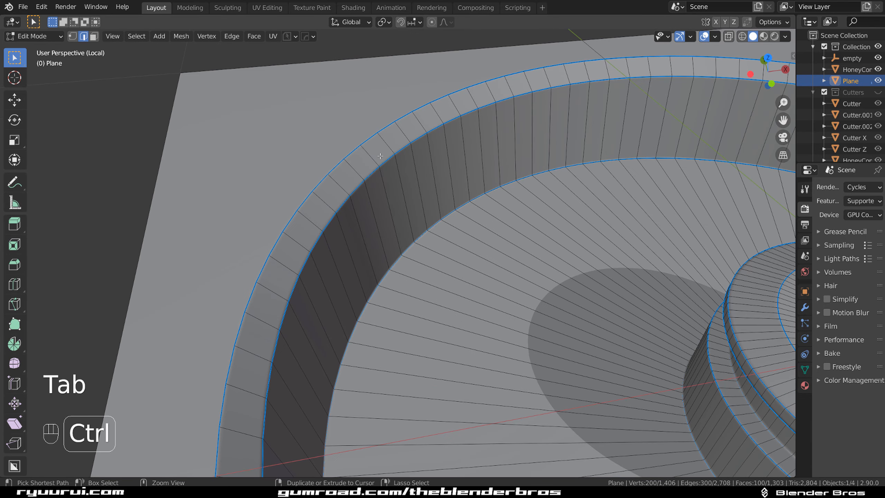
key(Tab)
key(slash)
key(slash)
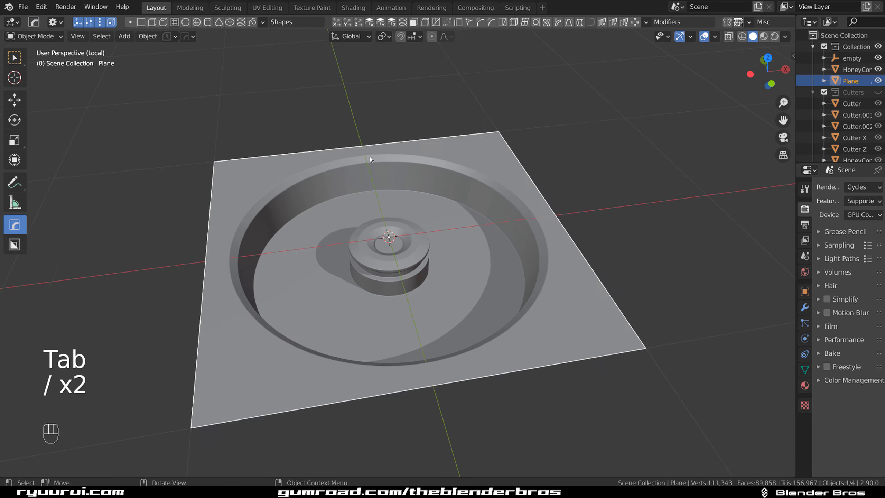
Cut an edge loop high on the recess's inner wall and bevel it into a narrow band
key(Tab)
scroll(374, 251, up, 3)
key(ctrl+r)
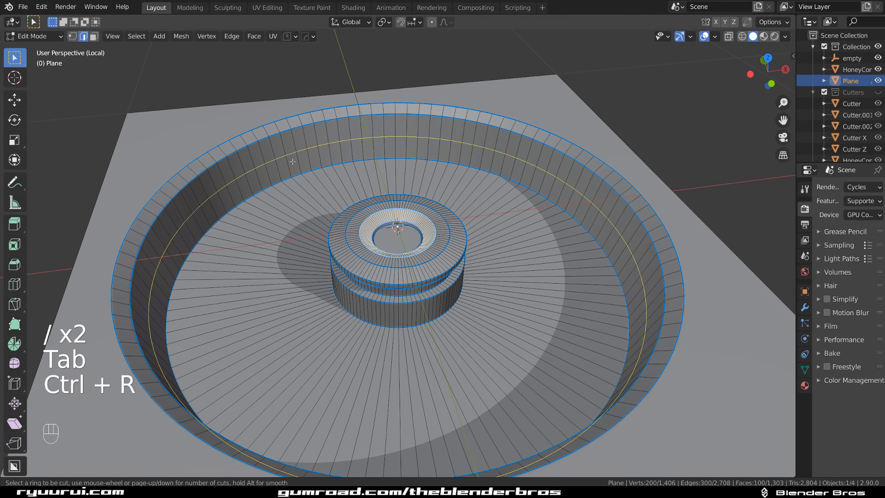
click(292, 162)
click(333, 147)
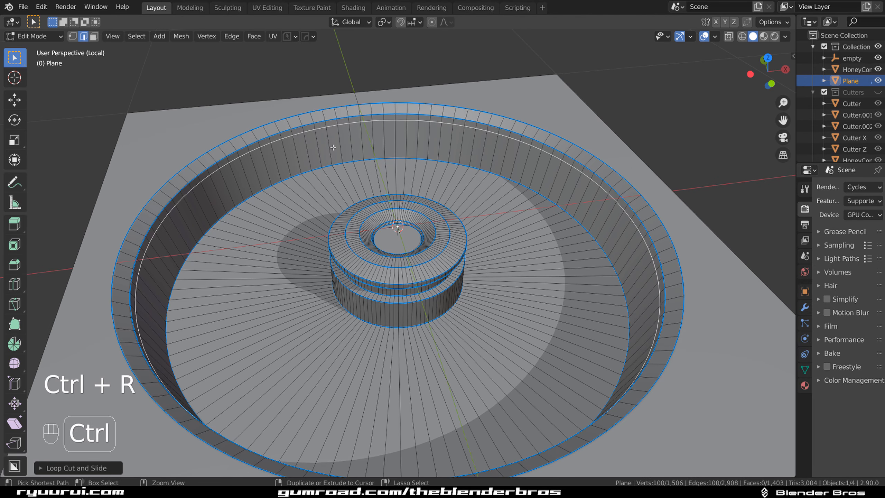
key(ctrl+b)
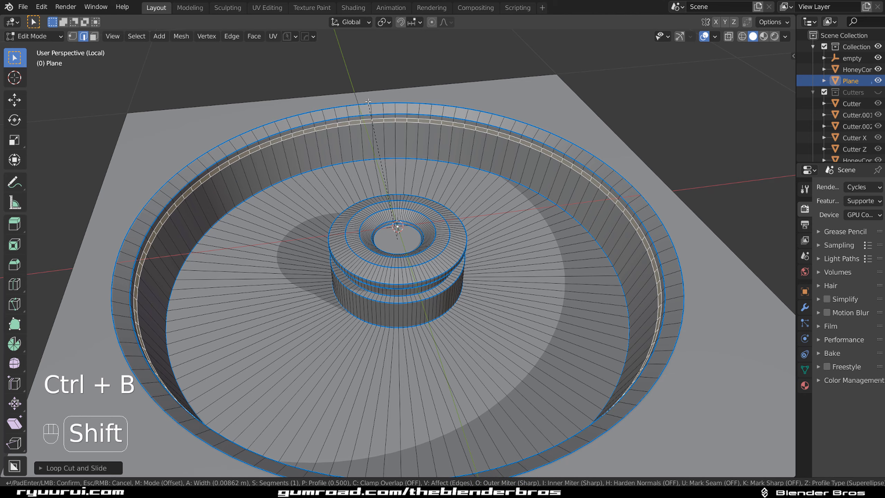
click(368, 105)
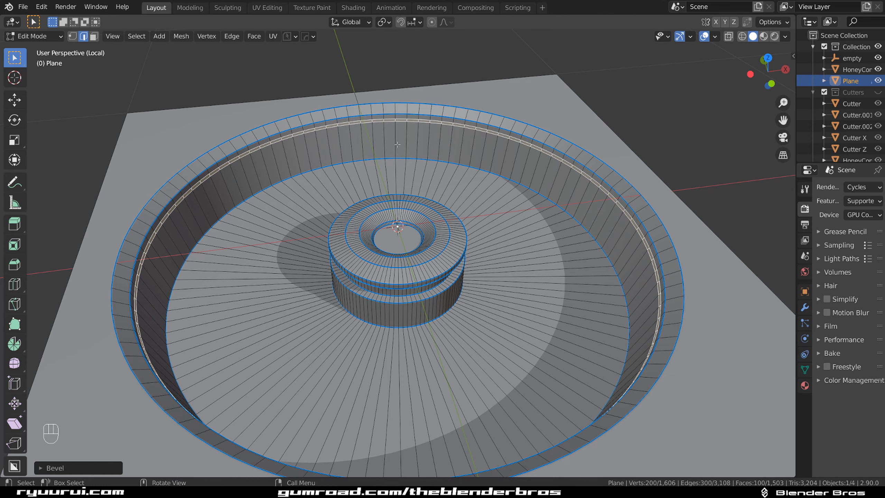
Undo the band's bevel and the loop cut on the recess's inner wall
scroll(397, 144, up, 4)
shift+middle_drag(216, 104, 405, 201)
scroll(407, 202, up, 3)
key(g)
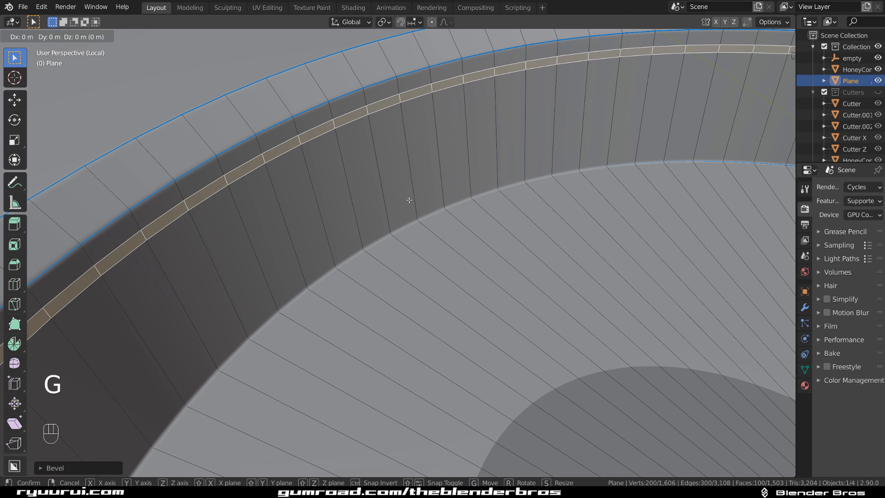
key(ctrl+z)
key(ctrl+z)
key(ctrl+z)
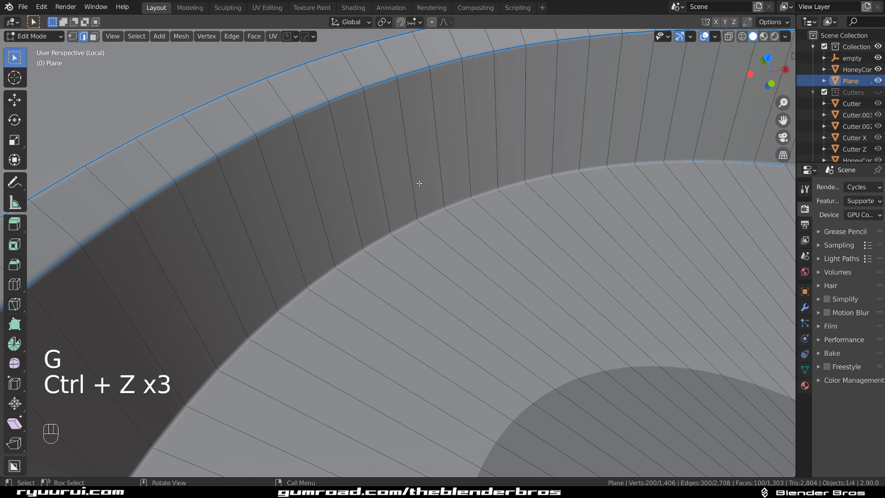
Add an edge loop close below the recess's rim and bevel it into a thin band of faces
key(ctrl+e)
key(ctrl+r)
click(388, 149)
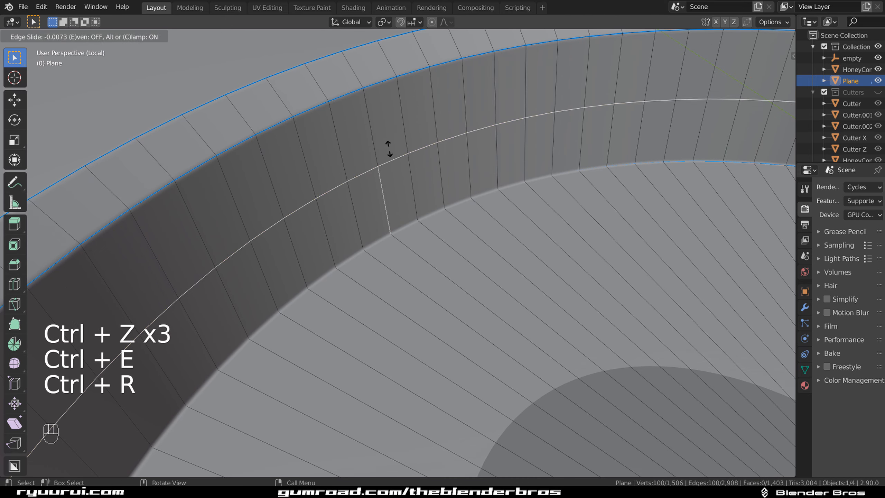
click(392, 85)
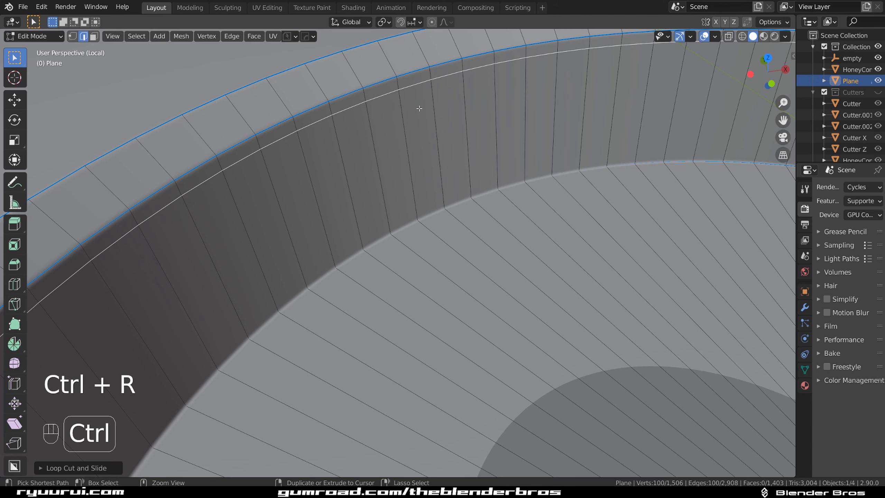
key(ctrl+b)
click(359, 51)
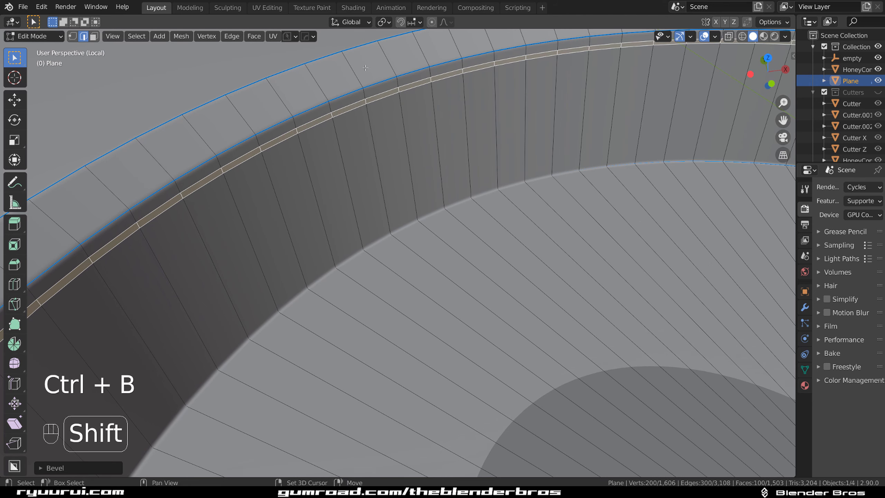
Try Panel Face on the thin wall band, undo back to the single edge loop and bevel it again
key(q)
click(398, 177)
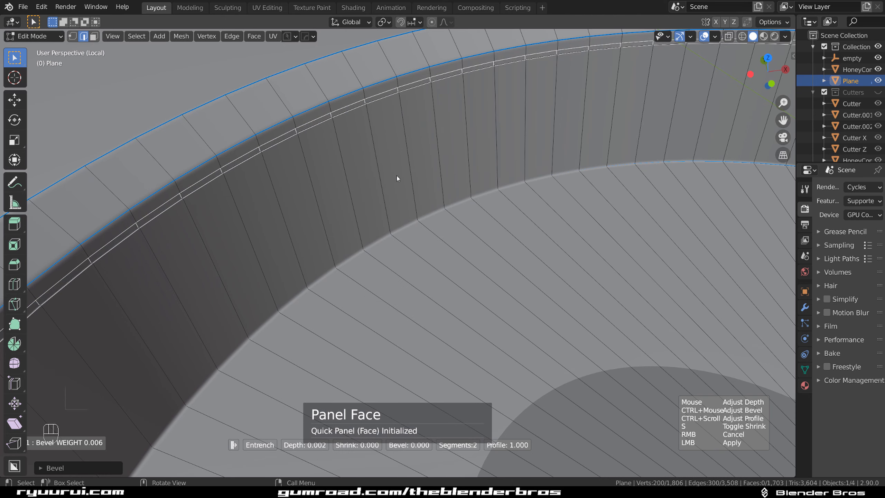
right_click(397, 167)
key(ctrl+z)
key(ctrl+b)
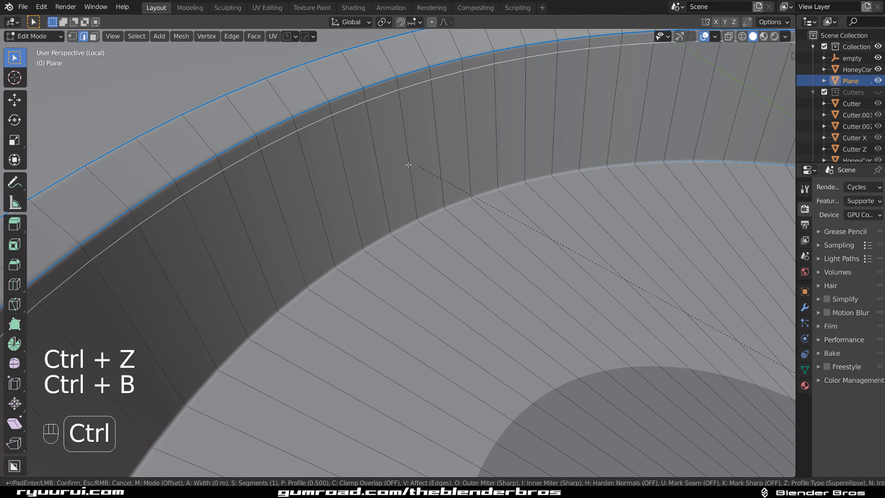
Lower the honeycomb mesh slightly along Z and thicken it with a Solidify modifier at offset -1
key(g)
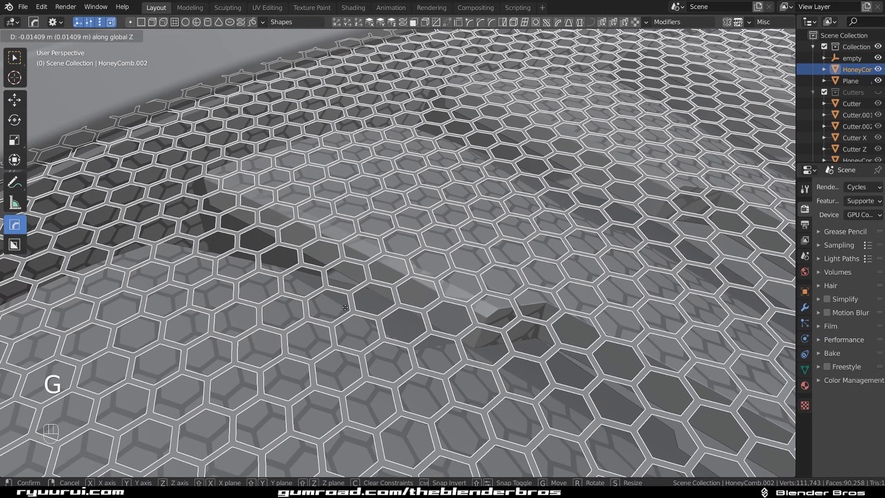
click(367, 246)
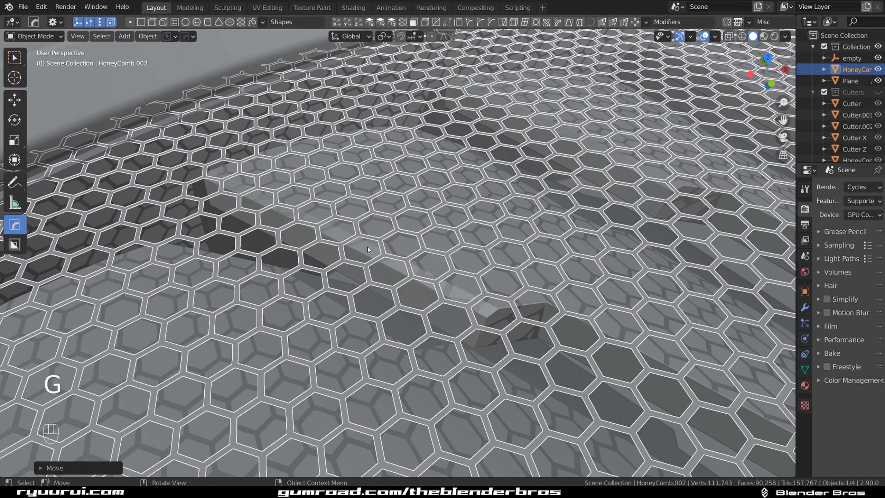
key(q)
mouse_move(362, 293)
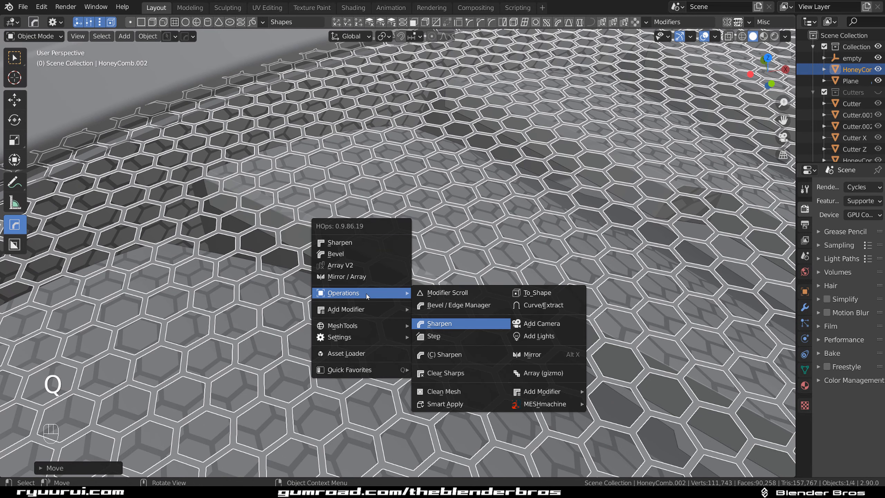
mouse_move(362, 309)
click(446, 321)
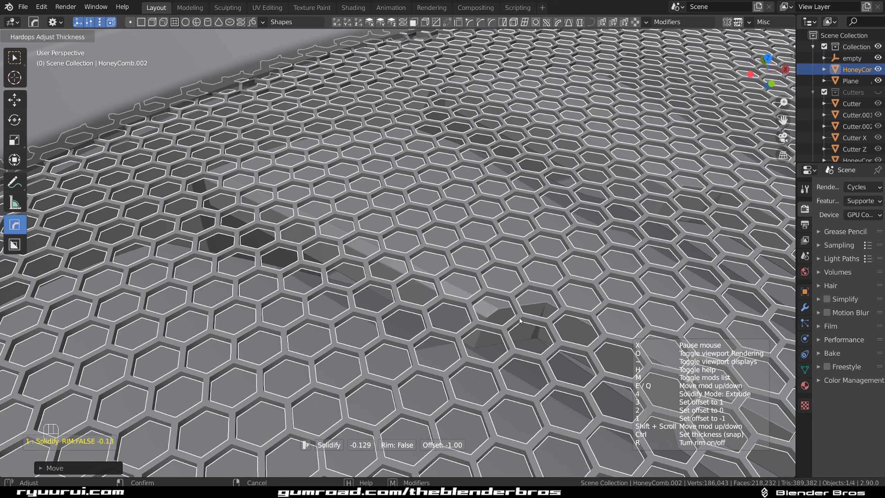
click(427, 287)
Examine the thickened honeycomb over the whole fan, around the hub and close up where it meets the recess wall
key(Tab)
scroll(237, 100, down, 5)
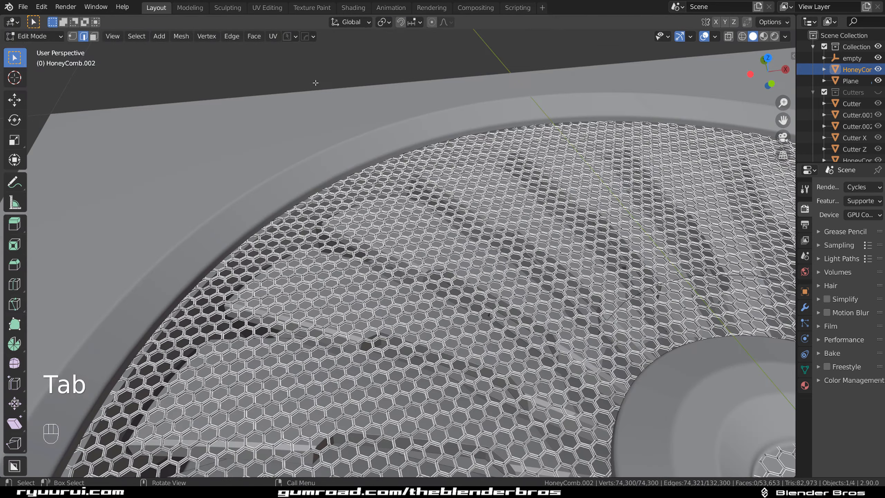
key(Tab)
scroll(370, 86, down, 5)
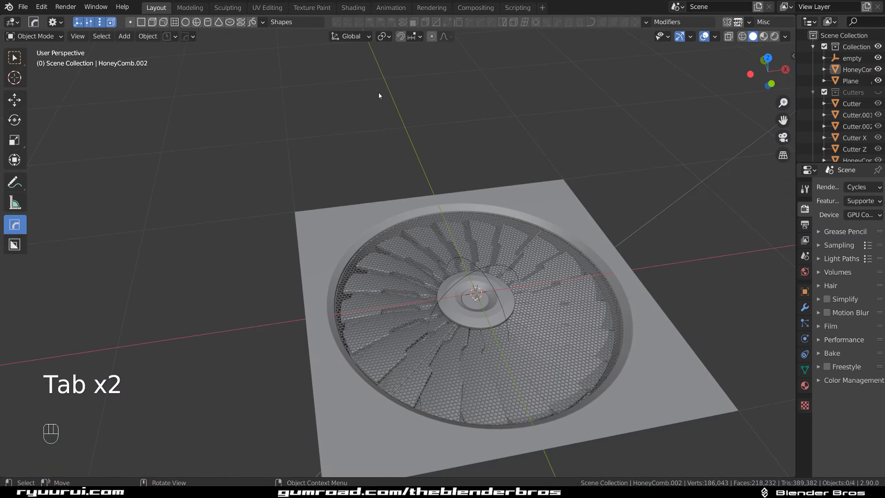
scroll(444, 171, up, 2)
shift+middle_drag(441, 164, 405, 102)
scroll(334, 81, up, 5)
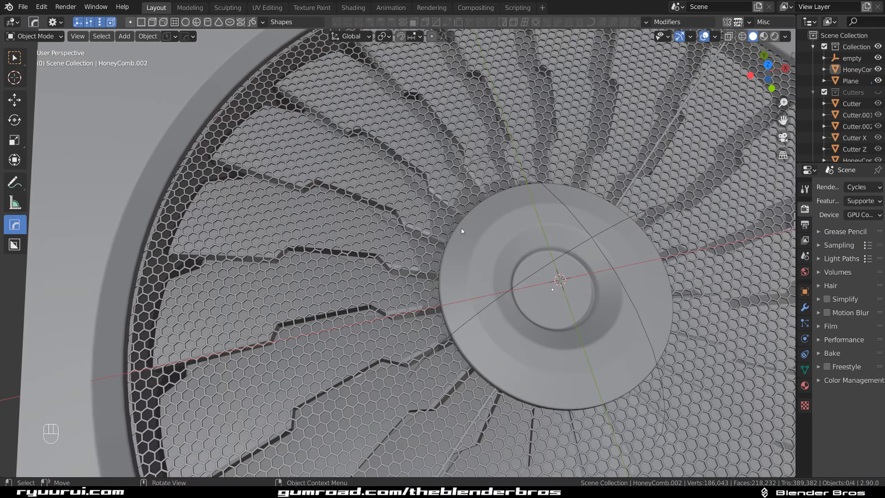
middle_drag(462, 231, 433, 172)
scroll(259, 170, up, 2)
shift+middle_drag(258, 170, 426, 217)
scroll(425, 218, up, 2)
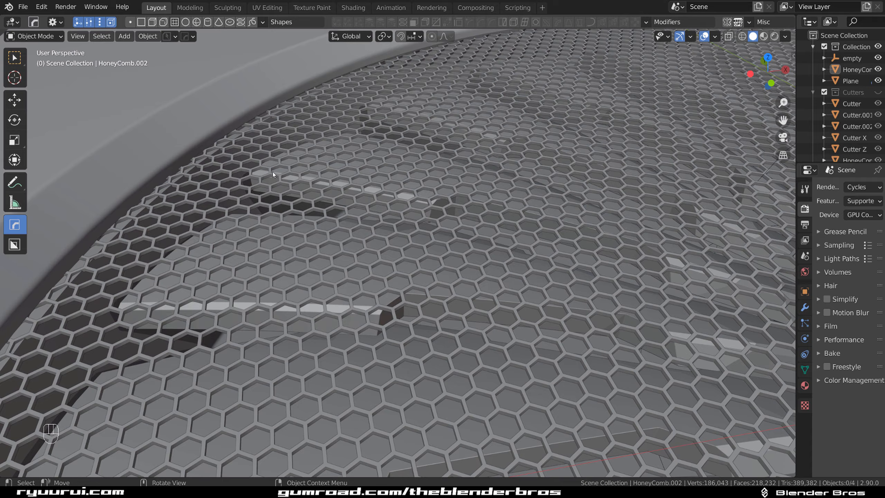
scroll(257, 172, up, 2)
shift+middle_drag(190, 141, 364, 176)
shift+middle_drag(364, 176, 380, 186)
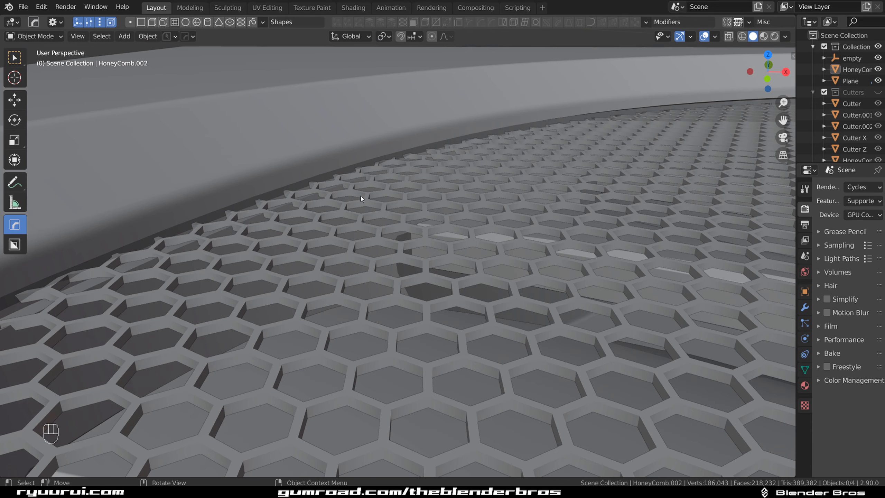
Isolate and sharpen the honeycomb mesh, and add a Bevel modifier with a 30° angle limit to it
click(361, 196)
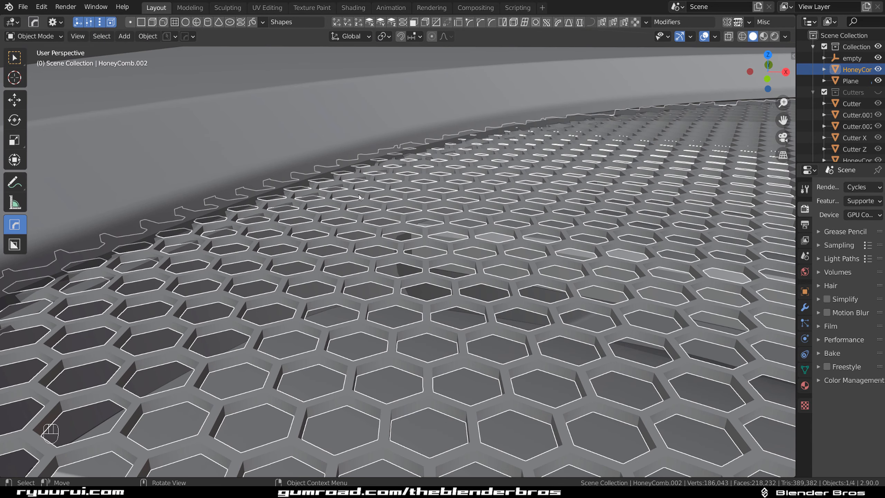
key(g)
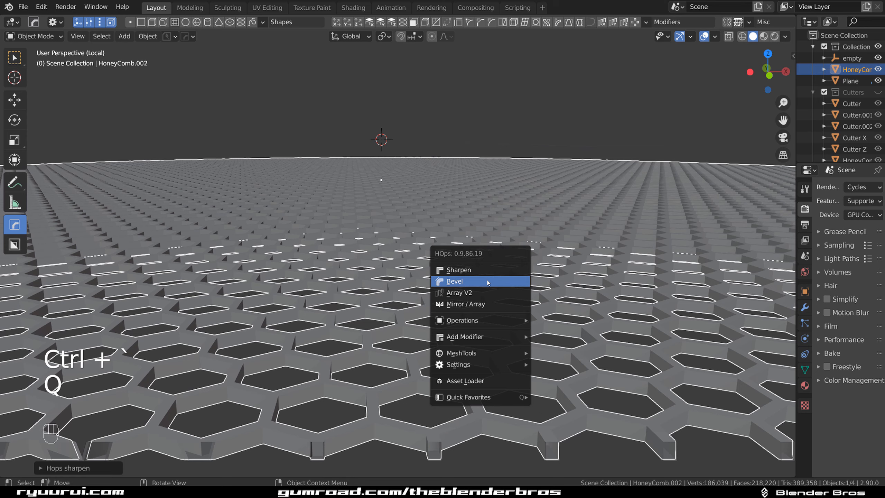
click(487, 280)
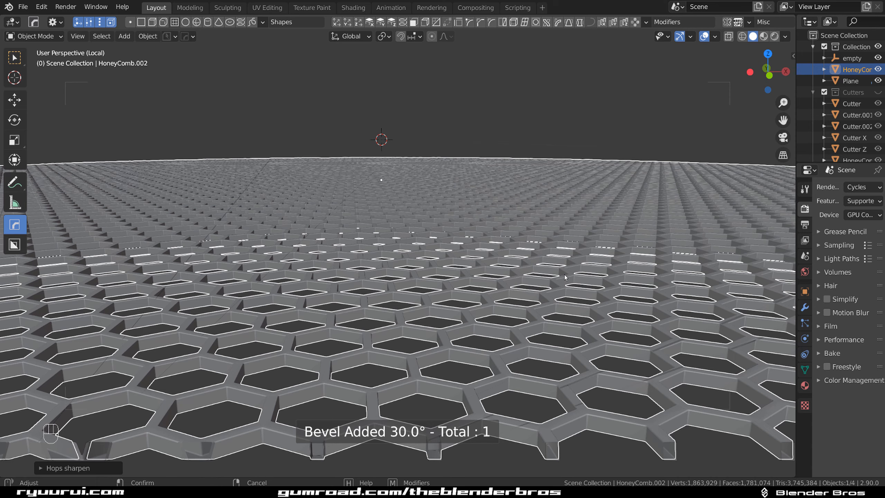
right_click(585, 282)
scroll(585, 283, up, 3)
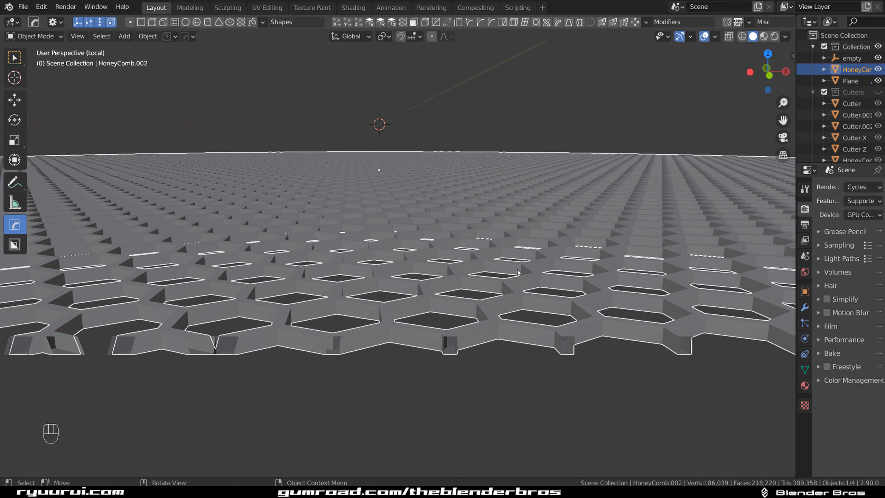
scroll(508, 258, up, 5)
middle_drag(510, 261, 531, 289)
scroll(531, 289, up, 4)
scroll(531, 288, down, 2)
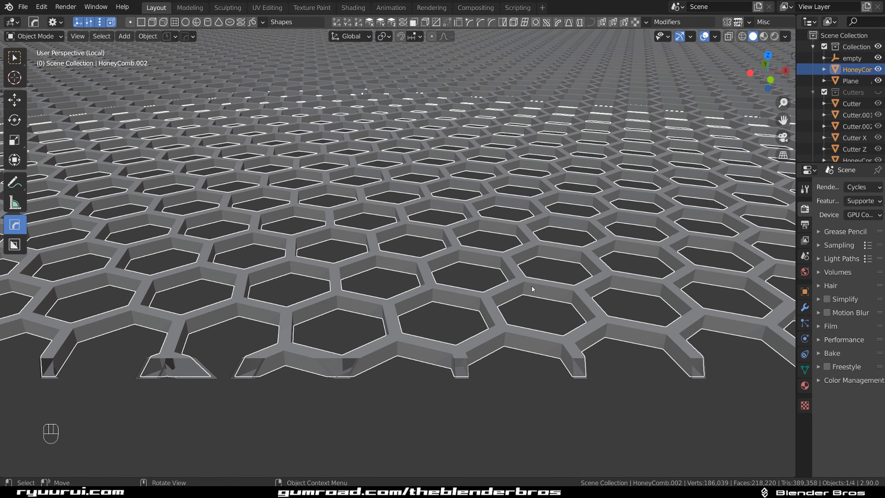
Set the offset of the honeycomb's Bevel modifier to 0.001 m
key(ctrl+grave)
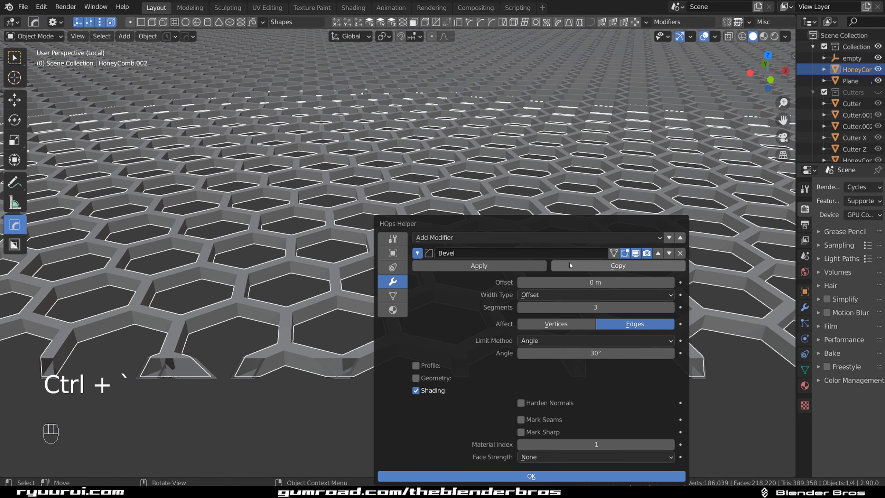
click(593, 282)
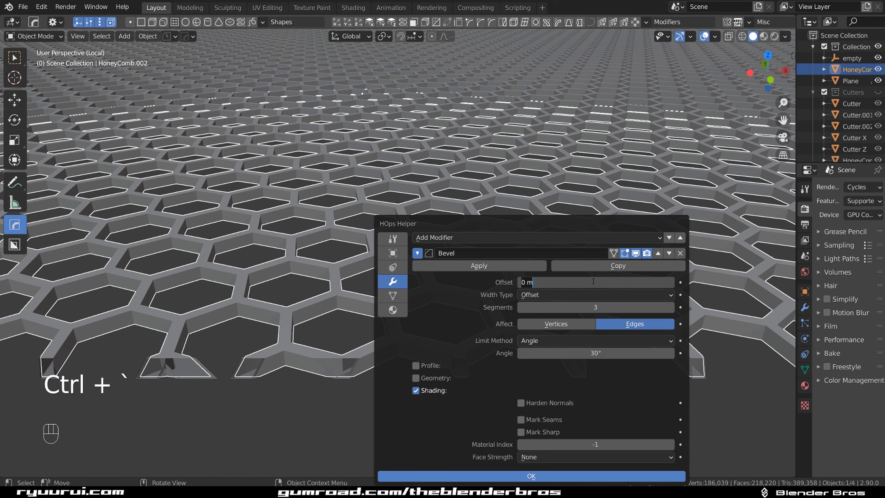
key(BackSpace)
key(BackSpace)
text(.001)
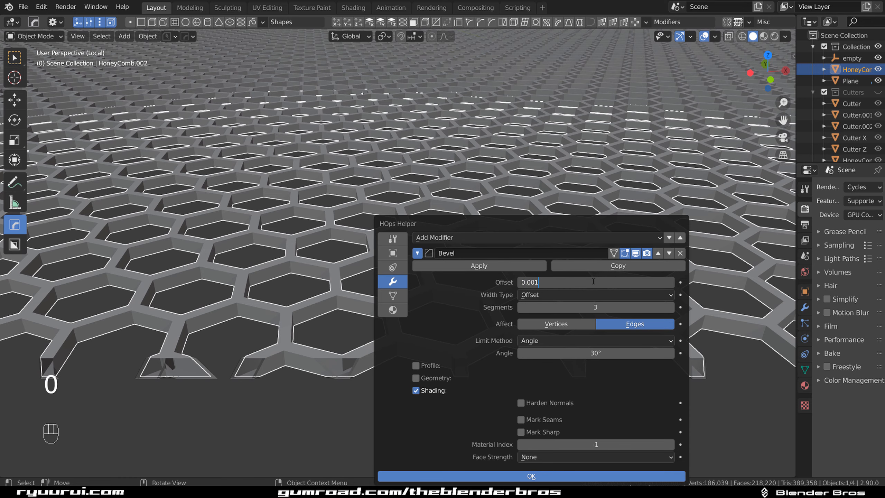
key(Return)
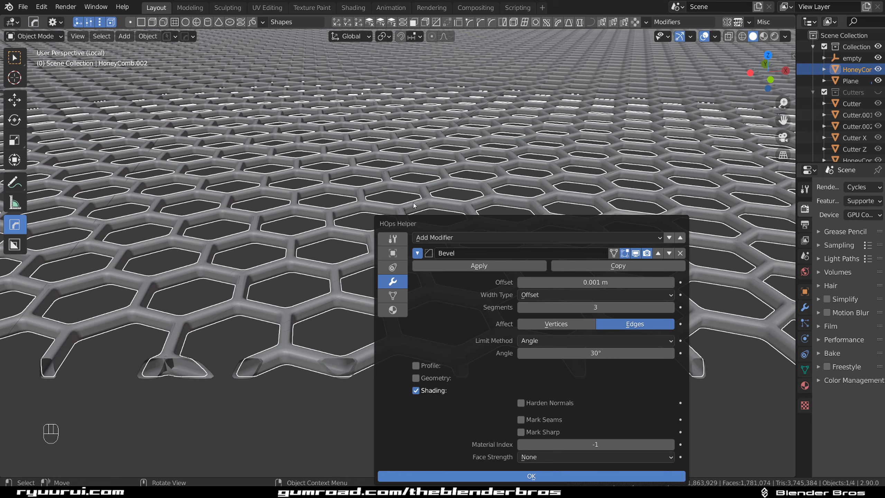
Add a Weighted Normal modifier with weight 100 to the honeycomb and set the bevel's Face Strength to Affected
key(q)
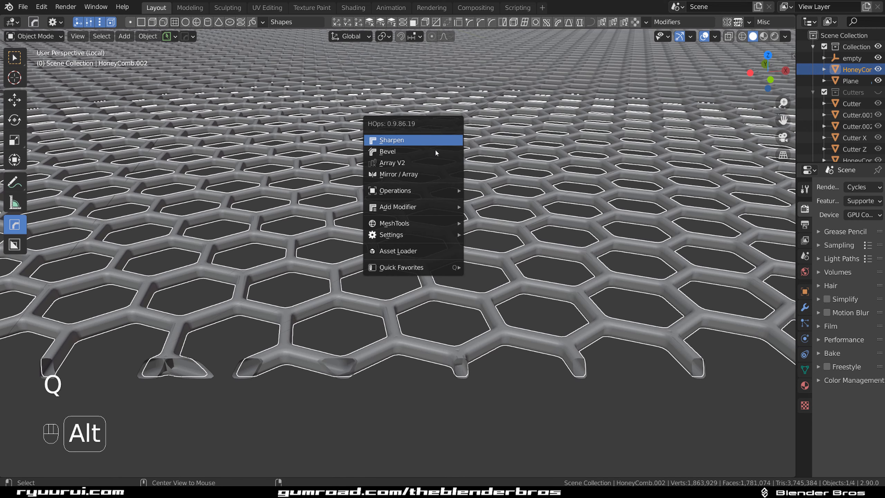
alt+click(434, 140)
key(ctrl+grave)
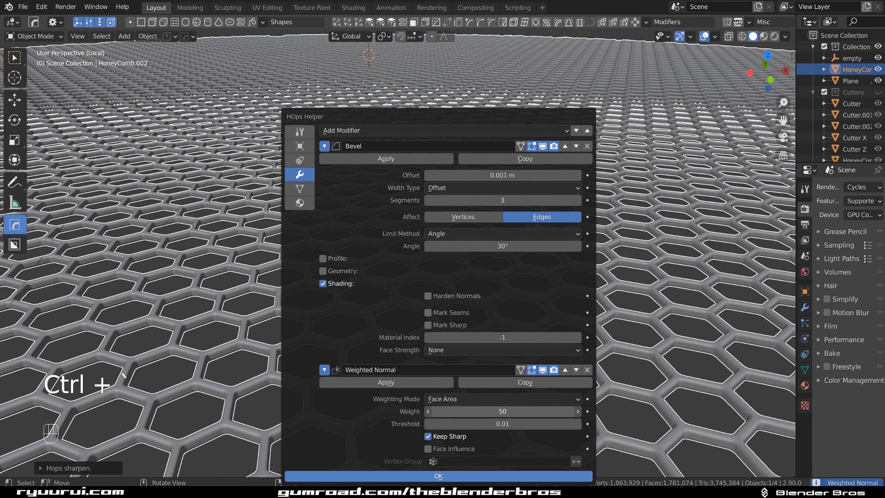
click(481, 349)
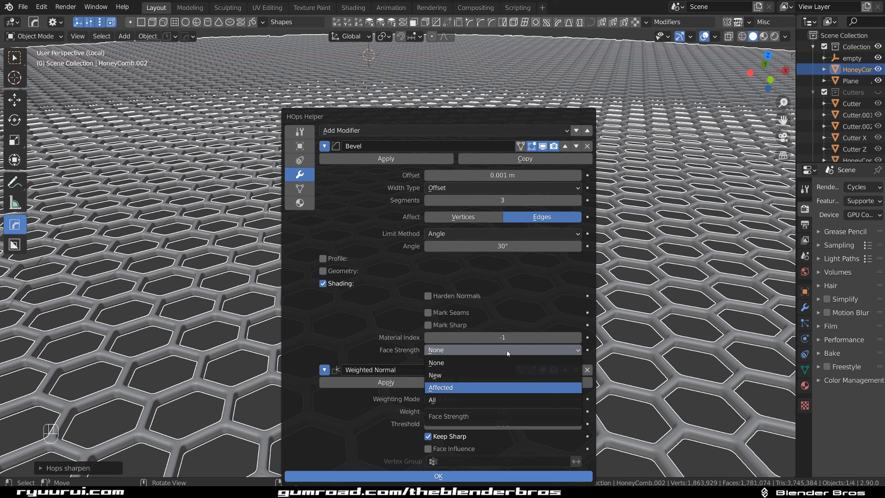
key(Return)
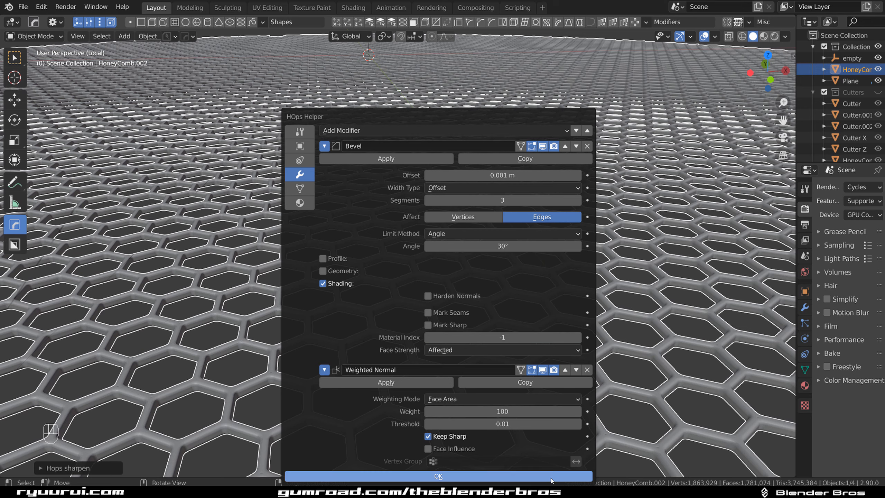
click(438, 476)
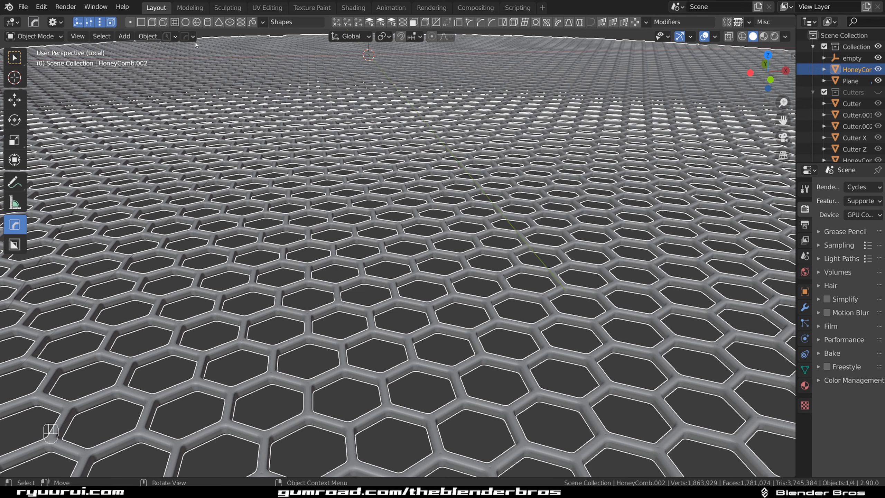
Save the file with PowerSave, leave the honeycomb's local view and deselect it
click(173, 37)
click(169, 75)
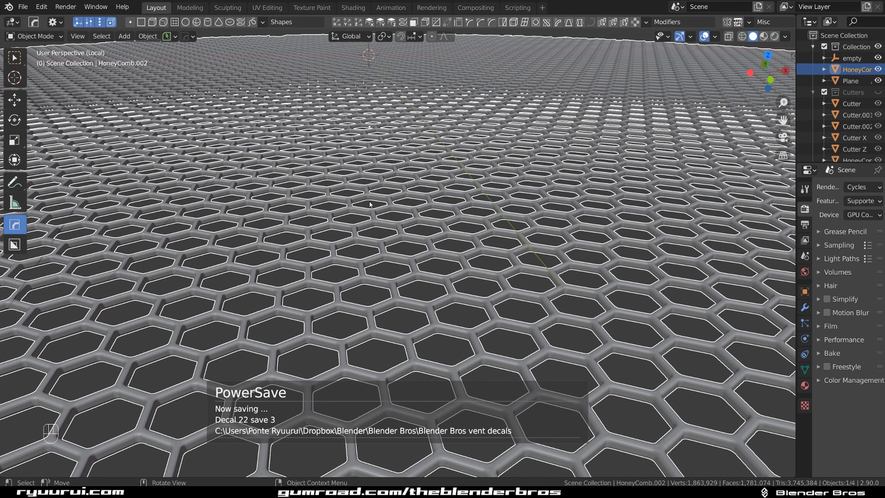
key(slash)
scroll(416, 180, up, 1)
middle_drag(416, 180, 369, 209)
scroll(369, 208, down, 5)
click(567, 164)
Duplicate the circular recess cutter in place and enlarge the copy about 1.1 times, just outside the recess's rim
key(grave)
key(grave)
key(KP_5)
scroll(335, 271, down, 3)
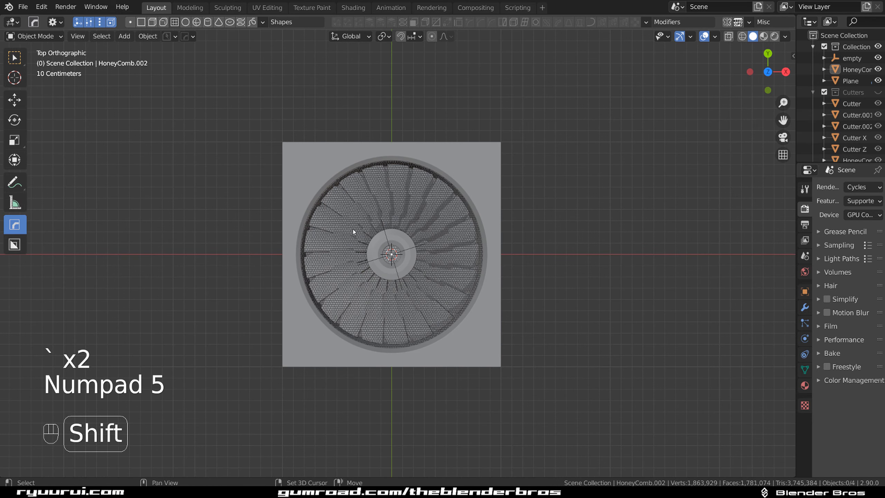
shift+middle_drag(319, 201, 333, 191)
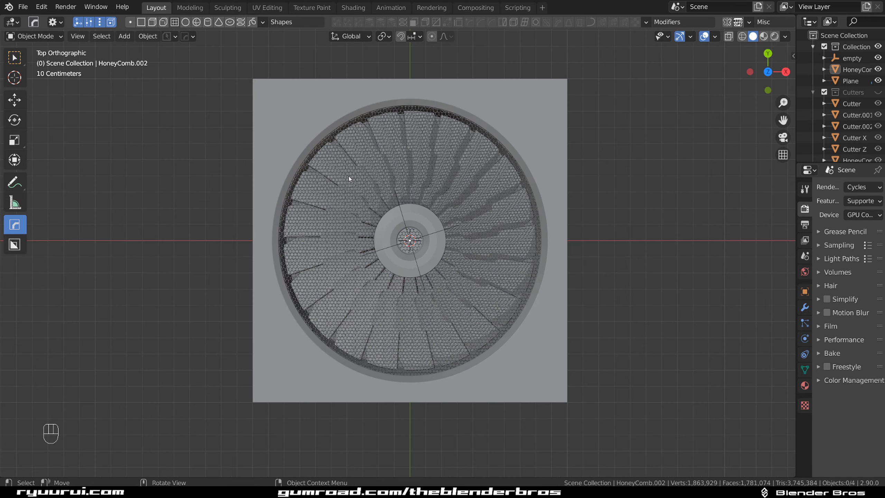
scroll(522, 150, down, 2)
key(shift+d)
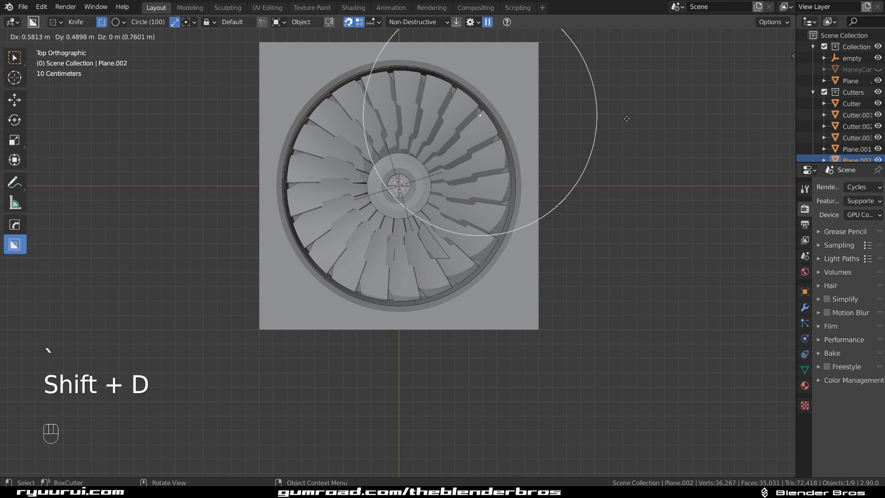
key(s)
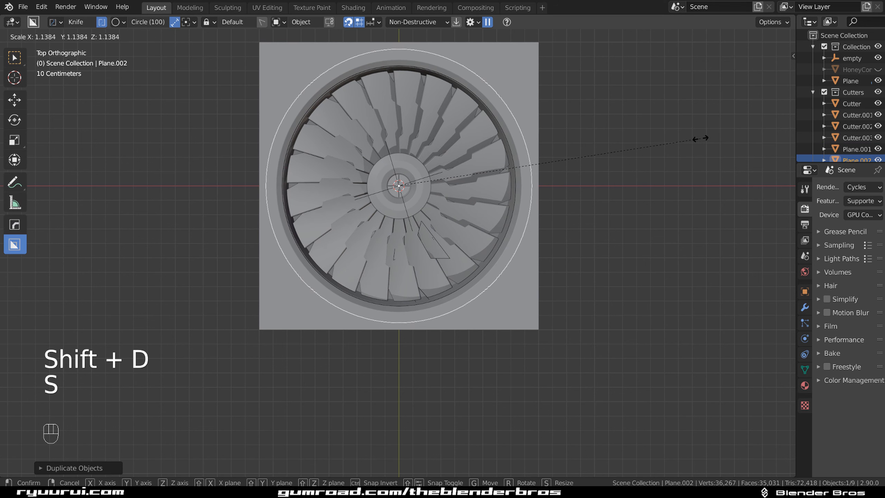
click(691, 138)
Cut the enlarged circle's outline into the square plane with a Knife boolean
shift+click(534, 114)
key(q)
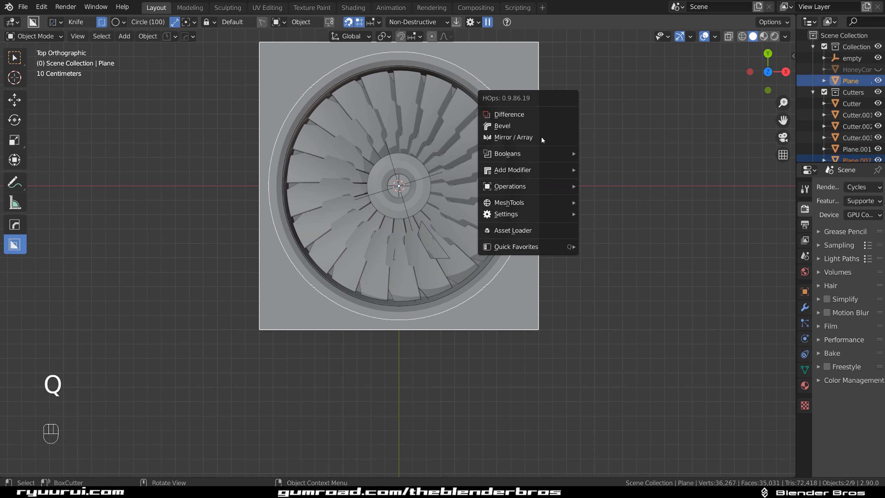
mouse_move(539, 159)
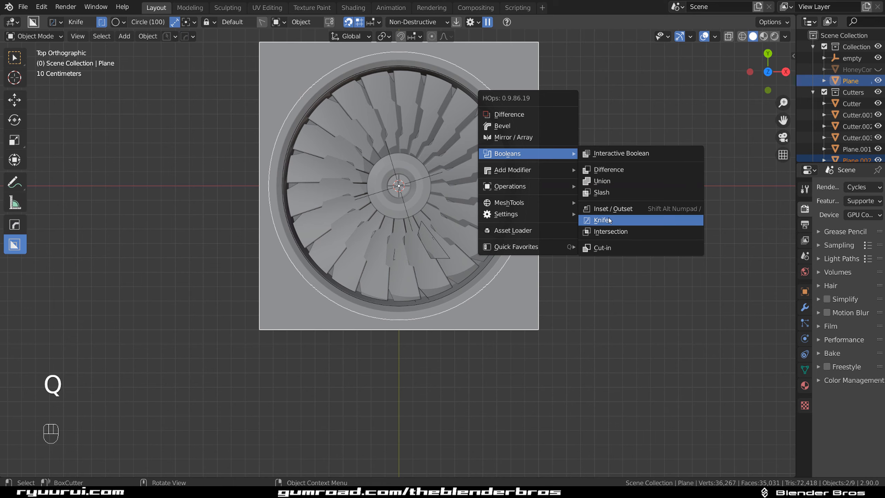
click(592, 218)
Isolate the plane and bevel the new circular edge loop around the recess into a band about 0.015 m wide
key(slash)
key(Tab)
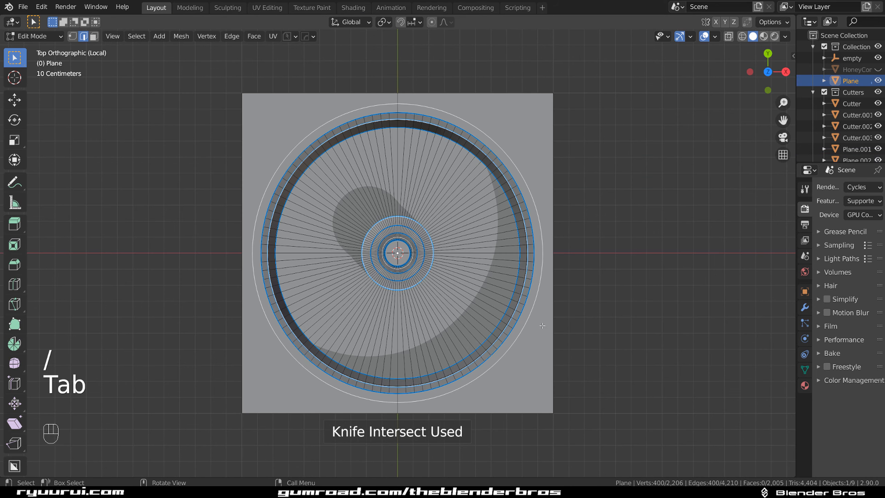
scroll(554, 238, up, 3)
middle_drag(554, 238, 558, 141)
alt+click(558, 142)
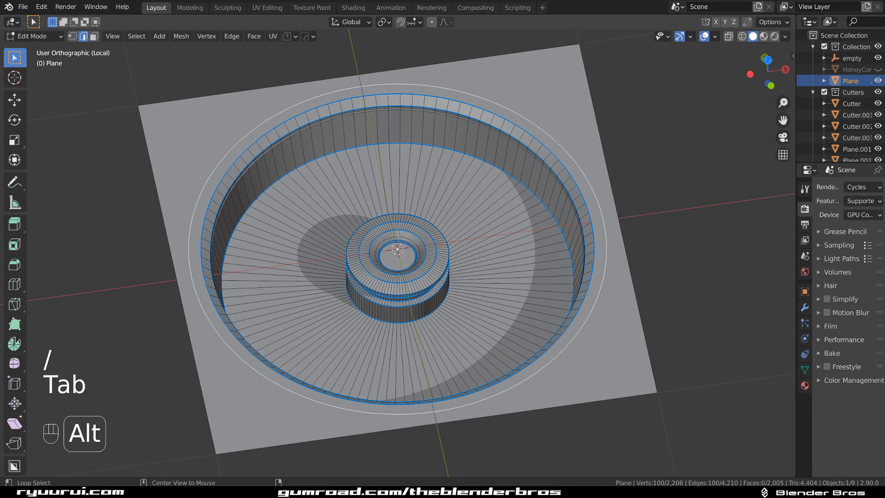
key(ctrl+b)
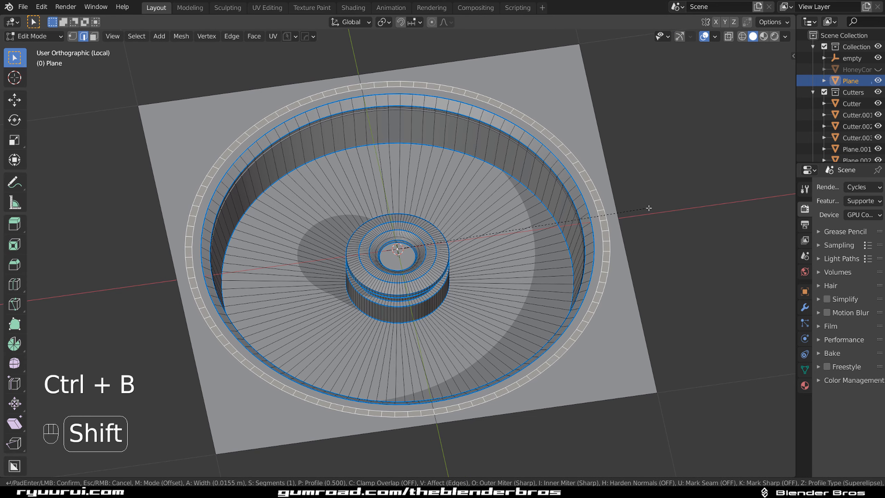
click(641, 205)
Extrude the narrow outer band down into the plane as a shallow groove and choose the pivot point for scaling
middle_drag(641, 205, 495, 237)
key(e)
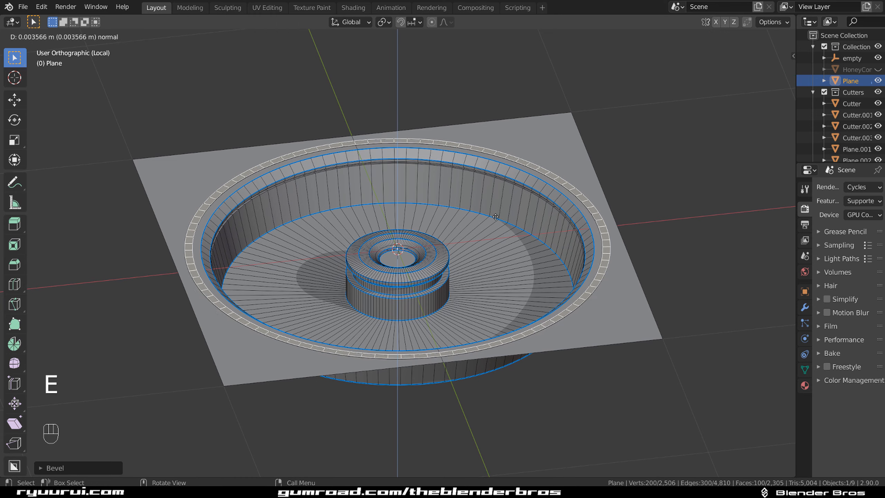
key(shift)
click(512, 269)
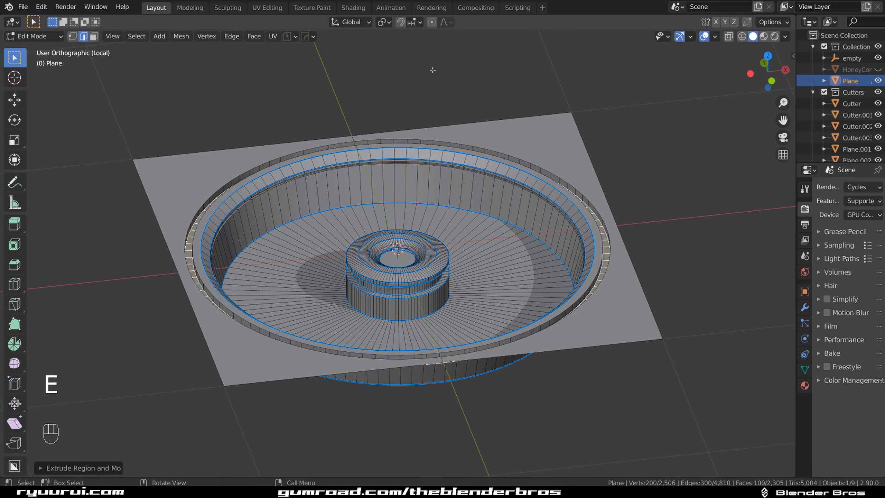
click(384, 22)
click(416, 60)
key(grave)
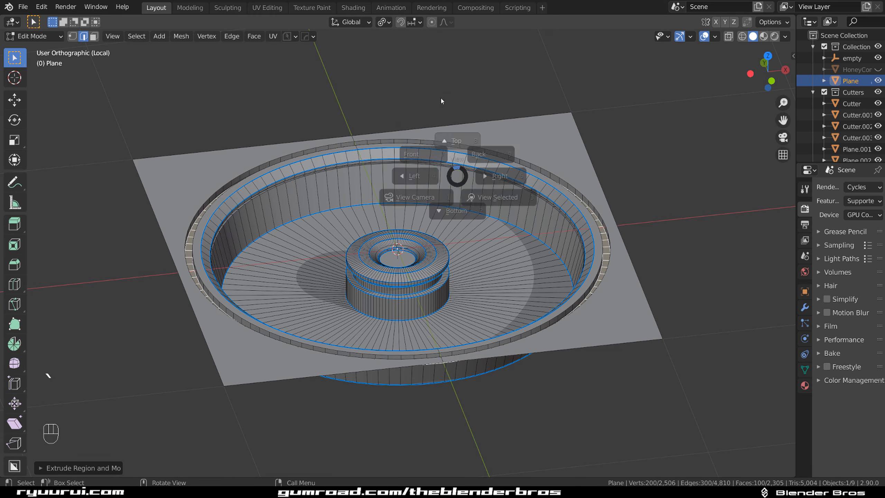
click(443, 101)
key(s)
key(Escape)
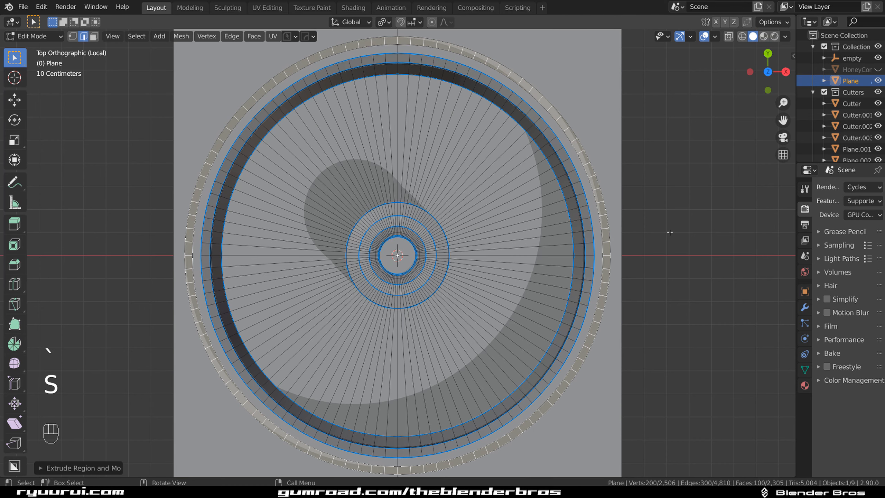
key(s)
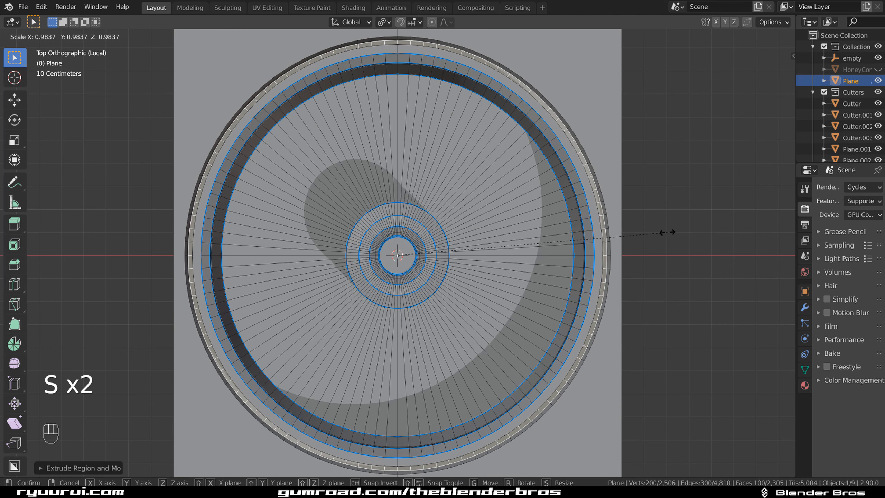
click(660, 230)
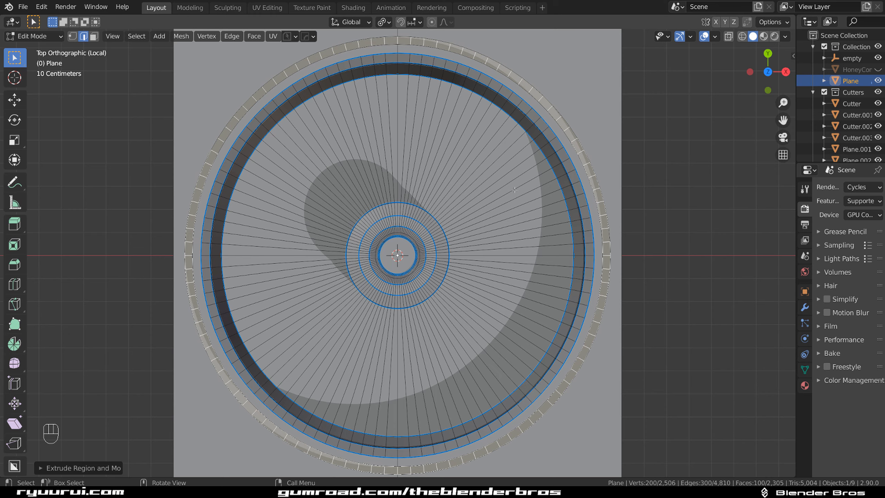
Select the groove's outer bottom edge loop and scale it inward to about 0.99
middle_drag(496, 174, 558, 127)
key(Tab)
key(Tab)
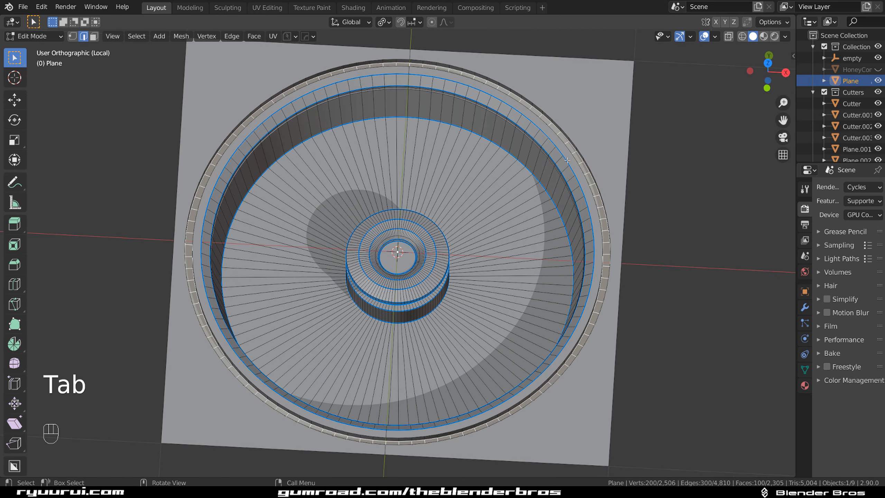
alt+click(558, 128)
key(grave)
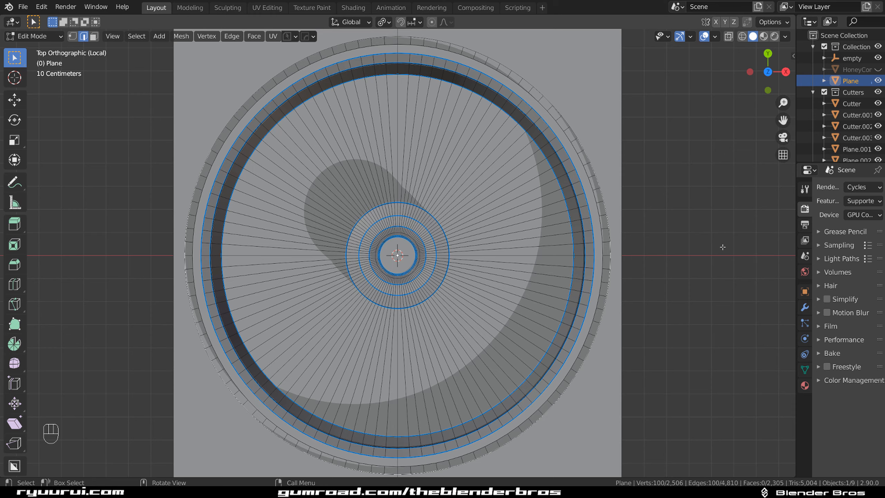
key(s)
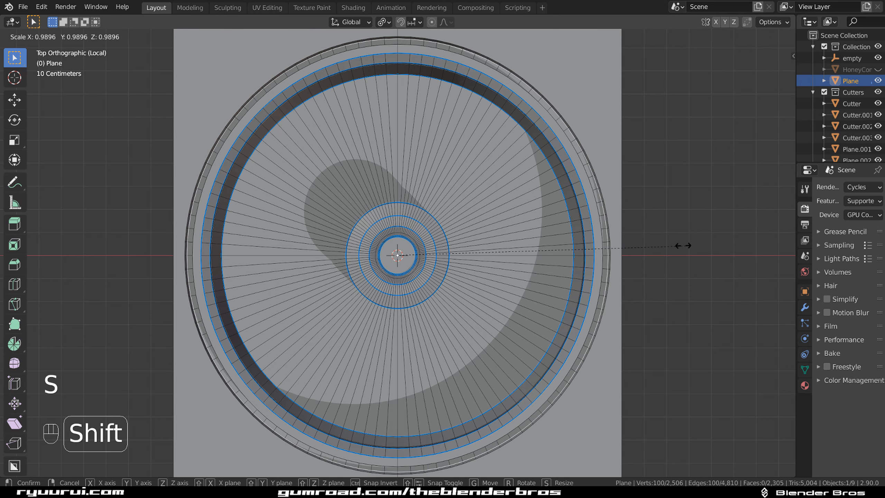
click(681, 245)
Select the groove's inner bottom edge loop and scale it outward to about 1.012
middle_drag(681, 245, 606, 174)
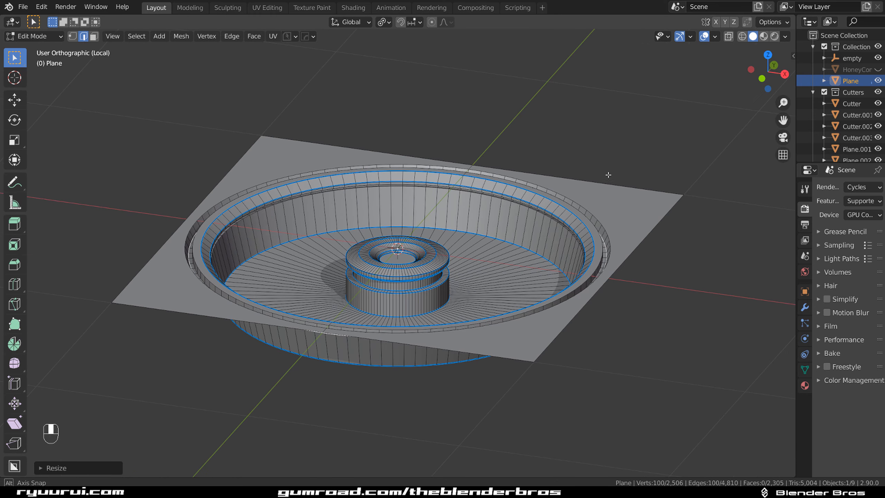
alt+click(594, 277)
key(grave)
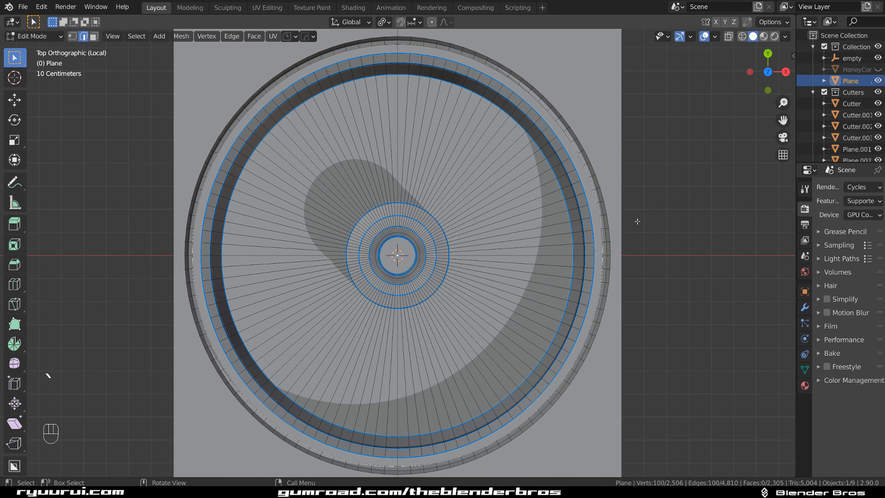
key(s)
key(shift)
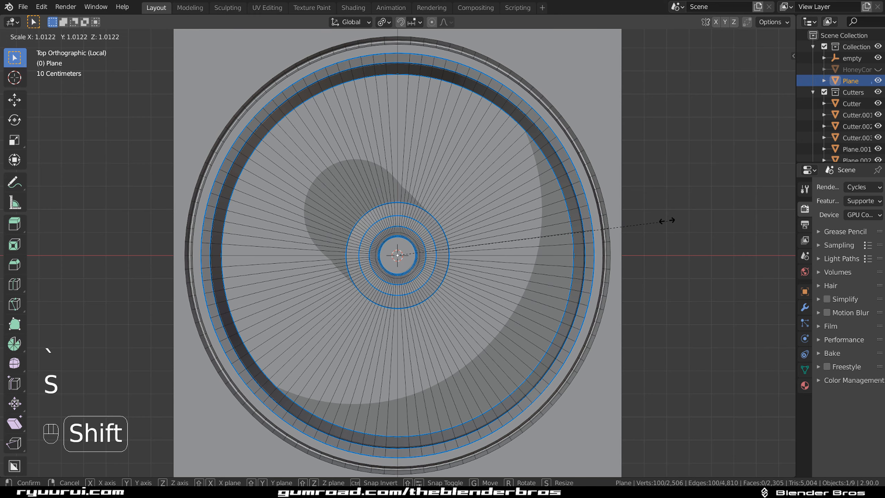
click(669, 220)
Select the groove's outer and inner upper edge loops and bevel them into narrow bands
key(Tab)
scroll(554, 112, up, 2)
middle_drag(545, 182, 534, 92)
scroll(581, 167, up, 2)
shift+middle_drag(622, 250, 505, 185)
scroll(505, 186, down, 1)
key(Tab)
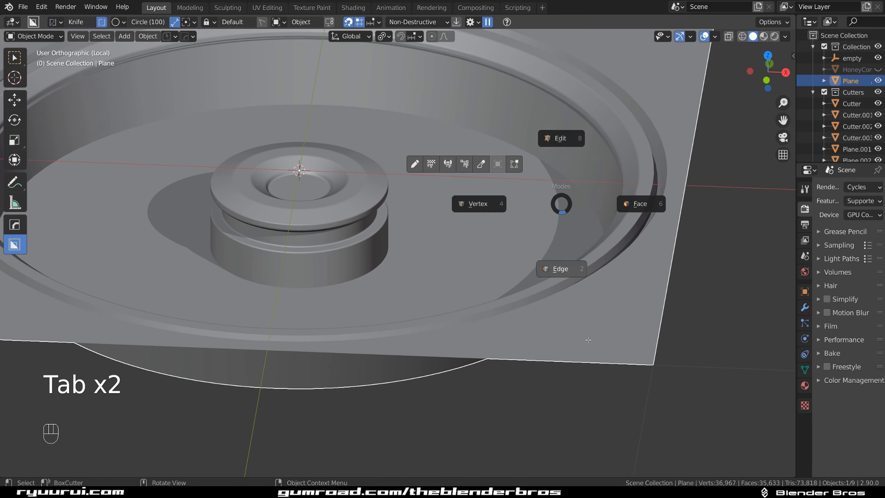
click(561, 268)
alt+click(617, 263)
alt+shift+click(612, 244)
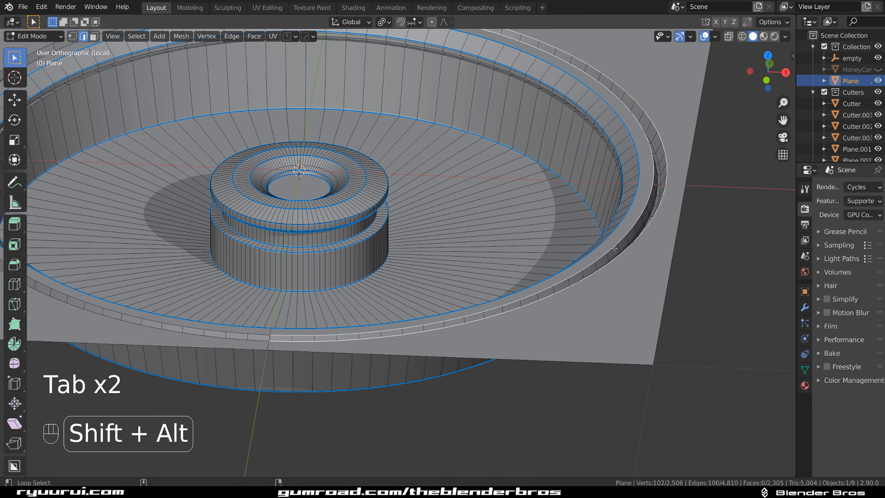
key(ctrl+b)
click(613, 237)
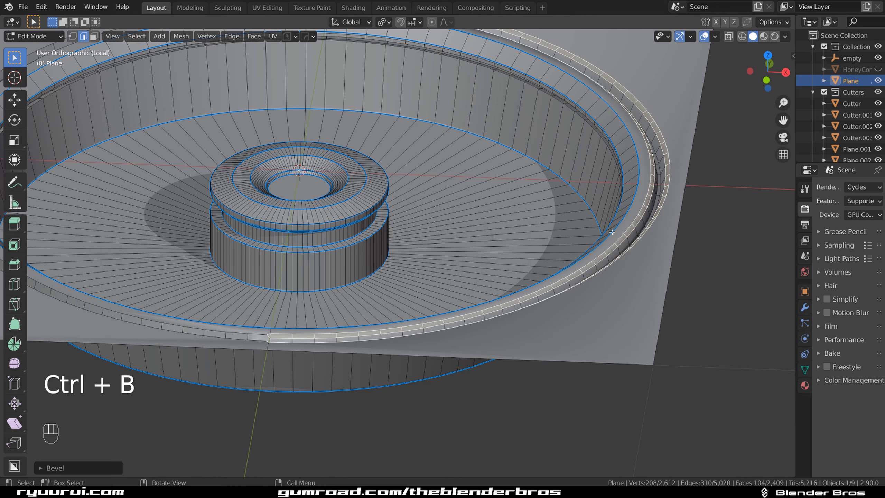
Sharpen the plane with the Csharp operation
key(Tab)
key(q)
click(597, 100)
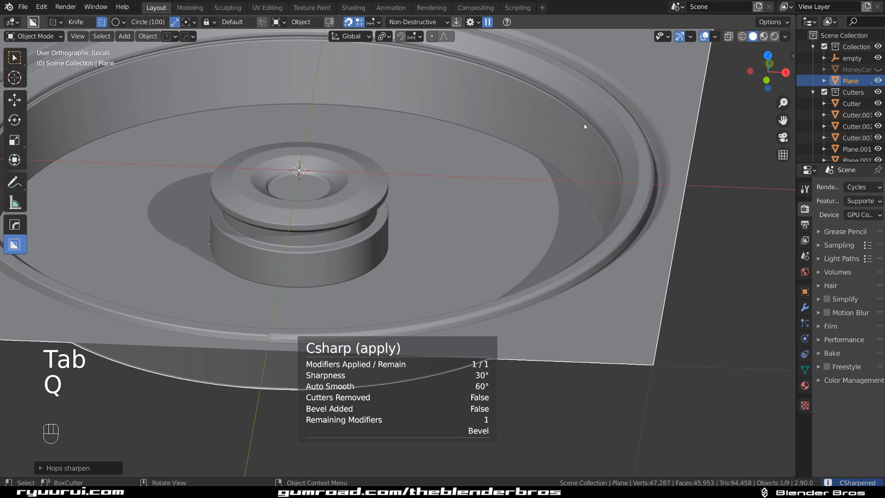
Symmetrize the plane's mesh across its X axis to mirror the half with the bevelled groove edges
key(grave)
click(626, 133)
scroll(445, 208, up, 2)
shift+middle_drag(444, 208, 500, 313)
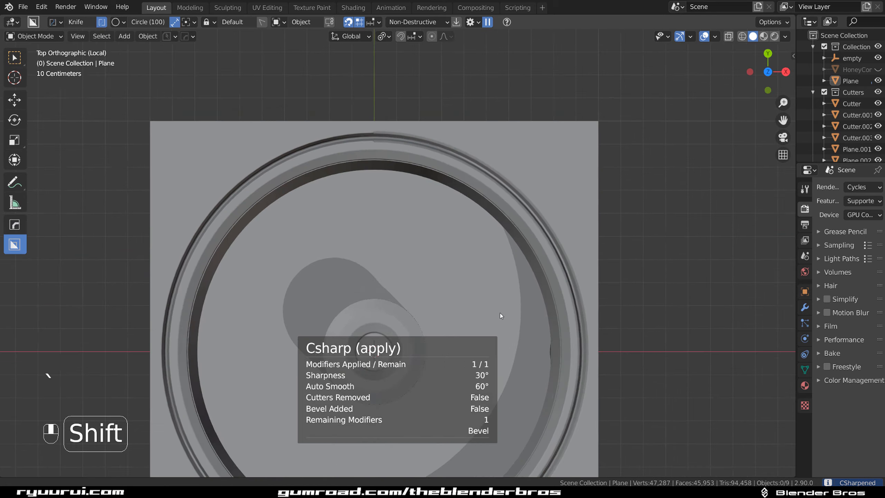
scroll(399, 158, up, 6)
shift+middle_drag(399, 157, 461, 186)
key(Tab)
click(429, 242)
shift+middle_drag(392, 161, 461, 238)
scroll(461, 238, up, 4)
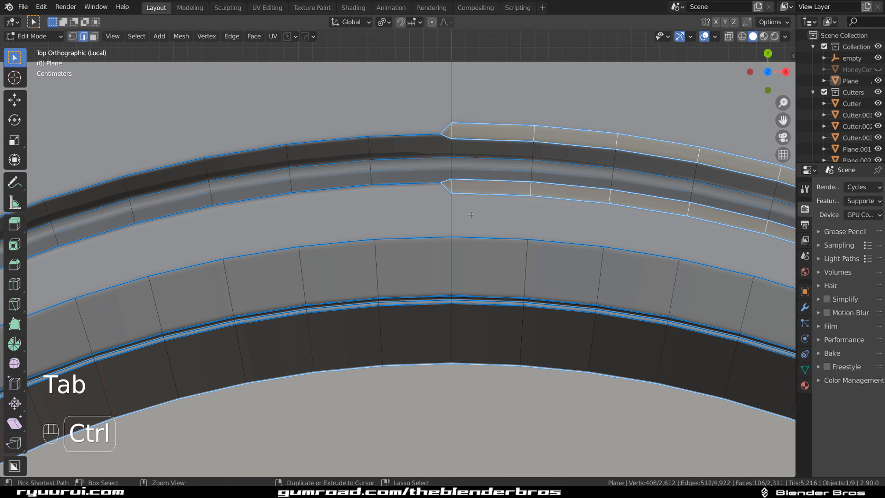
key(Tab)
scroll(469, 214, down, 8)
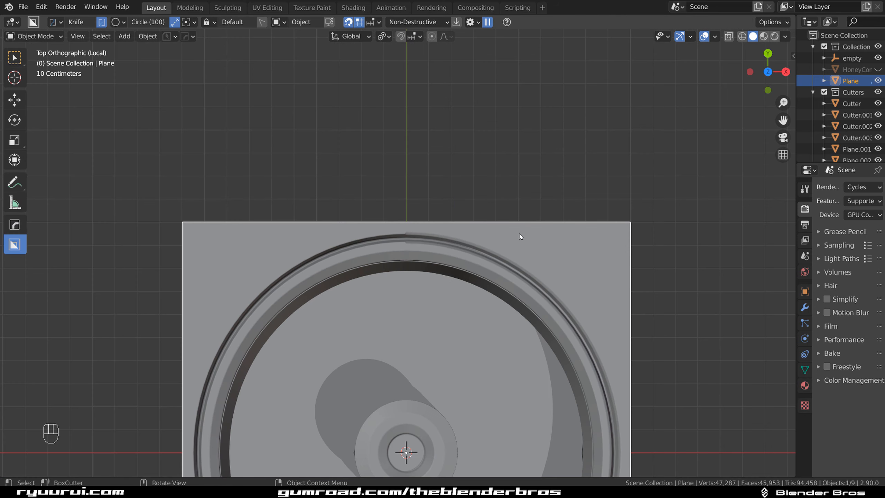
key(alt+x)
scroll(512, 242, down, 3)
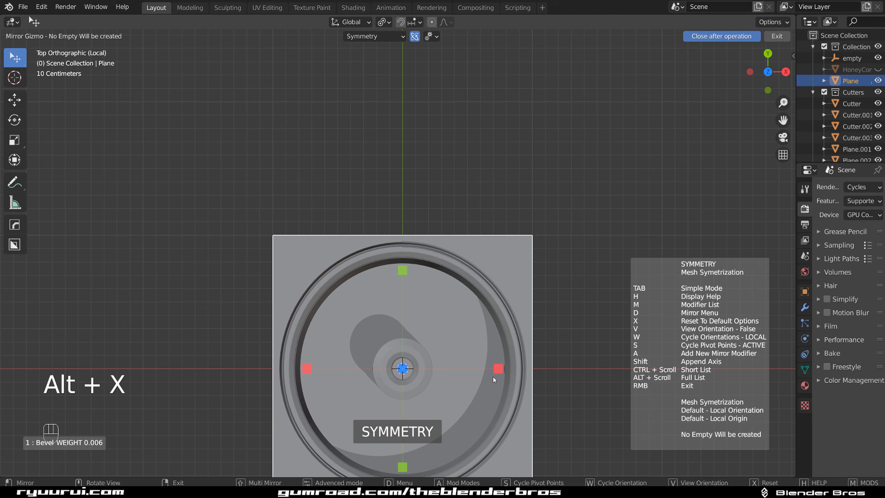
click(499, 369)
Examine the recess wall's lower edge and the groove rim of the symmetrized plane up close
shift+middle_drag(494, 331, 504, 200)
scroll(490, 234, up, 4)
middle_drag(490, 234, 471, 215)
shift+middle_drag(472, 265, 452, 217)
key(KP_5)
scroll(481, 254, up, 2)
shift+middle_drag(478, 261, 468, 410)
scroll(637, 272, up, 3)
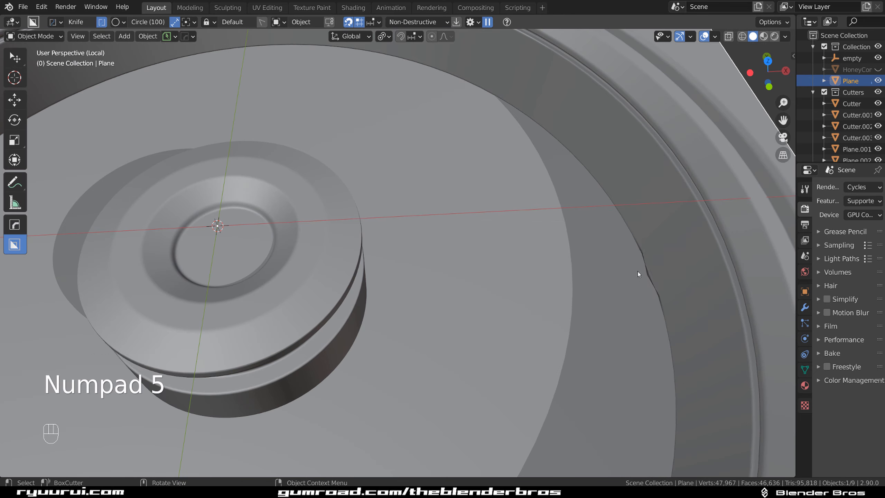
key(Tab)
scroll(637, 272, up, 2)
shift+middle_drag(637, 271, 471, 228)
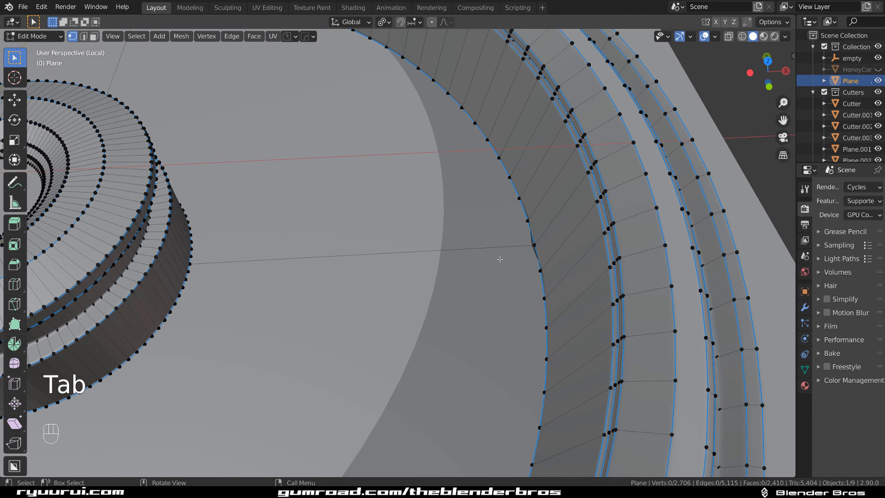
key(3)
scroll(499, 259, down, 6)
key(Tab)
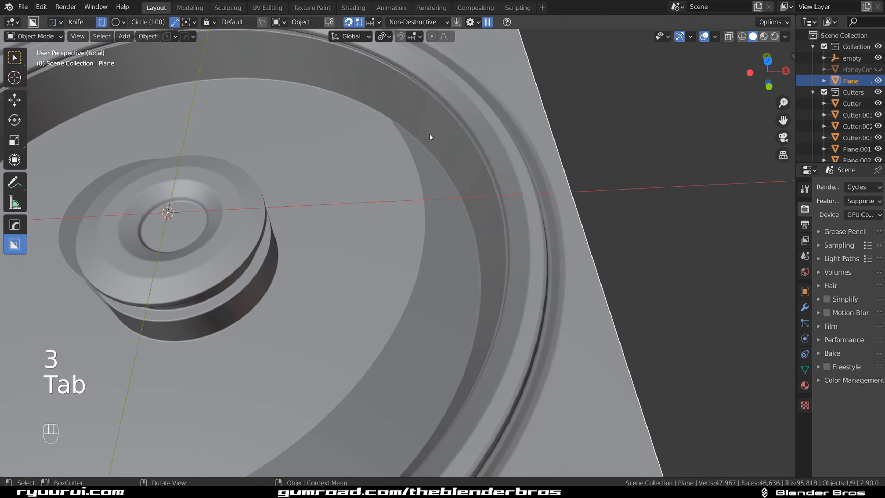
middle_drag(360, 197, 339, 215)
Leave the isolated view, reveal all hidden objects and hide the Cutters collection
key(slash)
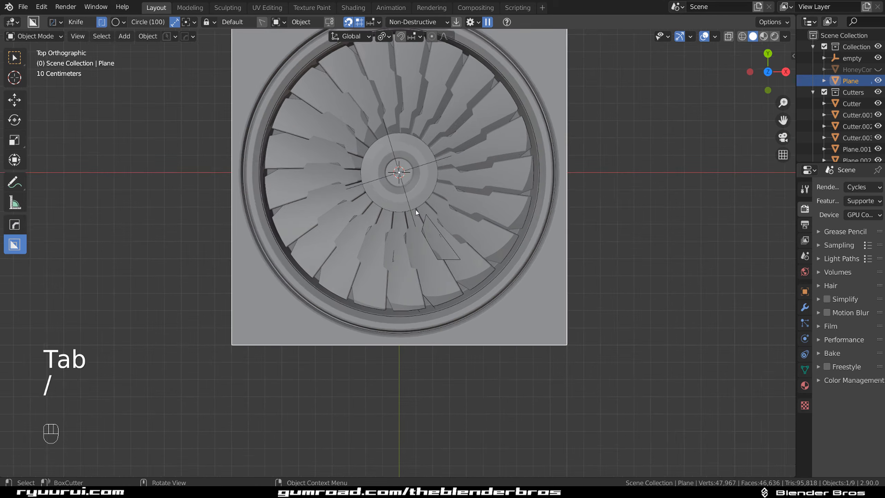
scroll(415, 212, up, 2)
middle_drag(402, 180, 402, 136)
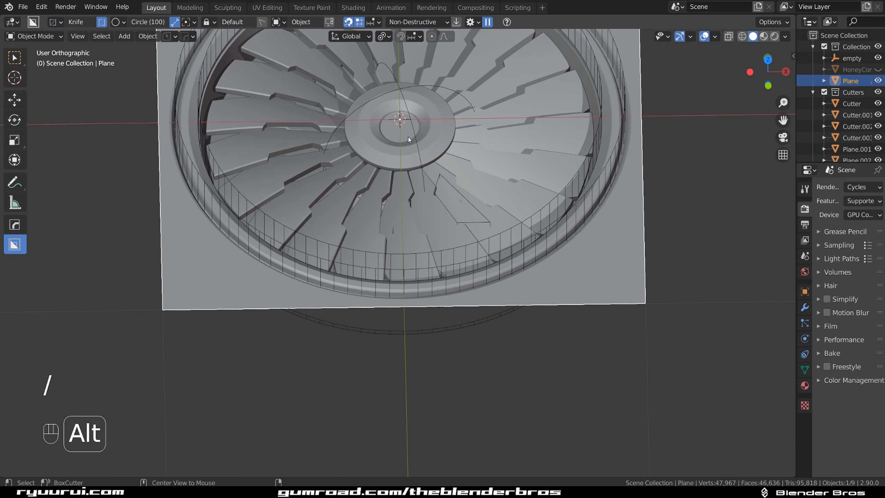
key(alt+h)
scroll(432, 161, down, 3)
key(shift+2)
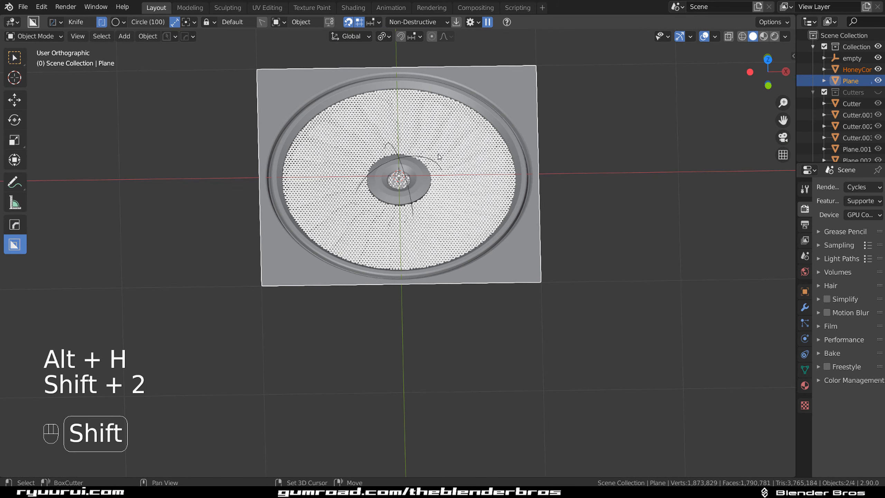
Inspect the assembled decal in perspective, then select the honeycomb cover and hide it
middle_drag(454, 193, 433, 189)
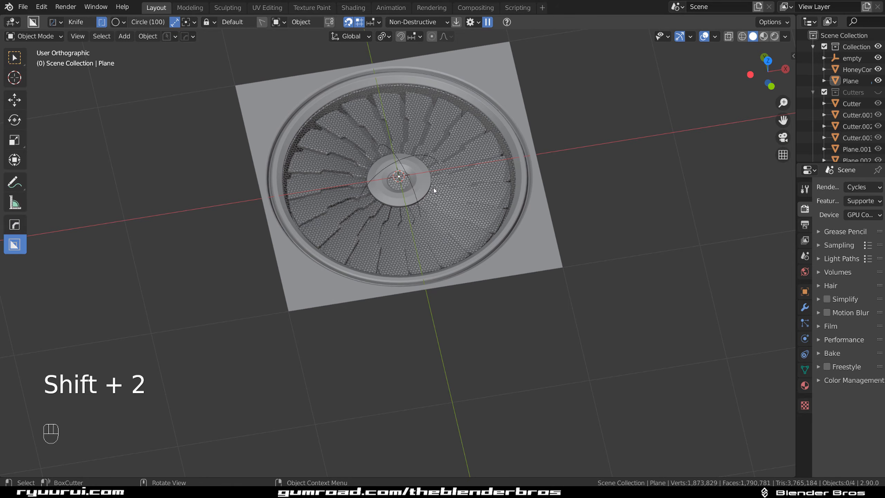
key(KP_5)
scroll(442, 192, up, 3)
shift+middle_drag(482, 156, 462, 196)
scroll(463, 196, down, 4)
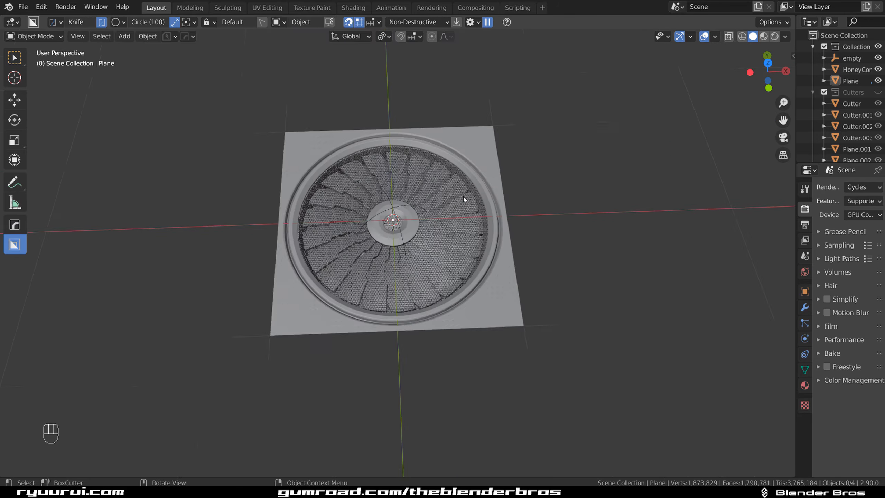
middle_drag(456, 236, 503, 168)
scroll(465, 198, up, 5)
click(503, 165)
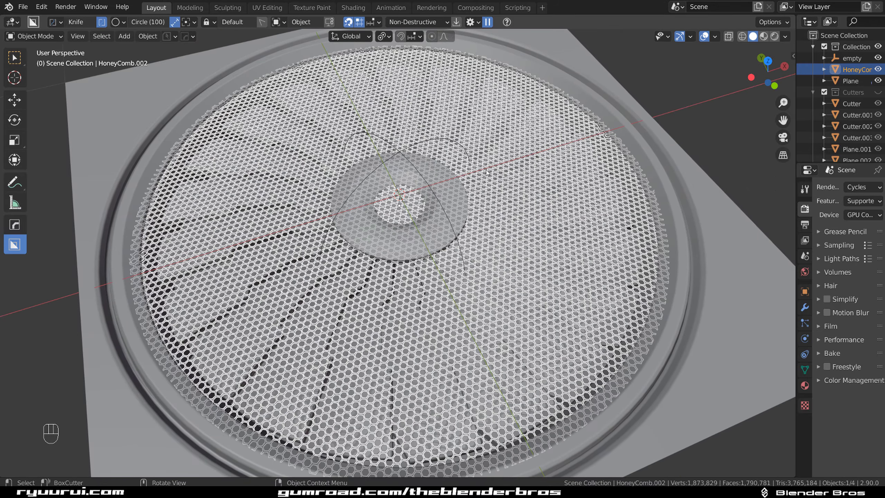
key(h)
middle_drag(473, 205, 480, 204)
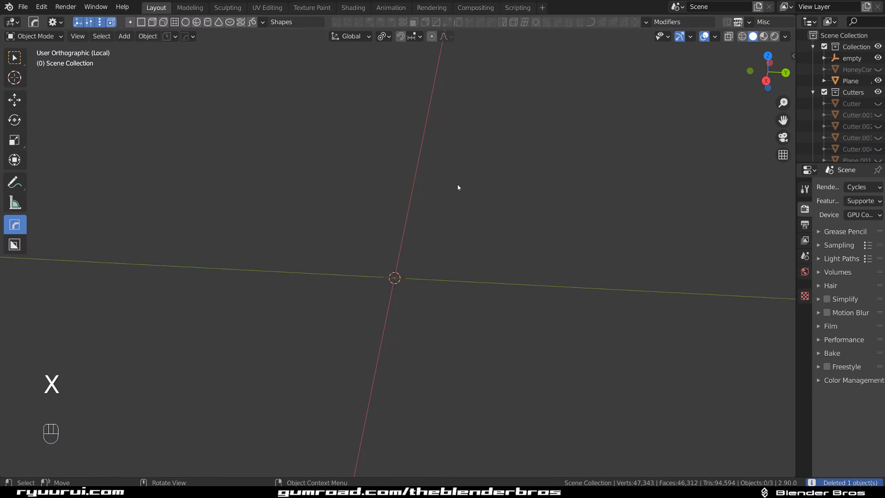
Add a mesh plane at the origin and rotate it 90 degrees about X to stand upright
key(shift+a)
mouse_move(495, 203)
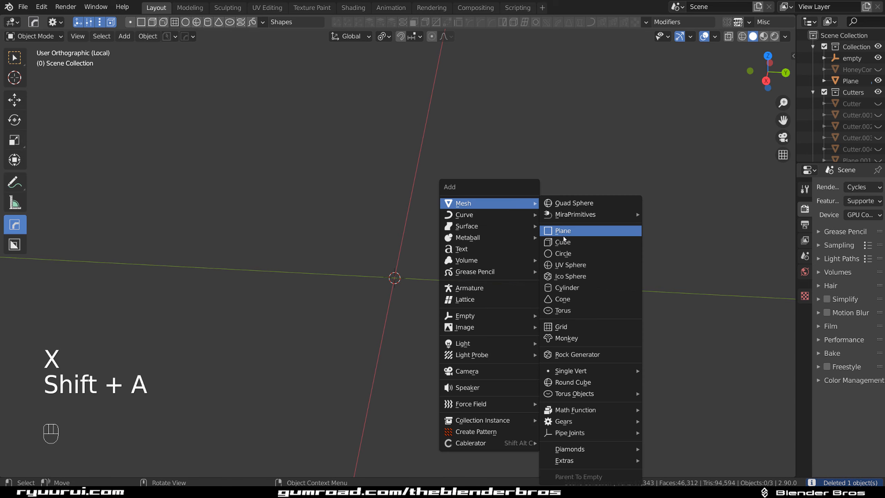
click(563, 231)
middle_drag(350, 219, 450, 223)
scroll(450, 223, down, 4)
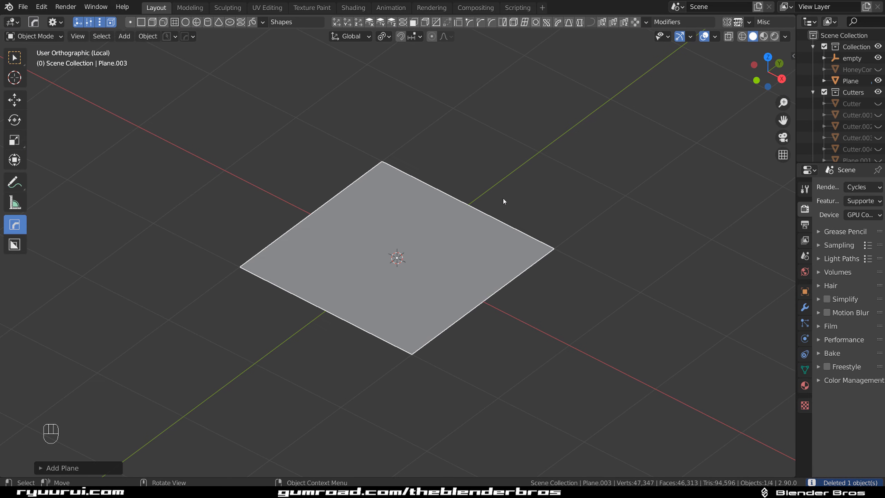
text(erx90)
key(Return)
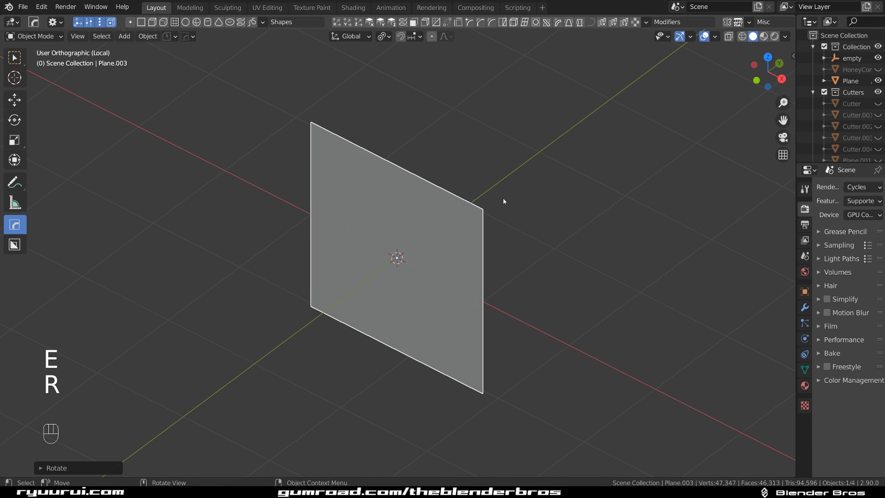
Divide the upright plane with 19 evenly spaced vertical loop cuts and move it along negative Y
key(Tab)
scroll(410, 178, up, 5)
scroll(410, 178, down, 5)
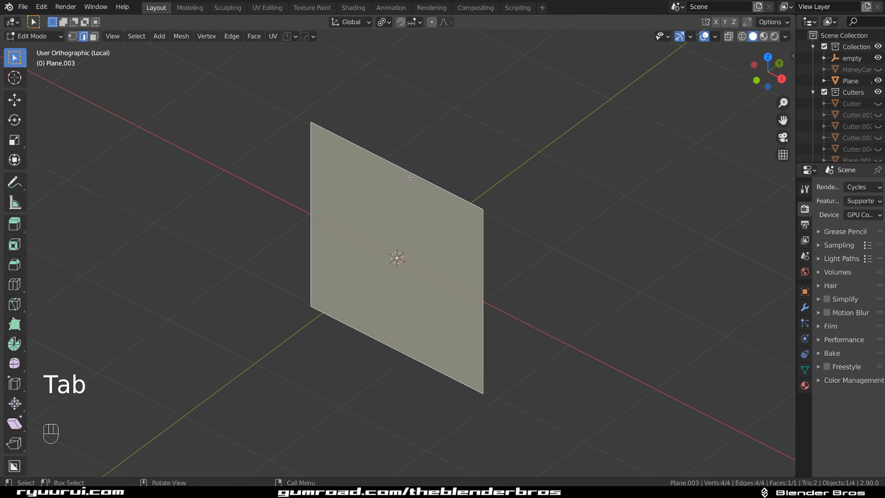
key(ctrl+r)
scroll(409, 173, up, 16)
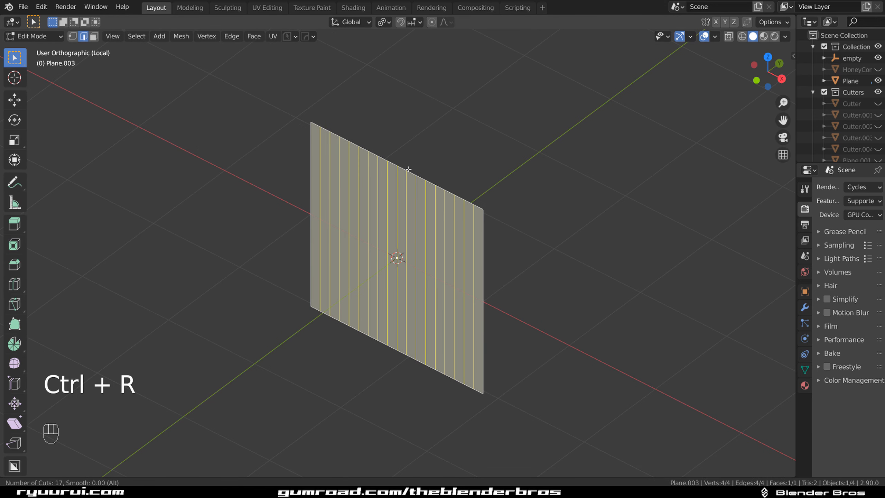
click(408, 169)
right_click(422, 136)
key(Tab)
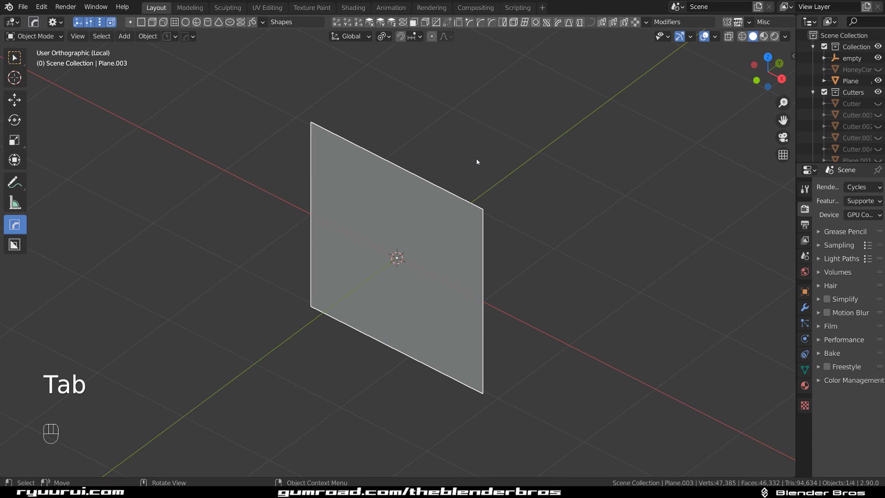
key(g)
click(402, 202)
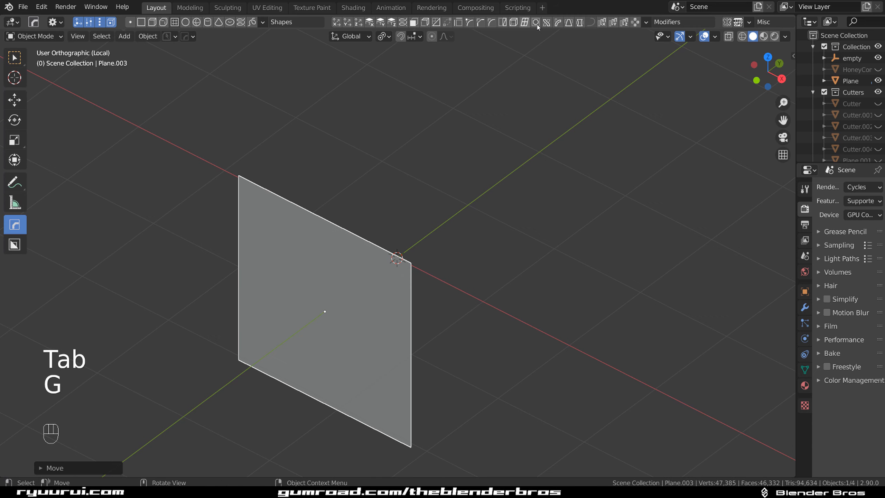
Add a Z-axis bend deform modifier to the plane and apply the object's rotation
click(546, 23)
middle_drag(405, 185, 416, 184)
key(ctrl+a)
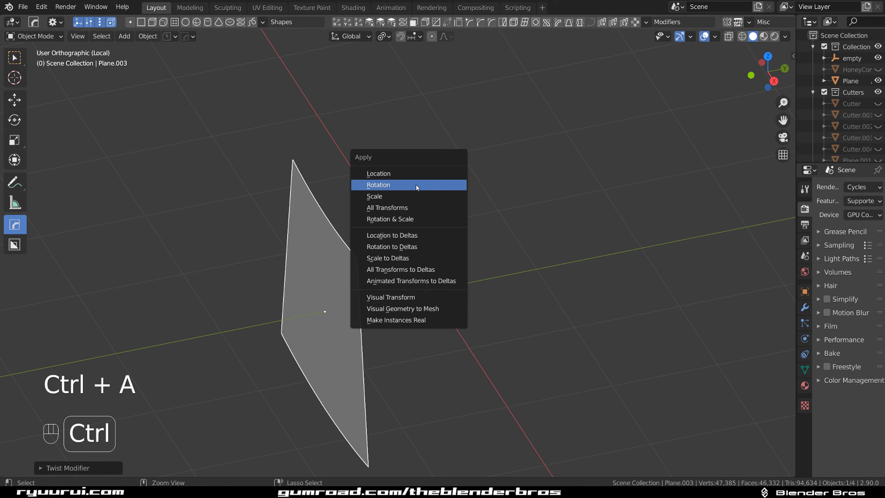
key(ctrl)
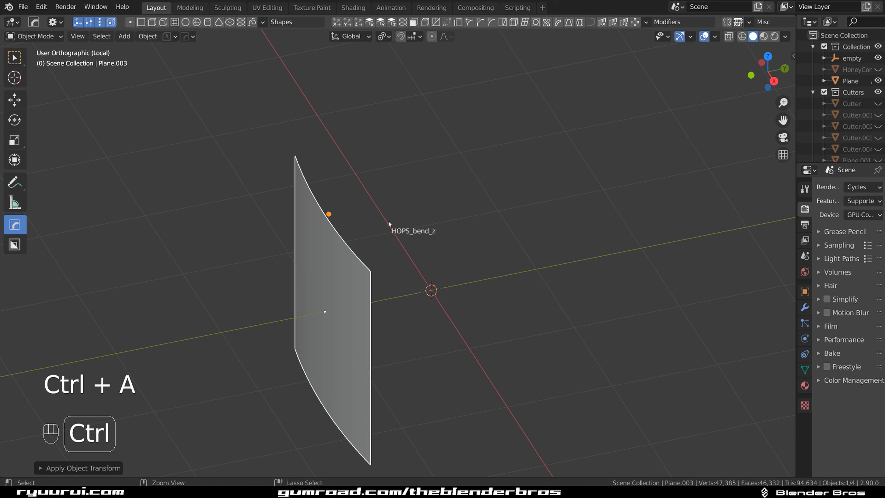
Increase the bend modifier's angle to curve the plane into a deeper arc
ctrl+right_click(328, 216)
drag(379, 201, 551, 174)
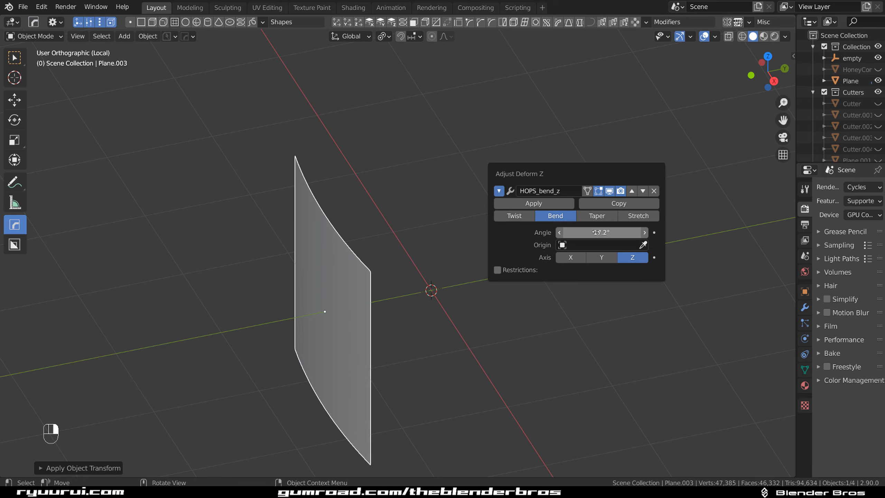
drag(593, 233, 629, 232)
click(432, 170)
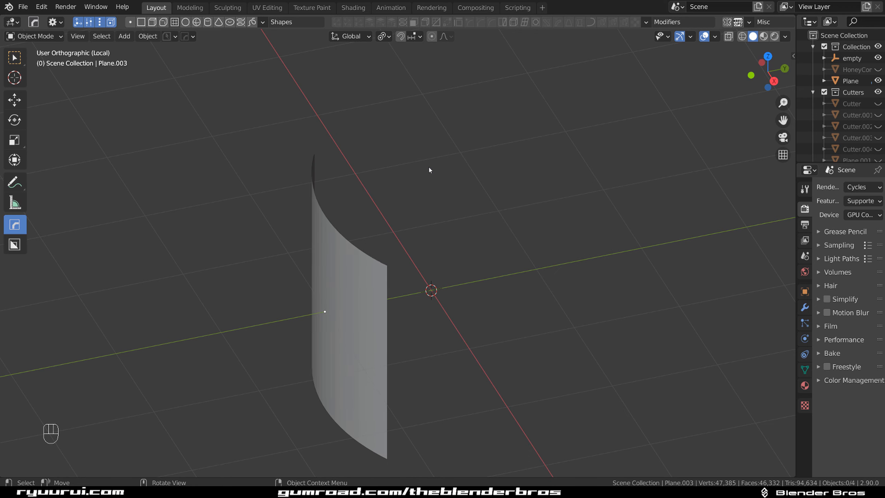
Return to the full scene and examine the turbine decal with the curved plane from above
key(q)
key(/)
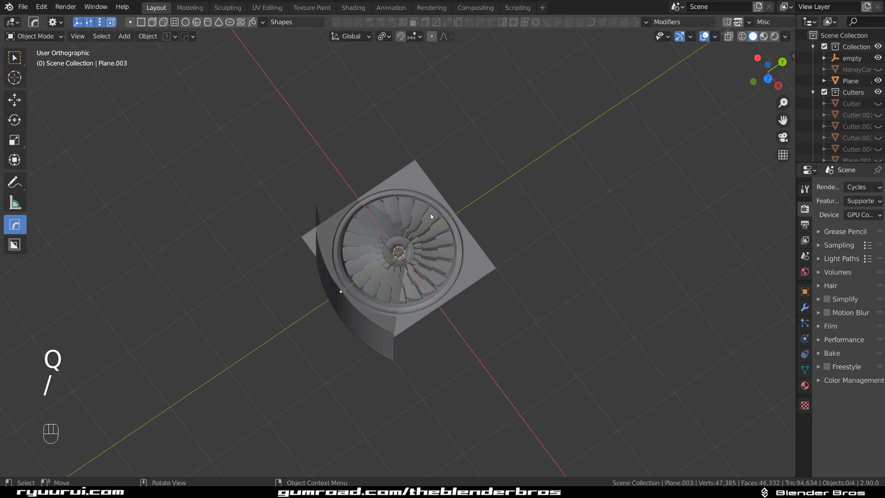
key(grave)
scroll(427, 198, up, 3)
key(KP_5)
key(KP_5)
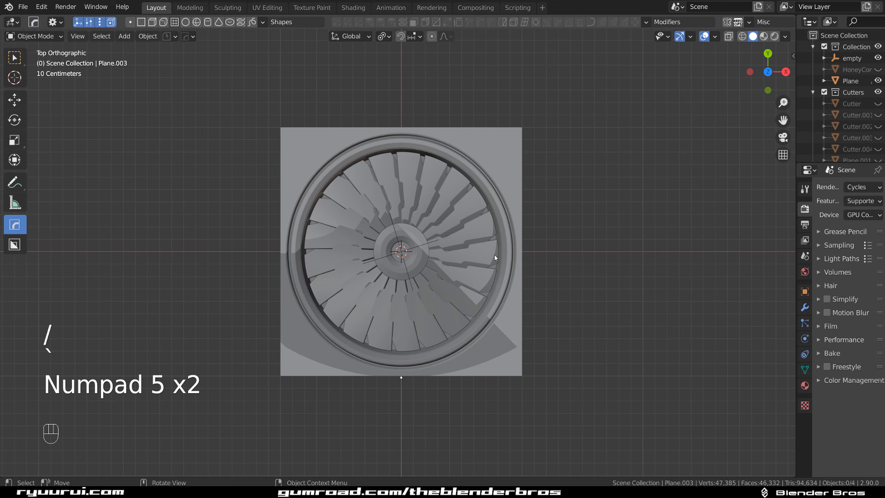
shift+middle_drag(426, 248, 425, 214)
key(q)
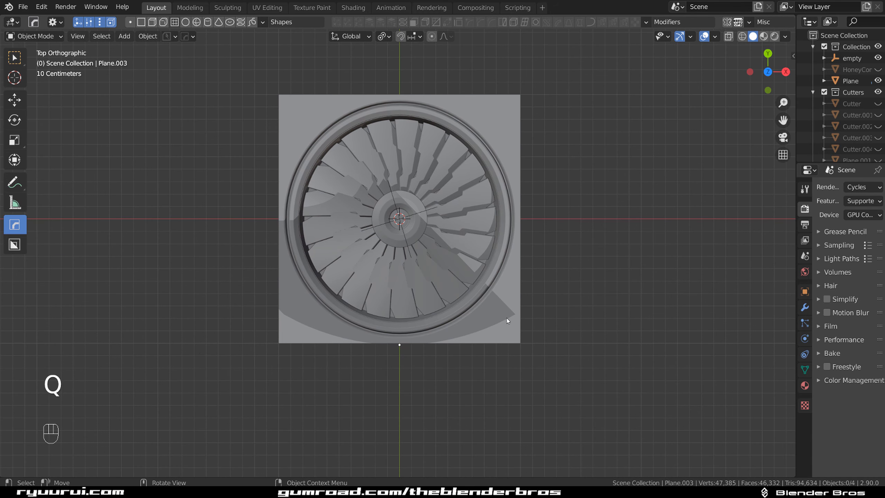
Add a Solidify modifier to the curved plane, giving it a thickness of about -0.09 m
click(506, 319)
middle_drag(507, 318, 539, 224)
key(grave)
key(q)
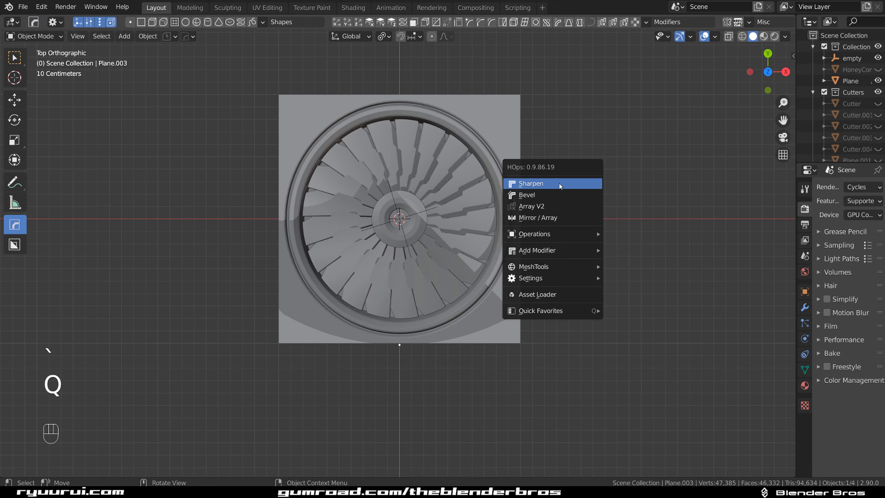
mouse_move(567, 251)
click(633, 268)
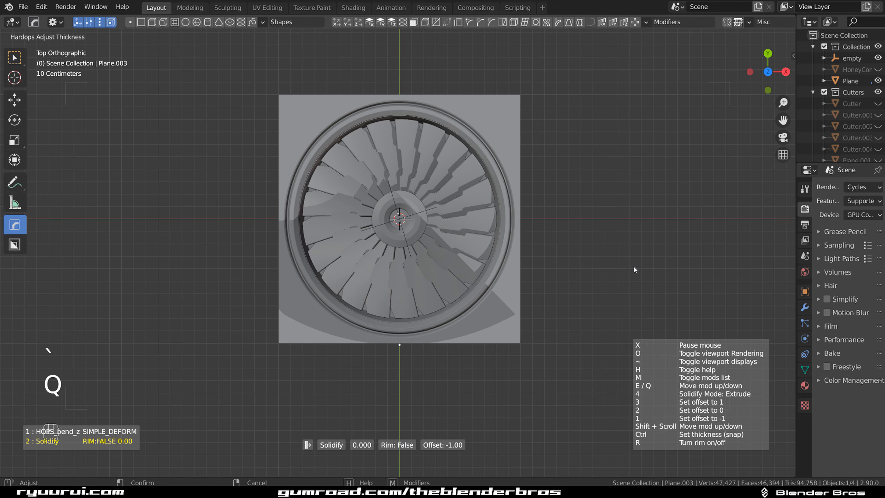
click(573, 250)
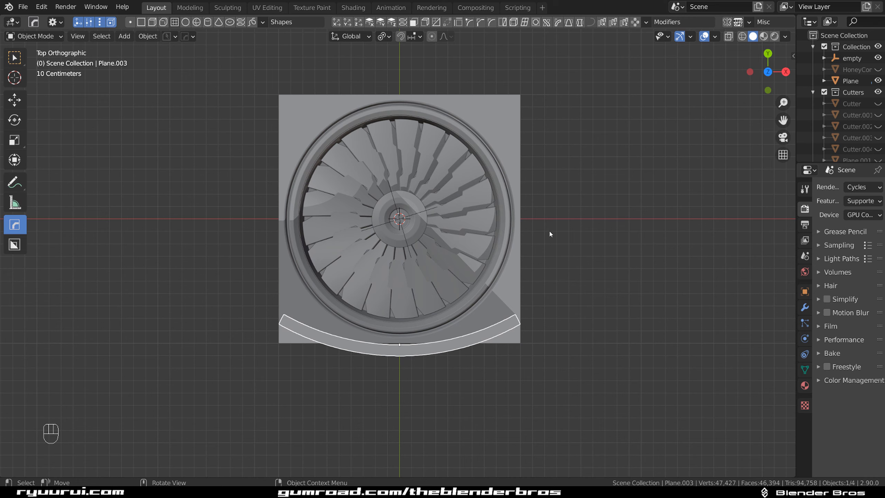
Set the curved plane's Z-axis bend angle to 112°
key(ctrl)
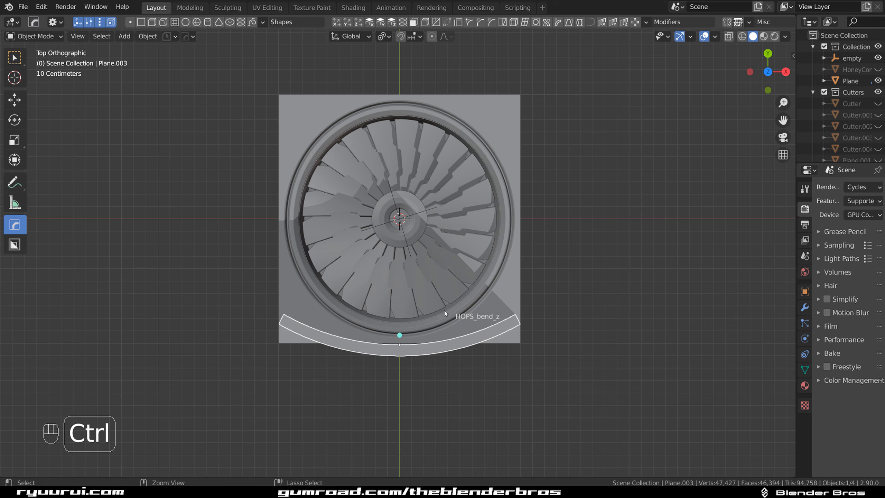
ctrl+click(400, 335)
drag(529, 304, 725, 205)
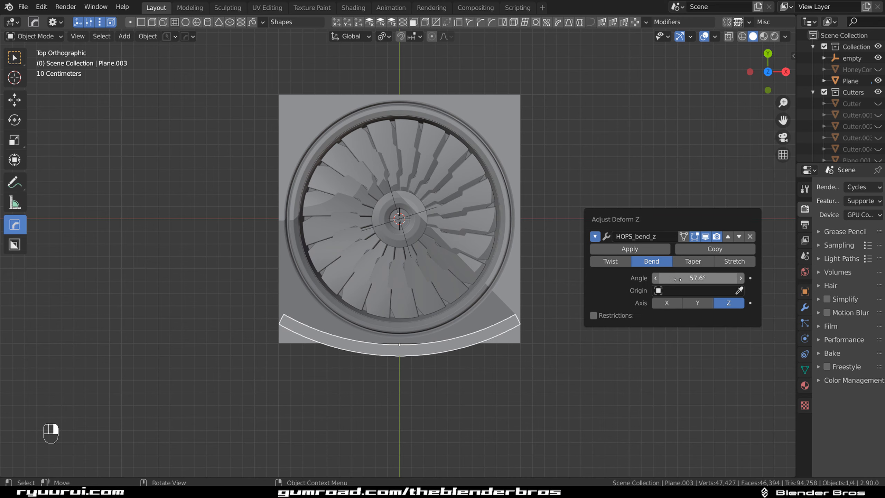
drag(697, 278, 733, 278)
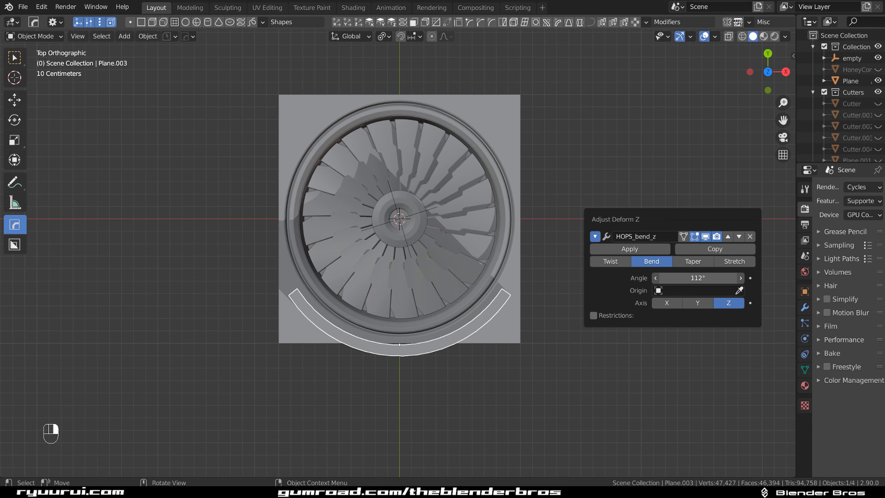
Scale the thickened arc down and move it onto the central hub, sizing it to fit inside the hub's rim
key(s)
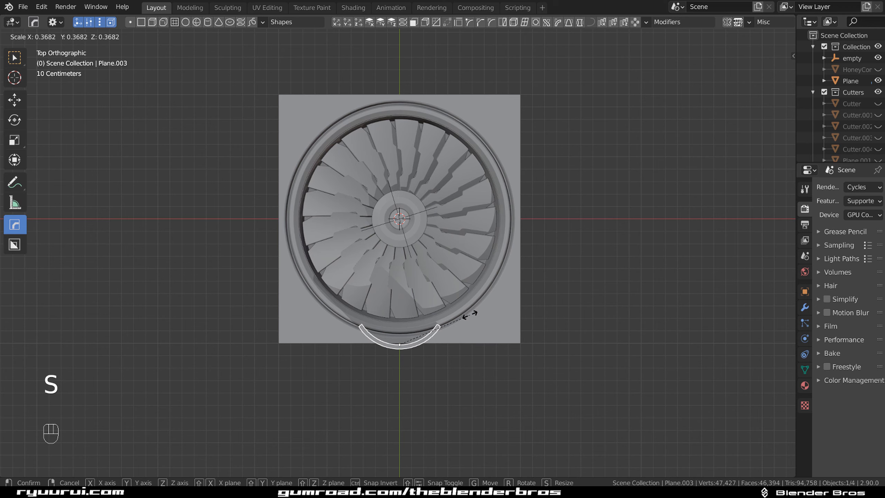
click(437, 323)
key(g)
click(426, 219)
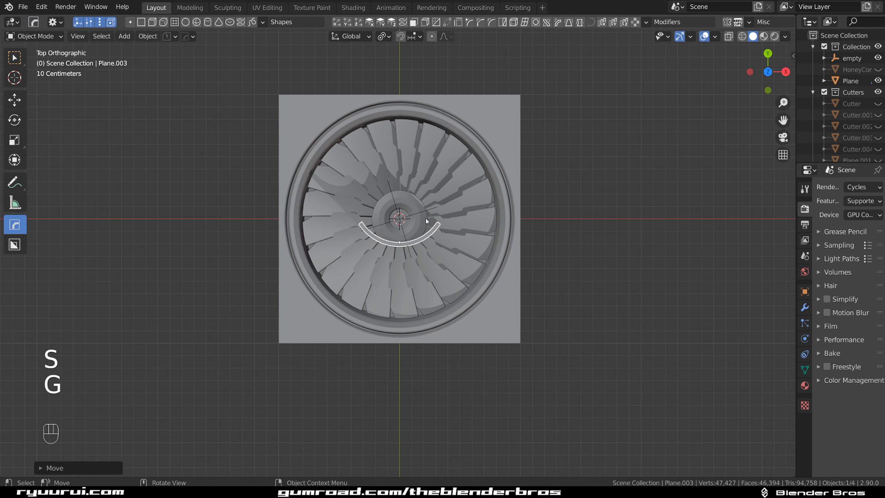
scroll(425, 218, up, 5)
key(s)
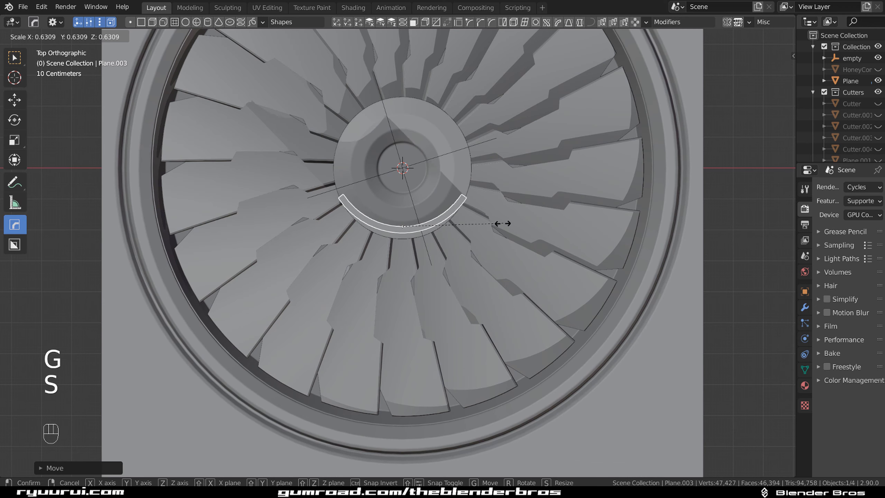
click(474, 223)
Set the arc's bend angle to 101° so it follows the hub's circular edge
scroll(506, 206, up, 3)
key(ctrl+grave)
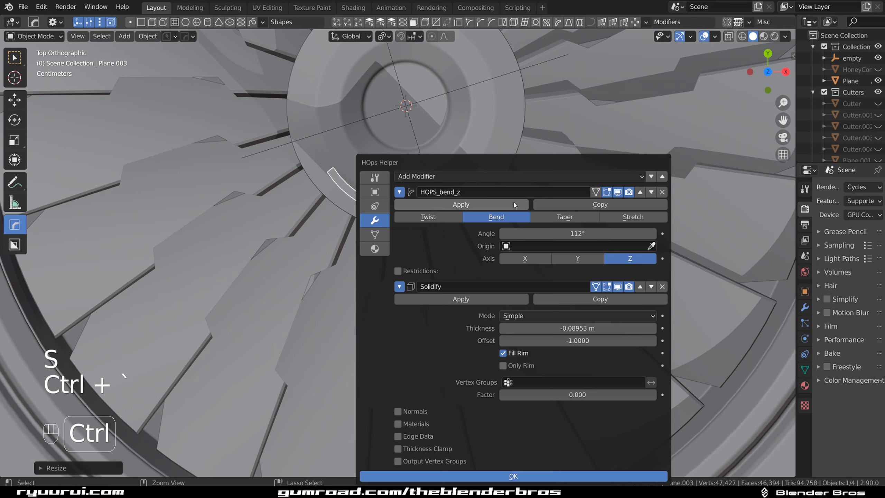
ctrl+right_click(406, 194)
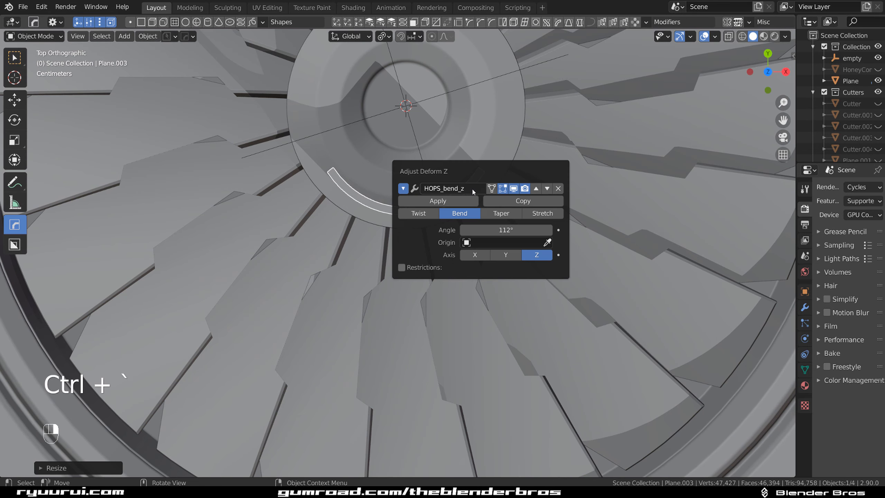
drag(539, 163, 641, 157)
shift+drag(620, 223, 624, 224)
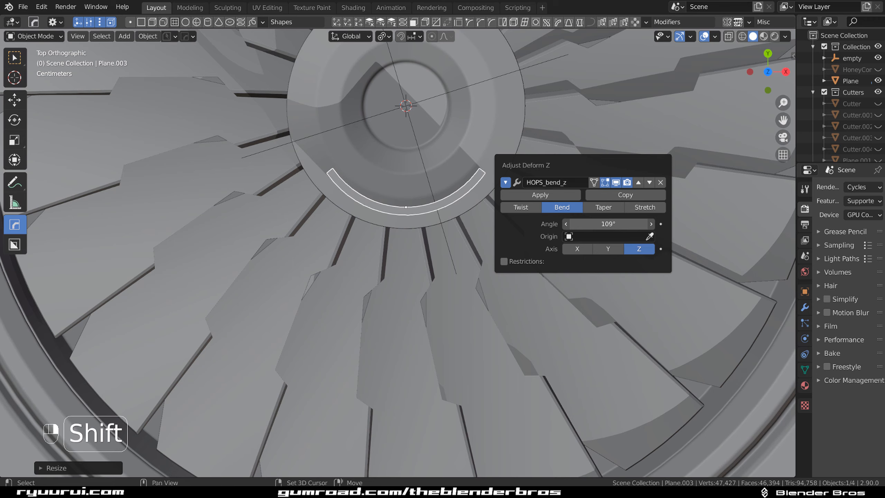
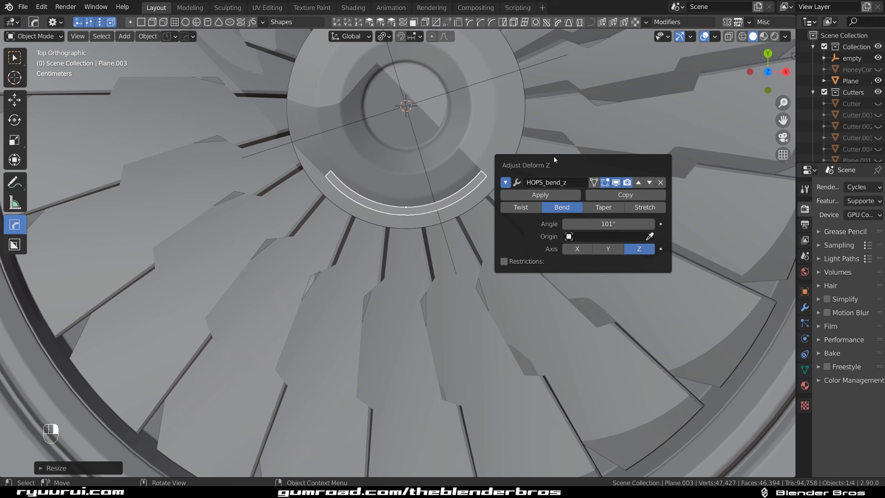
Thicken the arc slightly by setting its Solidify thickness to about -0.11 m
key(q)
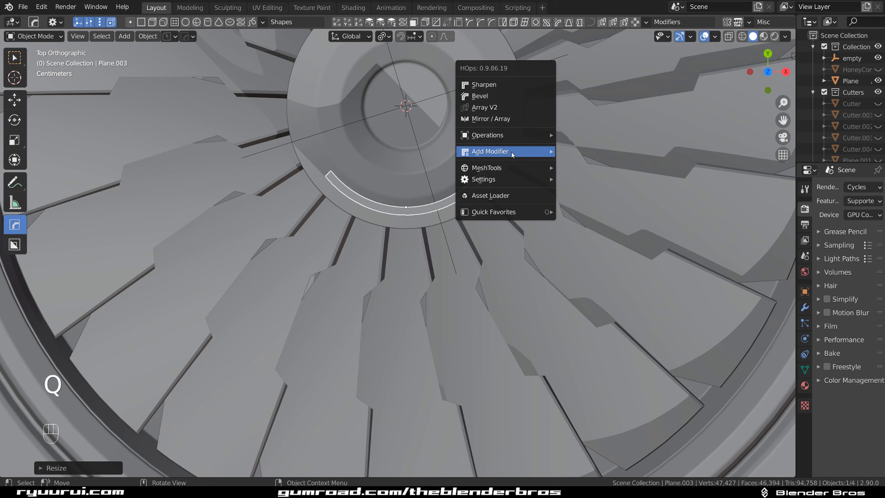
mouse_move(511, 152)
click(589, 166)
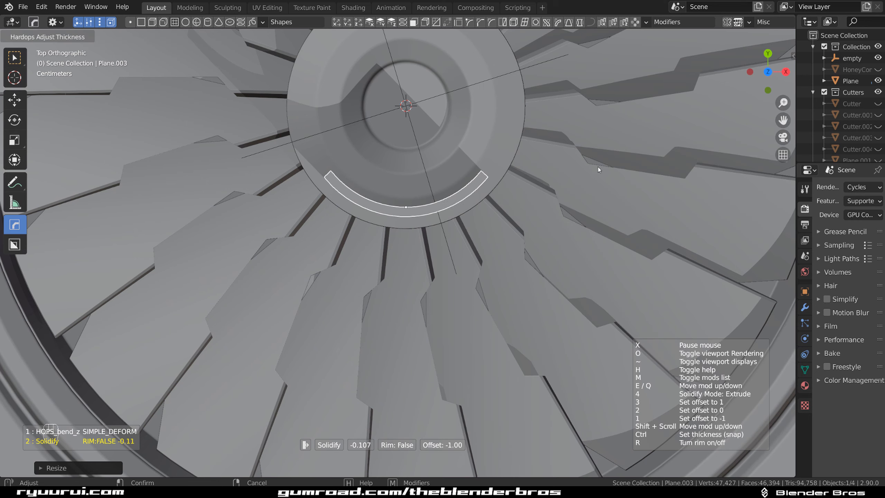
click(617, 172)
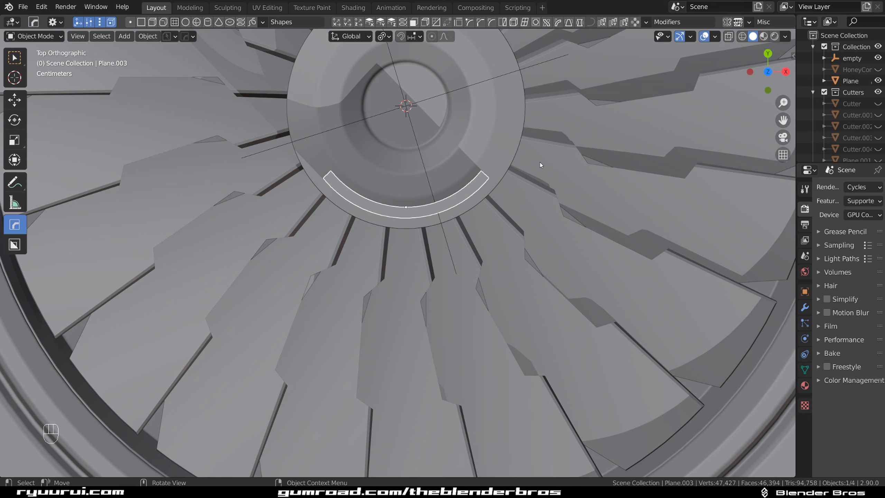
Apply the arc's bend and solidify modifiers with Smart Apply
shift+middle_drag(540, 165, 507, 252)
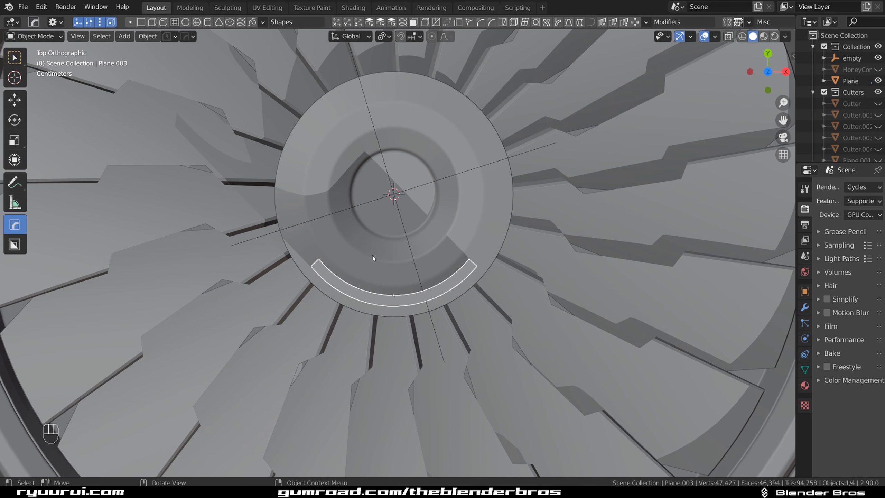
key(q)
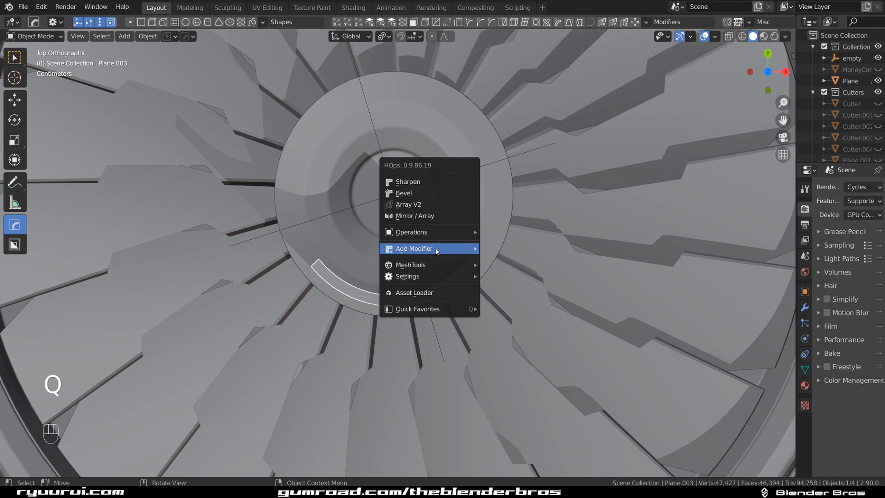
mouse_move(436, 248)
mouse_move(401, 233)
click(528, 344)
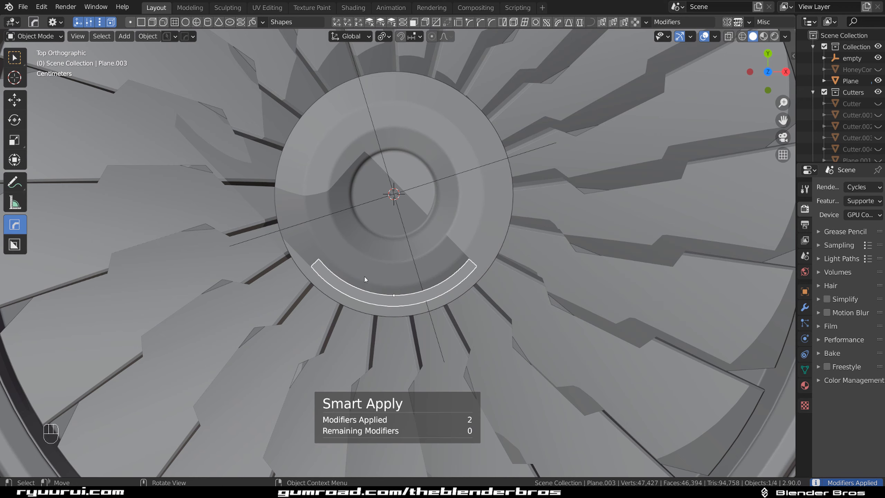
key(ctrl+z)
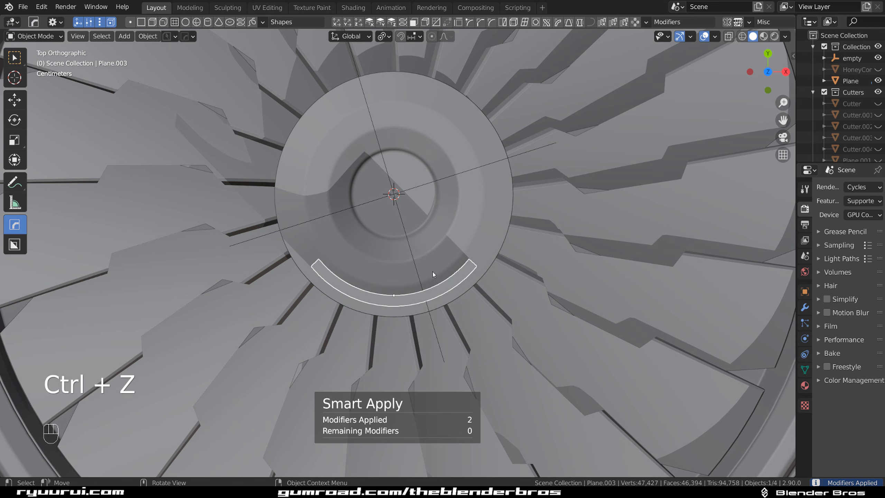
Sharpen the arc object with the HardOps Sharpen operation
middle_drag(432, 271, 351, 197)
key(q)
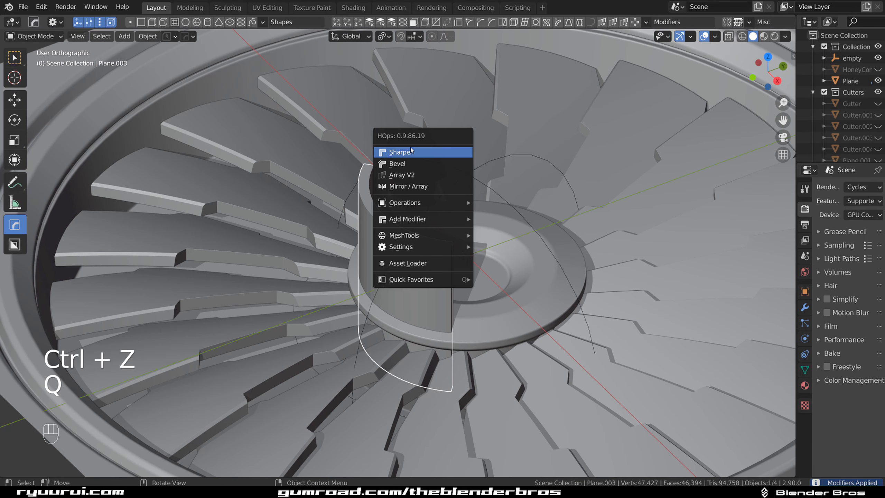
click(412, 151)
scroll(424, 180, up, 2)
middle_drag(423, 180, 467, 174)
Bevel the four vertical corner edges at the arc's ends with 10 segments and a width of about 0.035 m
key(Tab)
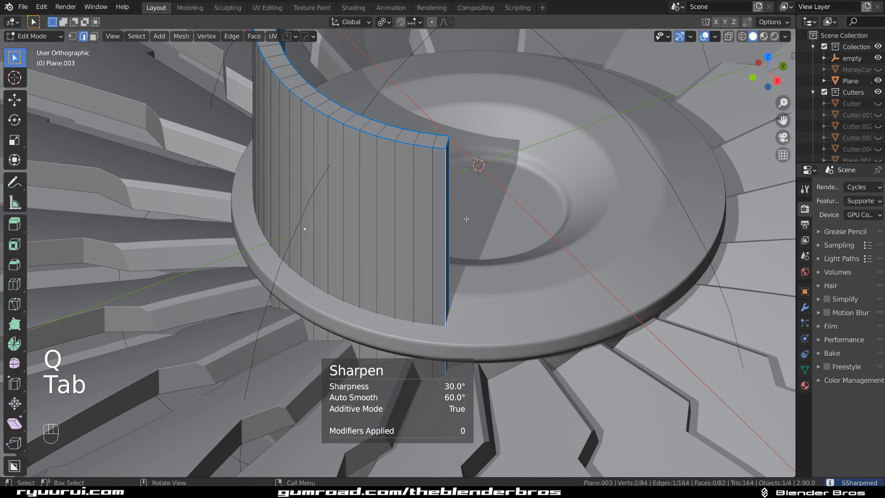
scroll(451, 213, up, 3)
shift+click(461, 204)
middle_drag(461, 204, 730, 193)
scroll(581, 236, down, 4)
scroll(730, 193, up, 4)
shift+click(455, 235)
middle_drag(456, 236, 600, 272)
shift+middle_drag(599, 271, 417, 223)
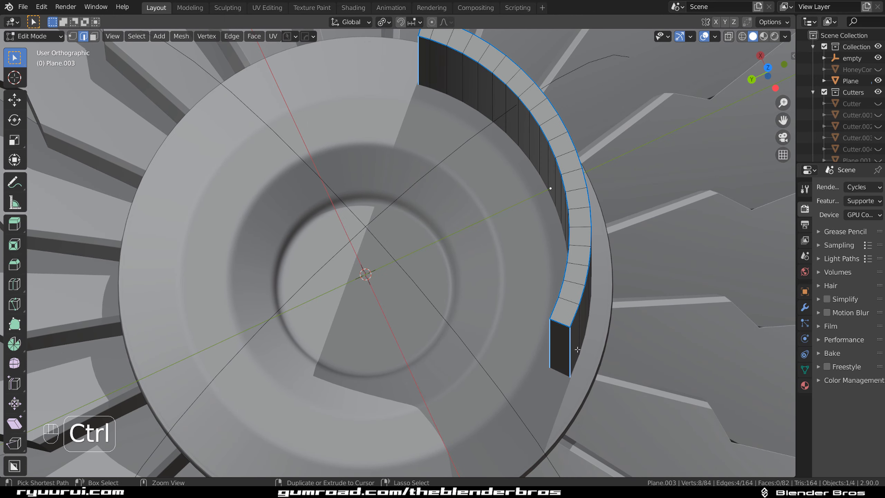
key(ctrl+b)
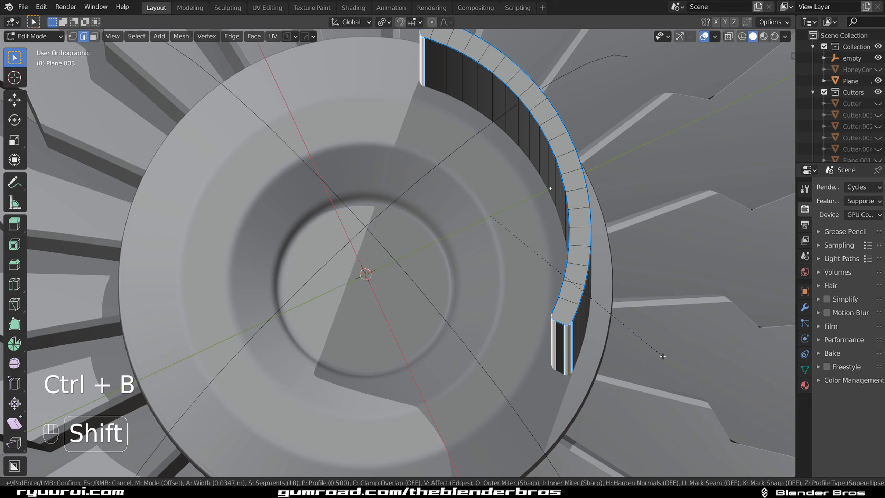
click(663, 356)
key(Tab)
Raise the arc along the Z axis until only its lower end sinks into the hub's surface
scroll(557, 179, down, 2)
middle_drag(557, 179, 507, 216)
key(g)
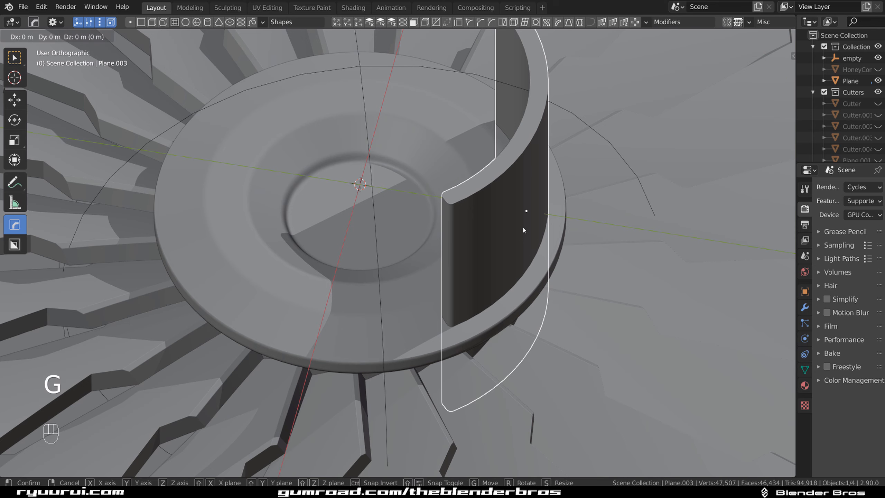
key(z)
click(522, 154)
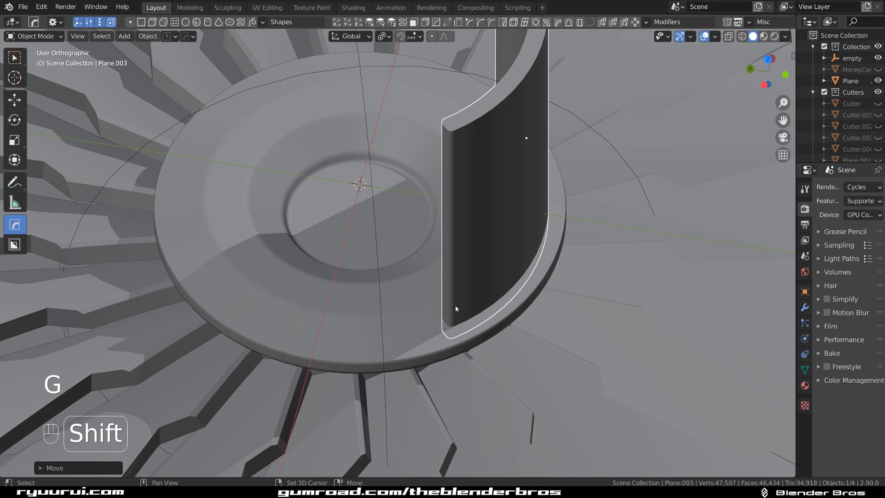
Cut the arc out of the hub with a Boolean difference and hide the cutter
key(q)
click(435, 304)
middle_drag(529, 270, 505, 197)
key(h)
scroll(505, 197, up, 3)
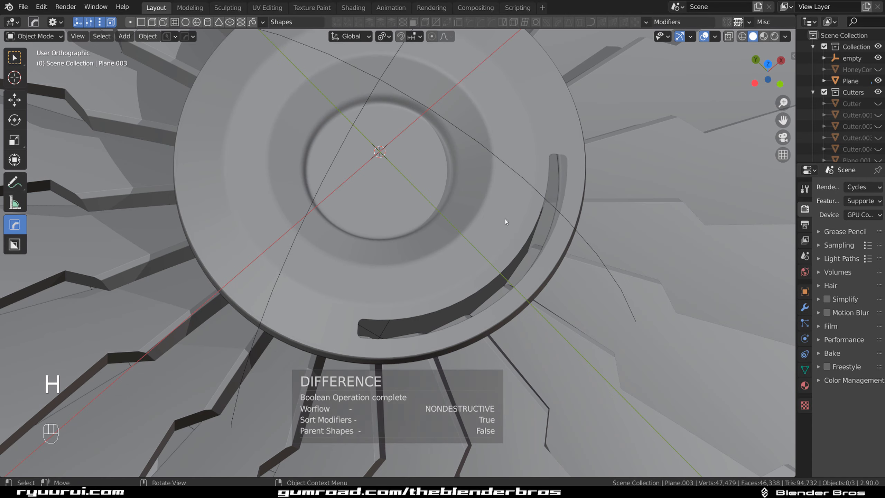
Select the turbine base and use Bool Scroll to reveal and select its arc-shaped Boolean cutter
click(506, 226)
key(q)
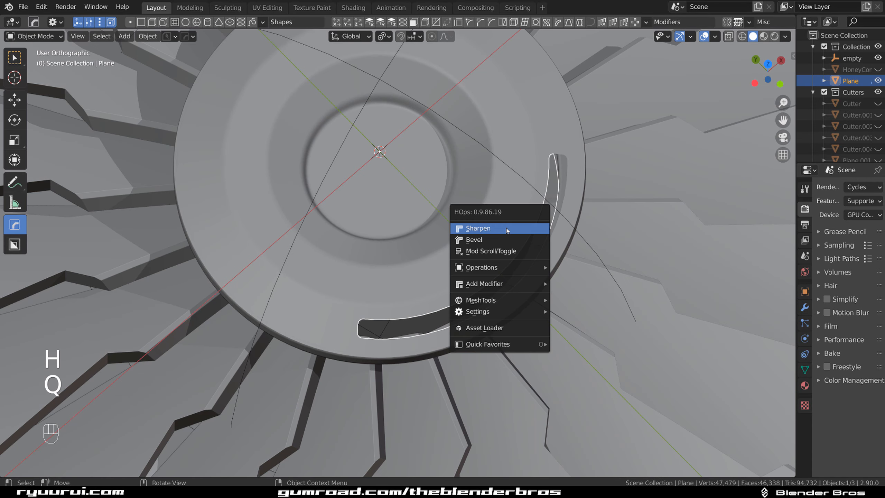
click(512, 253)
middle_drag(511, 253, 527, 219)
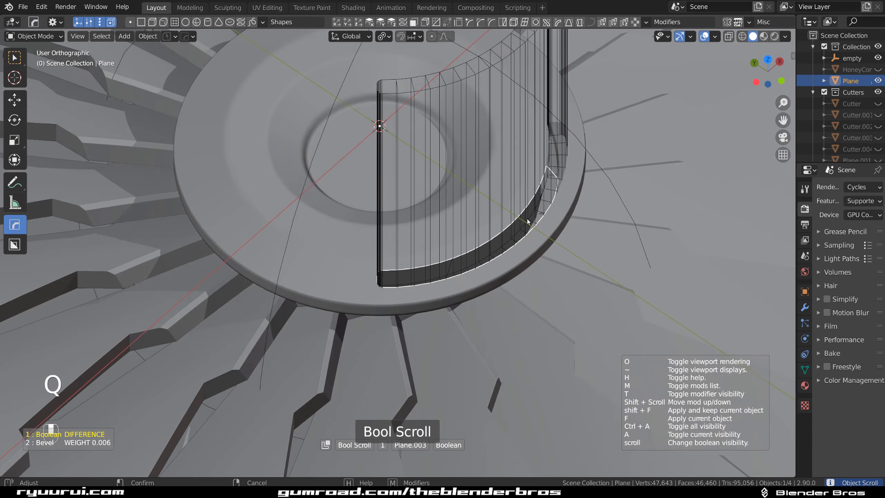
click(531, 190)
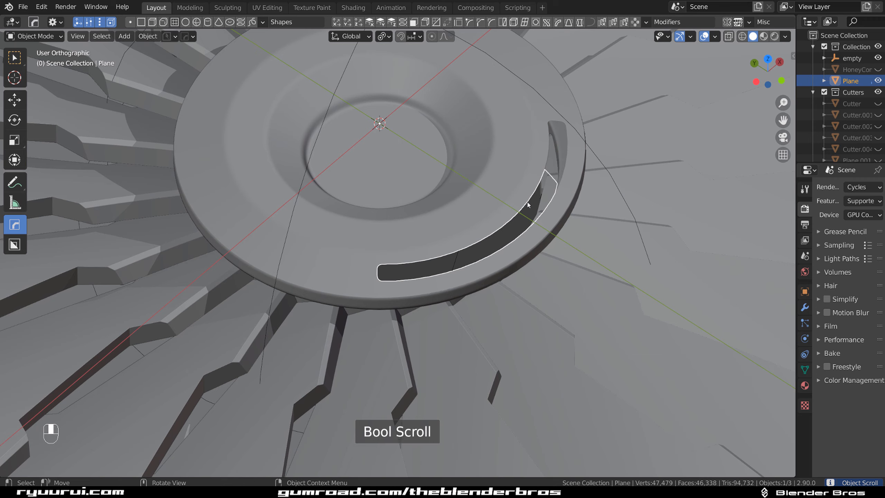
key(q)
click(536, 178)
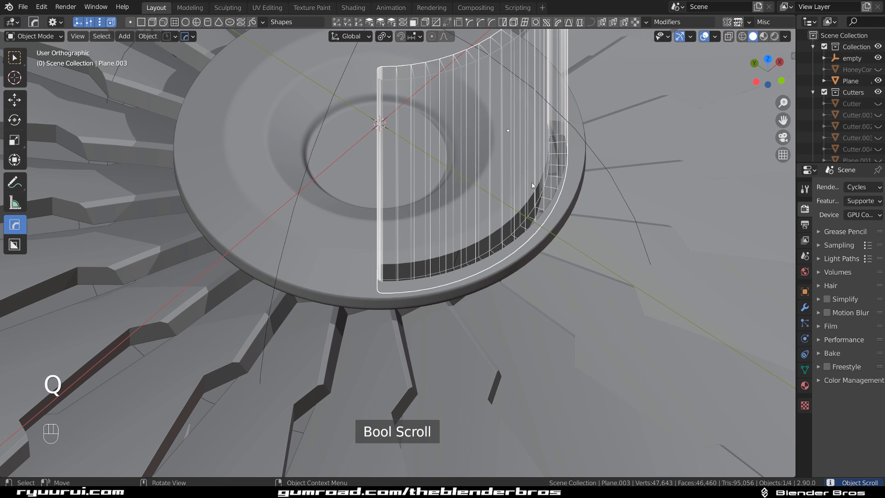
Move the arc cutter up about 0.0215 m along the Z axis to make the hub slot shallower
key(g)
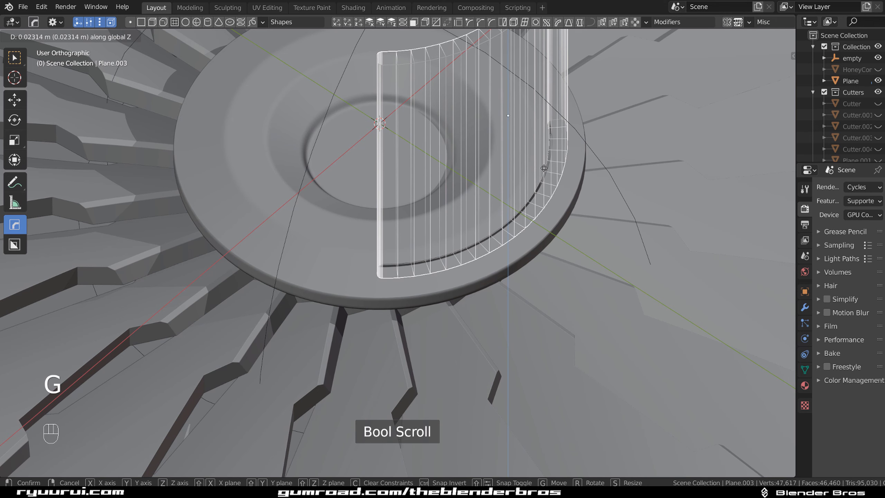
key(shift)
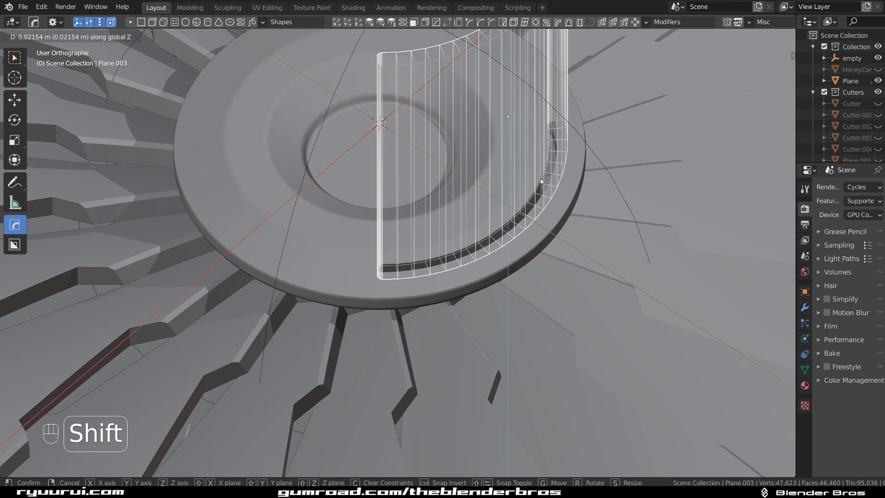
click(541, 181)
Isolate the turbine base and the arc cutter together in local view
key(slash)
key(slash)
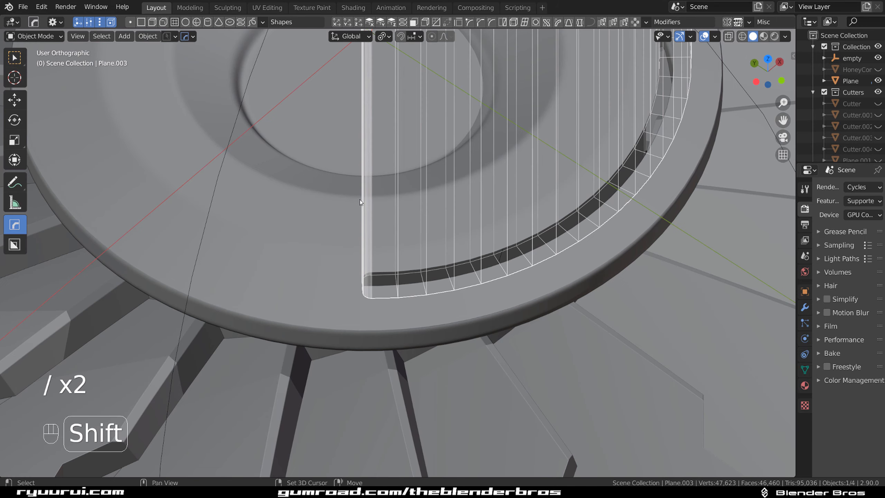
shift+click(359, 202)
key(slash)
Examine the turbine base's mesh and open lower side around the hub slot, together with the arc cutter
middle_drag(380, 208, 409, 172)
scroll(408, 173, up, 1)
click(623, 263)
key(Tab)
click(610, 268)
scroll(469, 236, up, 2)
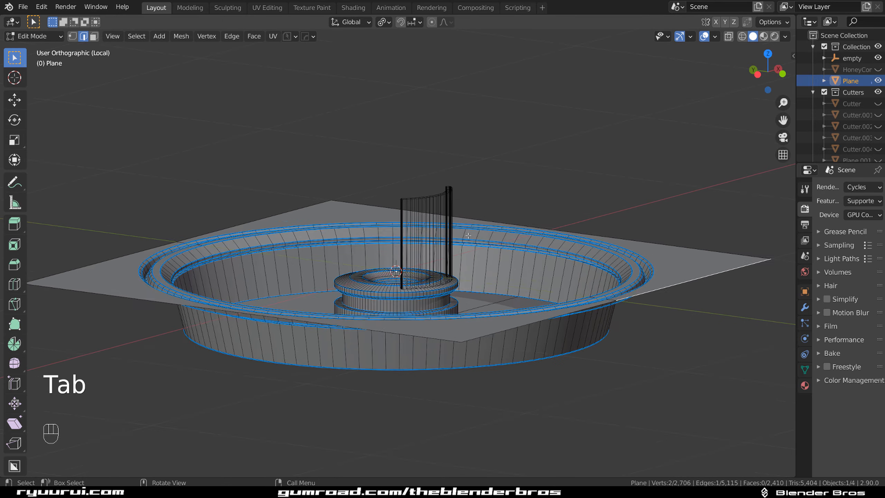
scroll(475, 274, up, 1)
middle_drag(468, 235, 459, 258)
scroll(480, 301, up, 1)
key(Tab)
scroll(459, 257, up, 4)
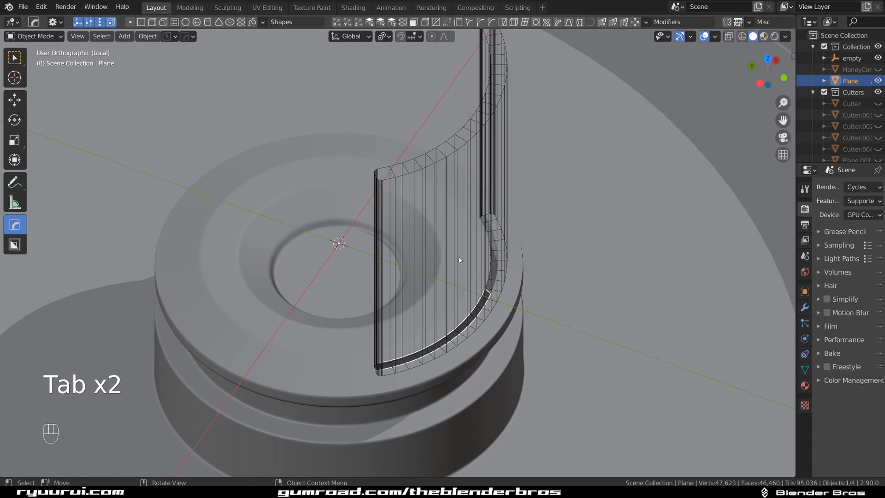
middle_drag(471, 320, 482, 273)
scroll(482, 273, down, 2)
scroll(480, 274, down, 4)
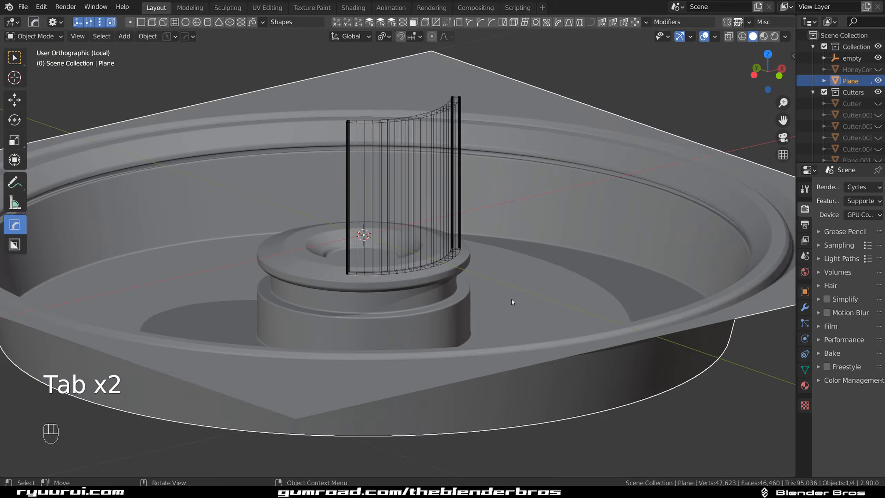
Select the turbine base's outer square border edges, extrude them downward and fill the open bottom with a face
key(Tab)
click(632, 315)
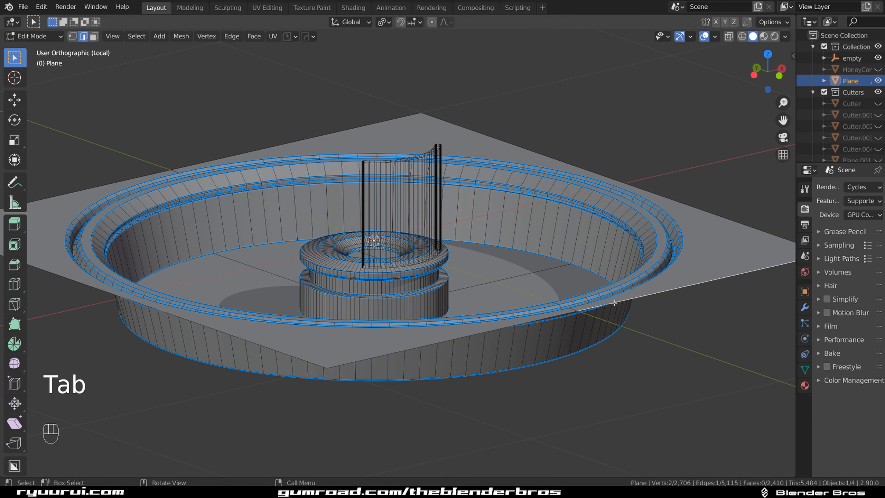
scroll(480, 295, down, 2)
middle_drag(481, 297, 494, 357)
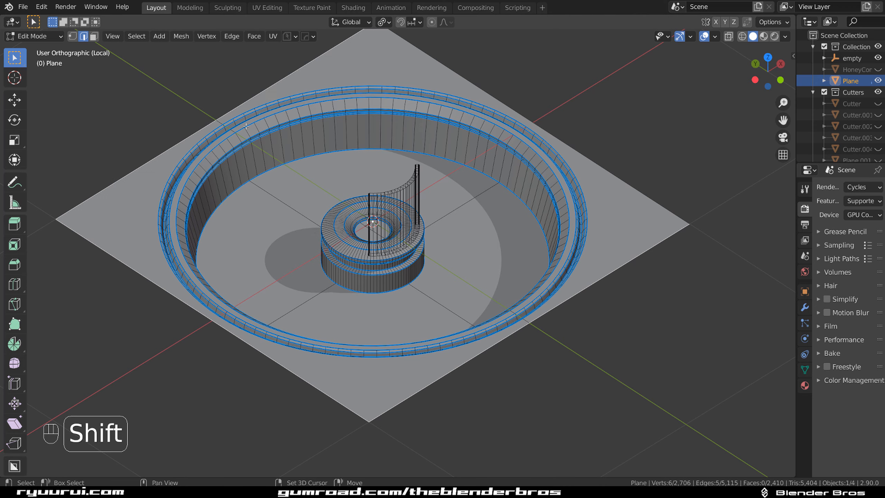
middle_drag(558, 213, 548, 192)
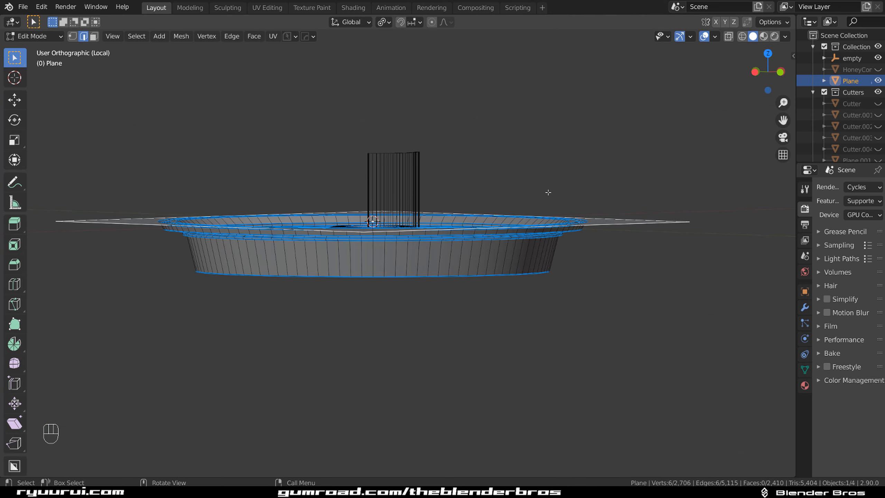
key(e)
click(563, 313)
key(f)
middle_drag(561, 308, 522, 227)
Move the arc cutter down about 0.0135 m along the Z axis to deepen the hub slot, and hide the cutter
key(g)
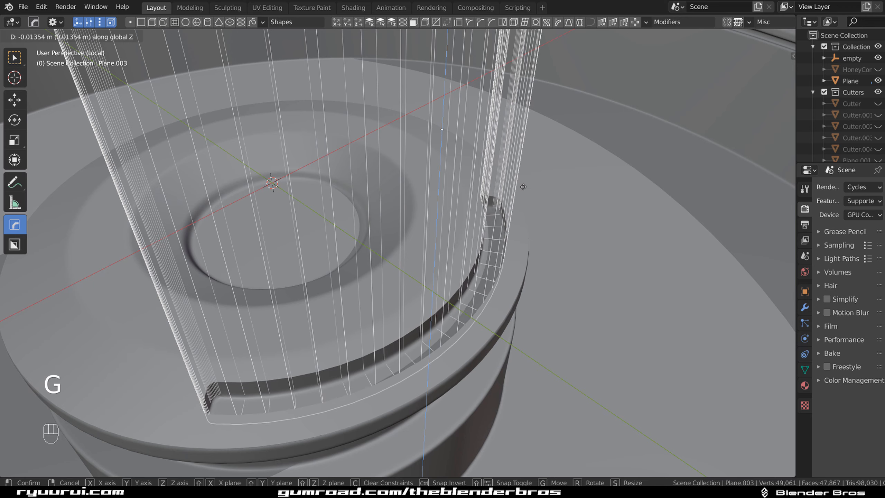
click(525, 190)
key(h)
scroll(524, 216, down, 6)
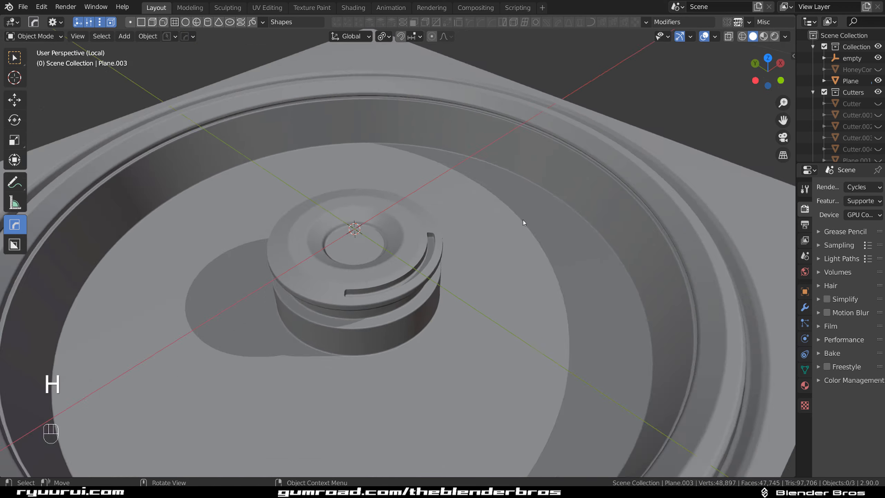
middle_drag(522, 220, 446, 203)
scroll(448, 206, up, 6)
shift+middle_drag(362, 175, 495, 326)
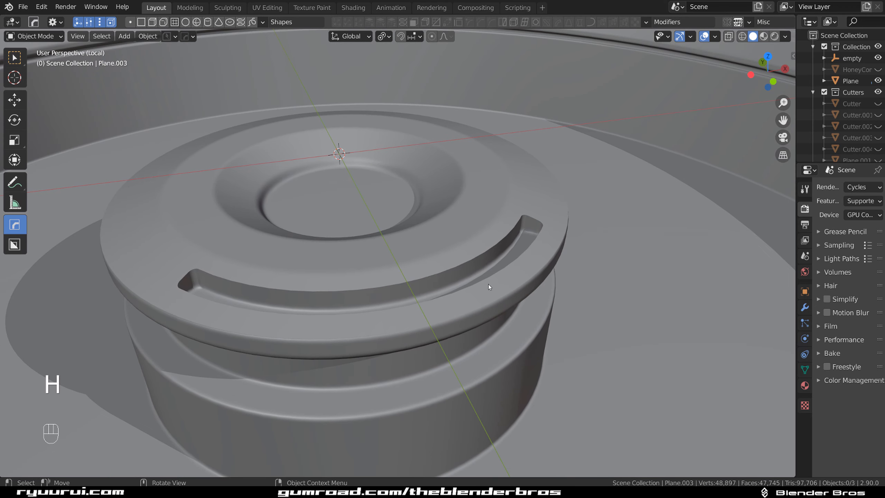
Exit local view and use the HOps scroll tool on the turbine base to reveal and select its arc cutter
scroll(488, 284, down, 5)
scroll(471, 260, down, 4)
key(KP_Divide)
scroll(472, 217, down, 3)
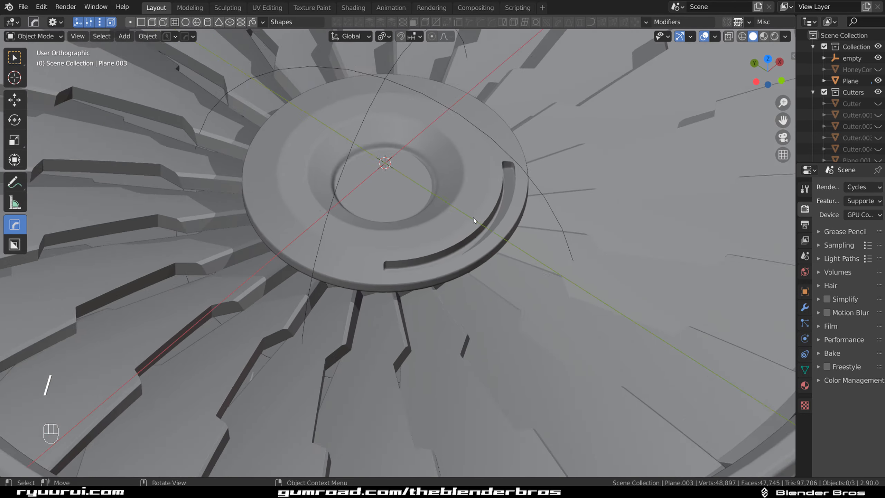
key(q)
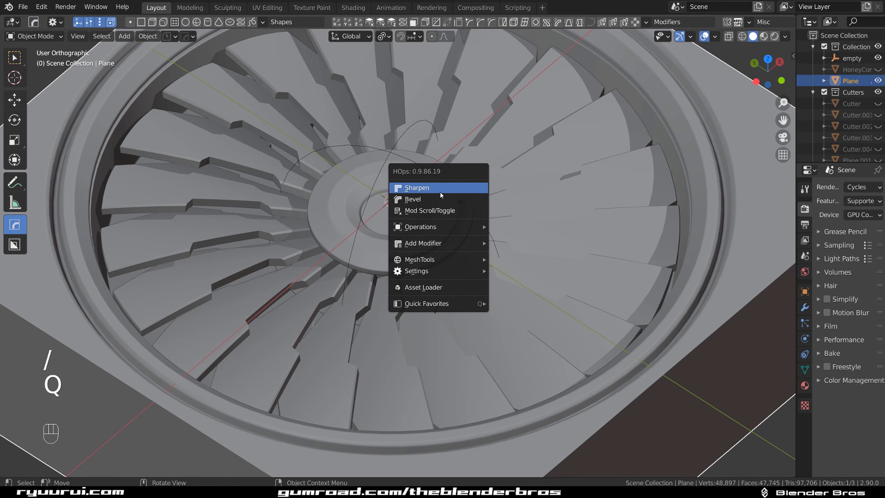
click(447, 216)
click(448, 217)
key(alt+x)
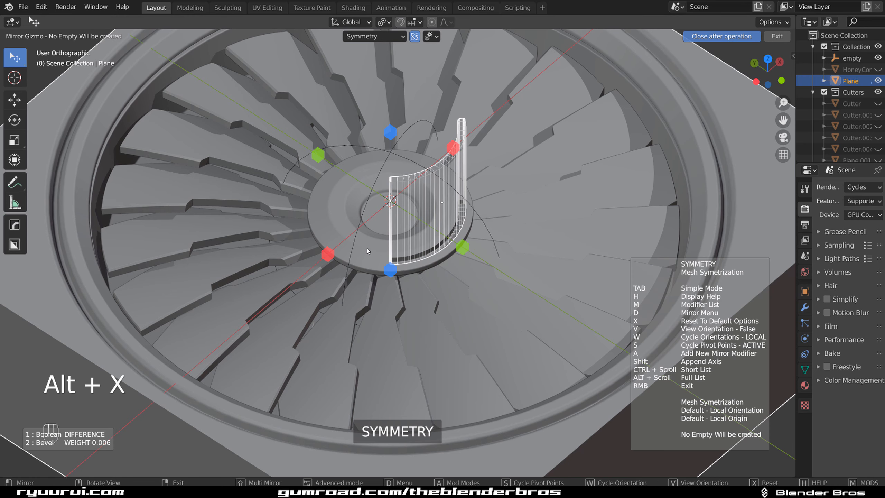
right_click(461, 254)
key(ctrl+z)
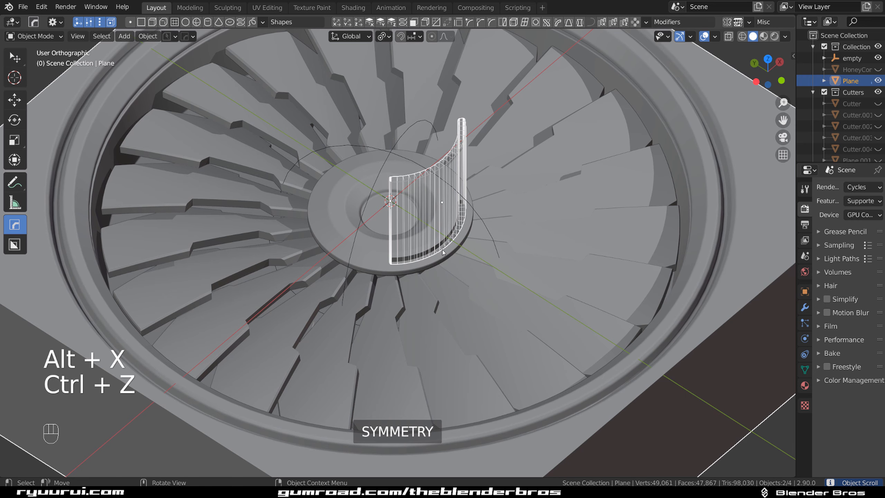
Mirror the arc cutter across the turbine base's Y axis with a Mirror modifier, and hide the cutter
key(alt+x)
ctrl+scroll(436, 249, down, 1)
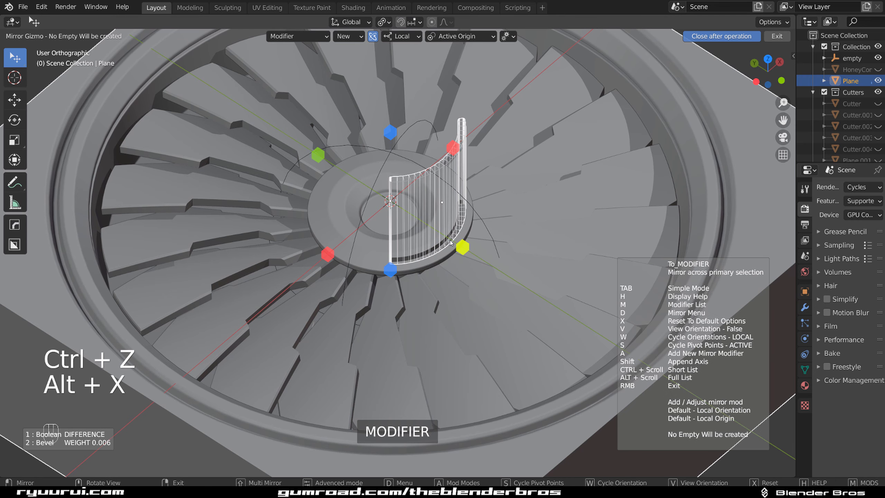
click(465, 249)
key(h)
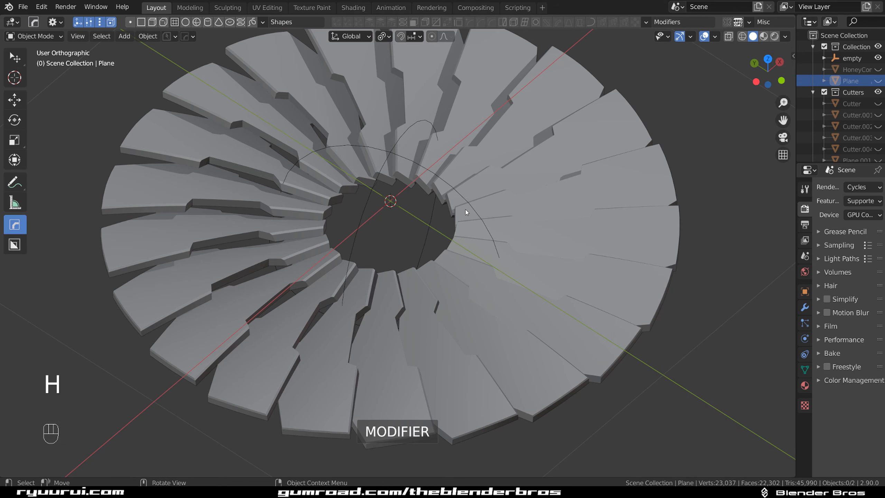
key(ctrl+z)
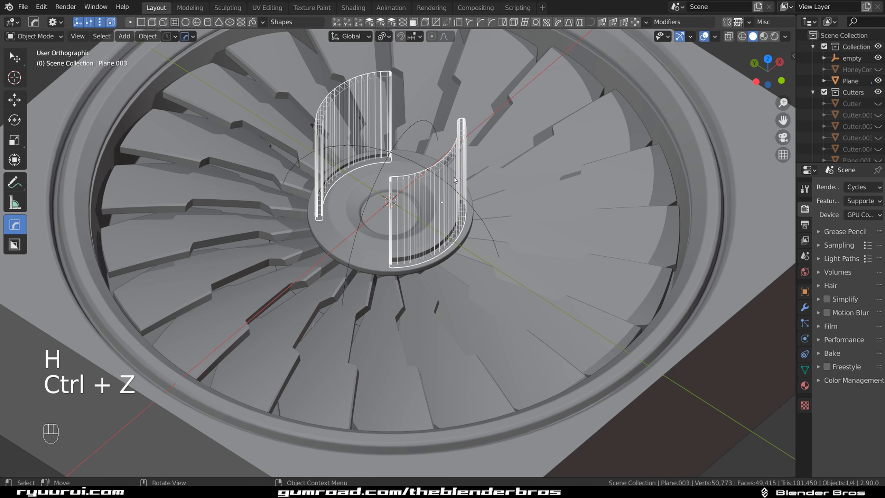
key(h)
middle_drag(454, 180, 480, 143)
scroll(438, 200, up, 3)
scroll(438, 199, up, 2)
shift+middle_drag(480, 143, 477, 244)
scroll(471, 219, up, 2)
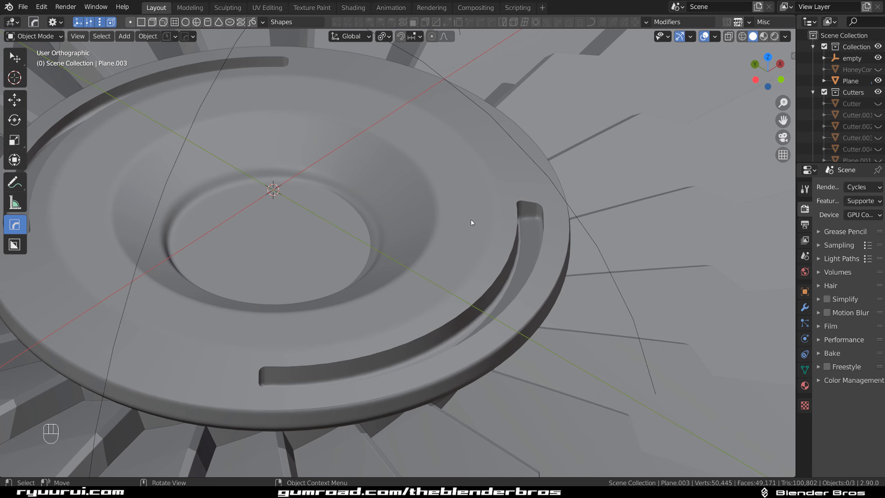
Apply the turbine base's Boolean modifiers while keeping its bevel, and sharpen the mesh with Csharp
click(472, 217)
key(q)
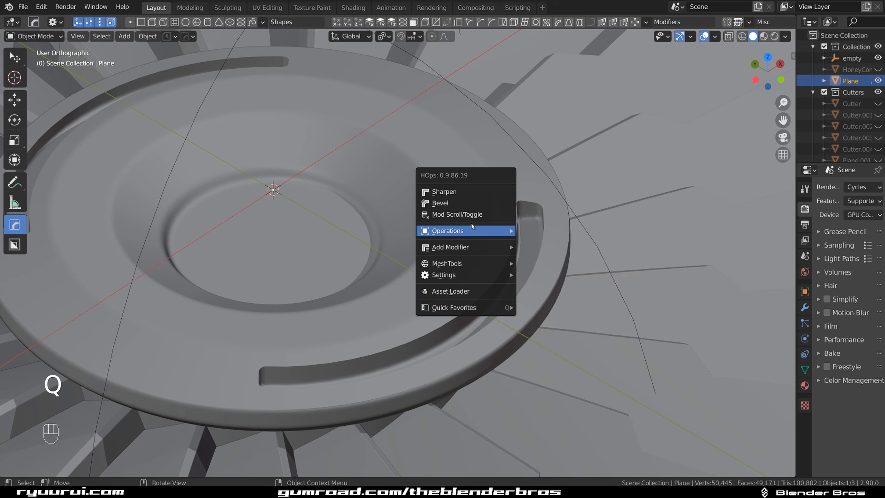
mouse_move(471, 230)
click(550, 341)
key(alt+v)
key(alt+v)
key(alt+v)
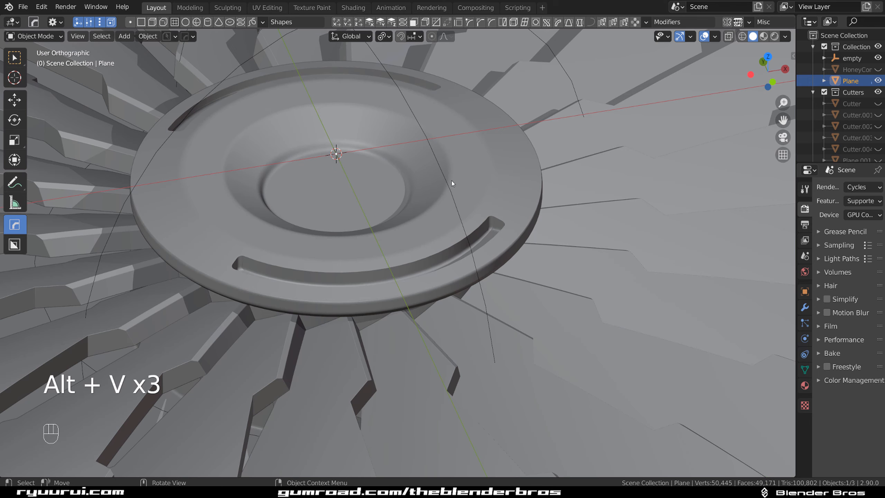
key(q)
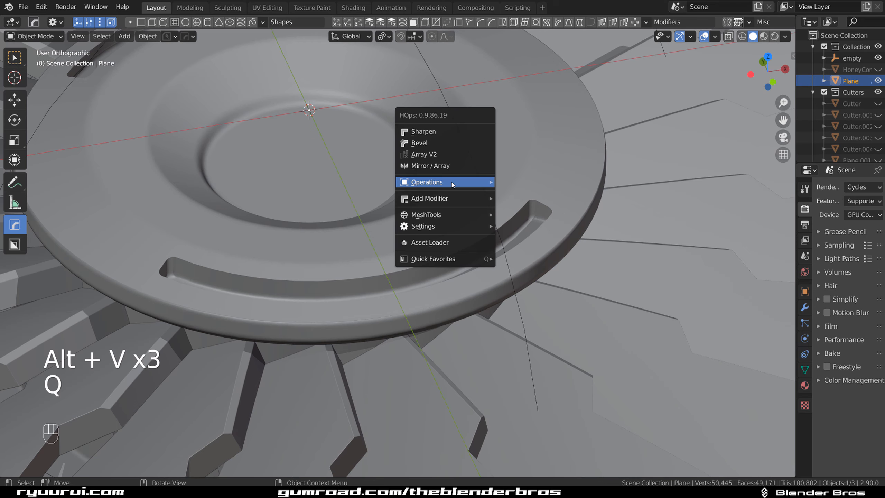
ctrl+click(443, 134)
scroll(453, 150, up, 3)
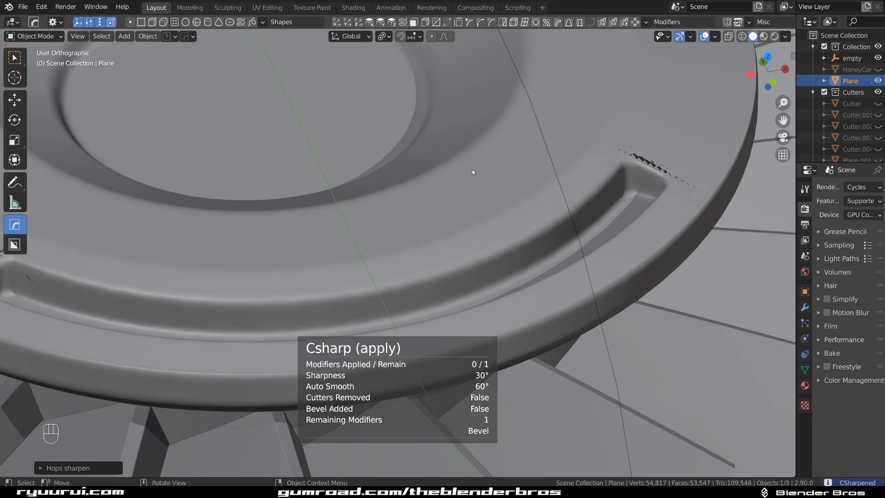
Connect the slot end's corner vertices to the surrounding hub edges and dissolve the long edge running close beside the slot
shift+middle_drag(506, 169, 384, 207)
scroll(385, 208, up, 2)
key(Tab)
click(330, 198)
shift+middle_drag(557, 206, 388, 223)
scroll(388, 223, up, 2)
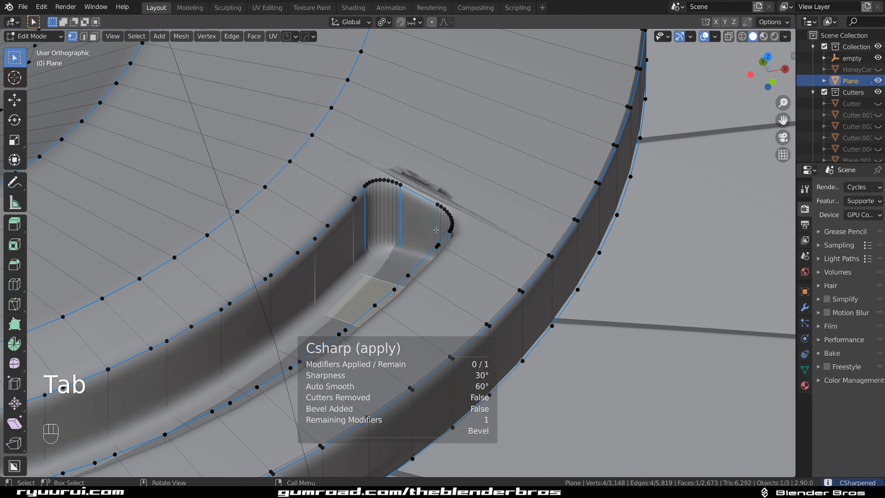
middle_drag(449, 223, 372, 207)
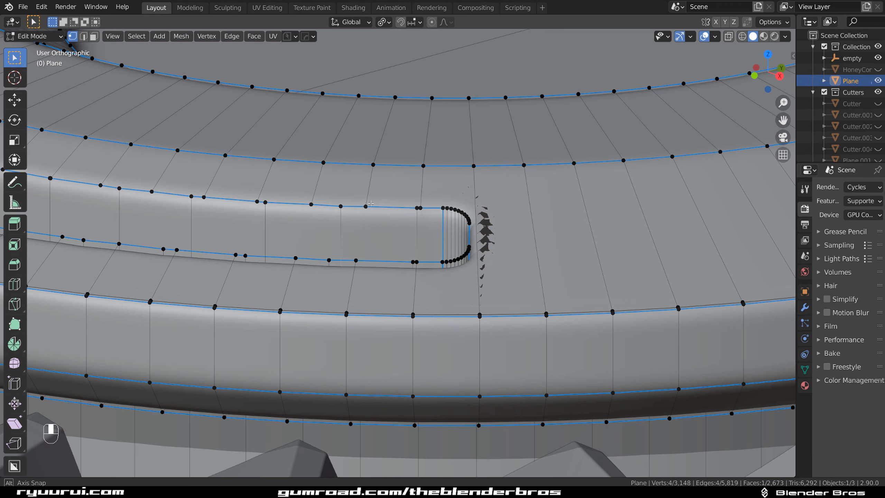
scroll(372, 208, down, 4)
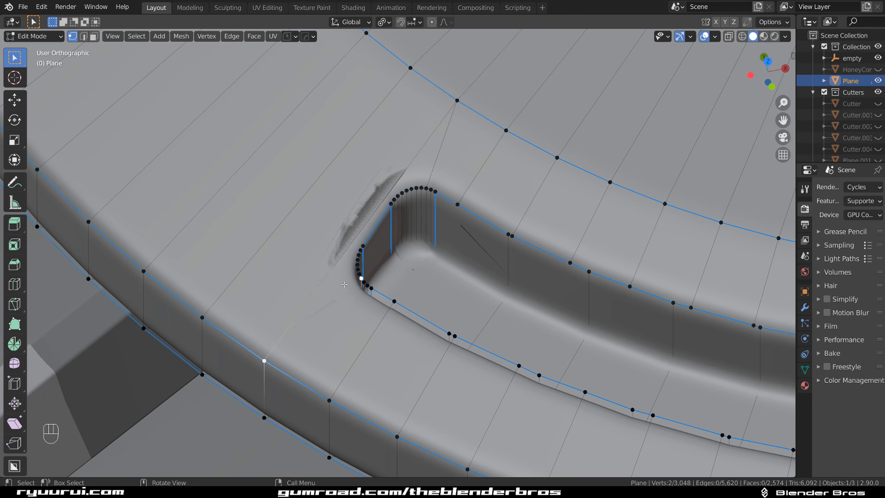
key(Tab)
key(x)
click(351, 237)
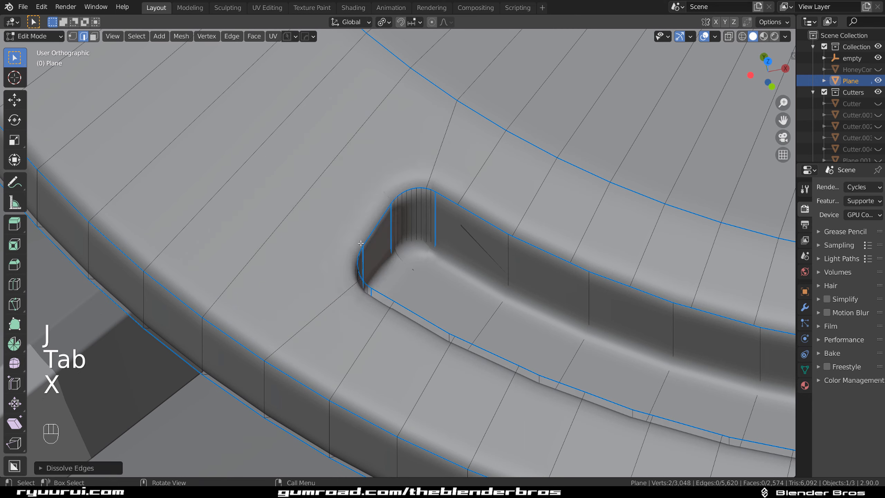
Examine the remaining ends of the two hub slots for shading artefacts
scroll(379, 251, down, 3)
shift+middle_drag(475, 262, 258, 257)
scroll(258, 257, down, 3)
shift+middle_drag(607, 179, 384, 292)
scroll(230, 281, down, 3)
scroll(316, 290, up, 3)
key(Tab)
click(326, 155)
shift+middle_drag(305, 253, 363, 149)
scroll(364, 149, down, 4)
scroll(340, 270, up, 6)
shift+middle_drag(541, 204, 414, 190)
scroll(413, 189, up, 3)
Connect the opposite slot end's corner vertices to the inner ring and outer rim, and dissolve the edge beside the slot
key(Tab)
click(126, 265)
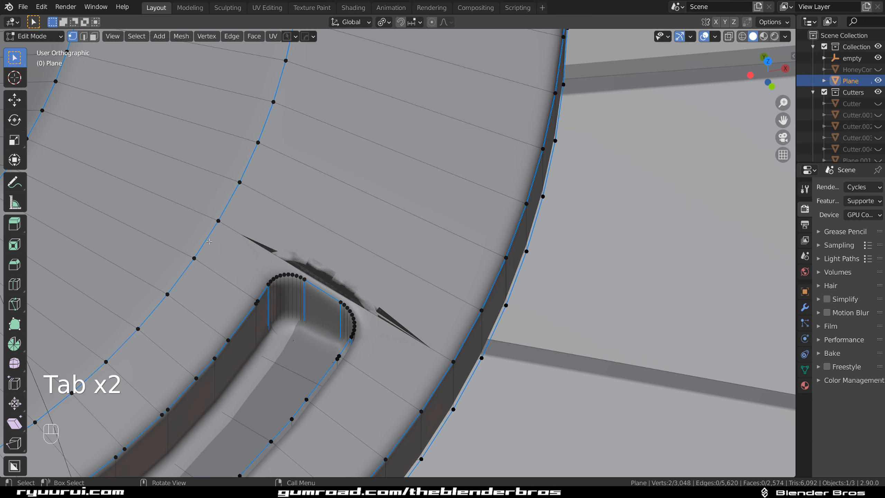
shift+click(280, 271)
key(ctrl+z)
shift+click(273, 277)
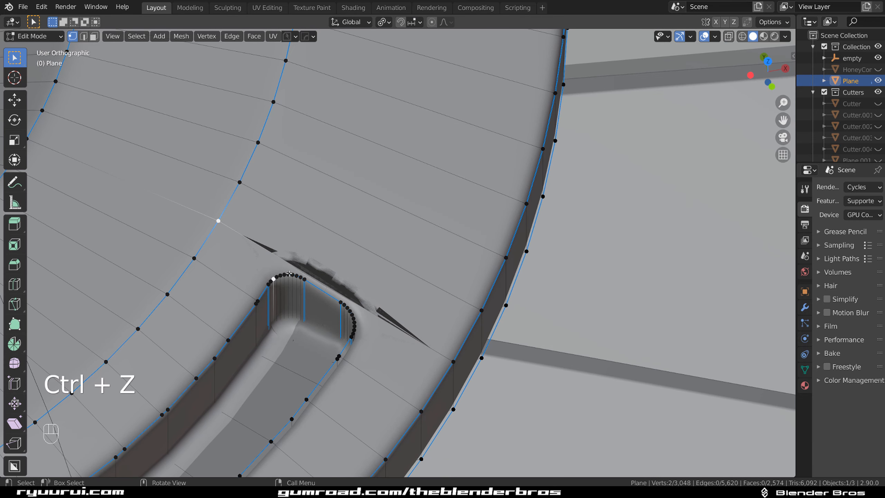
key(j)
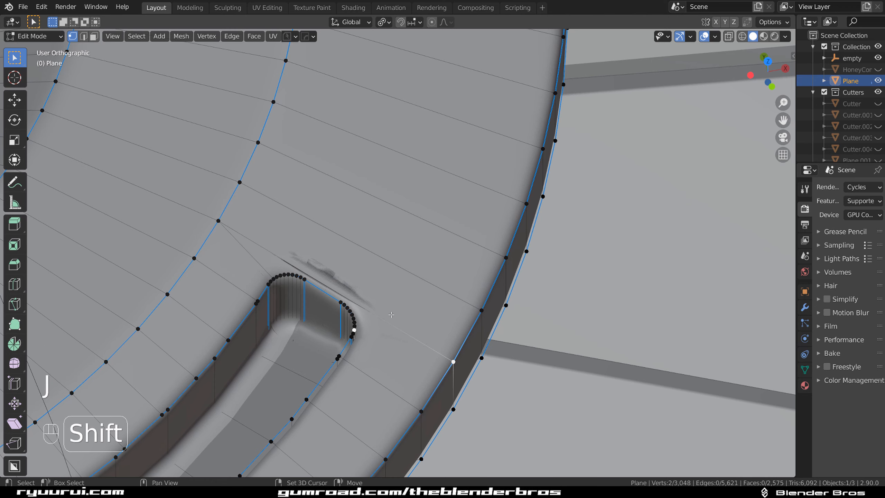
key(Tab)
key(x)
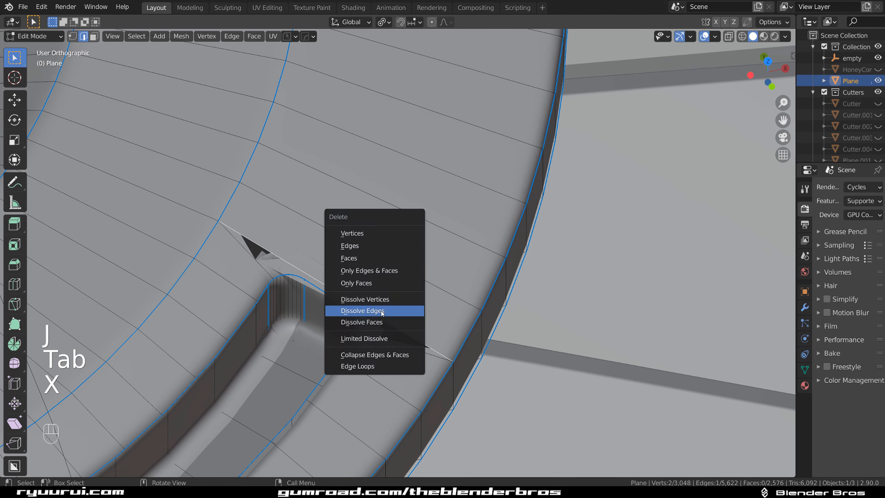
click(382, 313)
Reduce the turbine base's bevel width to about 0.004 to clear the dark sliver beside the slot end
scroll(381, 261, down, 4)
scroll(381, 261, up, 6)
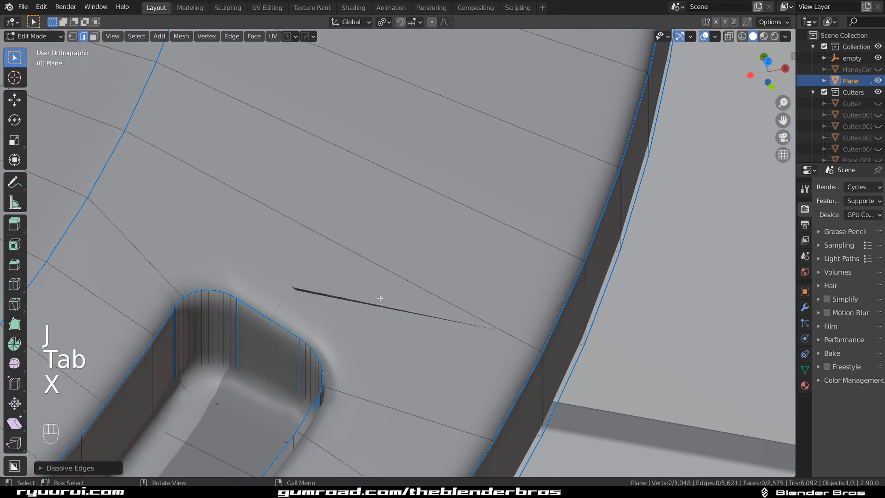
shift+middle_drag(382, 262, 346, 143)
middle_drag(373, 214, 328, 129)
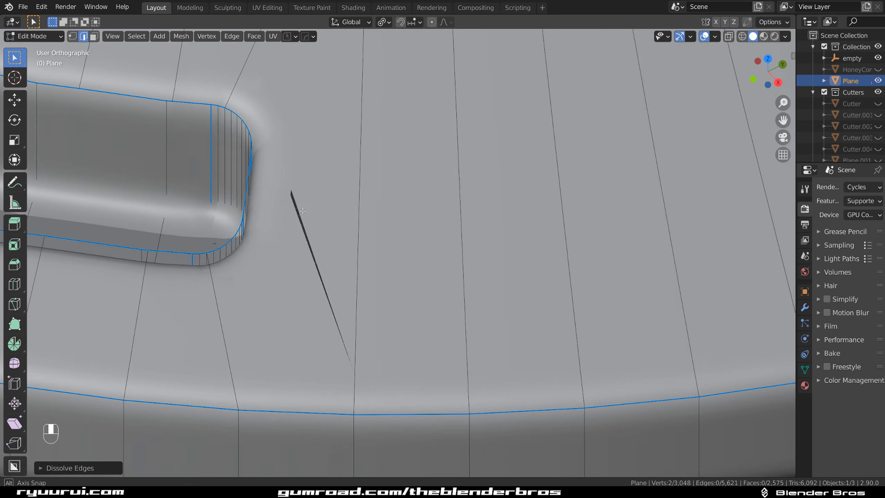
key(Tab)
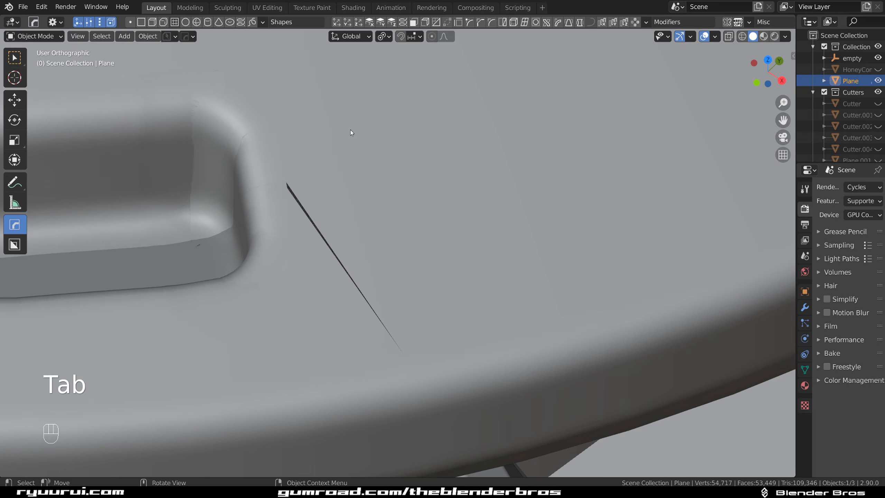
key(q)
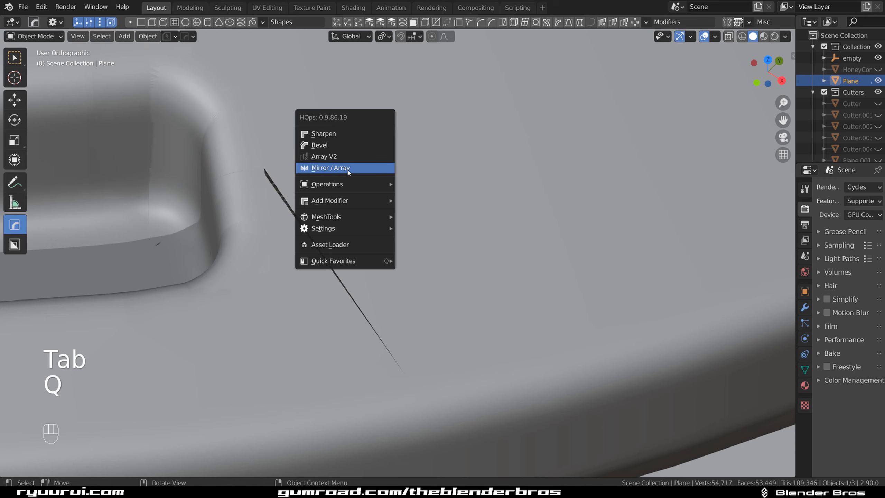
click(350, 145)
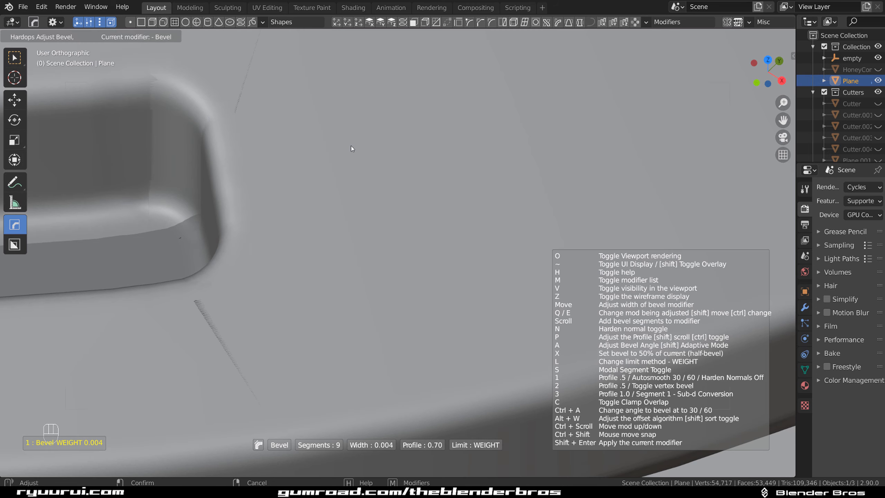
click(353, 148)
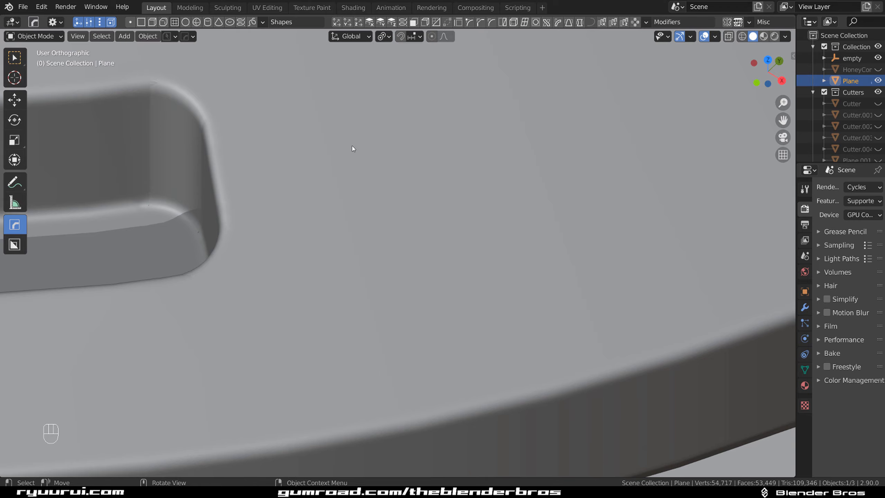
Select the turbine base's bottom and side faces and clear the sharp edge marks around them
scroll(352, 149, down, 12)
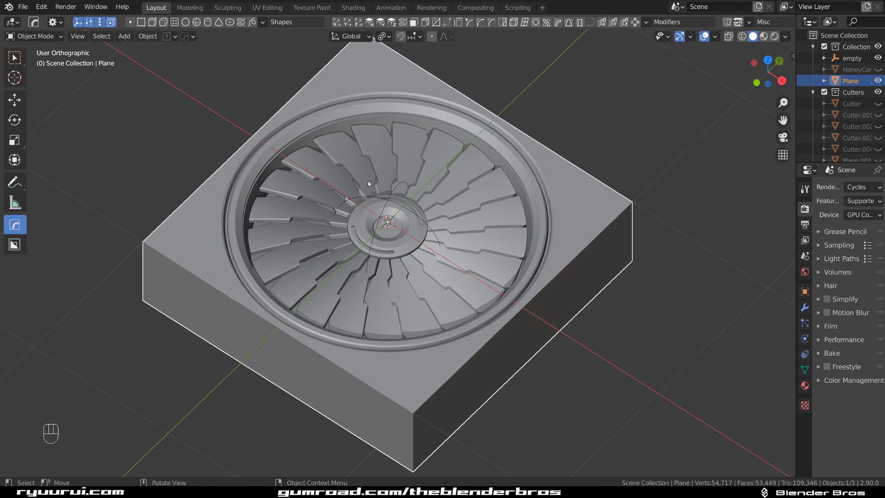
middle_drag(367, 181, 403, 163)
middle_drag(469, 211, 461, 161)
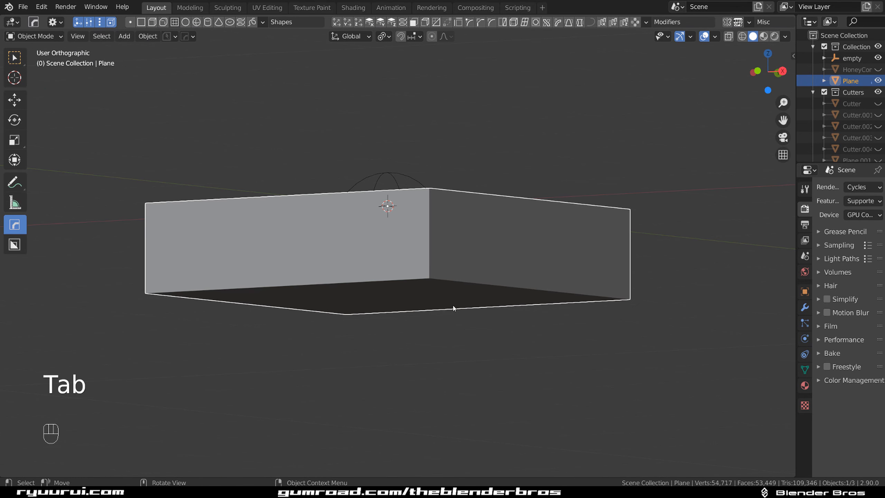
key(Tab)
key(ctrl+KP_Add)
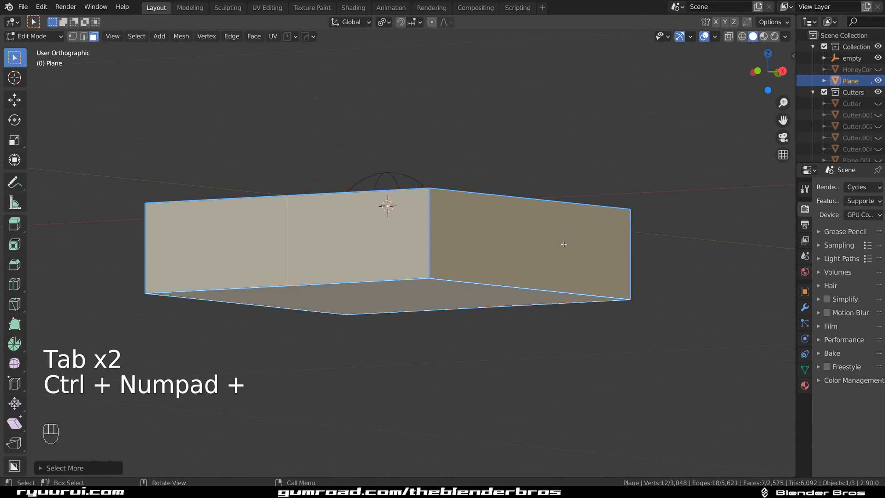
middle_drag(532, 234, 513, 278)
key(q)
mouse_move(513, 277)
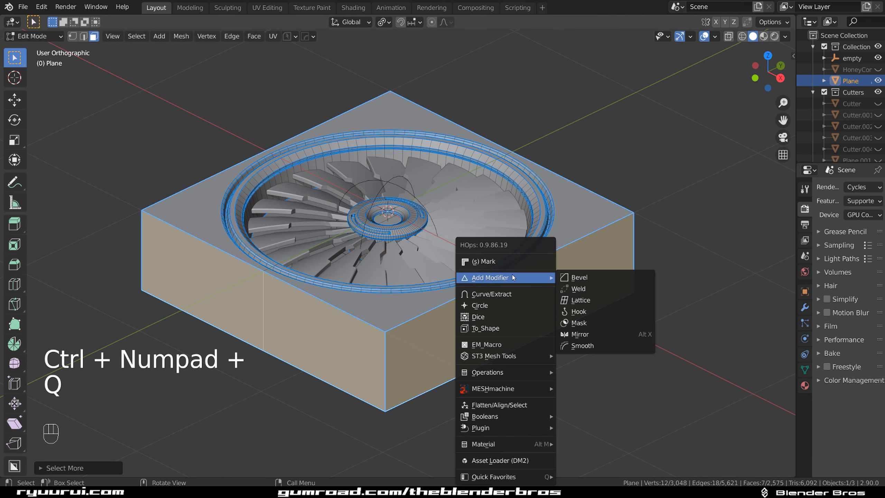
click(491, 261)
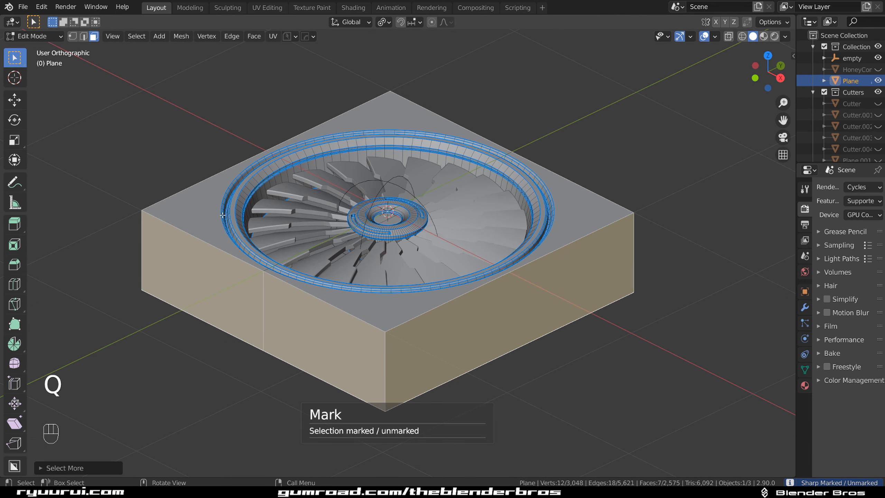
Delete the base block's bottom and side faces, keeping only the top surface with the turbine recess, and return to Object Mode
middle_drag(435, 89, 387, 209)
click(457, 260)
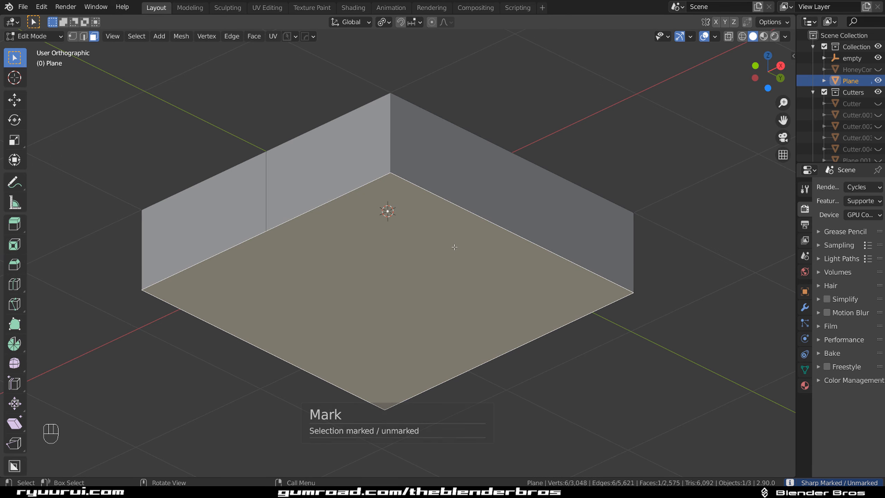
key(x)
click(460, 170)
middle_drag(460, 170, 446, 181)
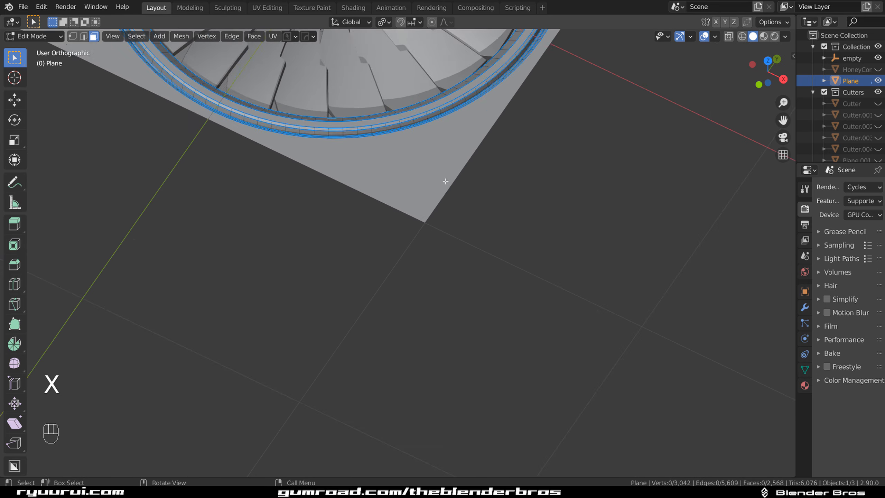
key(grave)
click(445, 85)
shift+middle_drag(428, 134, 545, 198)
key(Tab)
Switch the viewport to perspective and check the turbine base on its own in local view
scroll(348, 193, up, 3)
scroll(348, 193, down, 3)
key(KP_5)
key(KP_Divide)
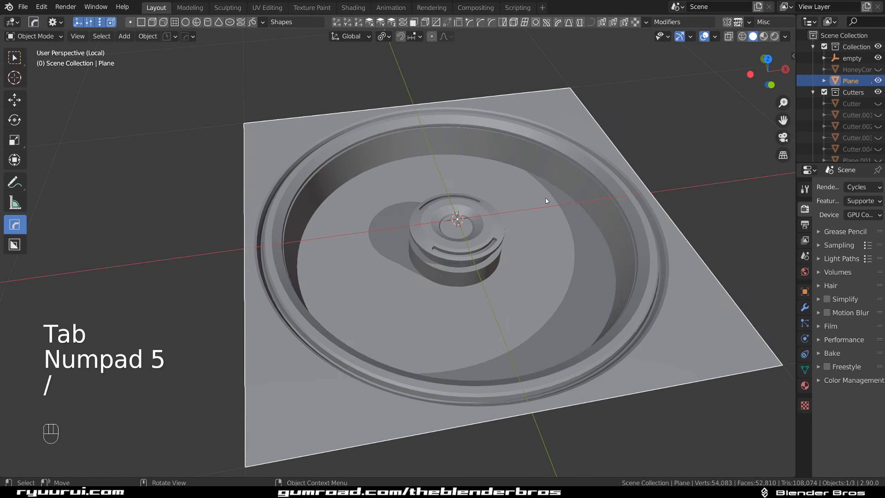
key(KP_Divide)
Unhide all objects, including the honeycomb cover, and hide the Cutters collection
key(alt+h)
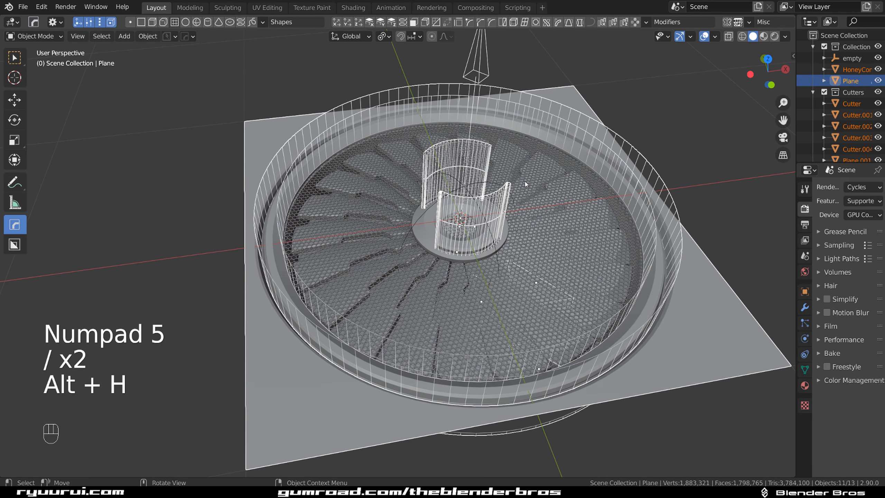
key(shift+2)
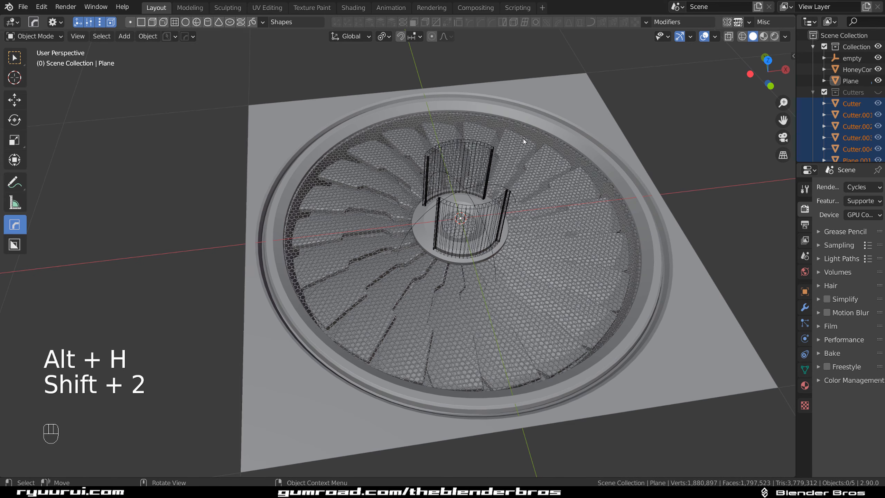
Move the curved slot cutter above the hub into the Cutters collection
click(463, 154)
key(m)
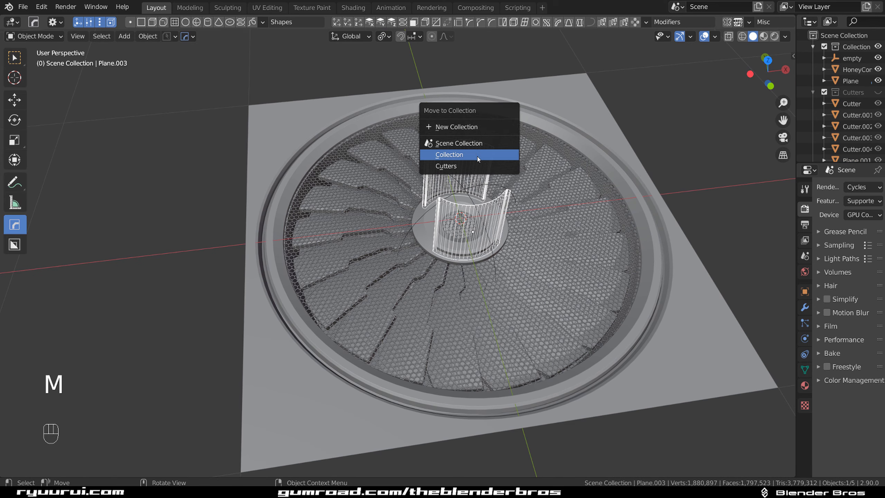
click(477, 157)
key(m)
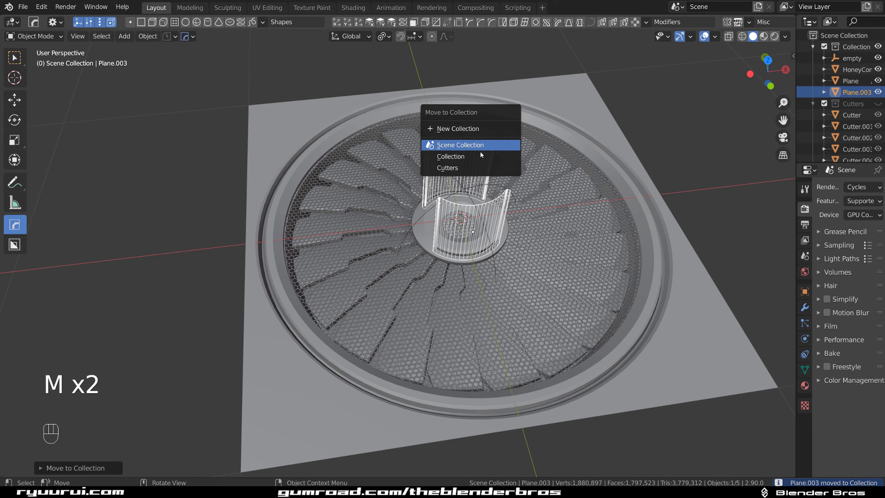
click(481, 164)
Move the spherical empty around the hub into the Cutters collection
scroll(429, 189, up, 2)
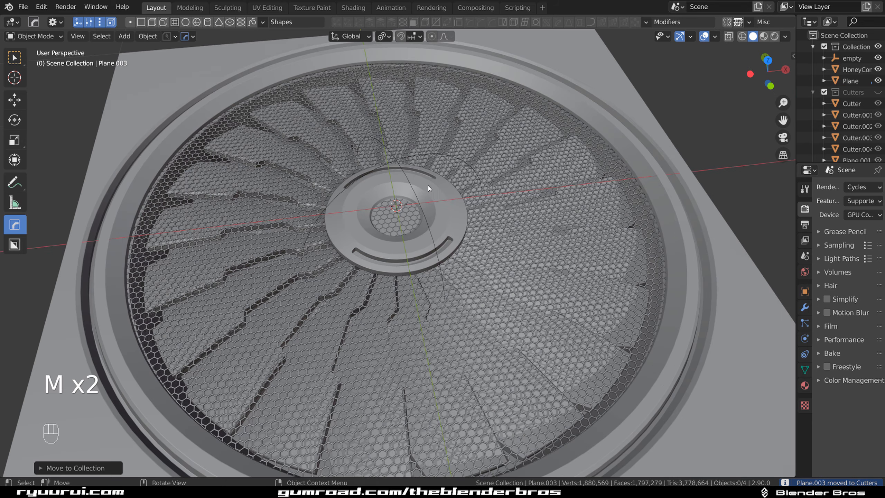
click(441, 154)
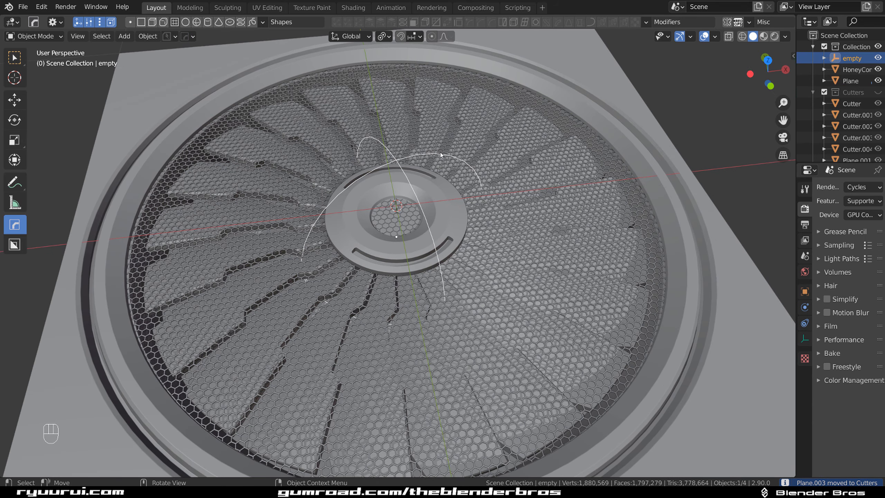
key(comma)
key(m)
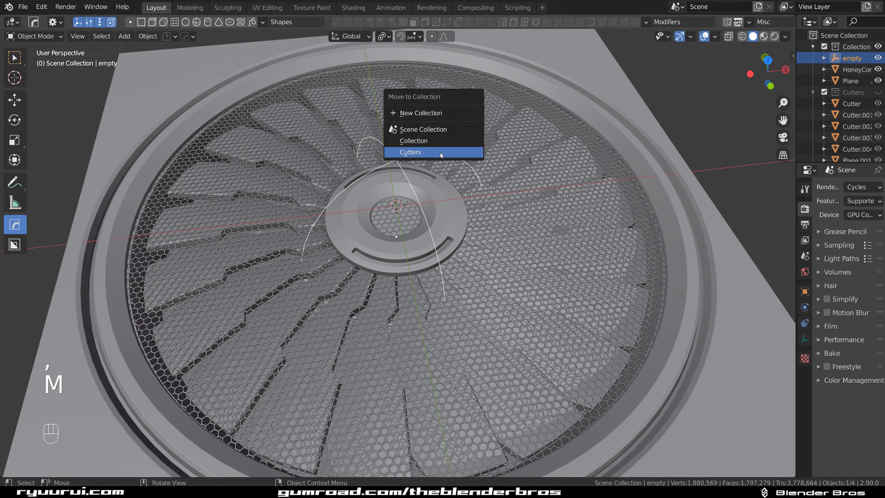
click(440, 154)
scroll(503, 195, down, 3)
middle_drag(501, 239, 510, 205)
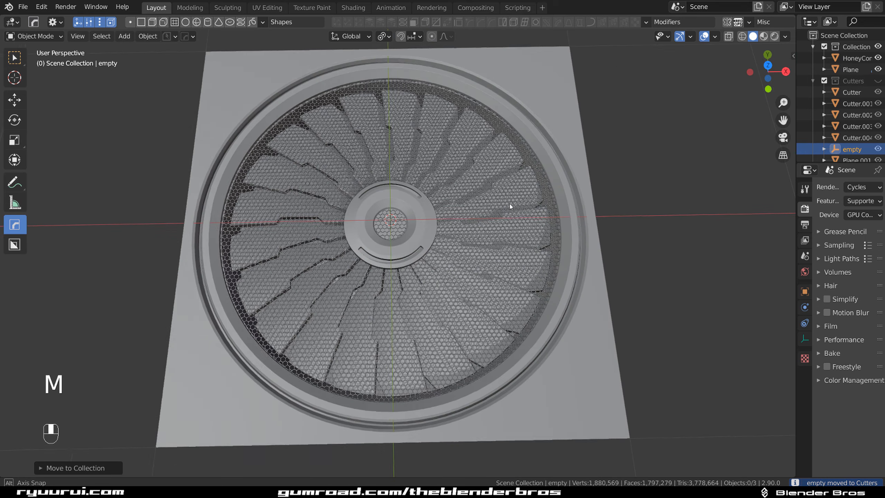
Hide the honeycomb mesh covering the fan blades
scroll(630, 183, down, 2)
key(grave)
click(516, 183)
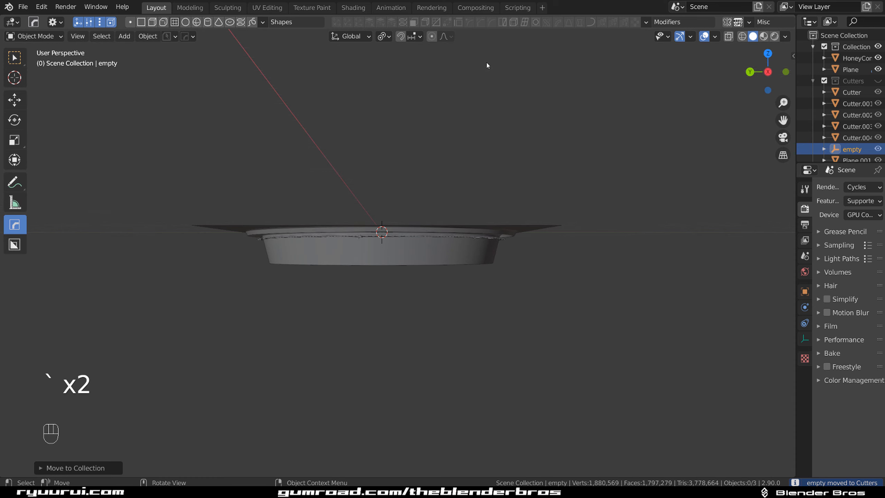
key(KP_5)
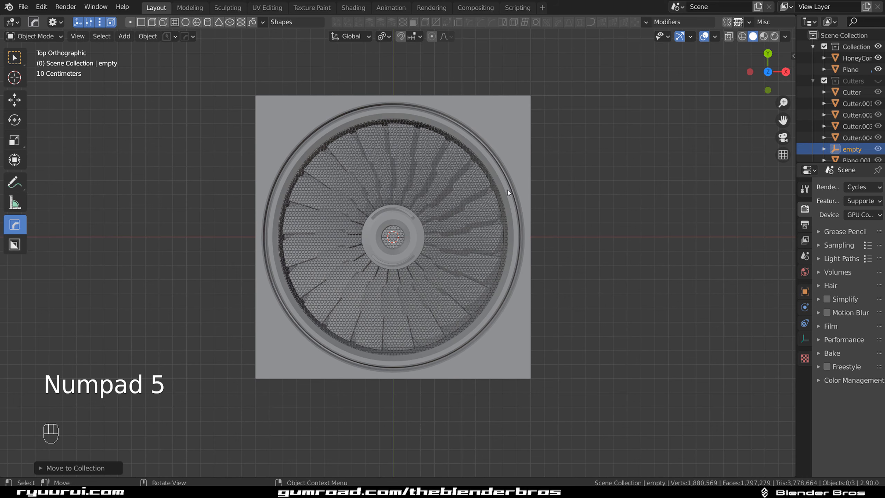
scroll(508, 190, up, 3)
shift+middle_drag(512, 171, 452, 227)
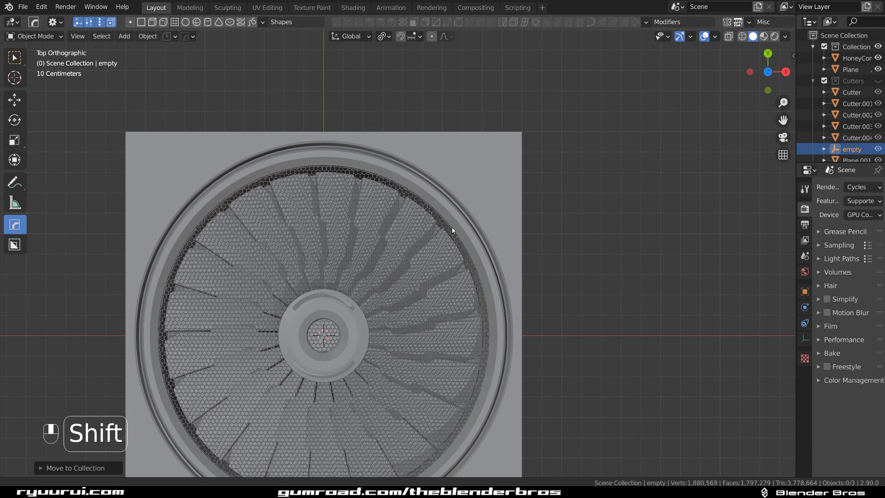
scroll(451, 222, up, 3)
shift+middle_drag(450, 193, 435, 132)
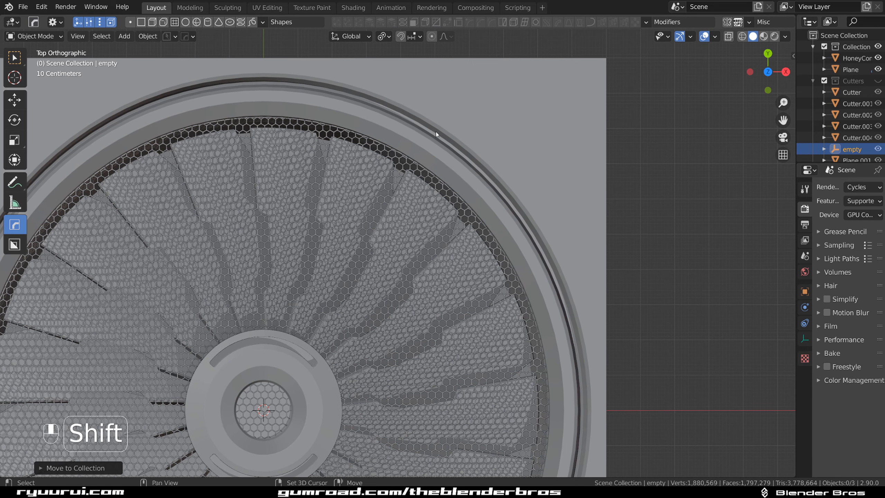
scroll(542, 172, down, 2)
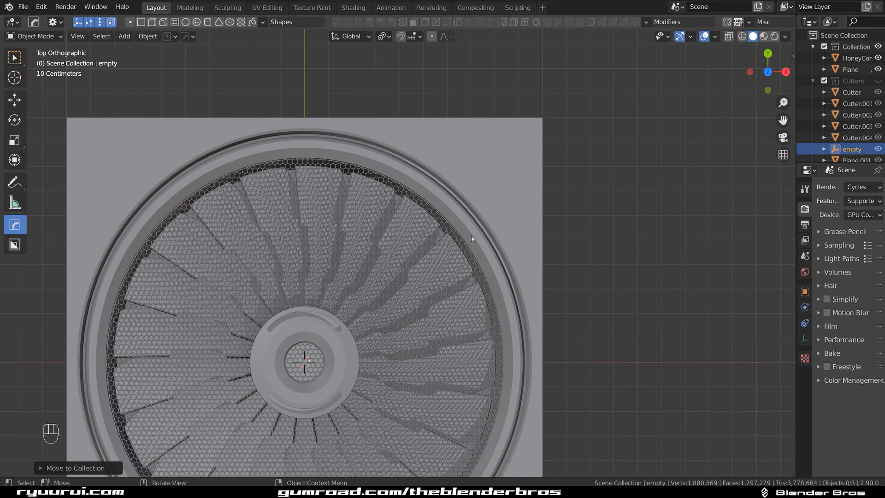
click(374, 258)
key(h)
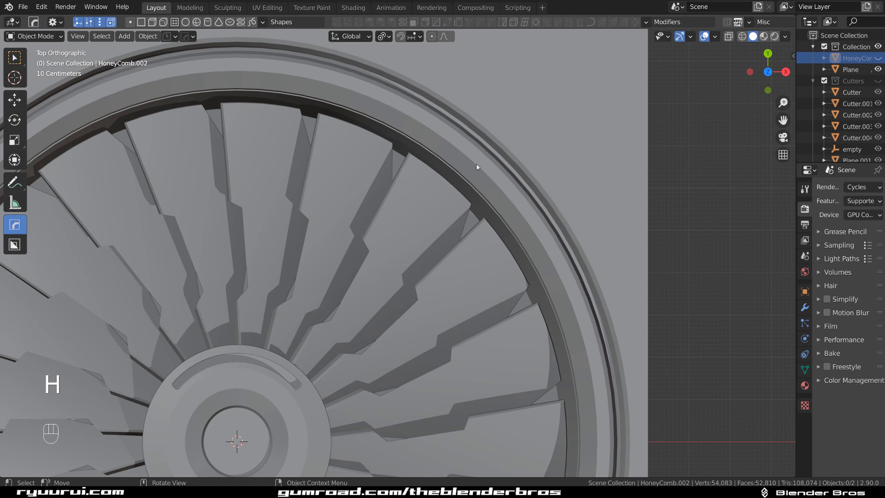
Select the base plane object and look at the upper-right part of the outer ring from directly above
scroll(435, 202, down, 2)
scroll(411, 225, up, 4)
click(401, 234)
middle_drag(403, 233, 401, 174)
scroll(399, 181, down, 1)
key(grave)
scroll(385, 209, down, 3)
scroll(385, 211, down, 1)
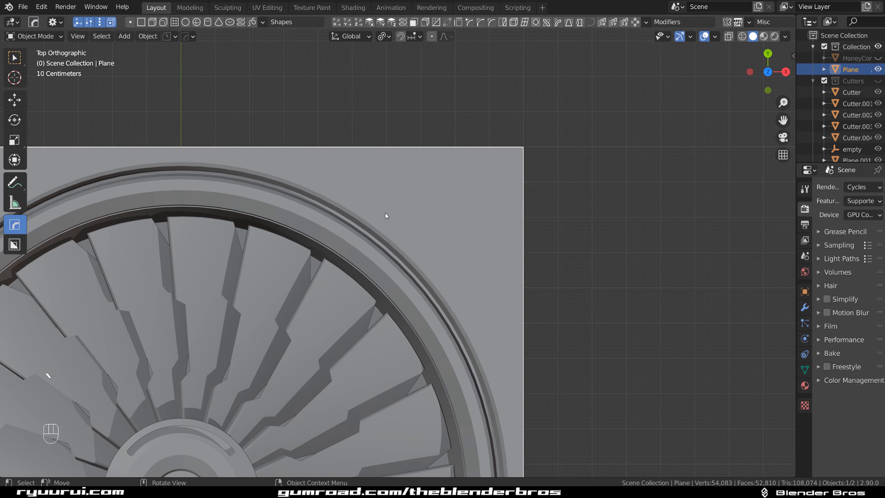
key(d)
key(d)
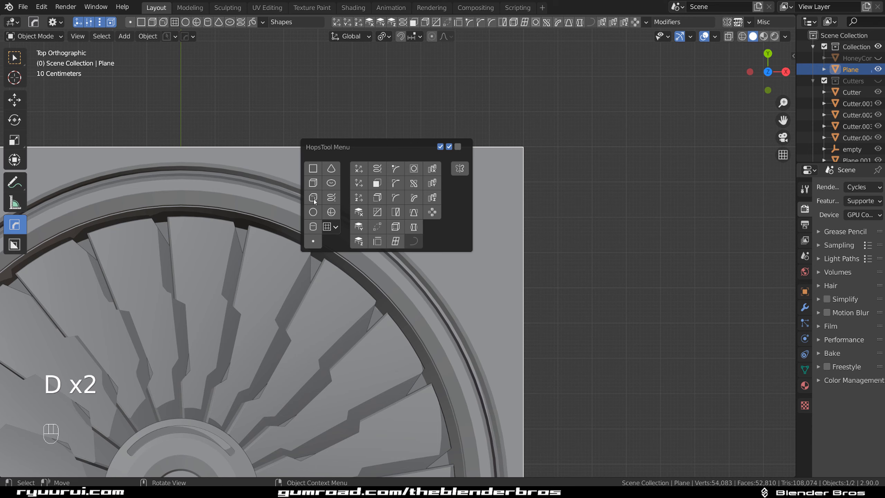
right_click(306, 144)
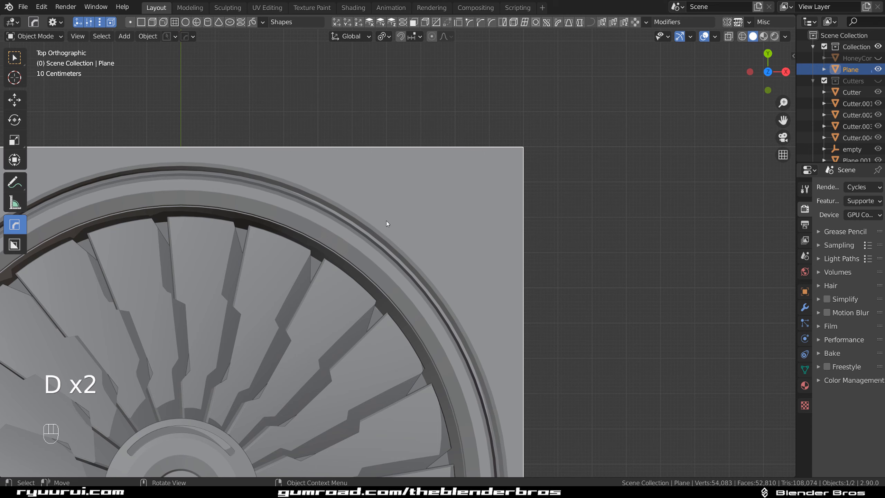
Cut a diagonal wedge-shaped recess into the plate at the outer ring's upper-right edge with BoxCutter, orienting the slope and keeping the cutter selected
key(alt+w)
key(d)
click(352, 255)
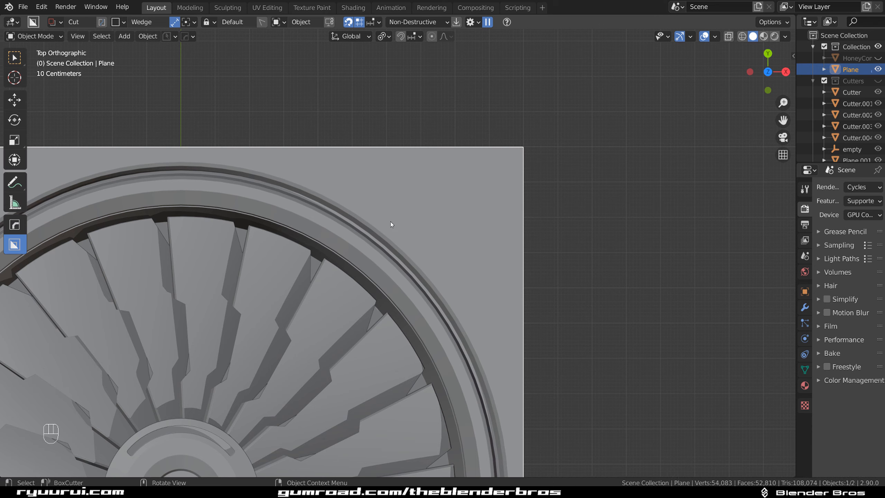
mouse_move(412, 193)
mouse_down()
mouse_move(469, 251)
mouse_move(433, 300)
mouse_up()
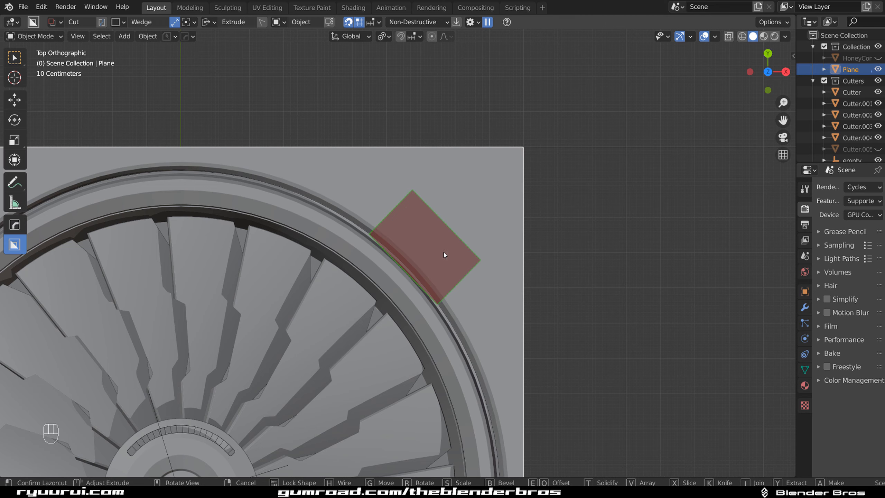
mouse_move(447, 229)
middle_down()
mouse_move(437, 184)
mouse_move(429, 218)
mouse_move(438, 262)
middle_up()
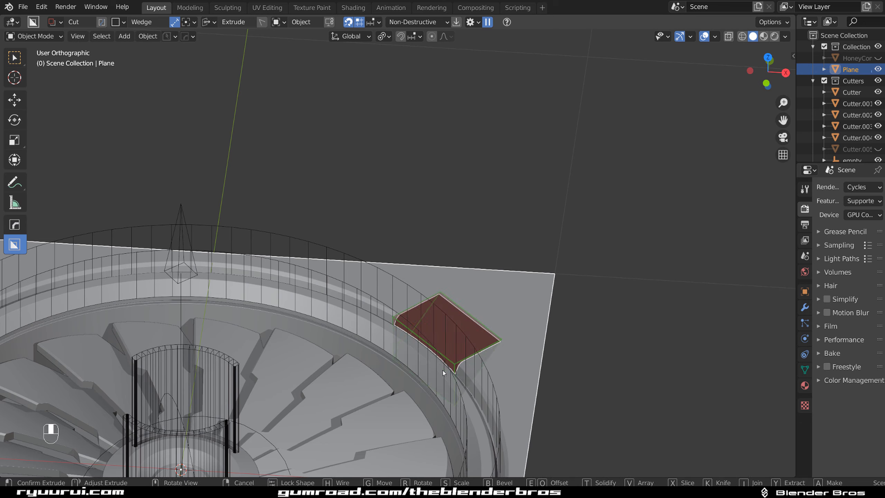
key(w)
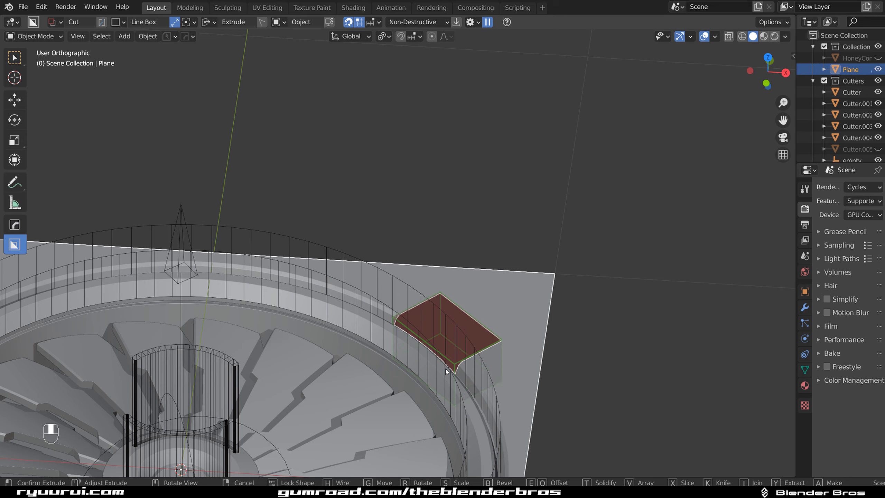
key(w)
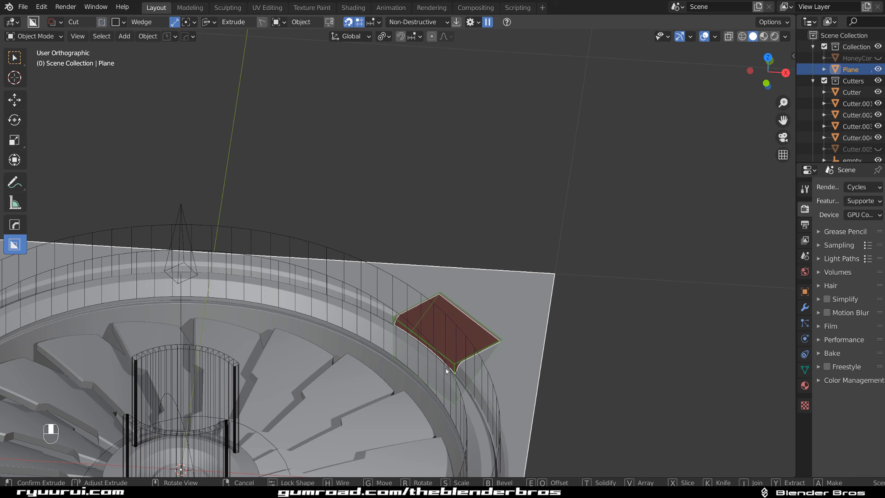
shift+click(445, 368)
Move the wedge cutter in top view to adjust its position along the outer ring's edge
middle_drag(445, 369, 291, 311)
shift+middle_drag(336, 304, 327, 205)
scroll(409, 204, up, 5)
middle_drag(409, 204, 540, 207)
shift+middle_drag(487, 210, 436, 195)
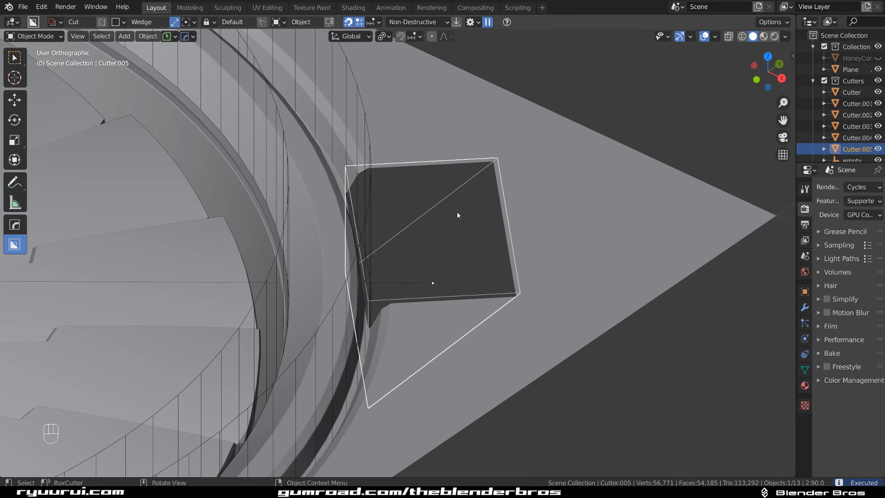
key(grave)
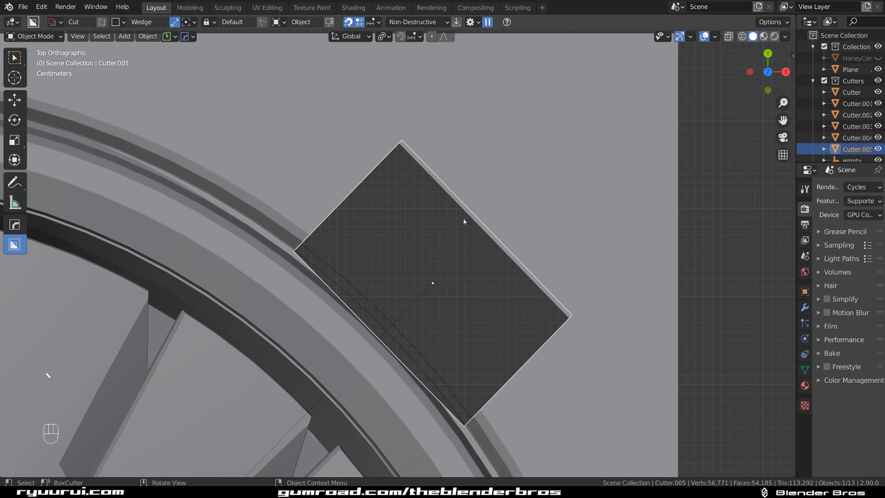
key(g)
click(462, 189)
scroll(472, 209, down, 4)
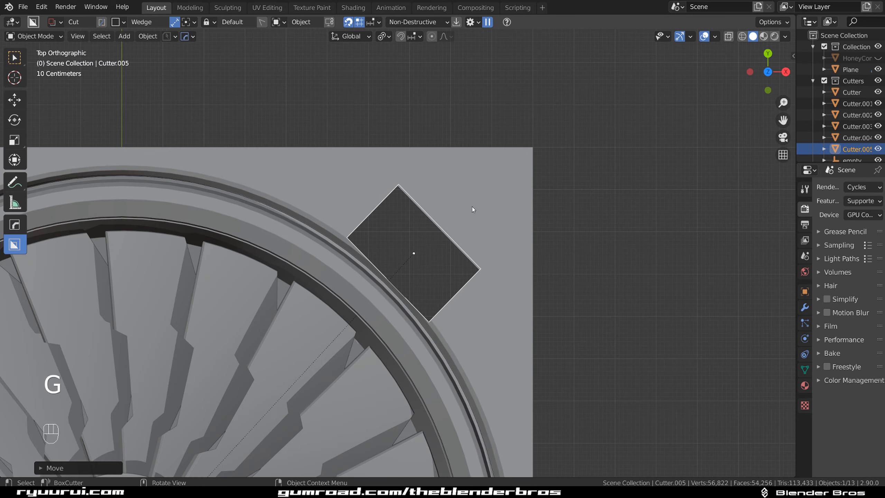
key(g)
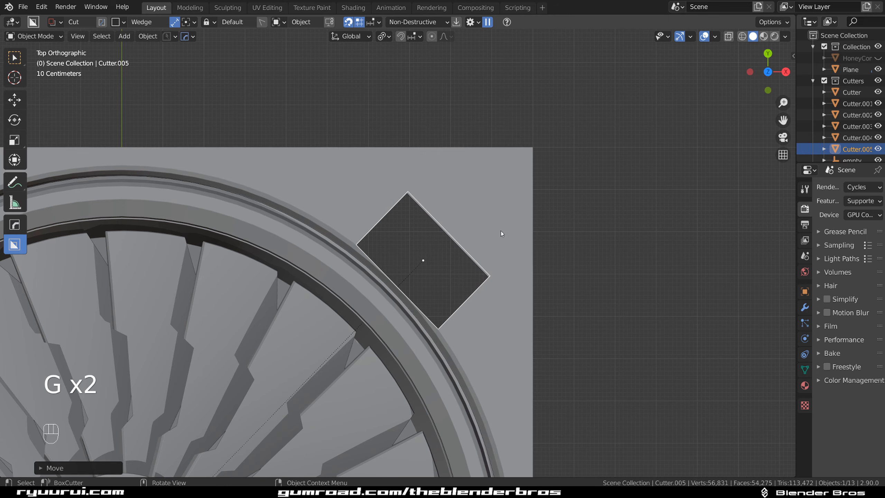
Try scaling the wedge cutter uniformly on all axes
key(s)
click(497, 247)
middle_drag(494, 257, 445, 140)
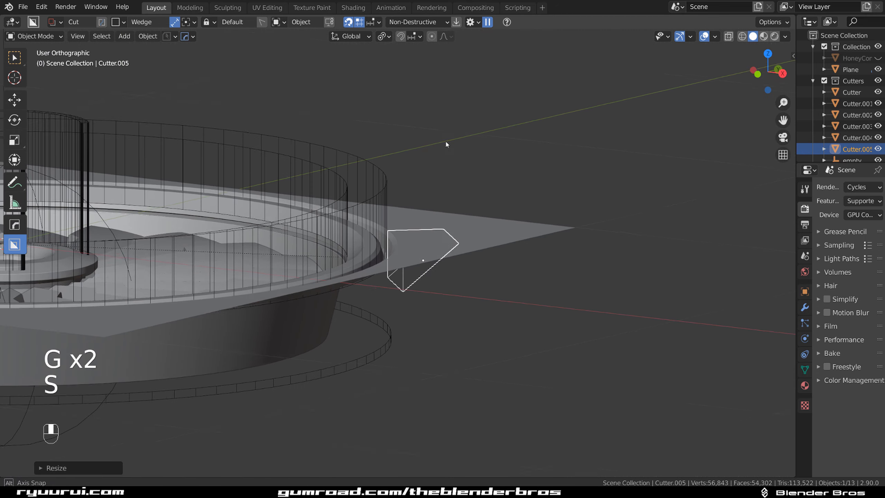
key(ctrl+z)
Scale the wedge cutter on X and Y only, and move it about 0.02 m diagonally back toward the ring
middle_drag(469, 237, 447, 198)
key(s)
key(shift+z)
click(514, 257)
key(grave)
key(g)
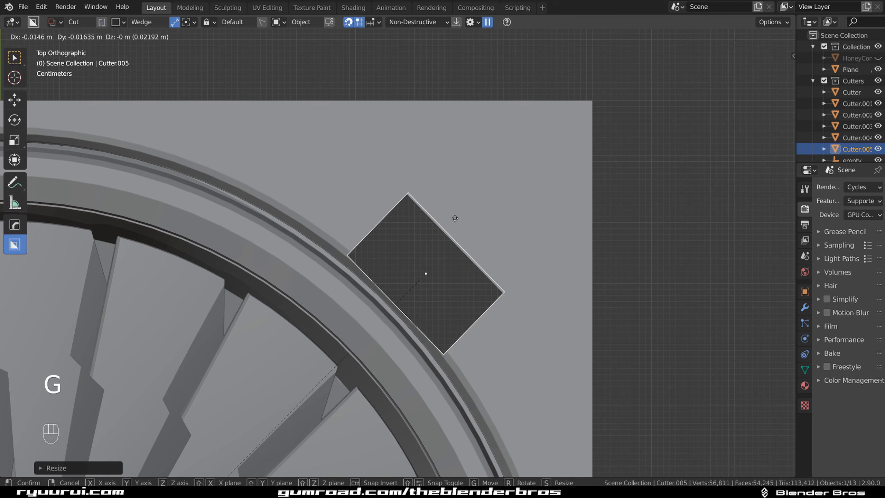
click(453, 219)
Scale the wedge cutter to about 0.84 with Z locked, and shift it against the outer ring's edge
middle_drag(453, 219, 452, 162)
scroll(452, 231, up, 2)
scroll(455, 199, up, 2)
mouse_move(457, 203)
middle_down()
mouse_move(452, 229)
mouse_move(456, 217)
middle_up()
key(grave)
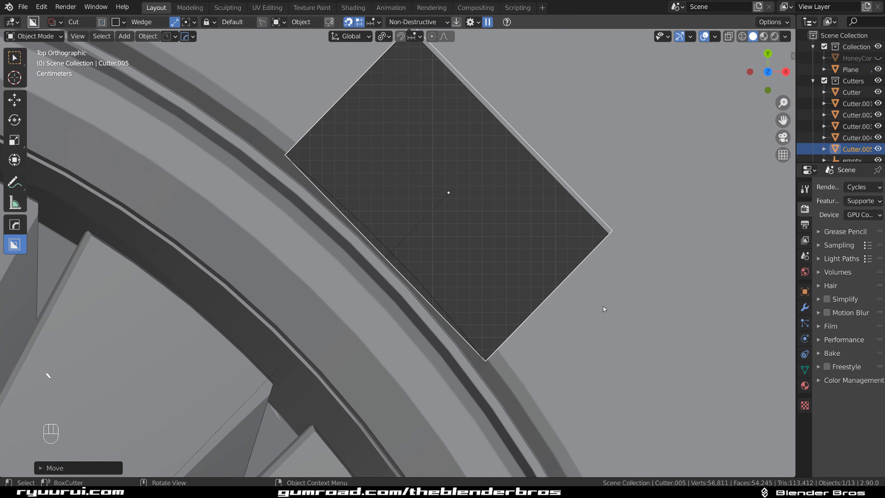
key(s)
click(569, 302)
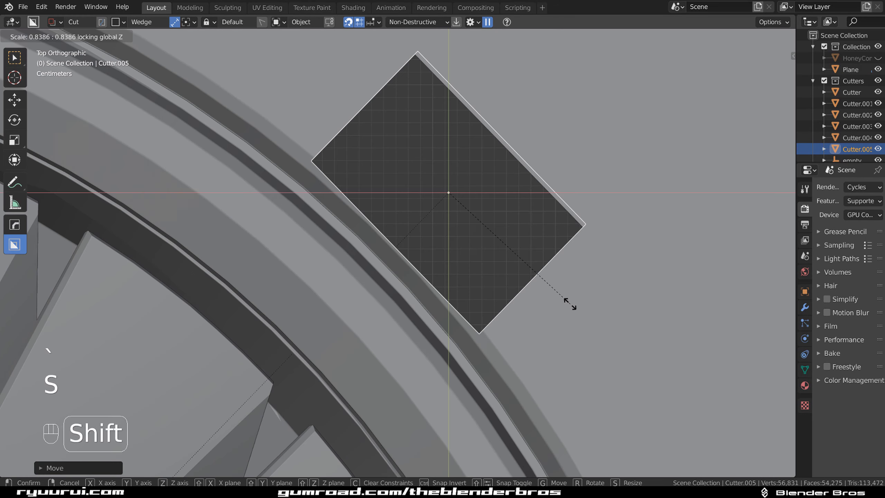
key(g)
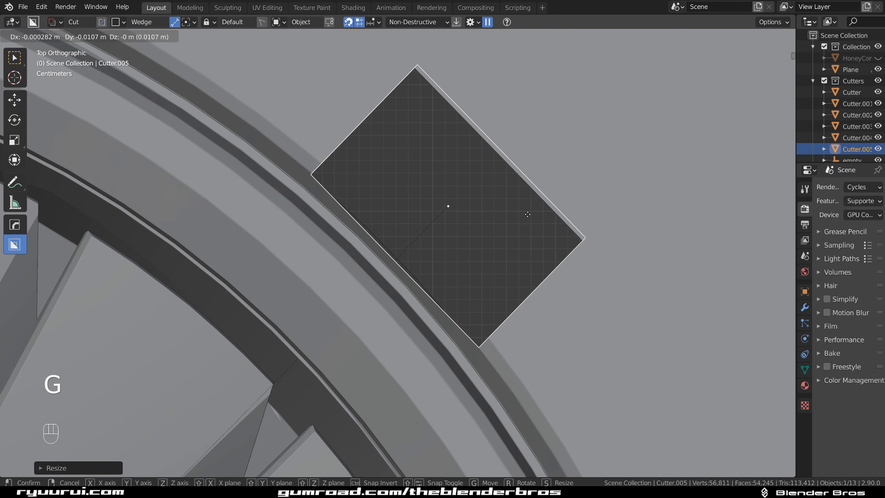
click(516, 212)
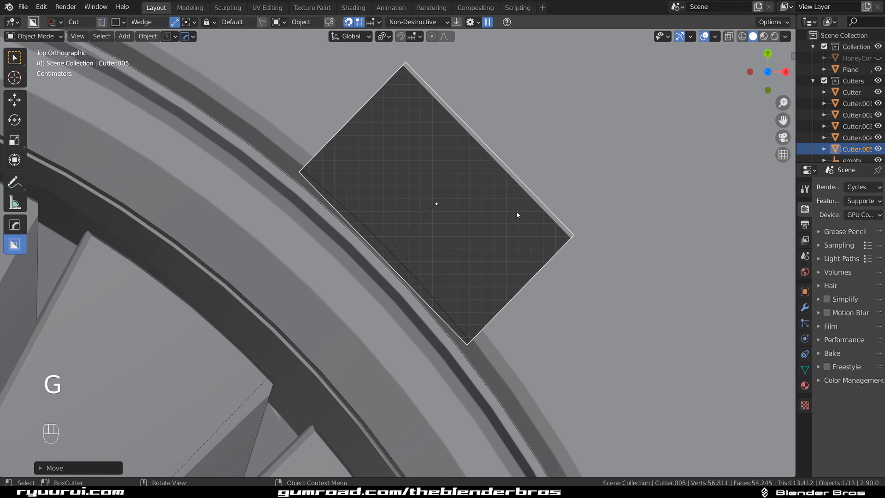
Nudge the wedge cutter by tiny amounts in top view to fine-tune its overlap with the ring's edge
key(g)
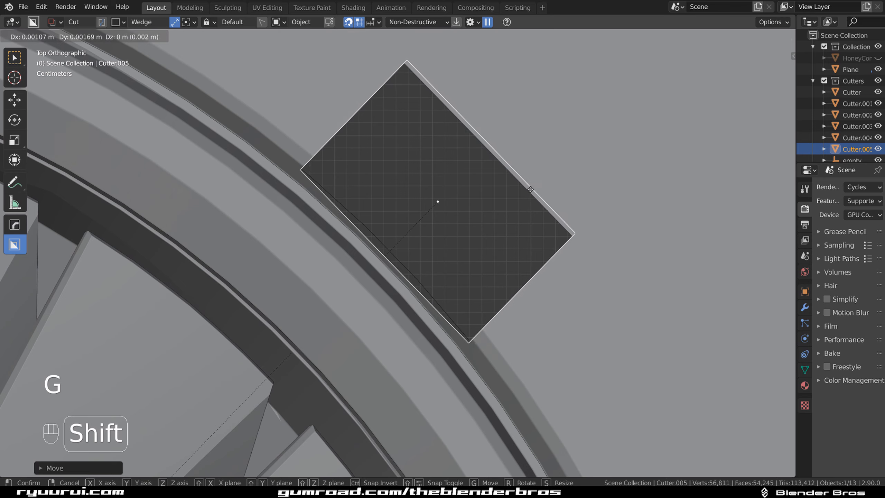
click(535, 186)
key(g)
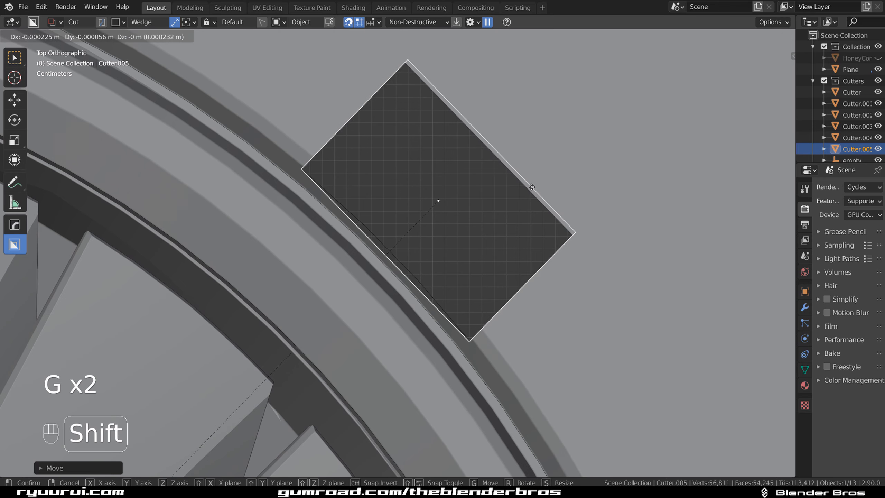
click(525, 194)
scroll(519, 216, down, 4)
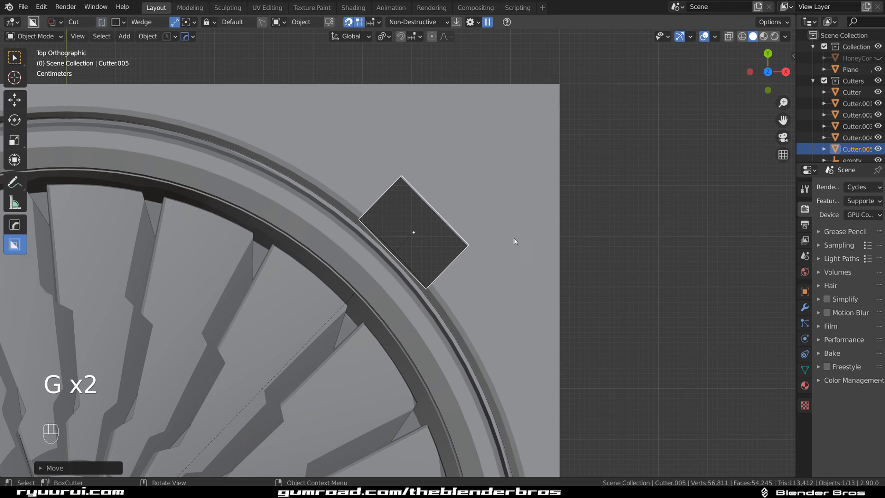
middle_drag(514, 238, 401, 187)
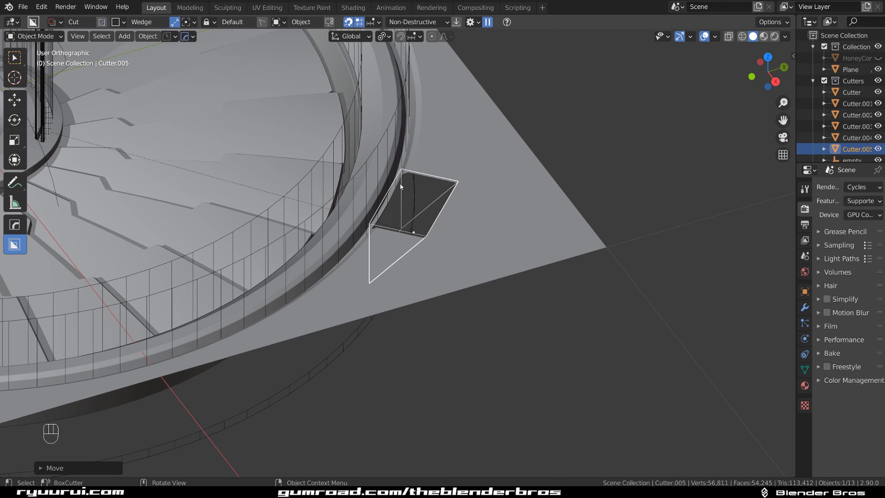
Select the base plane's outer boundary edges in Edit Mode
scroll(439, 184, down, 4)
click(457, 234)
key(Tab)
scroll(383, 244, down, 2)
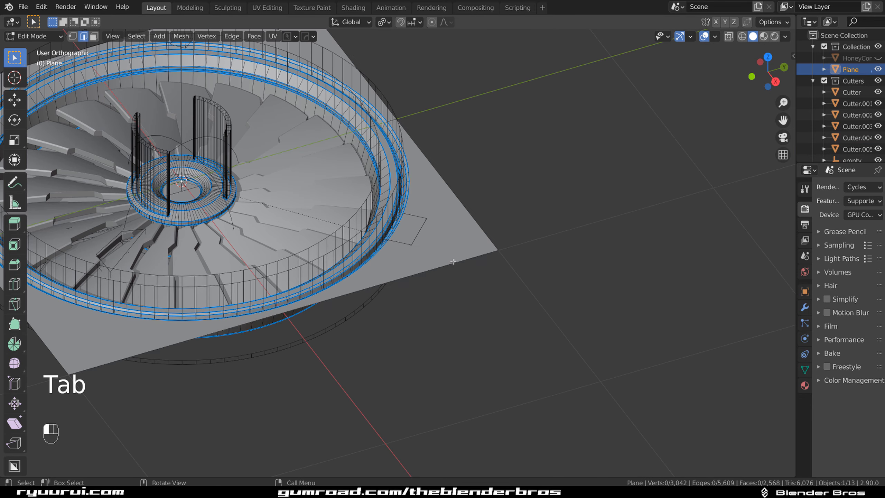
ctrl+click(135, 178)
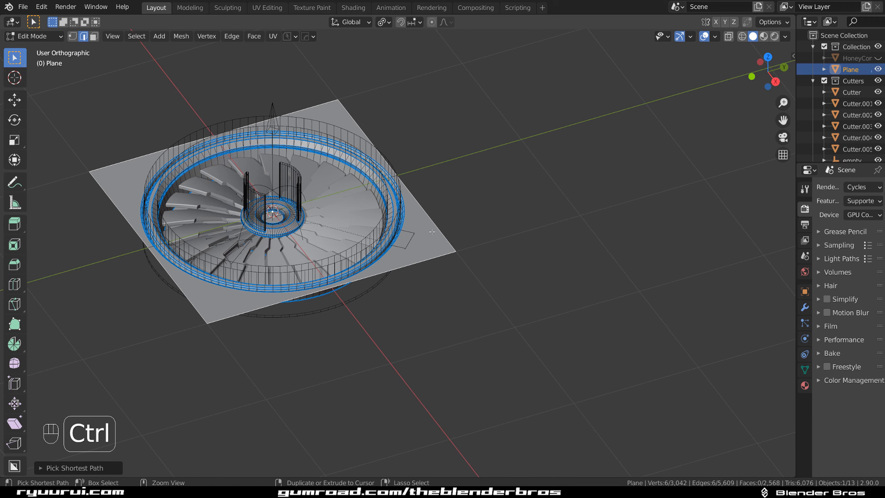
scroll(432, 232, up, 3)
Extrude the plane's boundary edges downward along global Z, fill the open bottom with a face, and return to Object Mode
key(e)
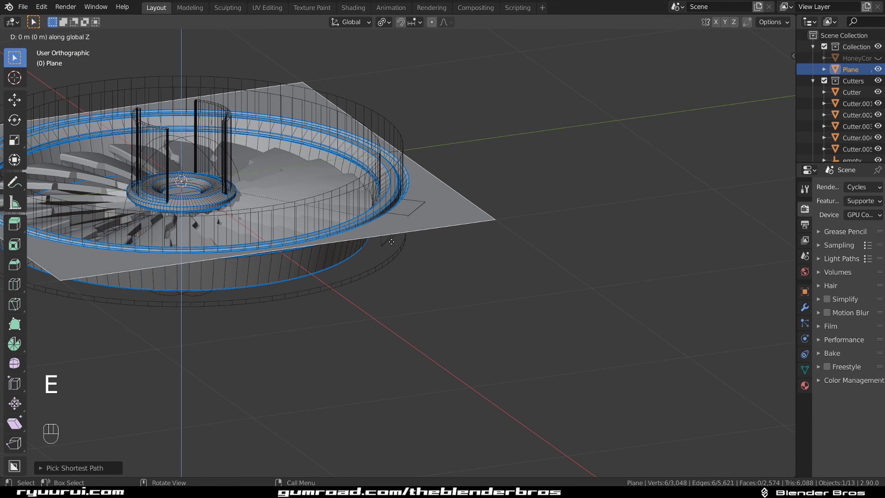
click(400, 314)
key(f)
key(Tab)
click(409, 34)
Raise the wedge cutter's deep lower edge along global Z in Edit Mode to make the recess shallower
scroll(425, 125, up, 8)
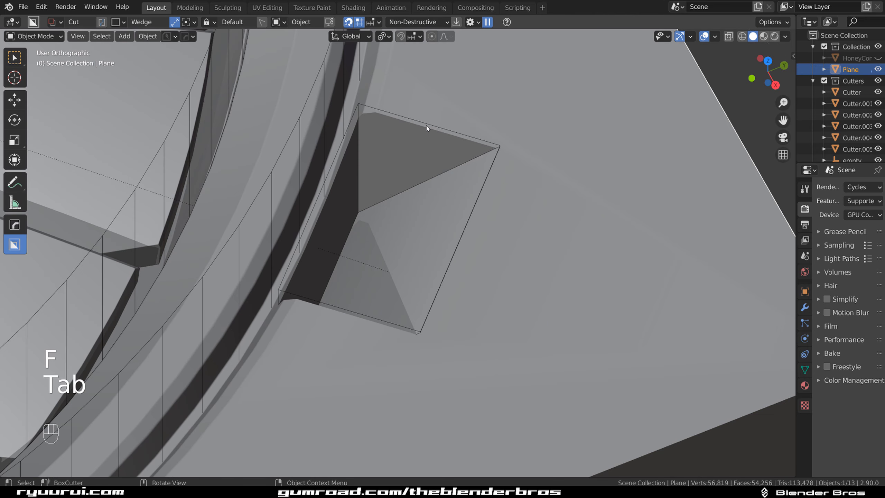
click(429, 136)
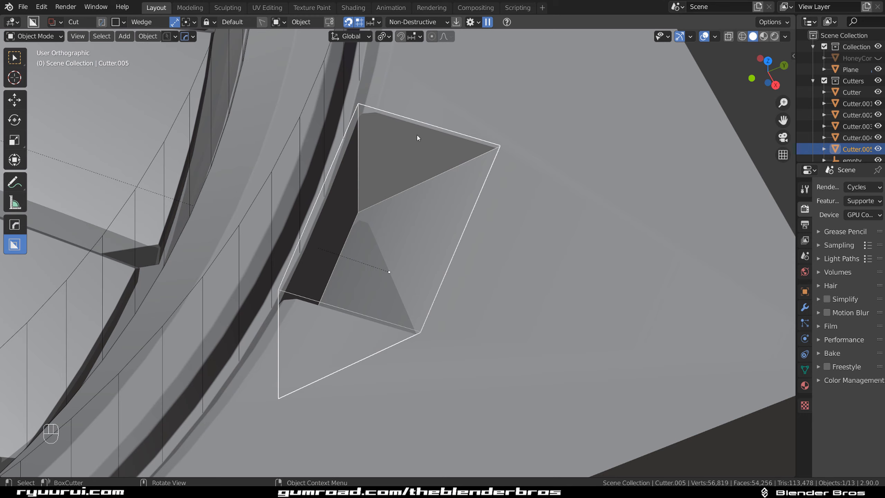
middle_drag(409, 171, 386, 314)
key(Tab)
click(369, 251)
middle_drag(371, 250, 417, 212)
key(g)
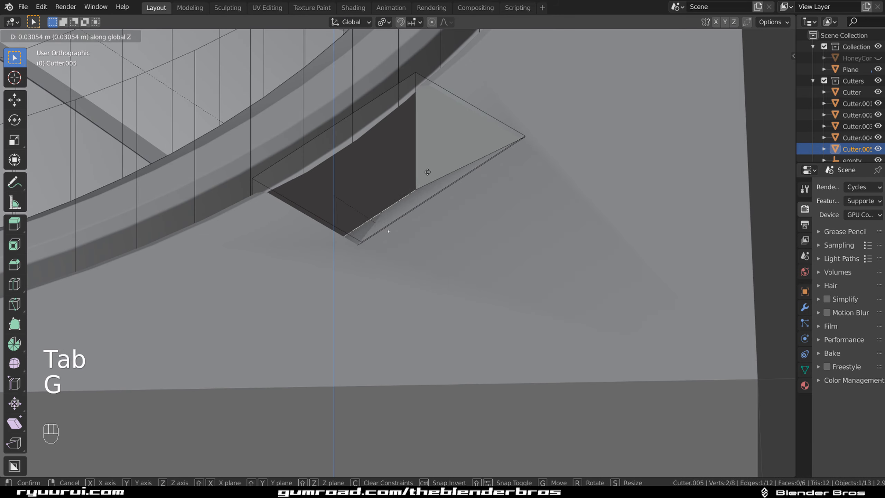
click(440, 139)
key(Tab)
scroll(430, 126, down, 2)
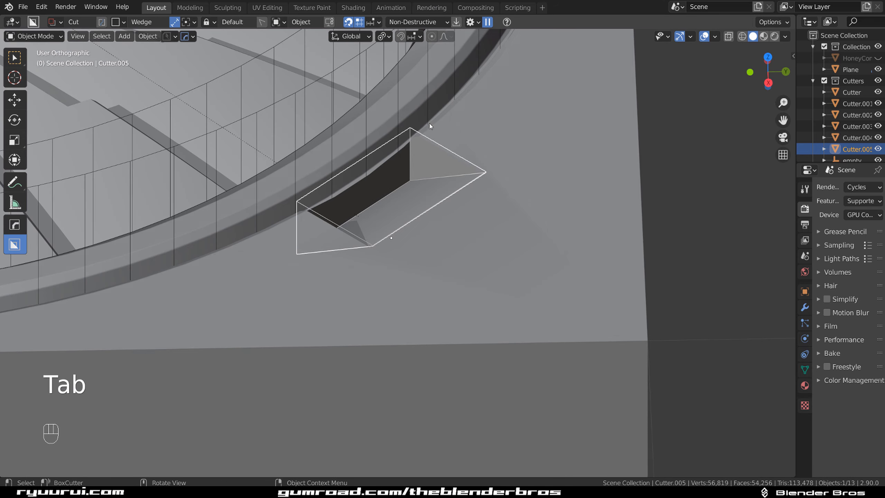
Hide the wedge cutter to inspect the bare recess, and undo the hiding
middle_drag(430, 124, 476, 161)
key(h)
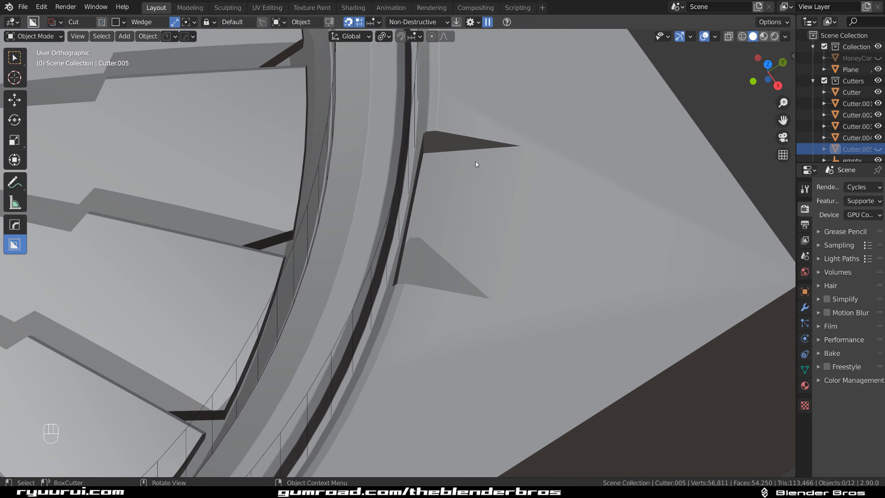
key(ctrl+z)
middle_drag(472, 192, 497, 142)
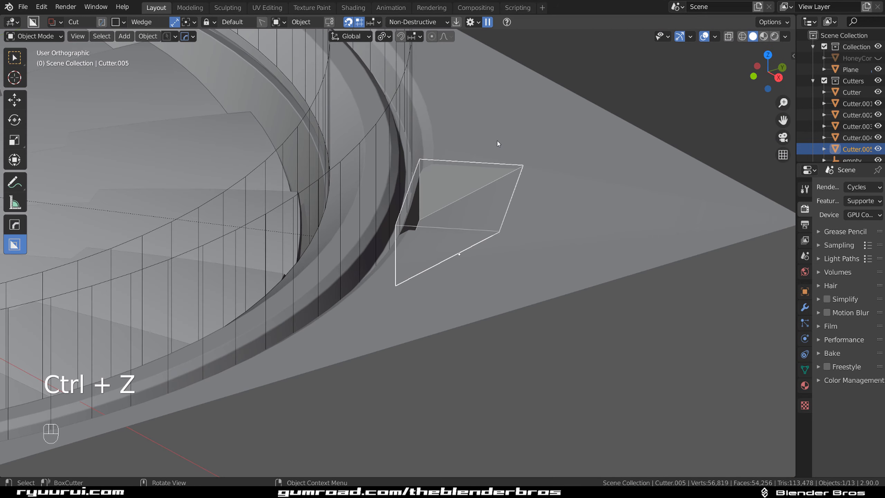
Scale the wedge cutter slightly taller so that it reaches further above the base surface
key(s)
click(524, 130)
key(g)
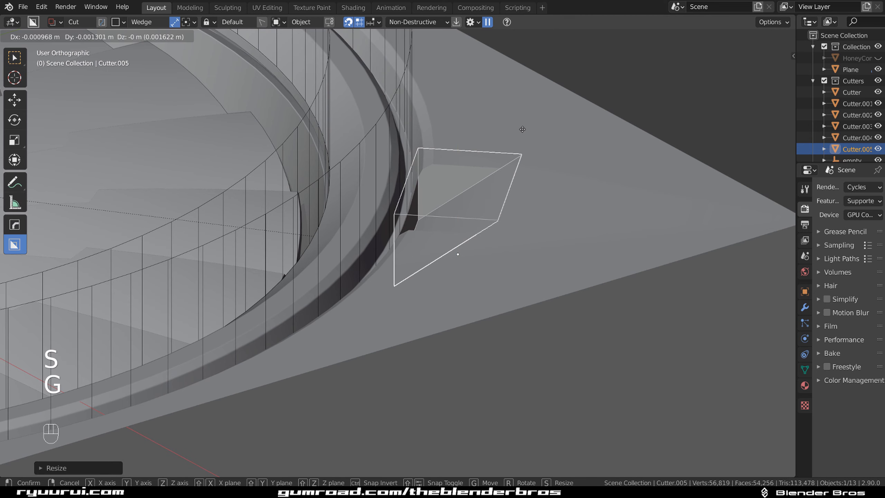
right_click(509, 113)
Move the wedge cutter diagonally inward in top view so that it overlaps the groove of the fan's outer ring
key(grave)
click(499, 64)
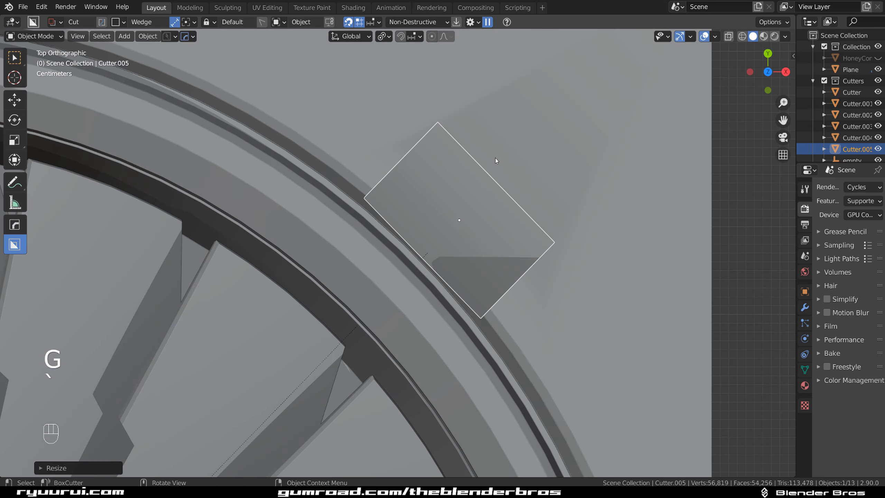
key(f)
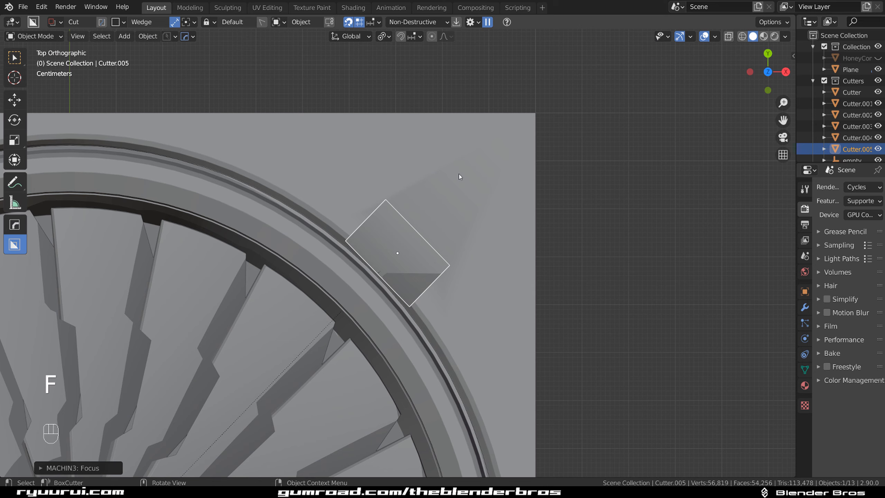
key(g)
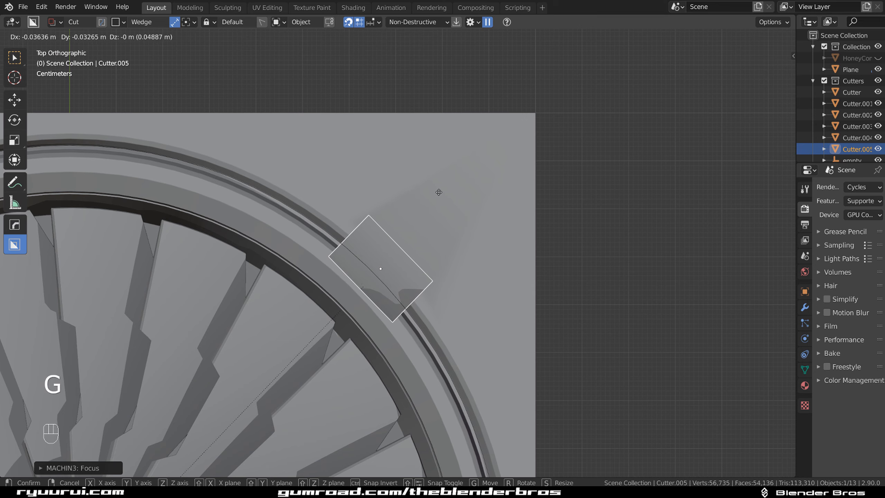
click(433, 196)
Scale the wedge cutter up slightly along global Z and lower it by about 0.013 m
middle_drag(433, 198, 382, 165)
scroll(382, 165, up, 3)
key(s)
key(z)
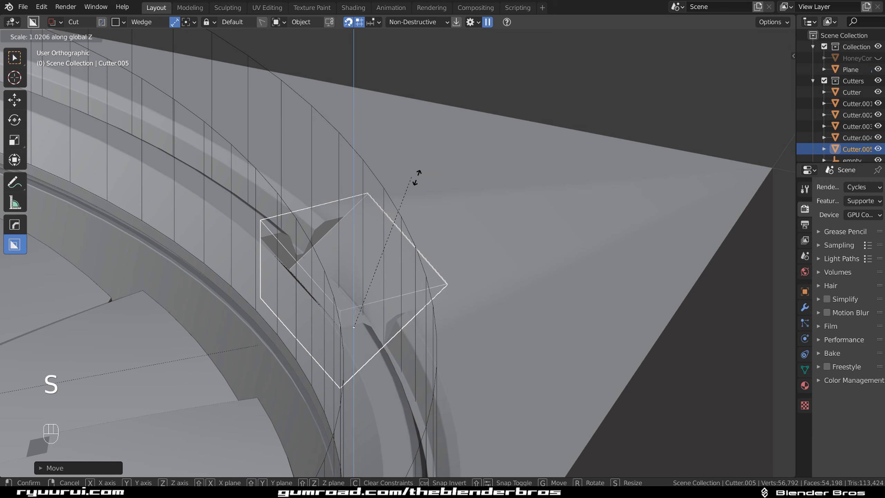
click(423, 178)
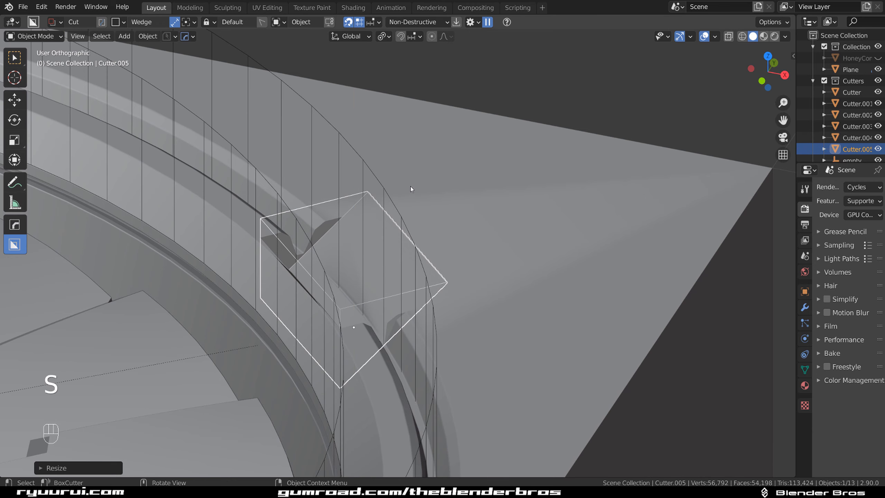
key(g)
key(z)
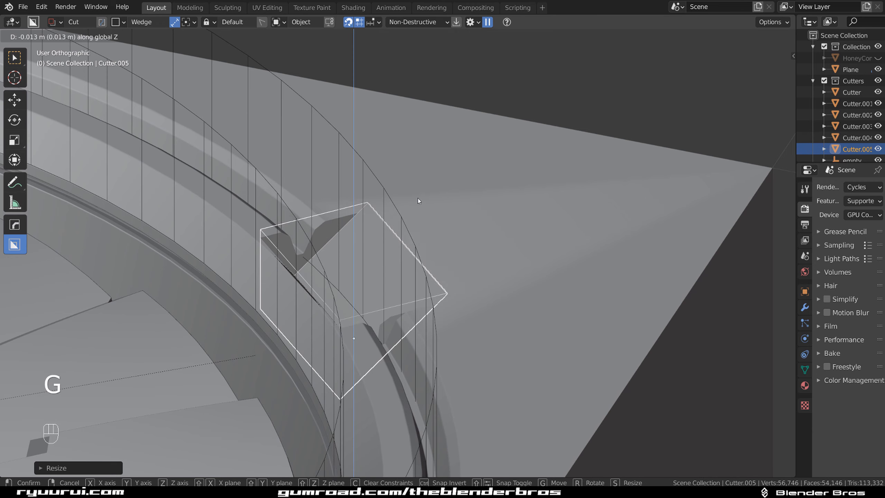
click(418, 199)
Turn the cutter into a thin shell with a Solidify modifier of about -0.004 thickness, rim off and offset -1
key(q)
click(420, 208)
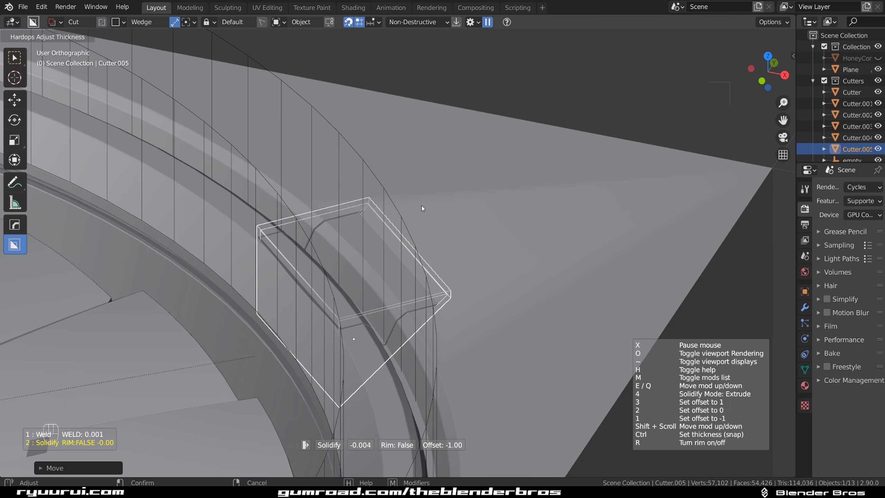
click(422, 205)
Bevel the cutter's two inner corner edges in Edit Mode with 10 segments and a width of about 0.053 m
key(Tab)
click(334, 339)
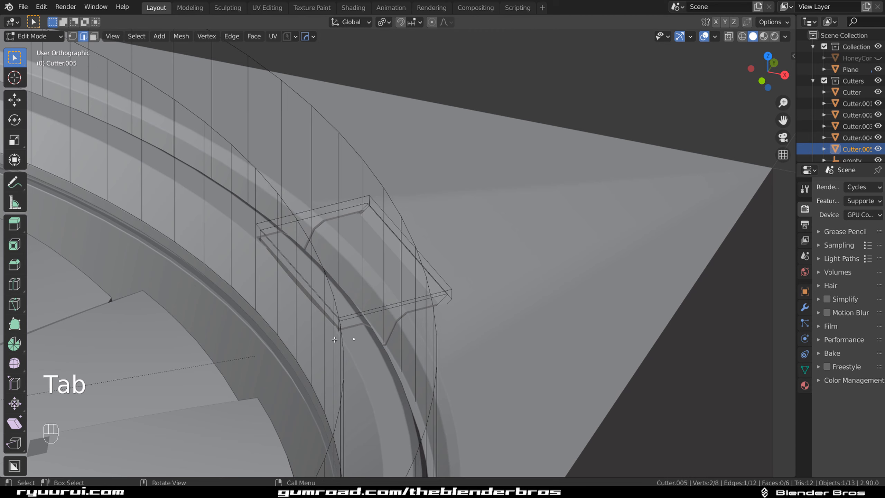
shift+click(260, 234)
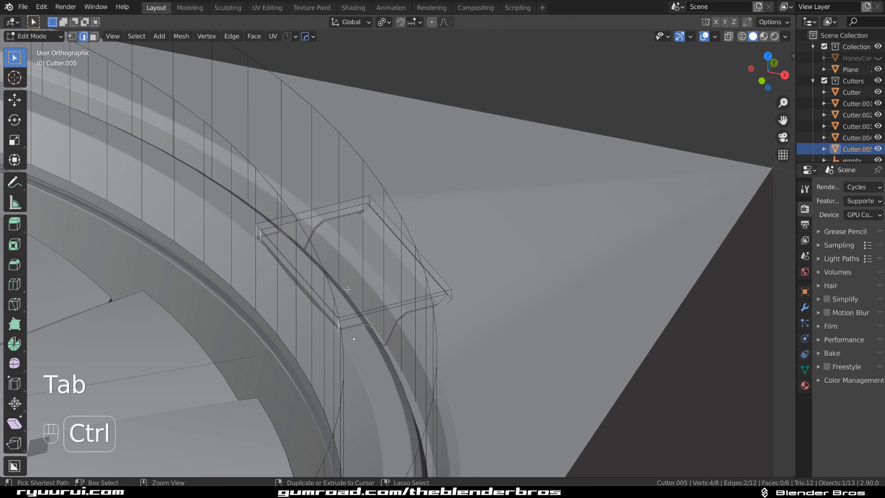
key(ctrl+b)
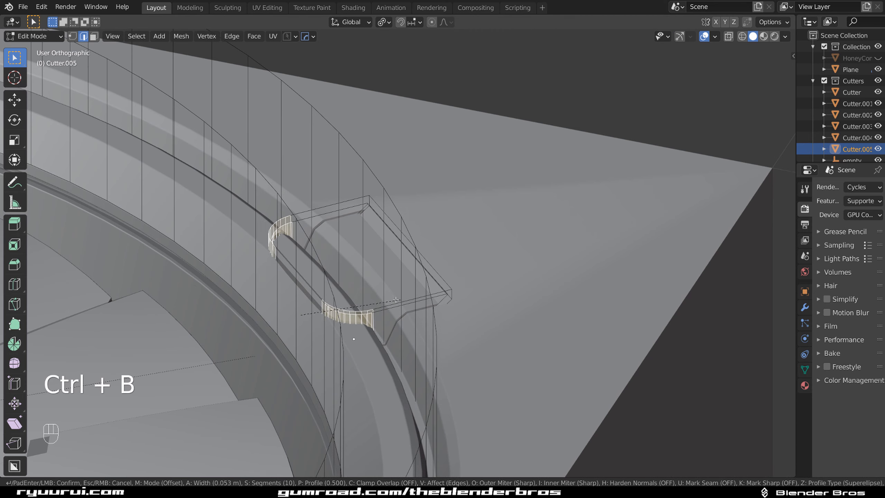
Fine-tune the rounded cutter's position in top view so that its panel line straddles the ring's groove
key(g)
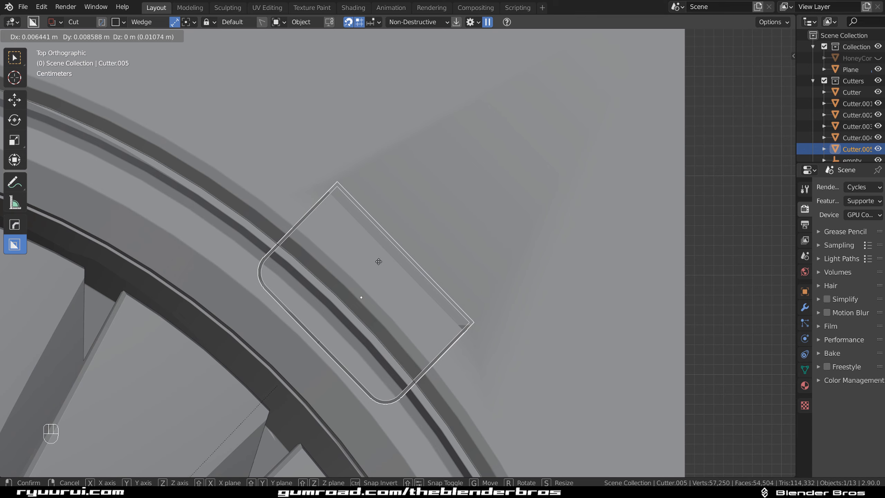
click(379, 261)
scroll(379, 261, down, 5)
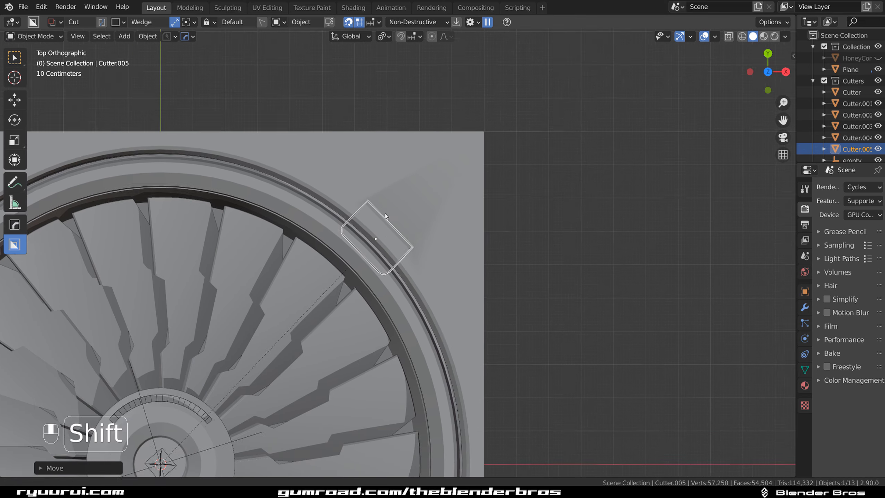
shift+middle_drag(400, 223, 389, 256)
scroll(367, 202, down, 3)
scroll(435, 289, up, 2)
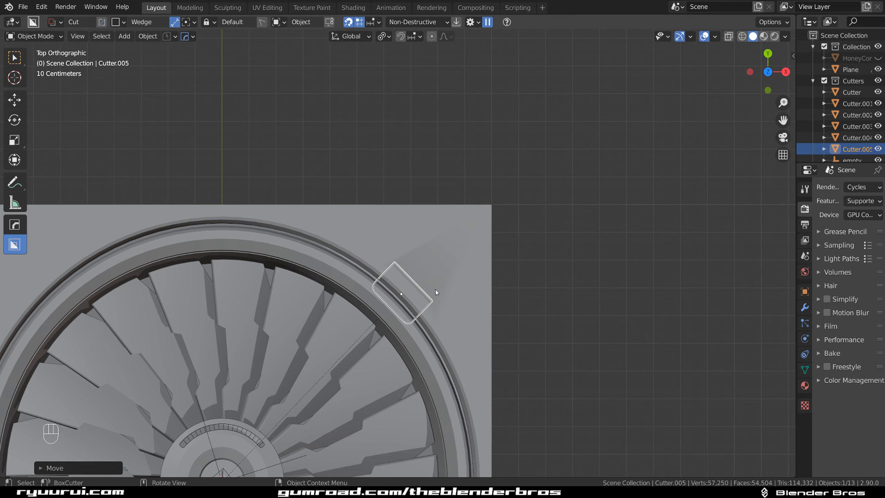
key(g)
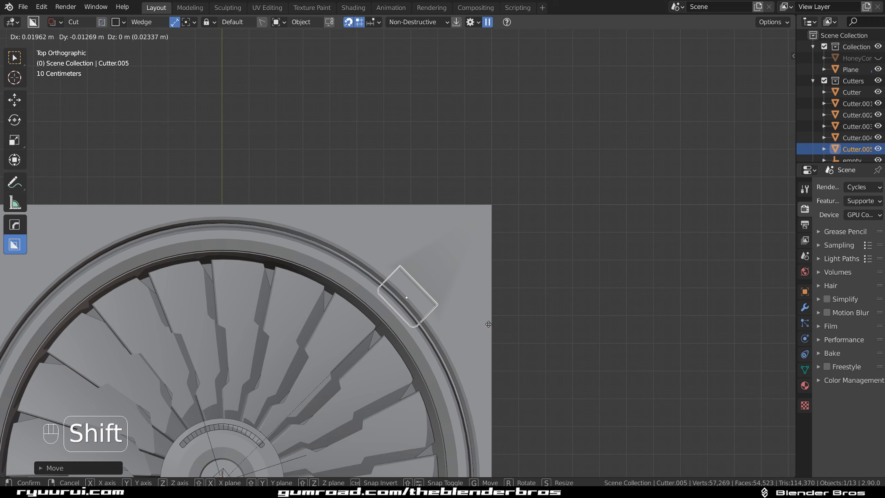
click(433, 304)
Mirror the cutter across the base plane's local X and Y axes to repeat the panel line at all four corners
scroll(434, 305, down, 3)
shift+click(426, 257)
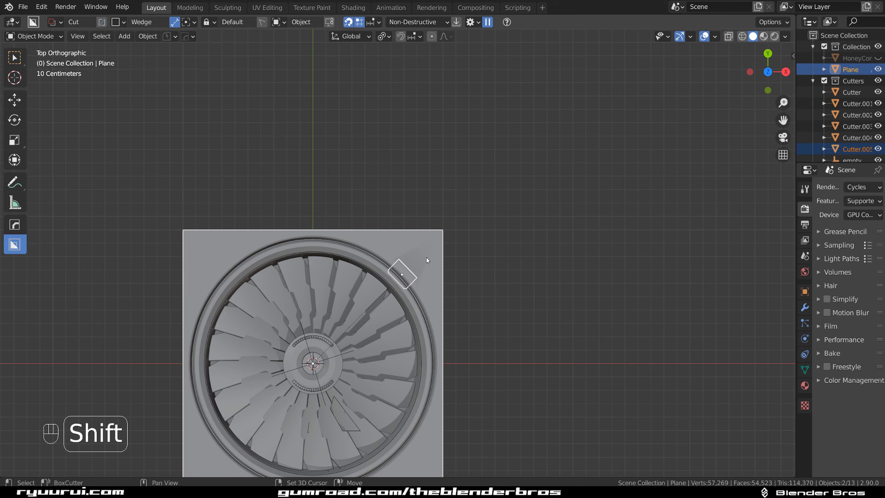
key(alt+x)
key(shift)
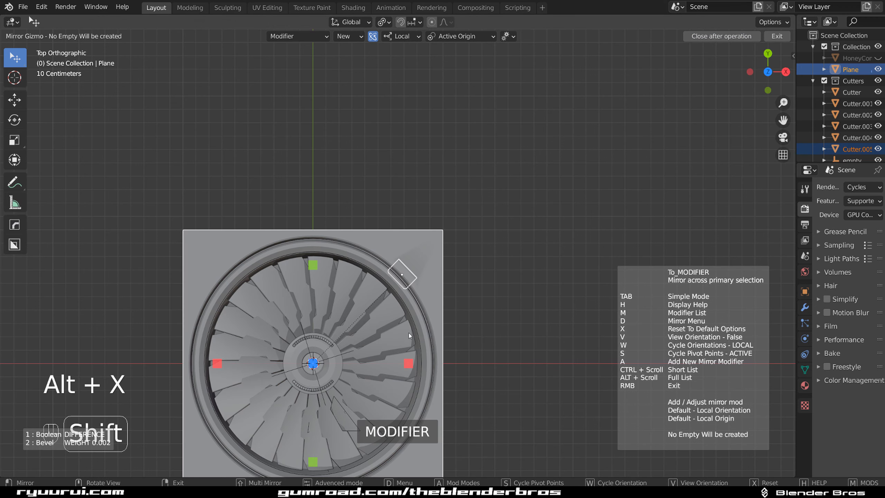
shift+click(408, 365)
middle_drag(313, 263, 454, 188)
key(h)
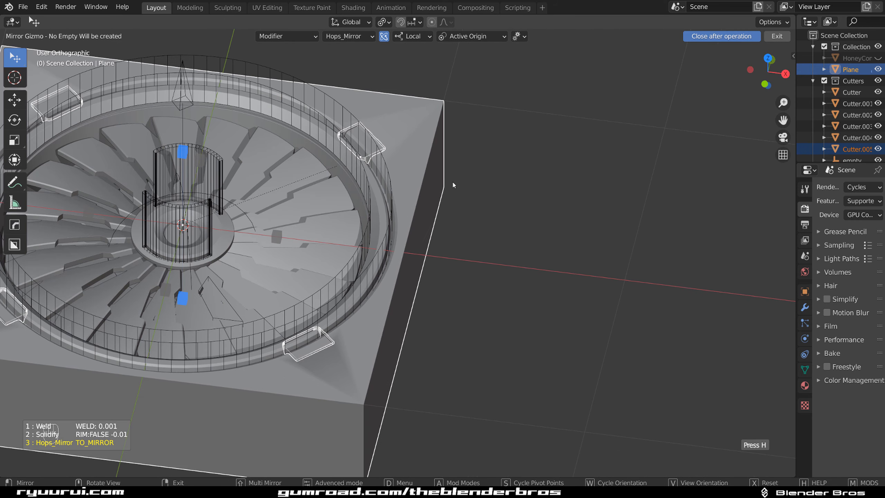
right_click(380, 157)
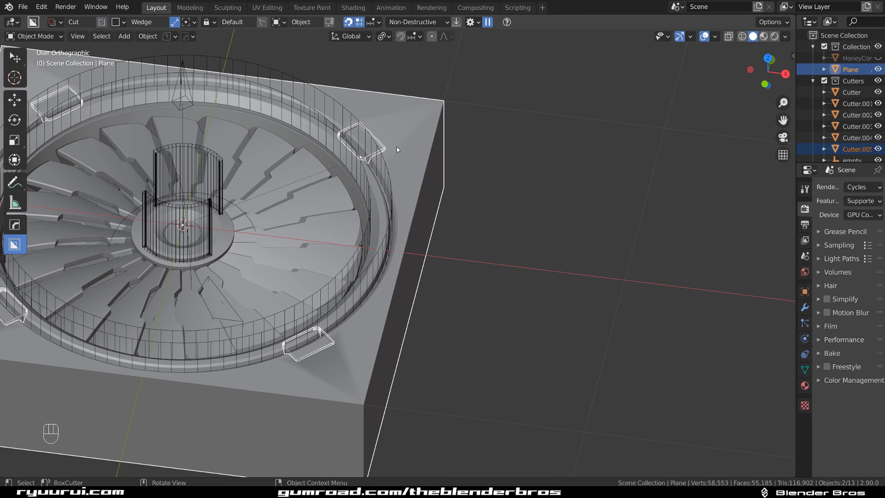
Switch to a perspective view of the whole block and hide the Cutters collection
middle_drag(397, 150, 417, 216)
key(KP_5)
key(shift+2)
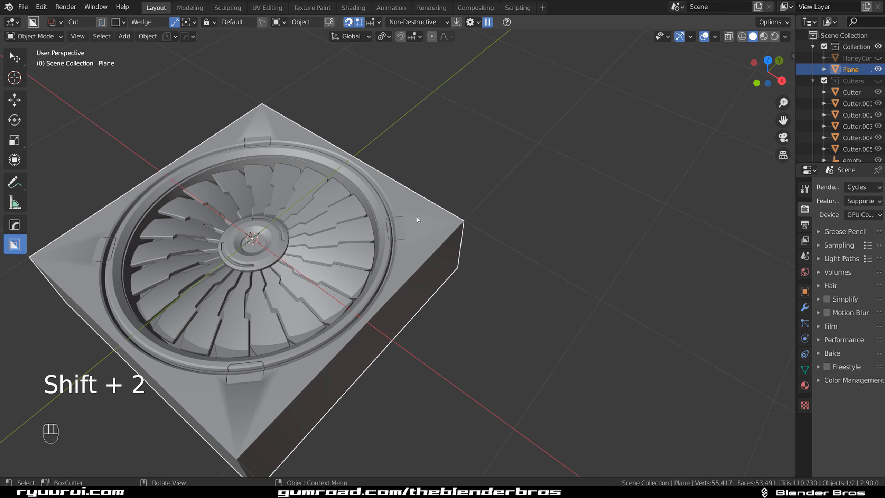
Try applying the base plane's boolean with C-Sharp, and undo the operation
key(q)
click(419, 218)
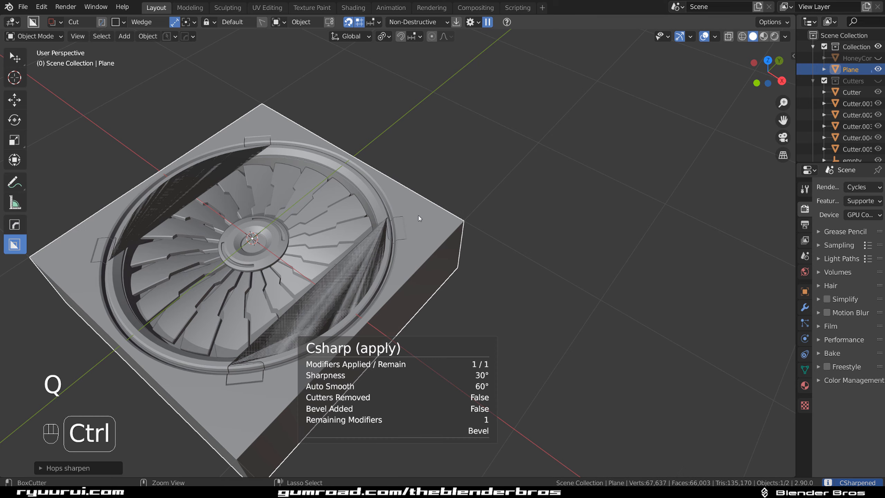
key(ctrl+z)
Examine the mesh and the shading artifacts around the corner panel cut and outer ring up close
scroll(419, 226, up, 4)
key(Tab)
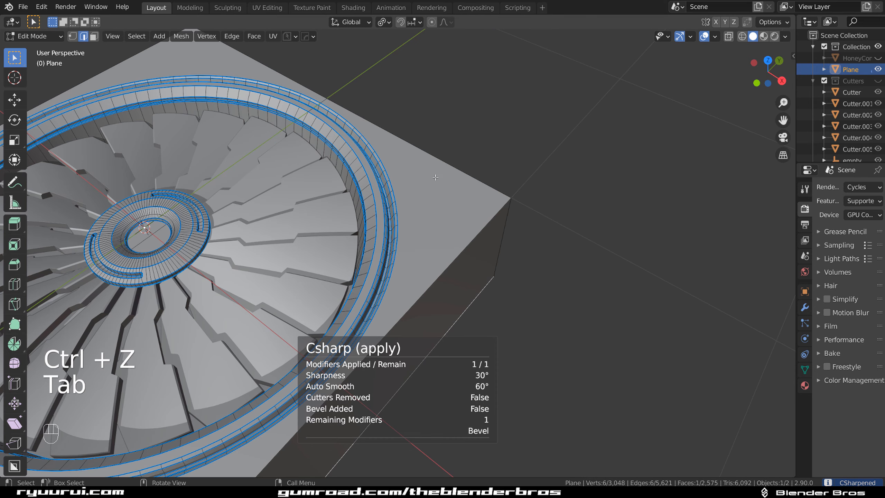
key(grave)
click(422, 96)
key(Tab)
scroll(445, 257, up, 4)
shift+middle_drag(382, 98, 377, 237)
shift+middle_drag(444, 287, 374, 189)
shift+middle_drag(331, 216, 326, 260)
scroll(362, 241, up, 1)
shift+middle_drag(326, 259, 315, 124)
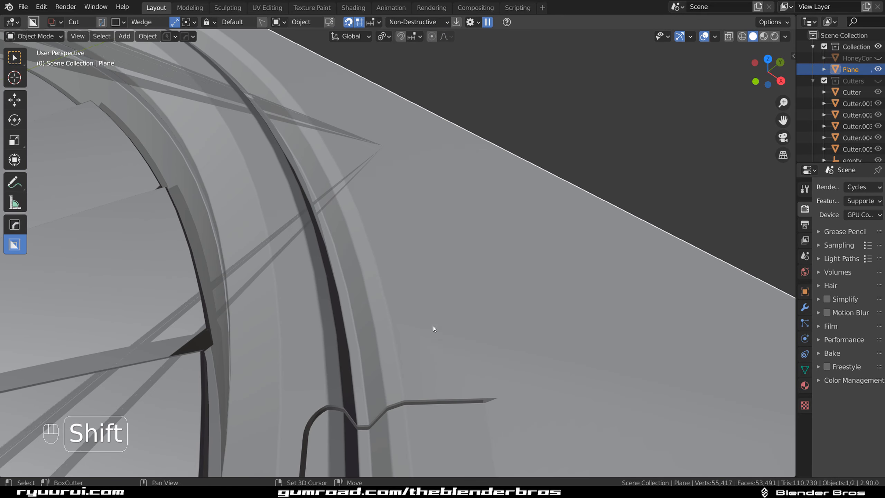
shift+middle_drag(435, 328, 336, 46)
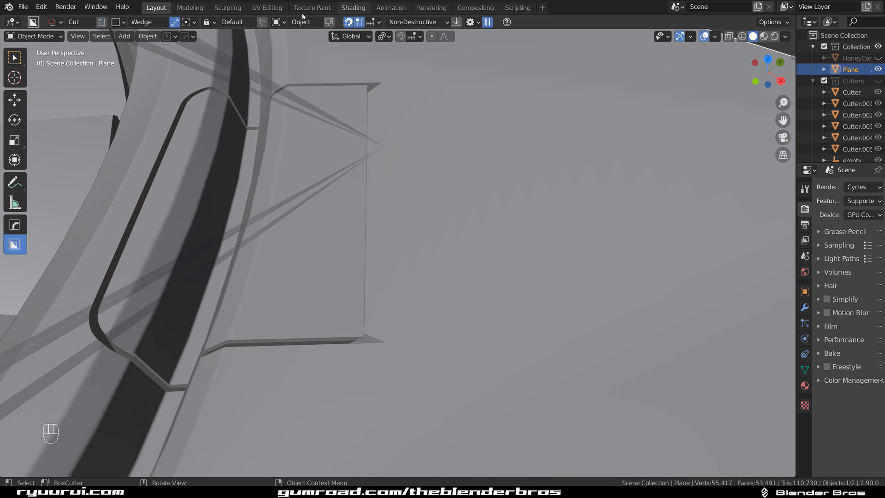
scroll(356, 167, down, 5)
Apply the base plane's boolean modifier with Smart Apply
key(q)
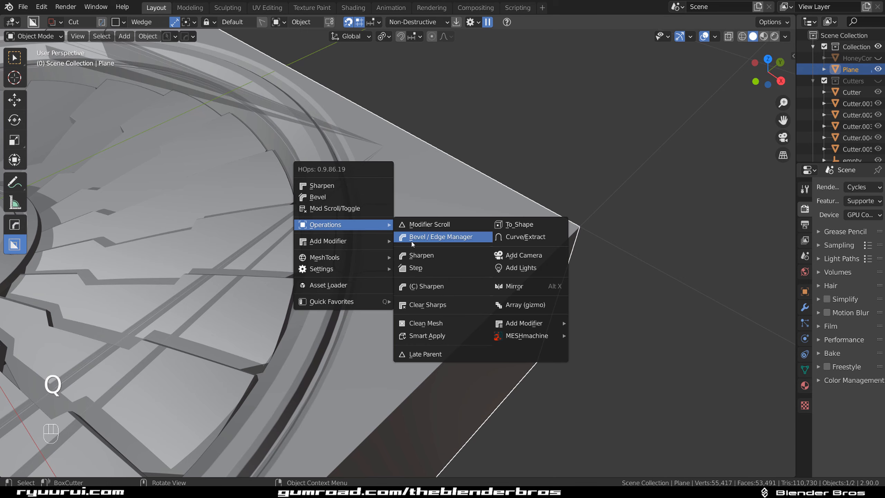
click(432, 336)
key(Tab)
key(Tab)
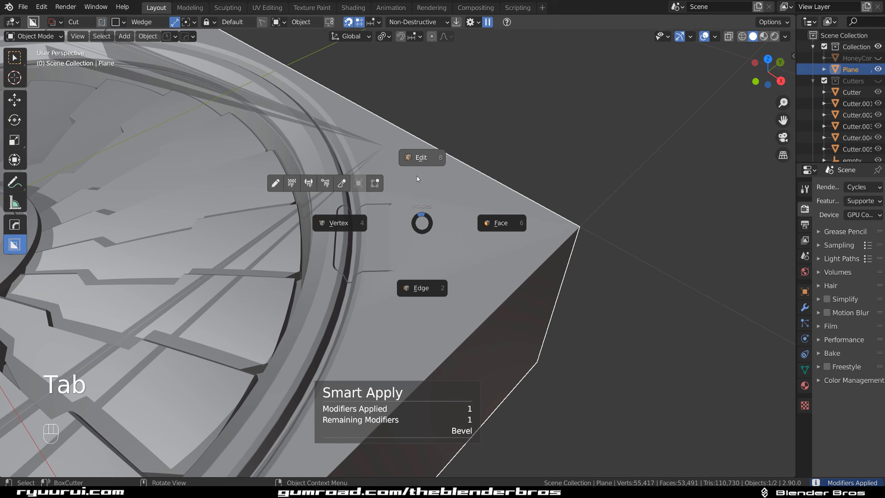
Recalculate the sharp edges of the base plane with Sharpen at 30° sharpness and 60° auto smooth
scroll(390, 231, up, 3)
middle_drag(390, 230, 409, 87)
key(Tab)
key(q)
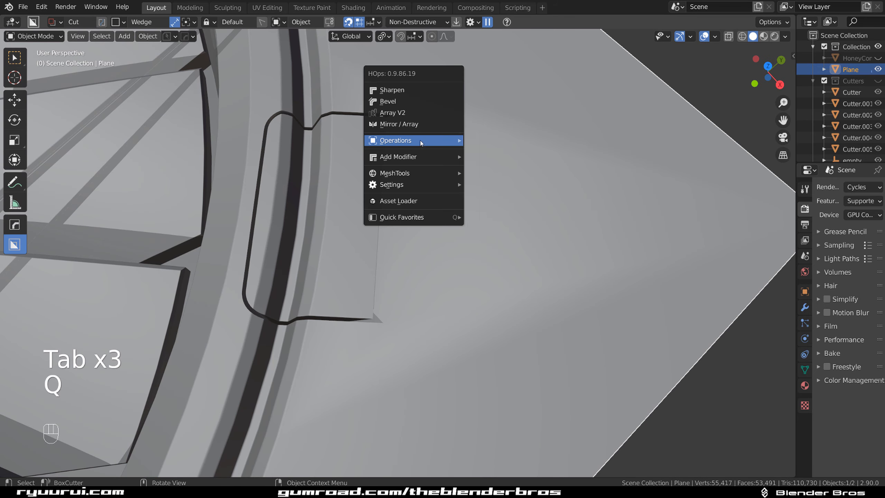
click(406, 91)
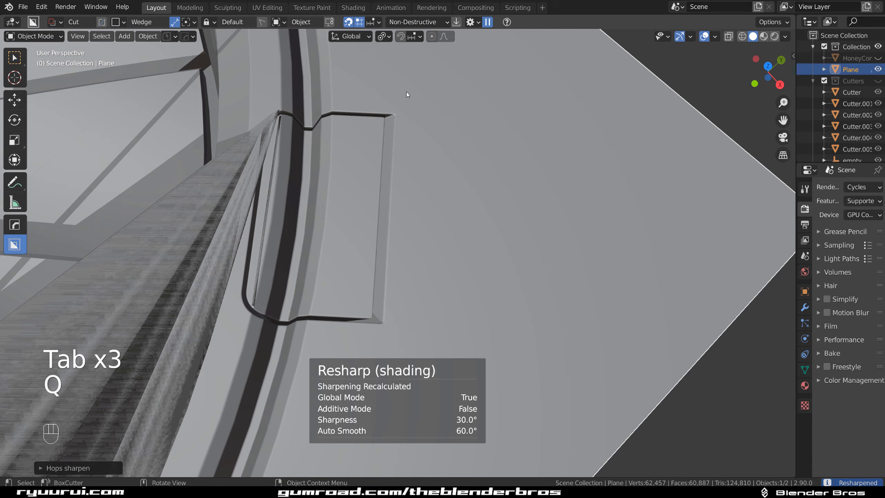
Examine the vertices around the panel line's rounded end in Edit Mode for the cause of the stretched bevel geometry
scroll(394, 150, down, 4)
key(Tab)
click(295, 170)
scroll(323, 162, up, 6)
shift+middle_drag(323, 161, 442, 241)
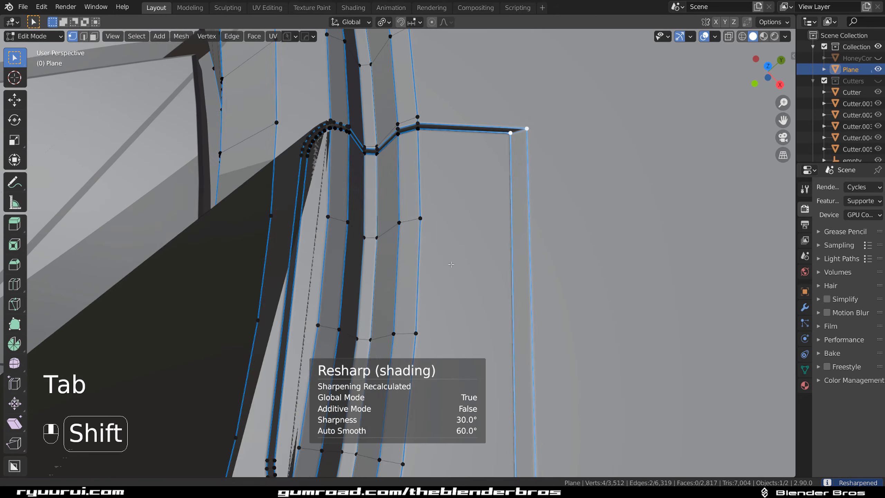
scroll(387, 235, up, 2)
scroll(427, 221, up, 5)
shift+middle_drag(326, 97, 411, 256)
scroll(432, 221, down, 3)
scroll(411, 256, up, 2)
scroll(404, 248, down, 5)
scroll(396, 241, up, 1)
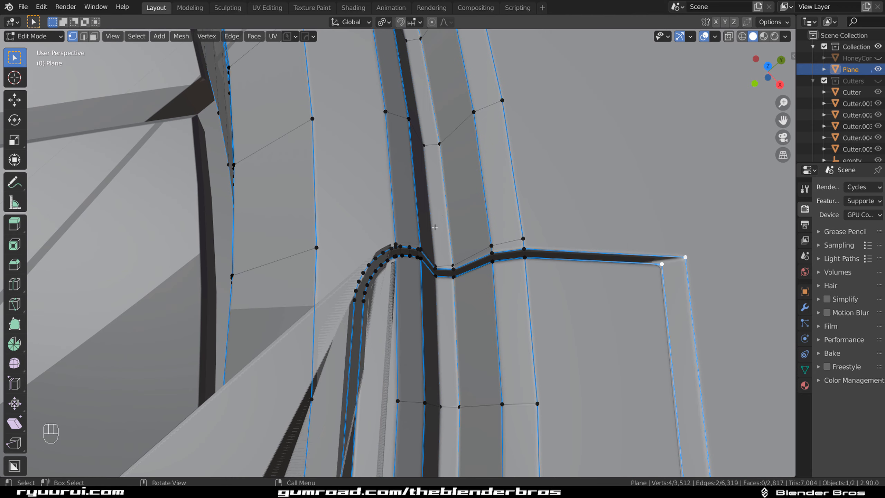
Select the short edges crossing the ring right beside the panel line's rounded end and dissolve them
key(Tab)
click(444, 259)
alt+click(467, 247)
key(x)
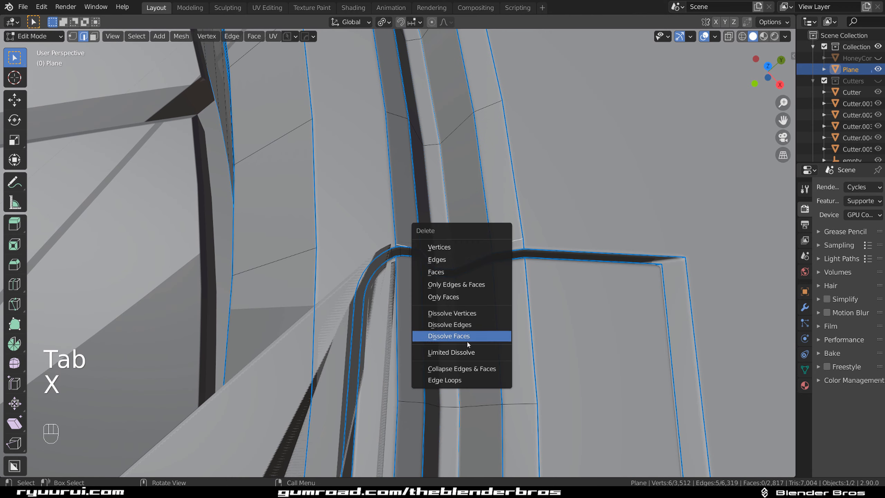
click(453, 324)
scroll(428, 306, down, 3)
scroll(428, 306, up, 6)
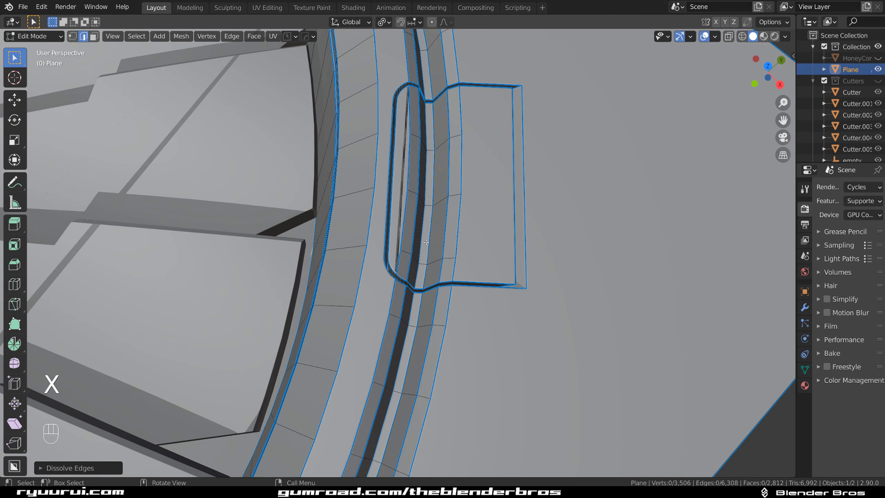
scroll(399, 243, up, 3)
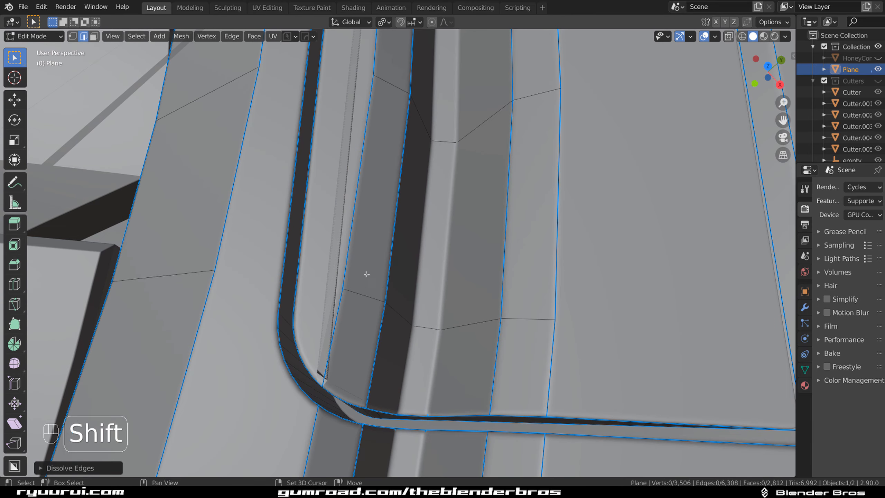
Run MACHIN3 Clean Up on the base plane's mesh to remove redundant vertices around the panel line
shift+middle_drag(345, 318, 382, 276)
click(379, 314)
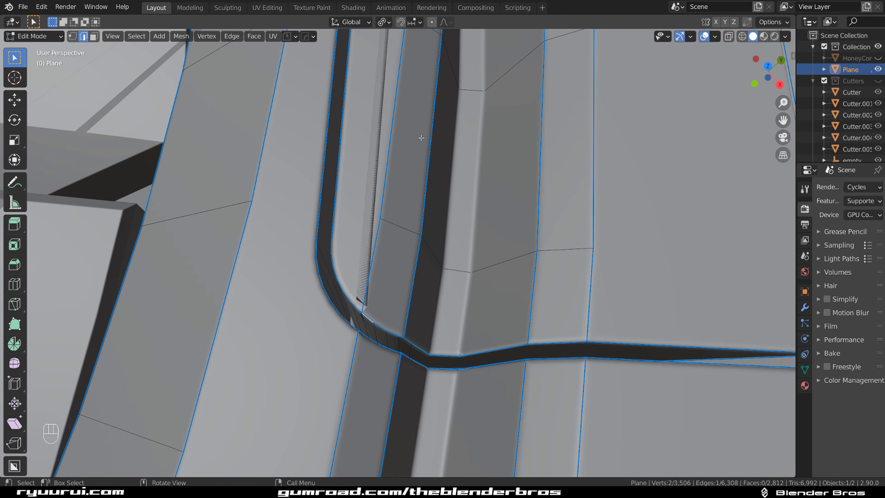
shift+middle_drag(422, 119, 444, 178)
shift+middle_drag(426, 101, 418, 253)
scroll(421, 278, up, 1)
scroll(422, 303, down, 1)
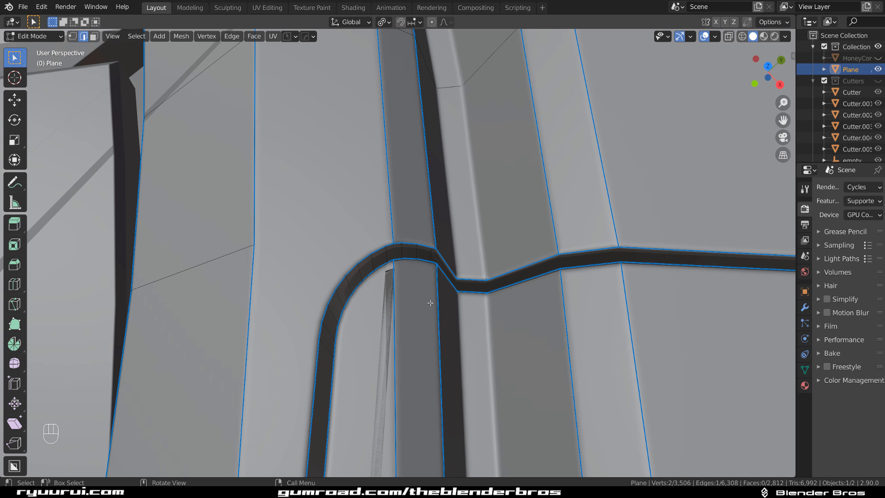
key(Tab)
key(3)
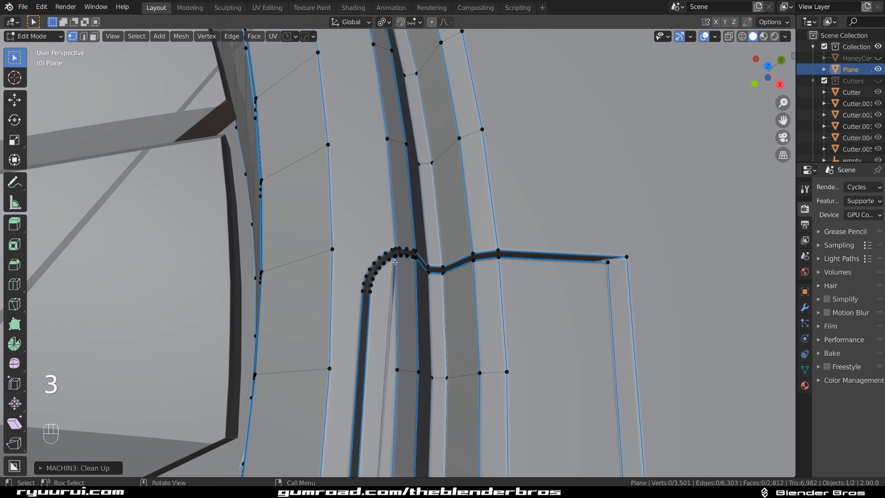
Merge the near-duplicate vertices at the panel line's upper rounded end with MACHIN3 Smart Vert
click(395, 261)
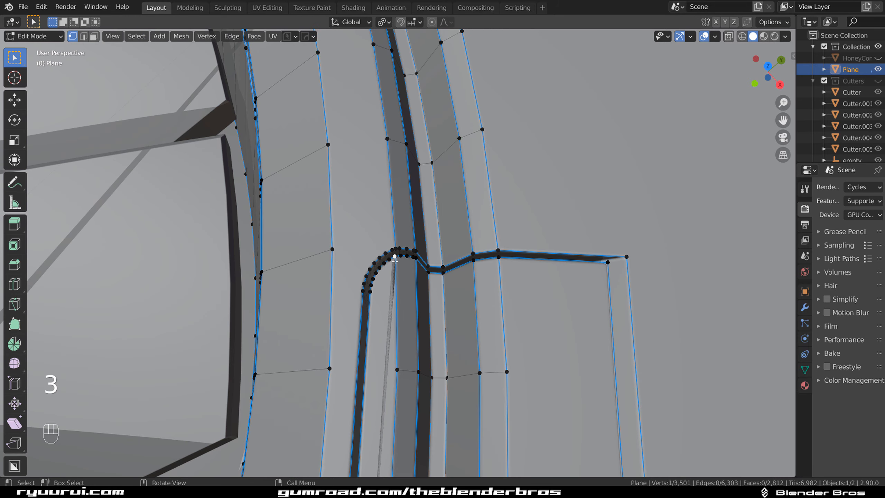
scroll(393, 261, up, 4)
key(1)
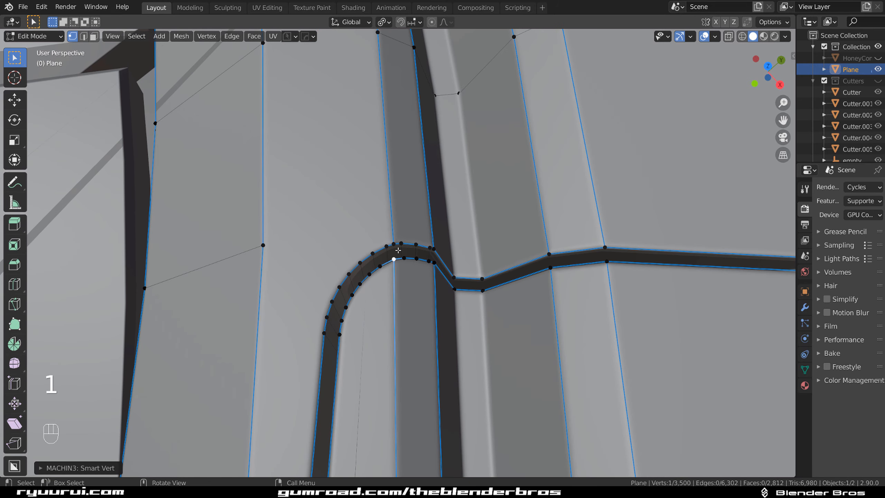
shift+click(433, 249)
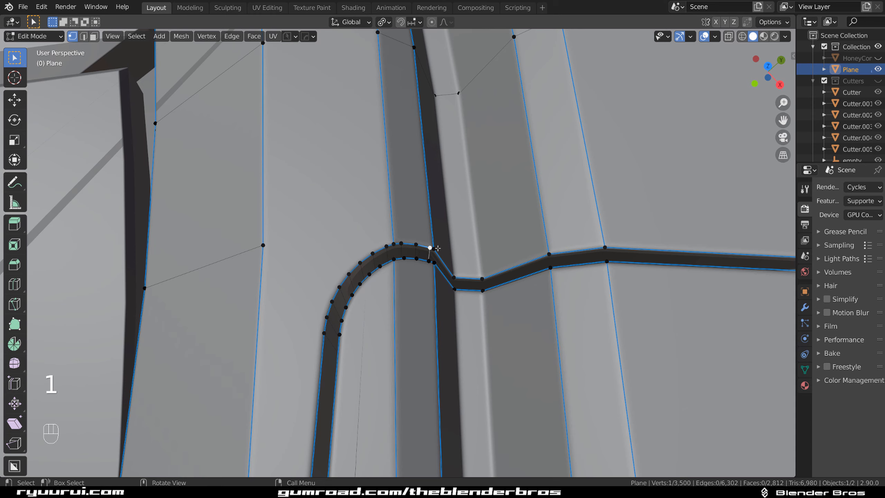
key(1)
scroll(400, 252, down, 8)
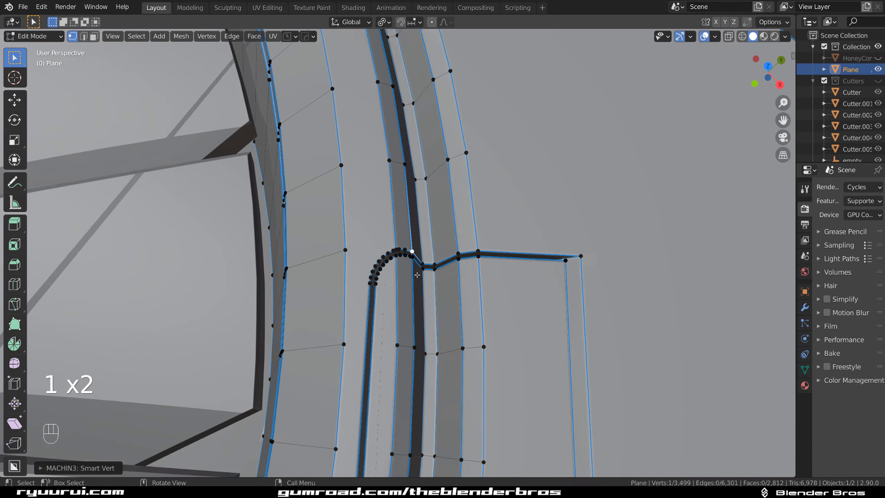
Merge the two almost coincident vertices where the panel line's lower rounded end meets the ring's dark groove, using Smart Vert
shift+middle_drag(400, 252, 400, 123)
scroll(397, 253, up, 5)
shift+middle_drag(359, 347, 384, 238)
scroll(384, 238, up, 4)
scroll(385, 238, up, 3)
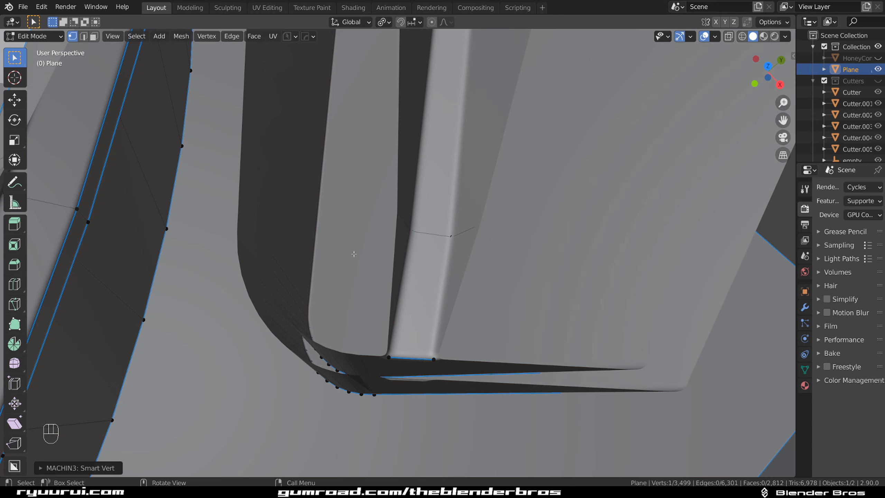
scroll(355, 252, down, 4)
scroll(354, 255, up, 2)
shift+middle_drag(320, 276, 387, 262)
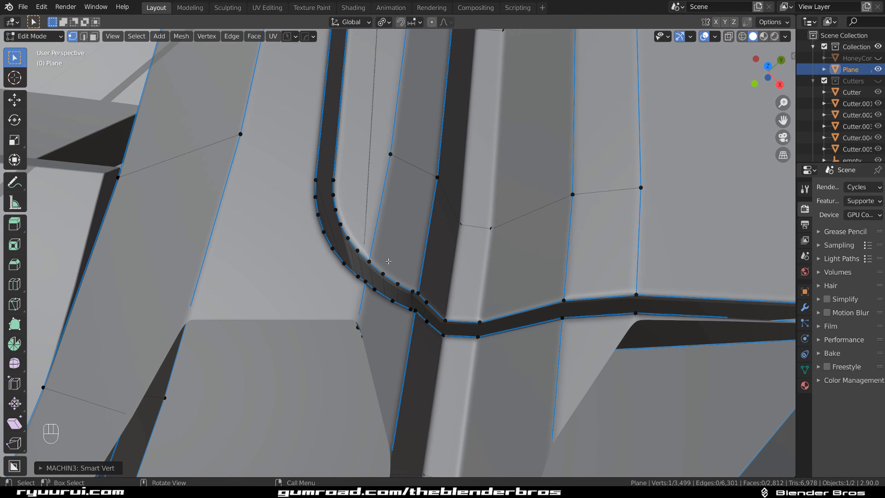
scroll(387, 263, up, 1)
scroll(379, 264, down, 2)
click(411, 286)
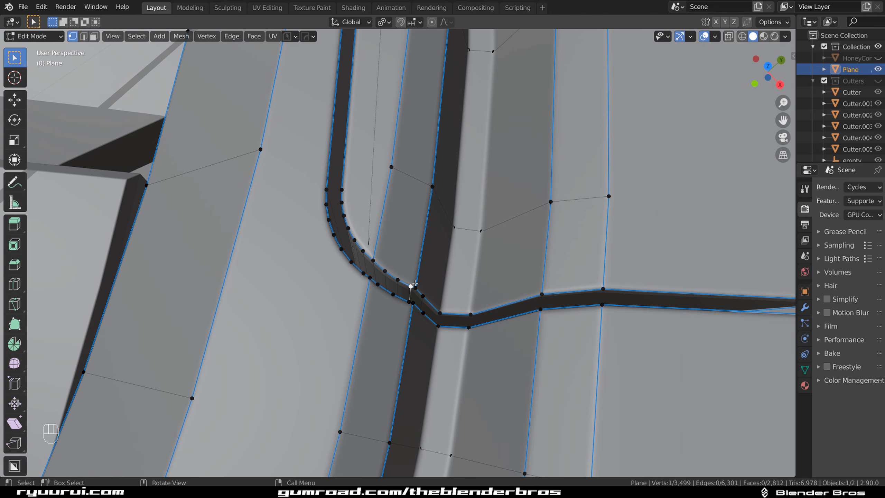
shift+click(414, 288)
key(1)
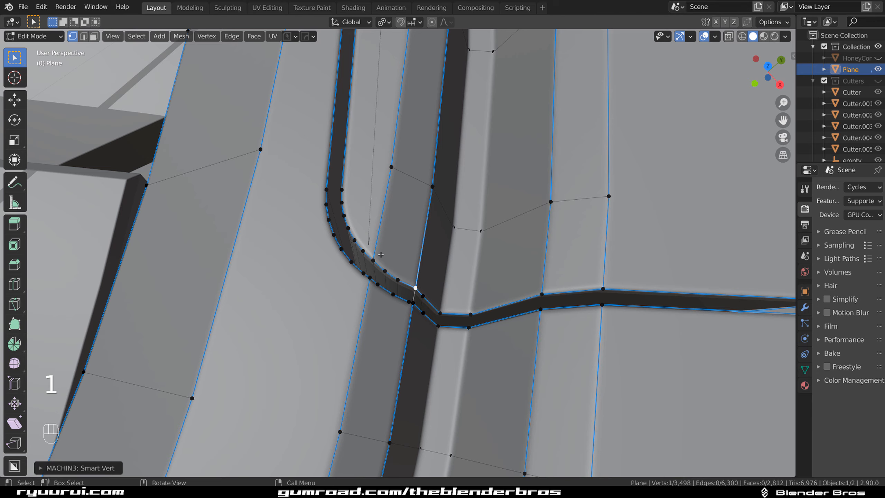
click(374, 255)
key(g)
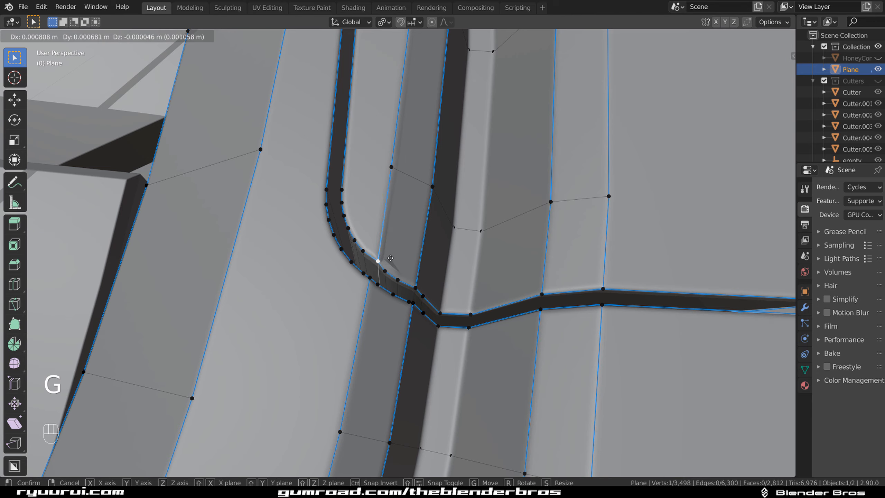
right_click(393, 257)
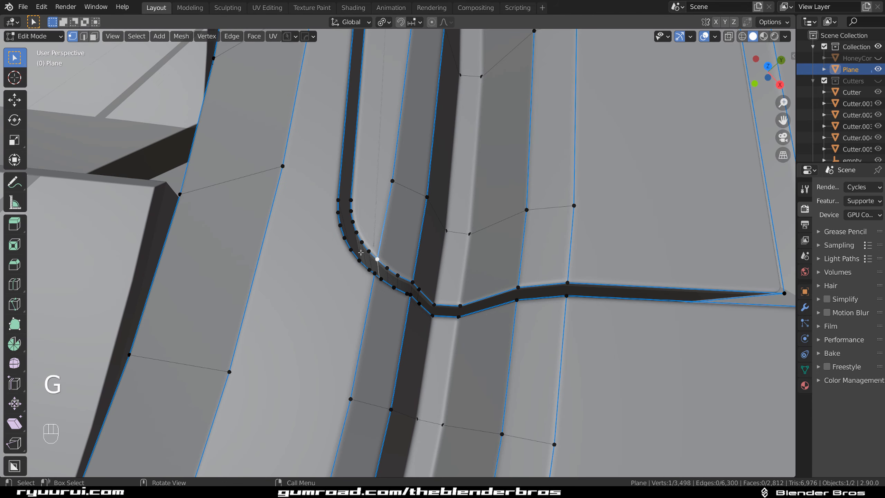
middle_drag(363, 245, 451, 245)
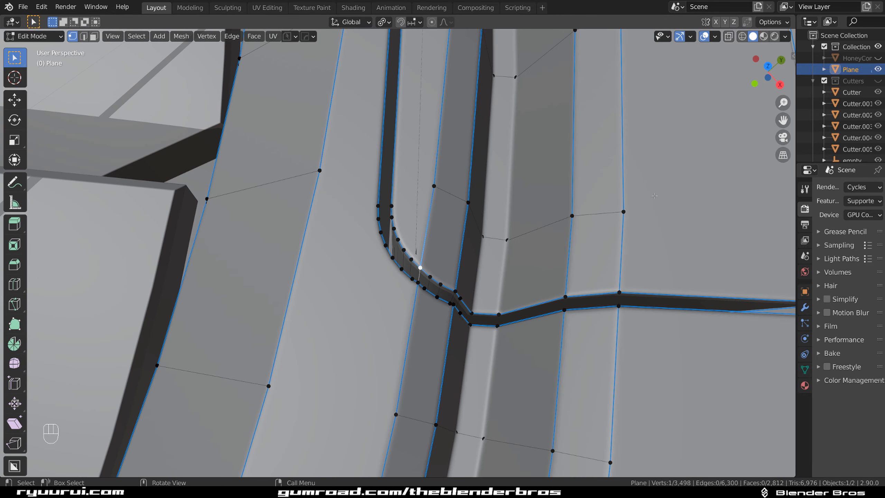
Lower the viewport's clip start distance so the panel line's rounded end can be viewed up close
key(n)
click(790, 81)
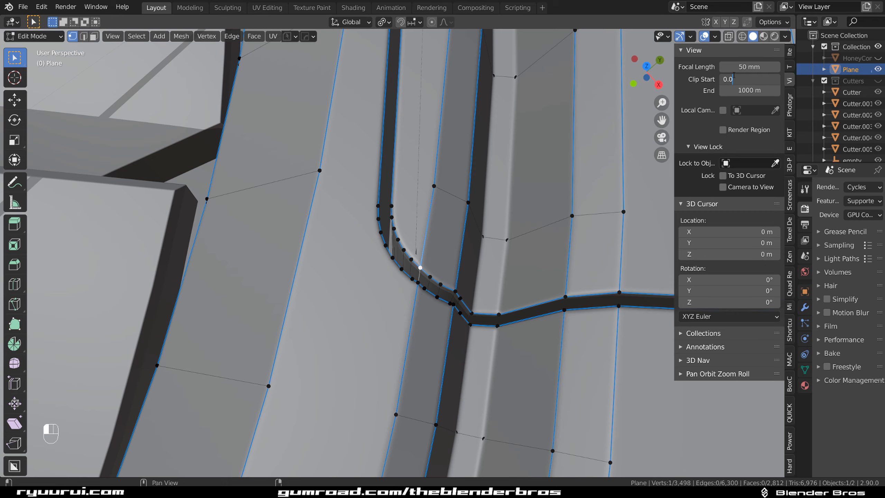
key(n)
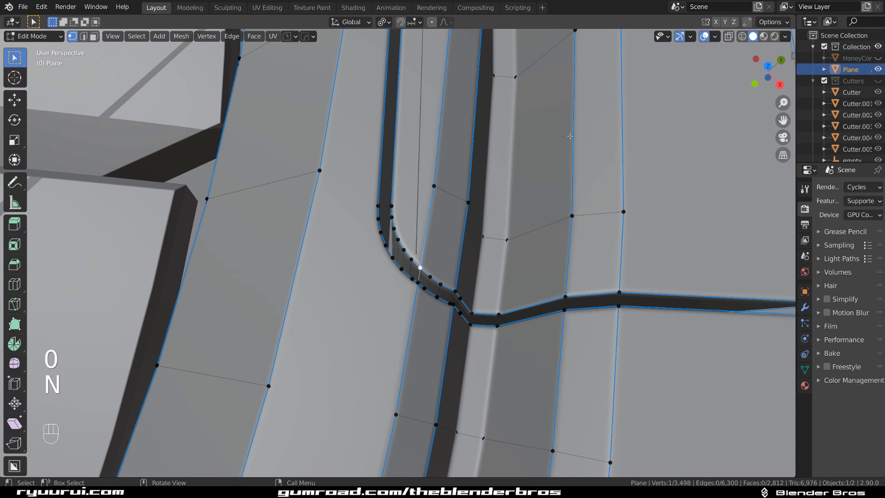
scroll(493, 253, up, 6)
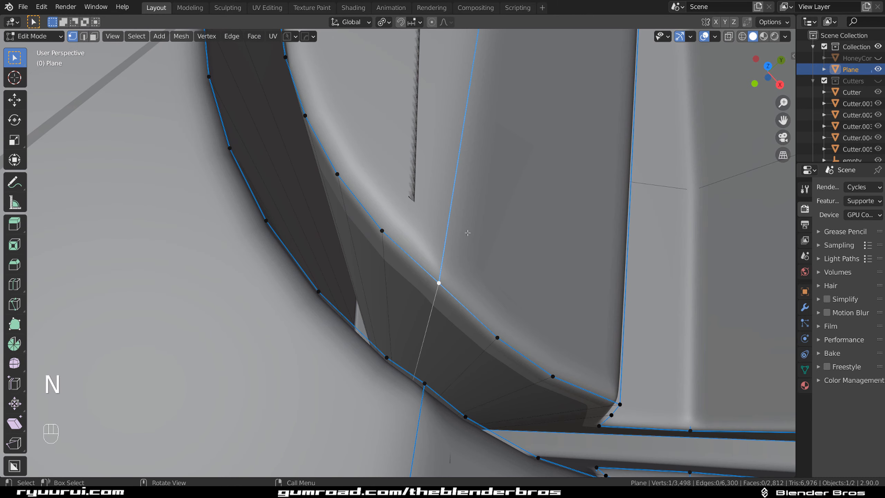
Try a much smaller bevel width on the base plane with Hard Ops Adjust Bevel
middle_drag(468, 231, 463, 190)
key(Tab)
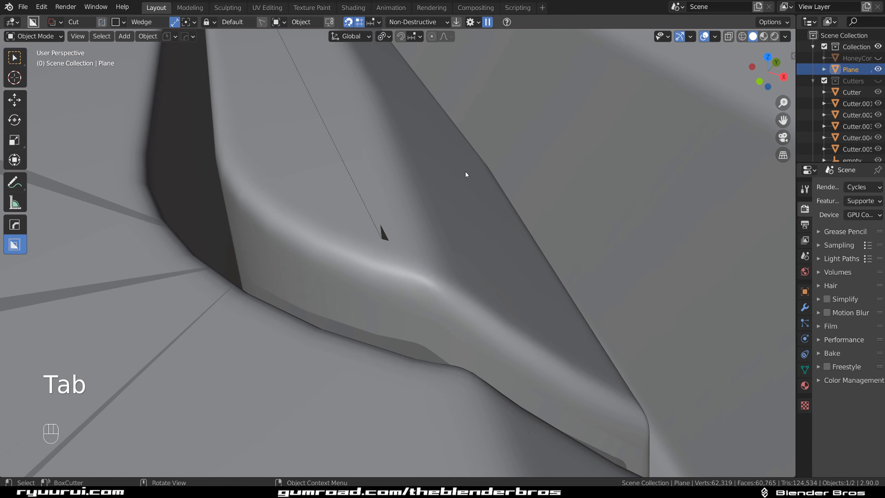
key(q)
click(445, 216)
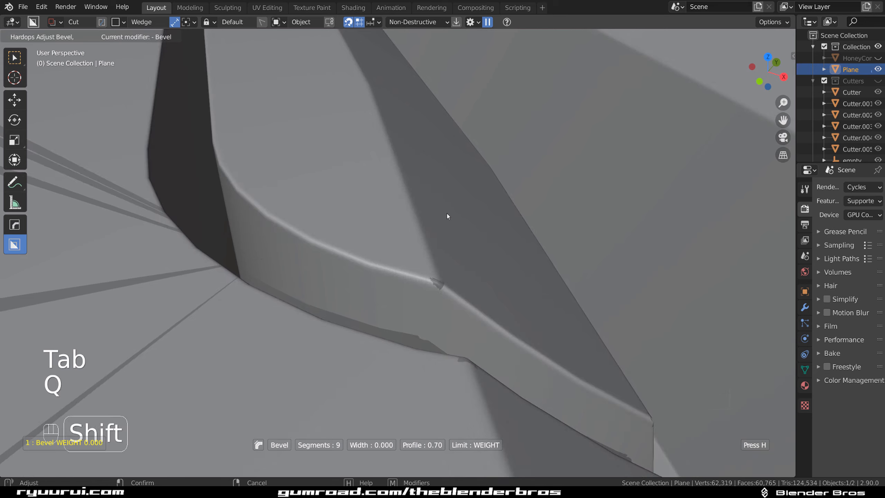
click(427, 212)
key(q)
click(427, 211)
click(429, 213)
Nudge the vertex at the bend of the panel line's edge slightly in Edit Mode, then return to Object Mode
middle_drag(429, 213, 405, 306)
scroll(431, 213, up, 6)
scroll(478, 293, up, 5)
key(Tab)
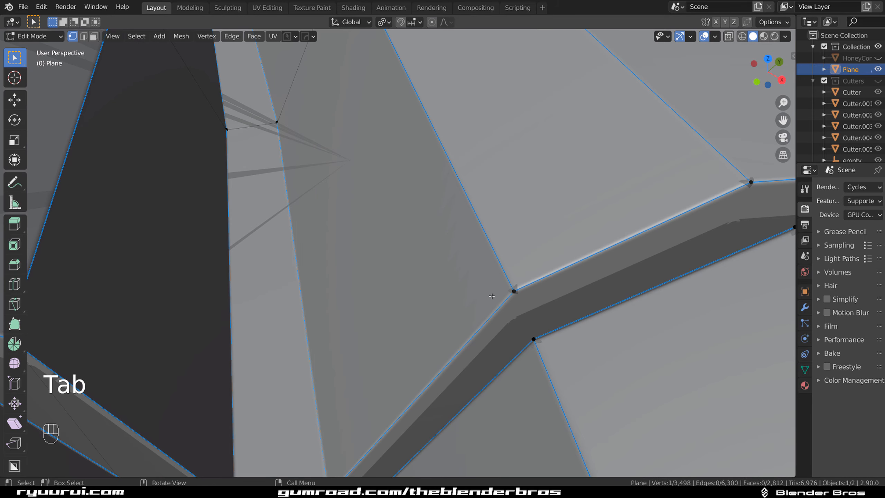
key(g)
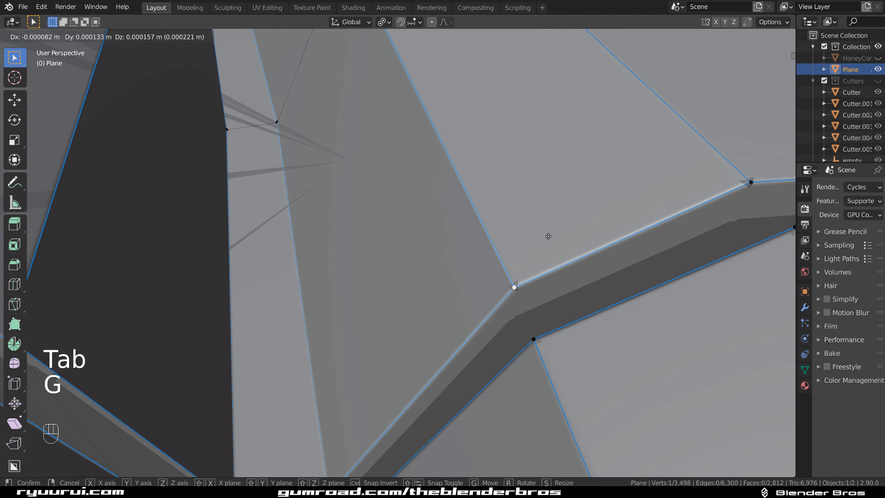
key(Tab)
Readjust the base plane's bevel modifier width to about 0.001 with Hard Ops Adjust Bevel
middle_drag(518, 176, 405, 247)
key(q)
click(370, 241)
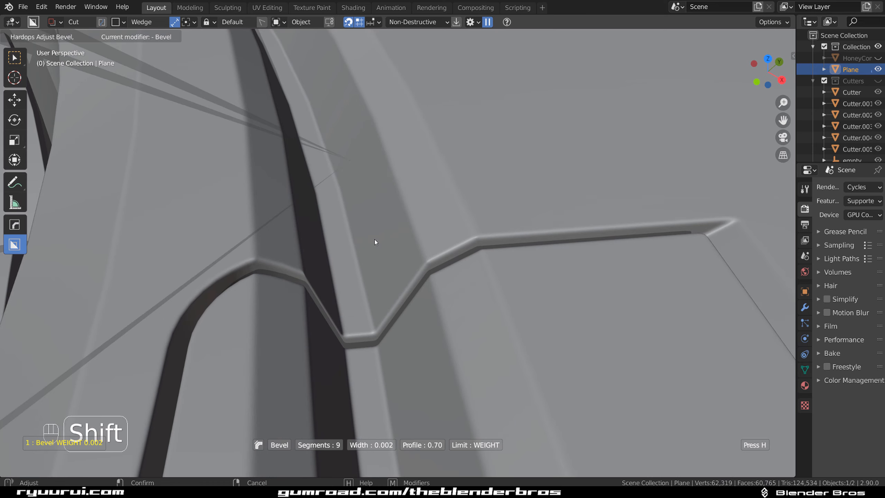
click(376, 240)
middle_drag(385, 253, 452, 159)
scroll(429, 250, down, 1)
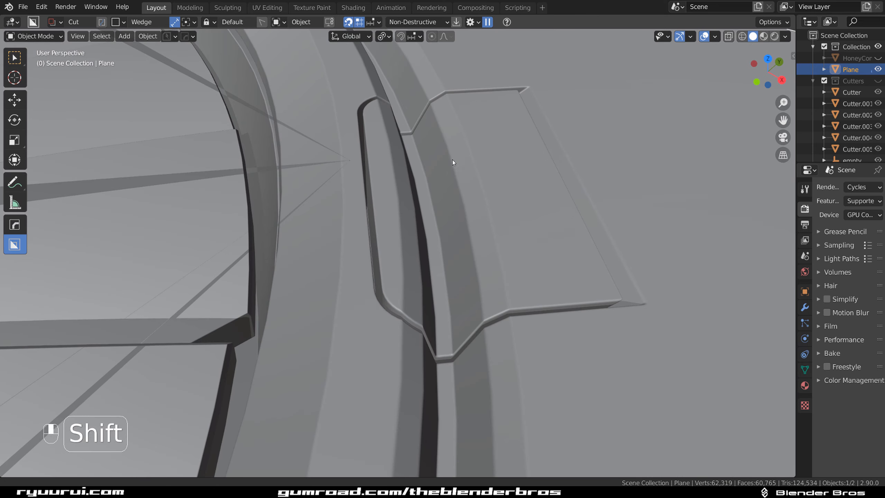
scroll(449, 194, down, 3)
Set the Hard Ops mirror mode to Symmetry and mirror the base plane across the X axis
key(KP_7)
key(alt+x)
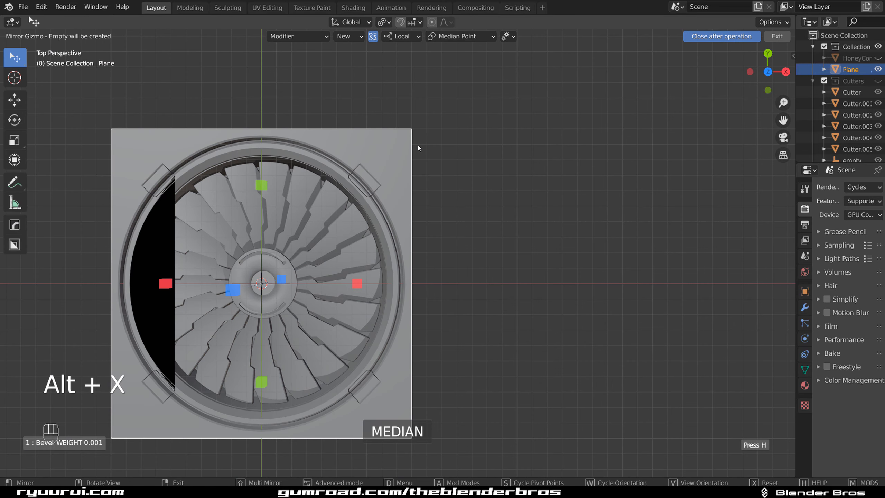
click(314, 40)
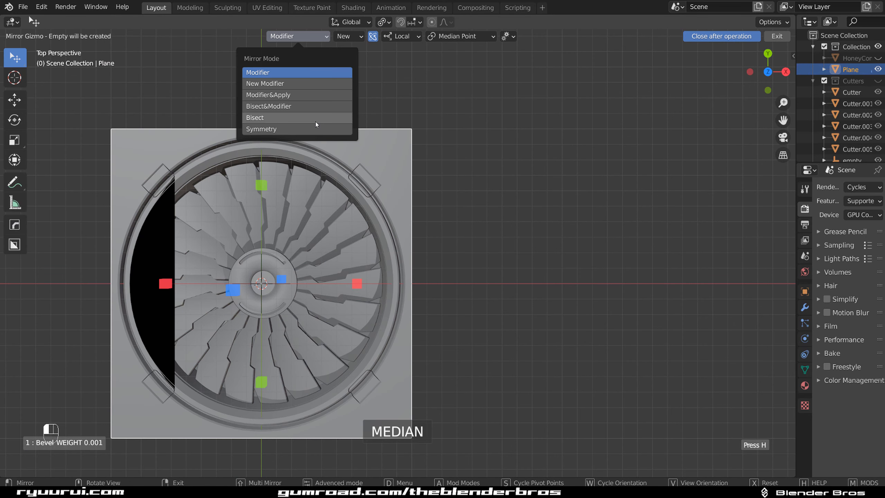
click(315, 132)
click(361, 286)
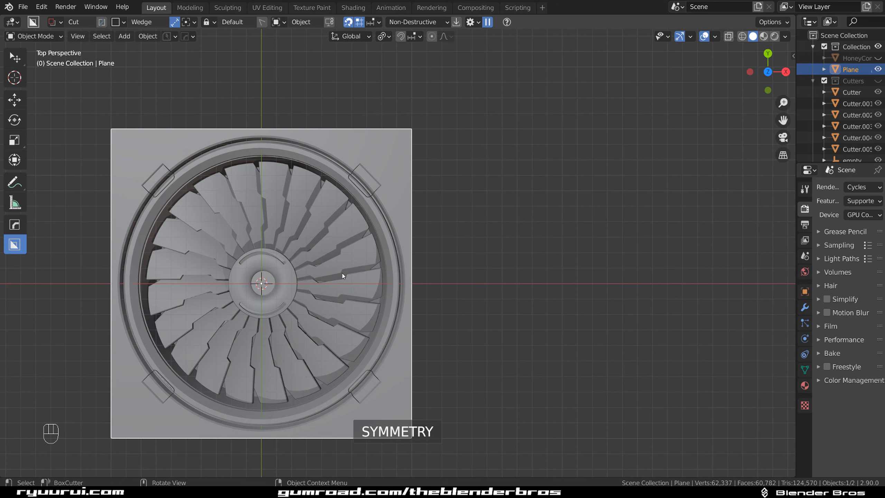
Mirror the base plane across the Y axis in Symmetry mode and close the mirror gizmo
key(alt+x)
shift+click(261, 186)
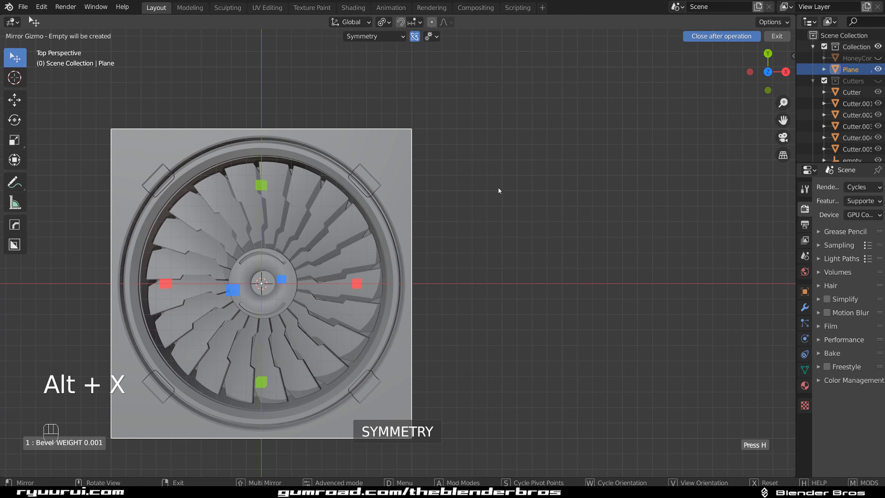
right_click(499, 191)
Examine the mirrored panel lines and the shading around the turbine's outer ring from several angles
scroll(397, 253, up, 2)
shift+middle_drag(412, 219, 427, 140)
key(KP_5)
key(KP_5)
key(KP_5)
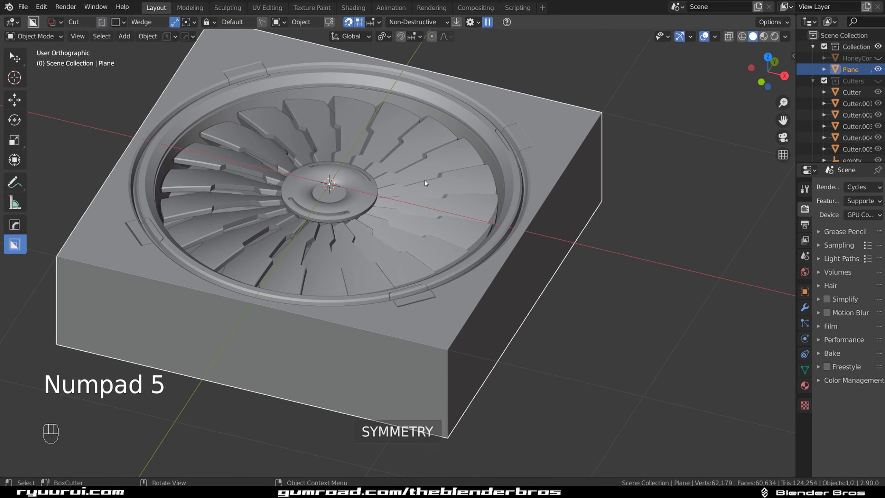
scroll(440, 194, up, 2)
middle_drag(494, 184, 511, 171)
scroll(530, 230, up, 4)
shift+middle_drag(564, 243, 512, 237)
scroll(448, 235, up, 3)
scroll(465, 231, down, 4)
middle_drag(492, 134, 495, 164)
shift+middle_drag(496, 163, 539, 118)
shift+middle_drag(602, 115, 491, 228)
scroll(492, 229, up, 3)
Select all linked geometry of the panel enclosed by the outer ring's panel line and separate it into its own object
key(Tab)
click(602, 351)
shift+middle_drag(602, 350, 447, 319)
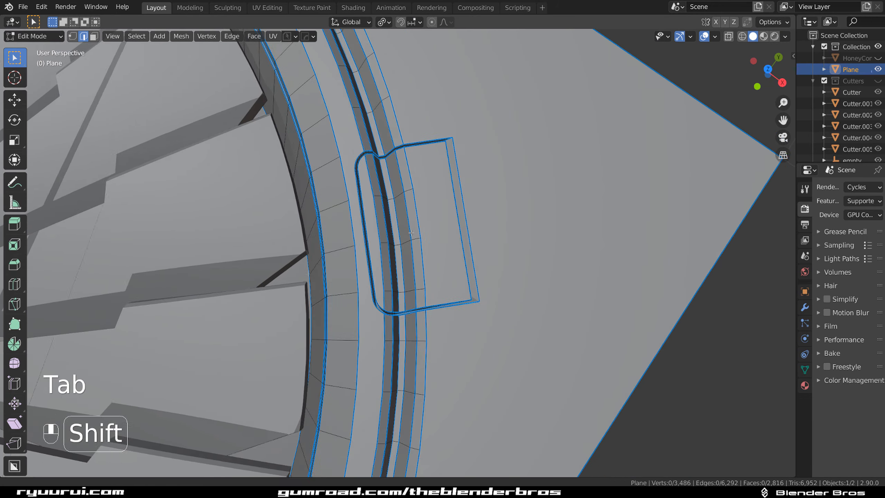
scroll(446, 222, up, 2)
key(Tab)
click(356, 247)
scroll(500, 311, down, 9)
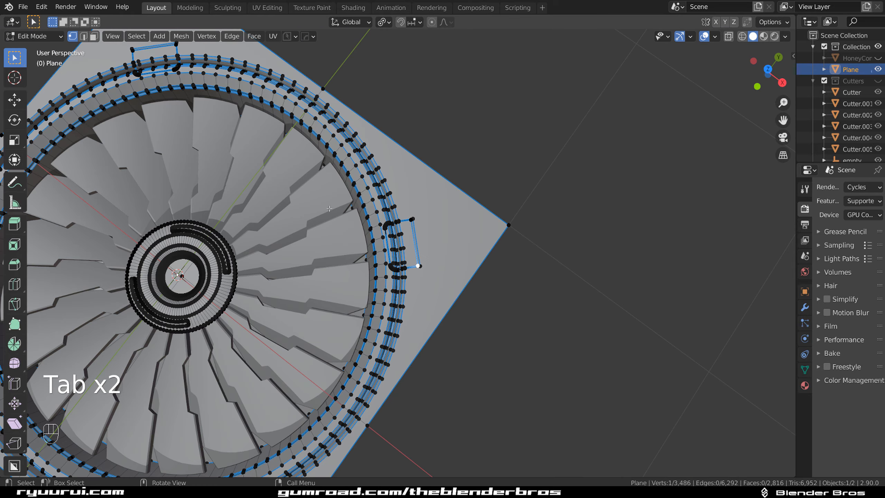
mouse_move(464, 218)
shift+middle_down()
mouse_move(616, 309)
mouse_move(444, 188)
mouse_move(468, 221)
shift+middle_up()
scroll(443, 189, up, 6)
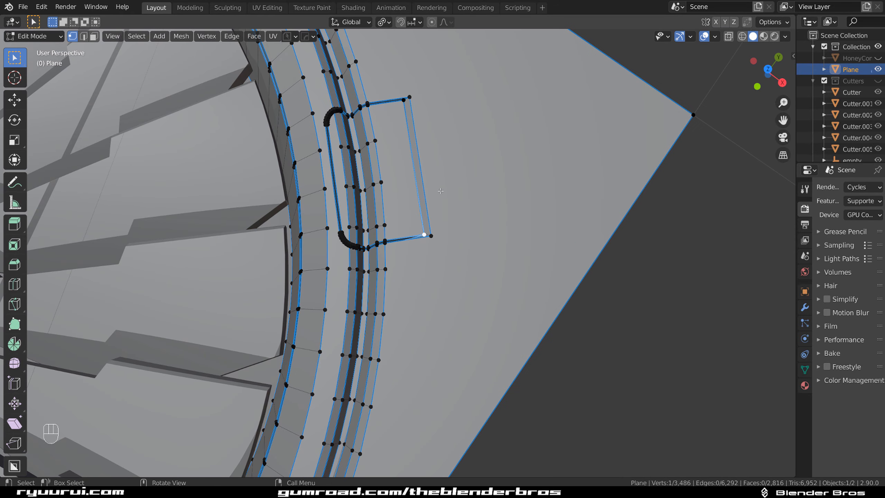
key(ctrl+l)
key(p)
click(440, 188)
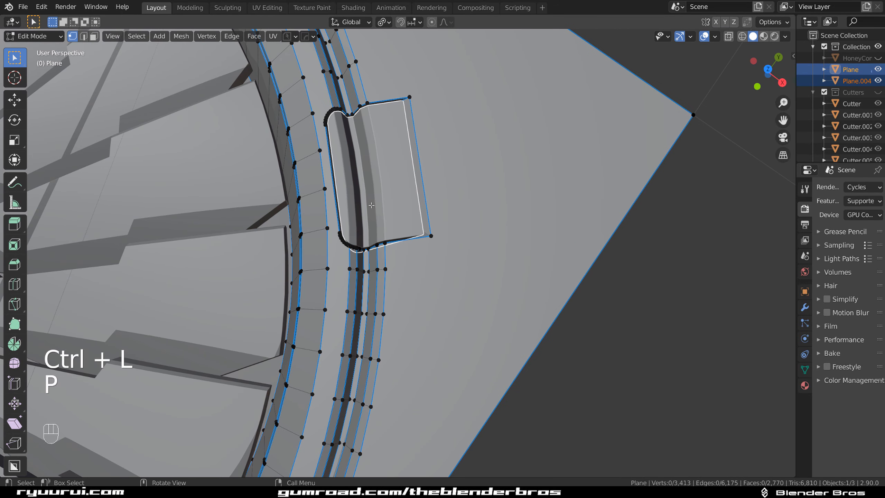
Leave Edit Mode, look at the separated panel from the top, and switch the BoxCutter shape to Ngon
key(grave)
click(373, 147)
key(Tab)
click(381, 56)
scroll(362, 174, up, 3)
shift+middle_drag(362, 174, 411, 222)
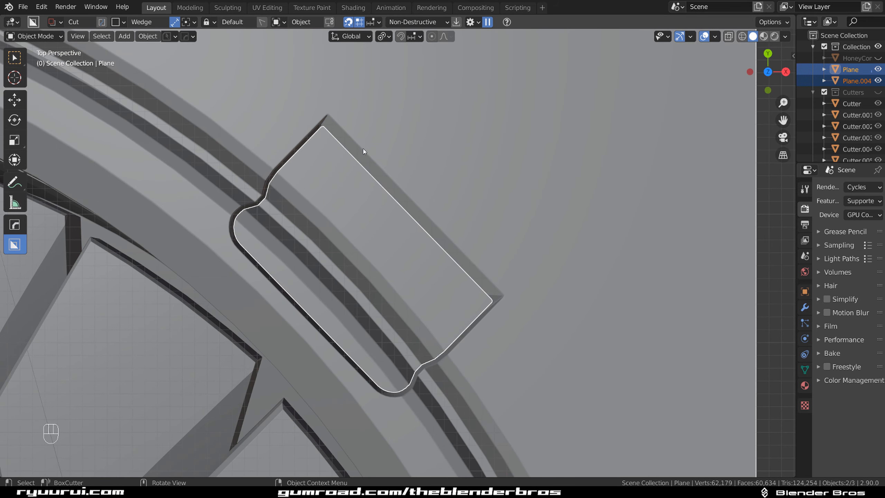
key(d)
key(d)
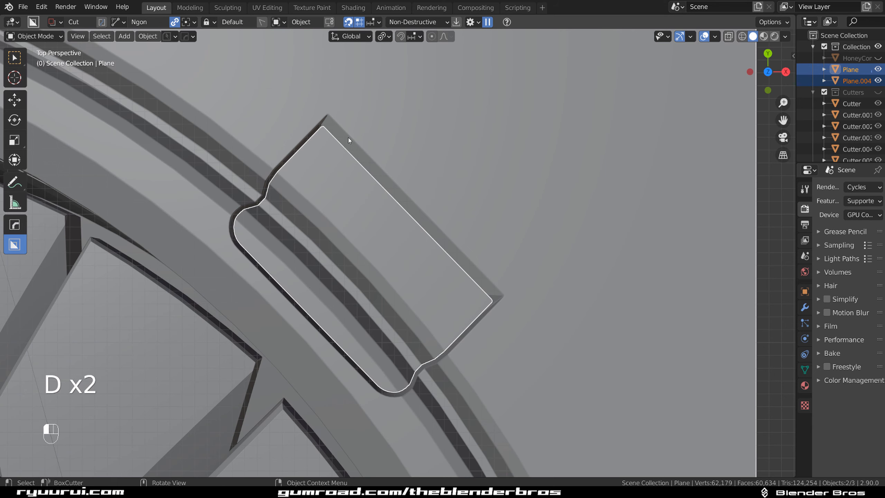
Try cutting a four-sided Ngon notch along the panel's outer long edge, undo it, and select only the panel
drag(348, 137, 350, 182)
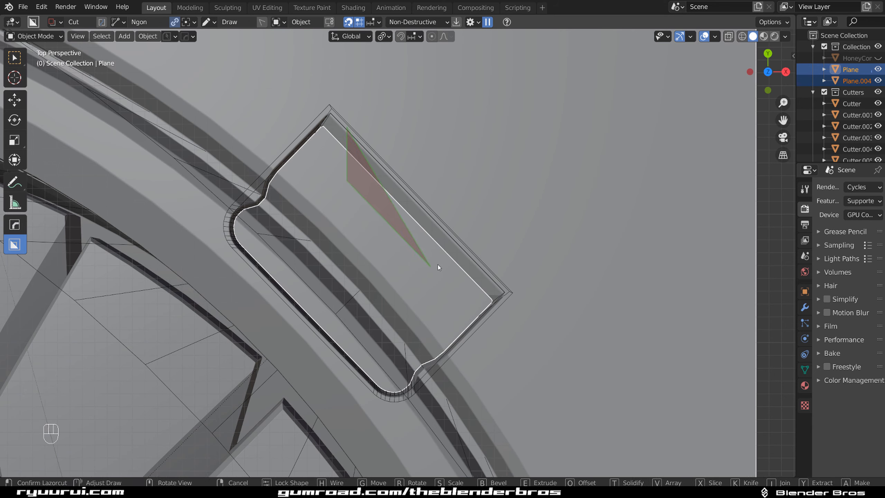
click(450, 278)
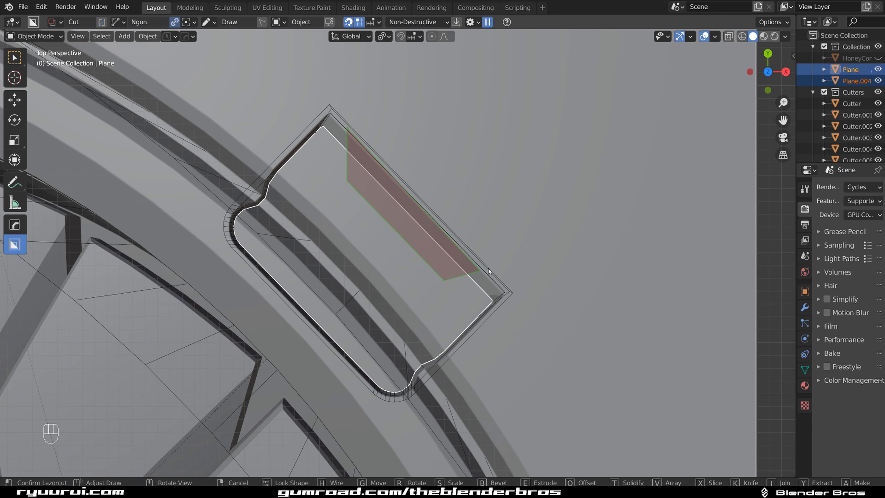
right_click(524, 266)
click(524, 264)
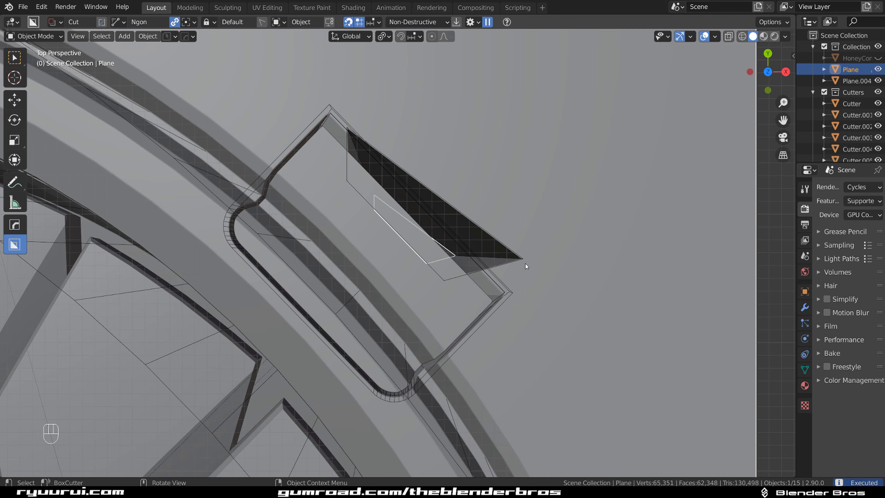
right_click(526, 263)
key(ctrl+z)
key(ctrl)
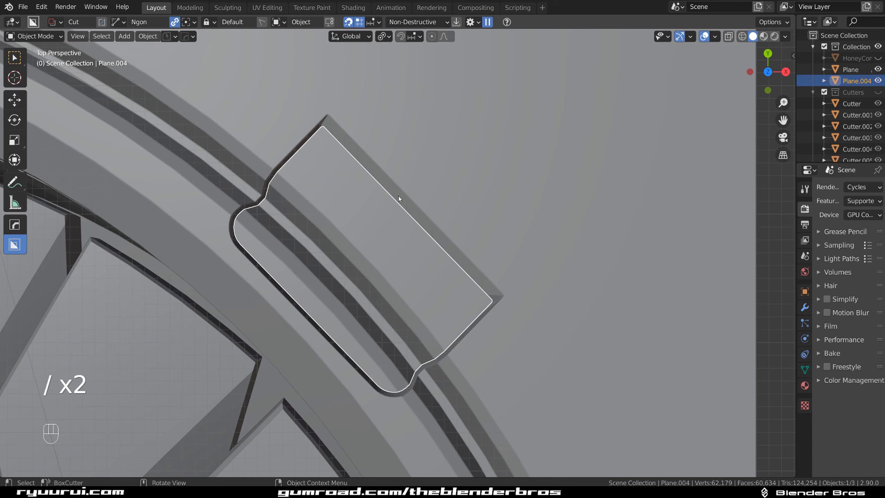
Set BoxCutter to View alignment in orthographic top view and cut a four-sided Ngon notch into the panel's outer long edge
key(shift+v)
click(422, 196)
key(KP_5)
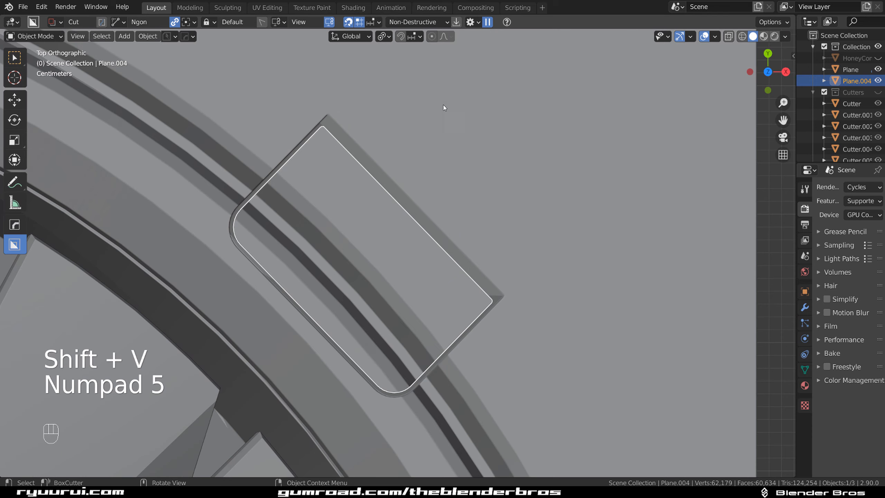
mouse_move(349, 129)
mouse_down()
mouse_move(347, 189)
mouse_move(356, 183)
mouse_move(427, 287)
mouse_move(506, 271)
mouse_up()
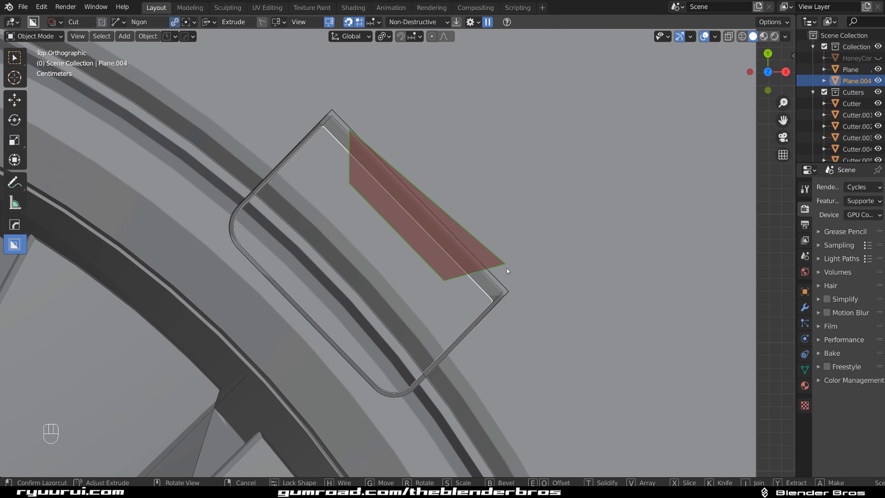
click(504, 267)
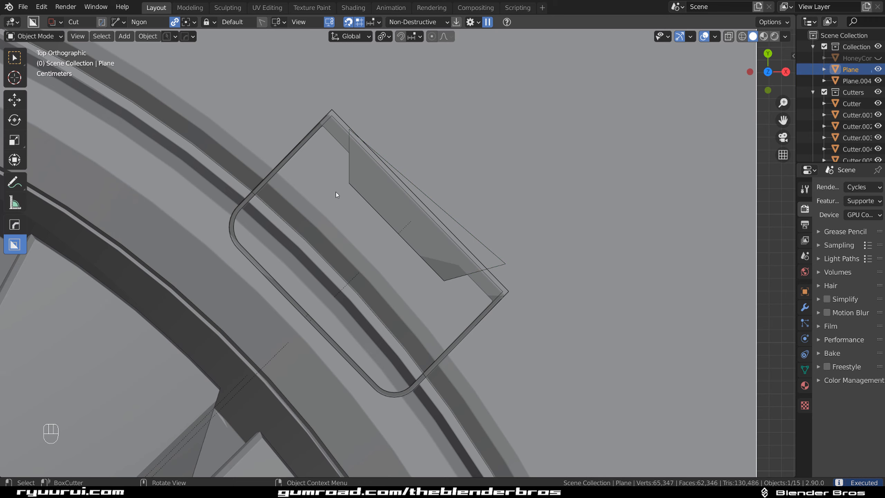
click(381, 200)
click(350, 141)
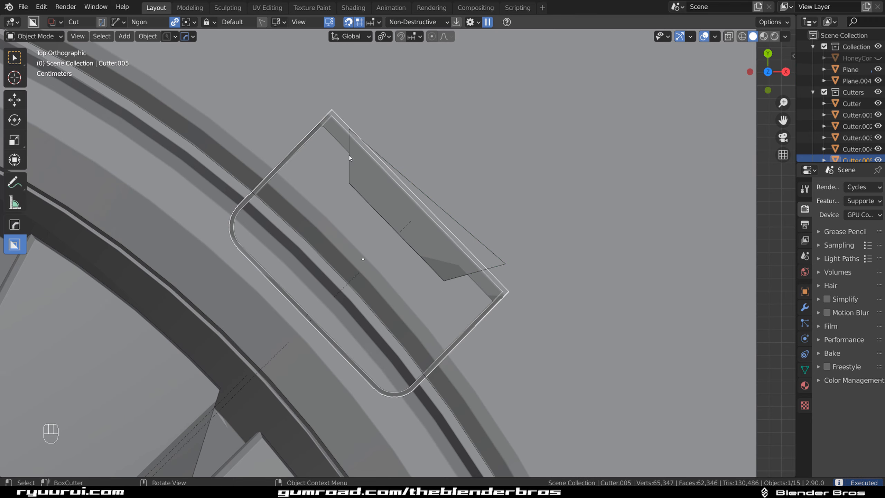
click(350, 141)
key(alt+x)
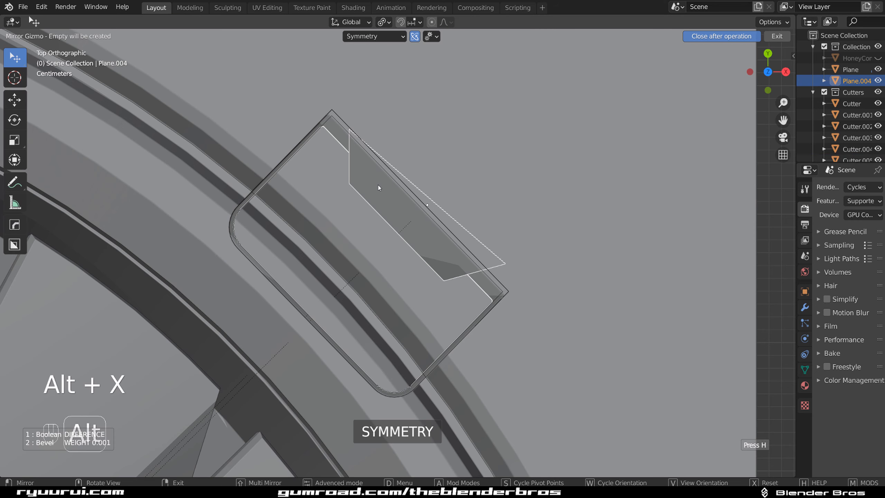
right_click(380, 185)
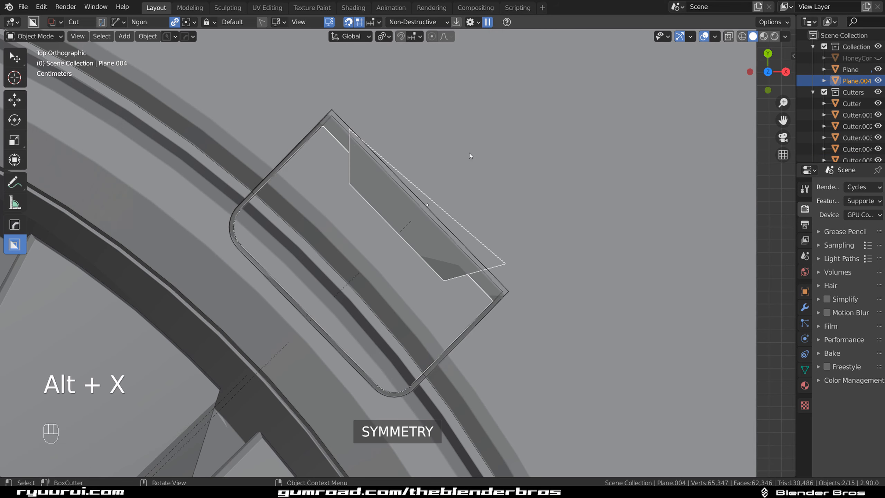
Nudge the notch cutter slightly and isolate the notched panel in local view
click(459, 221)
key(g)
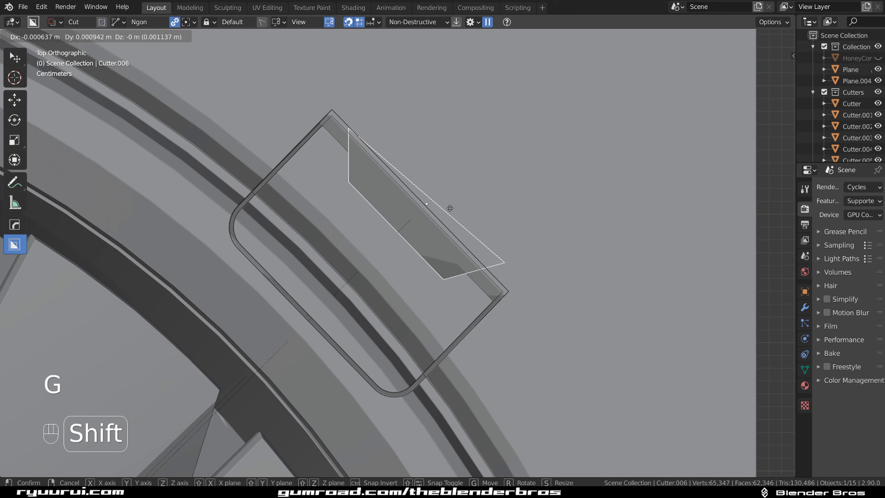
click(450, 208)
click(383, 245)
key(slash)
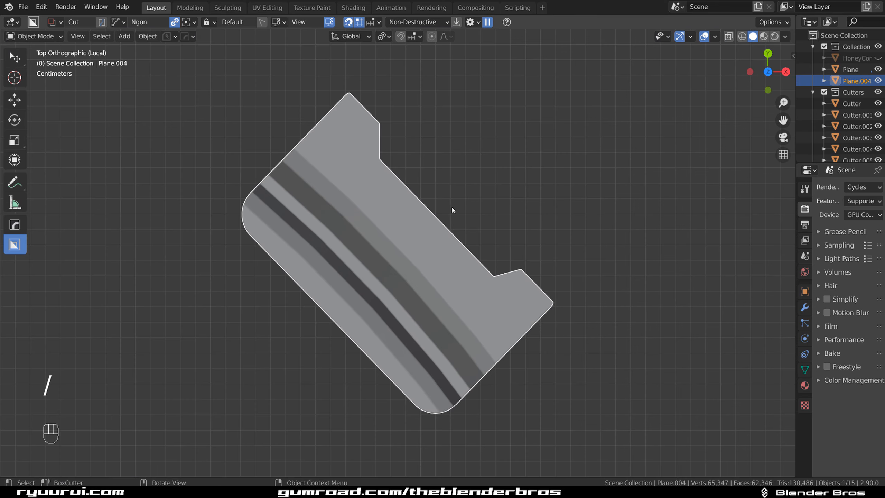
middle_drag(452, 209, 462, 176)
key(q)
ctrl+click(459, 171)
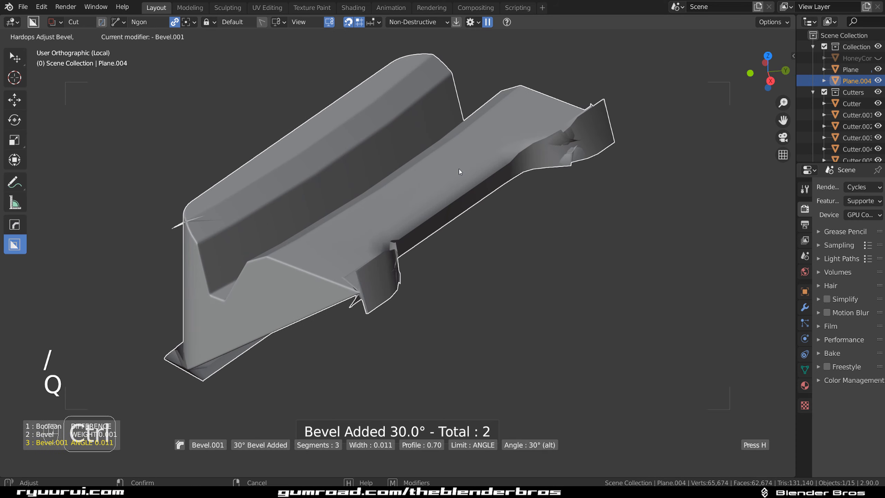
right_click(460, 179)
Apply the notch Boolean on the panel with Hard Ops Csharp at 30° sharpness
key(q)
ctrl+click(498, 168)
middle_drag(498, 169, 450, 162)
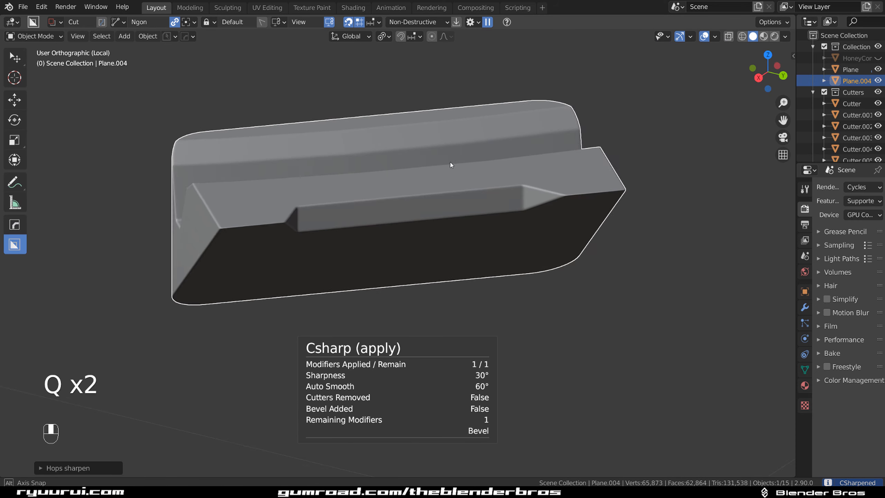
Bevel the two short edges flanking the notch about 0.01 m with multiple segments, then leave Edit Mode and local view
key(Tab)
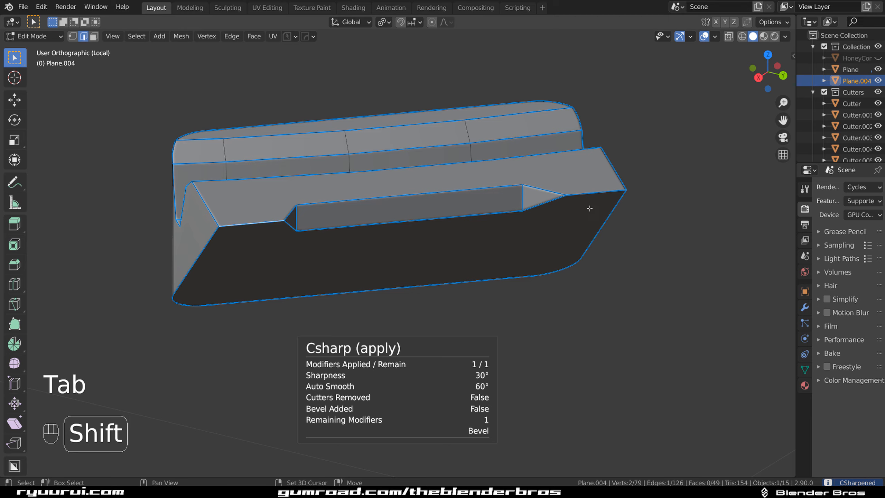
shift+click(589, 208)
key(ctrl+b)
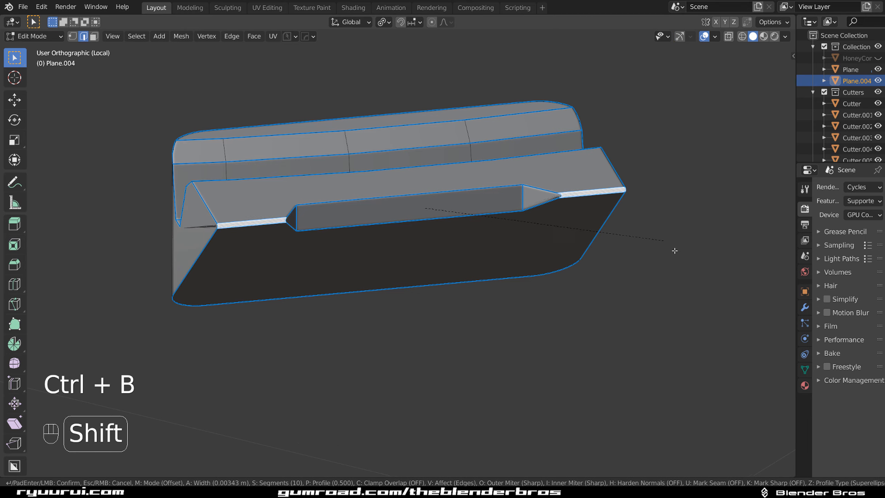
scroll(674, 251, down, 9)
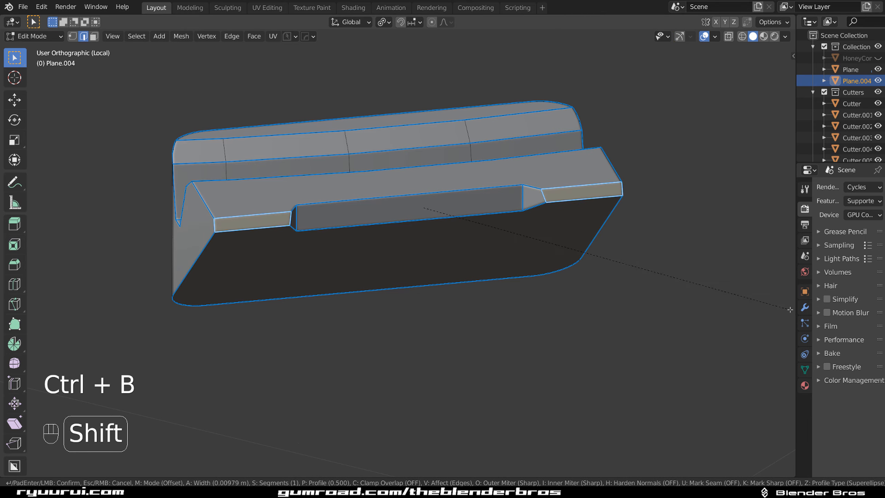
shift+scroll(790, 309, up, 10)
shift+click(70, 302)
key(Tab)
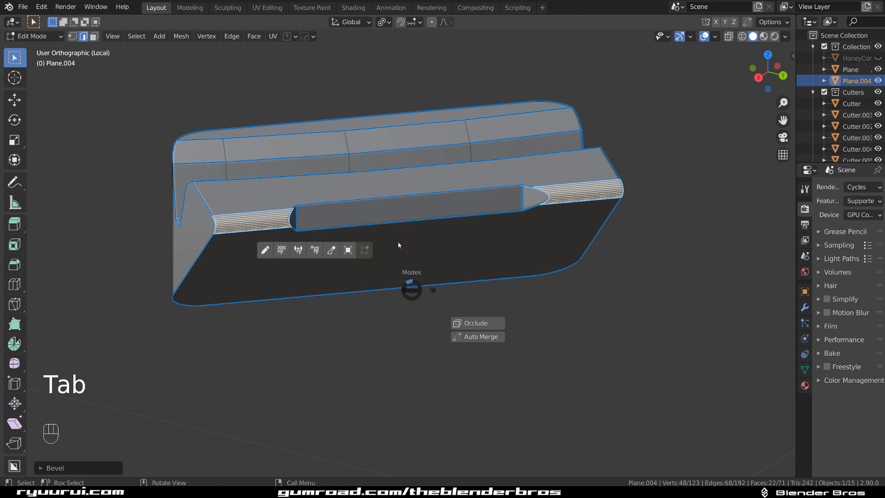
click(398, 244)
key(slash)
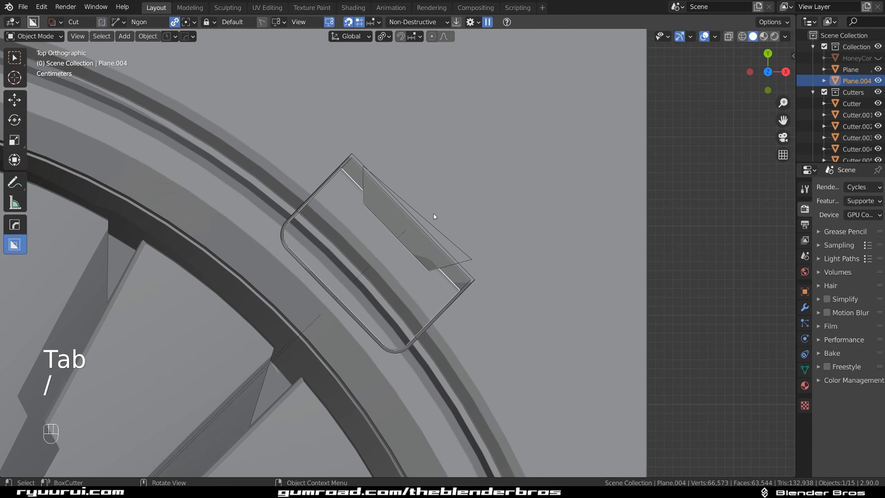
Select the base plane, mirror its opened panel recess across the X and Y axes in Symmetry mode, and close the gizmo
scroll(450, 237, down, 5)
click(385, 250)
scroll(382, 246, down, 3)
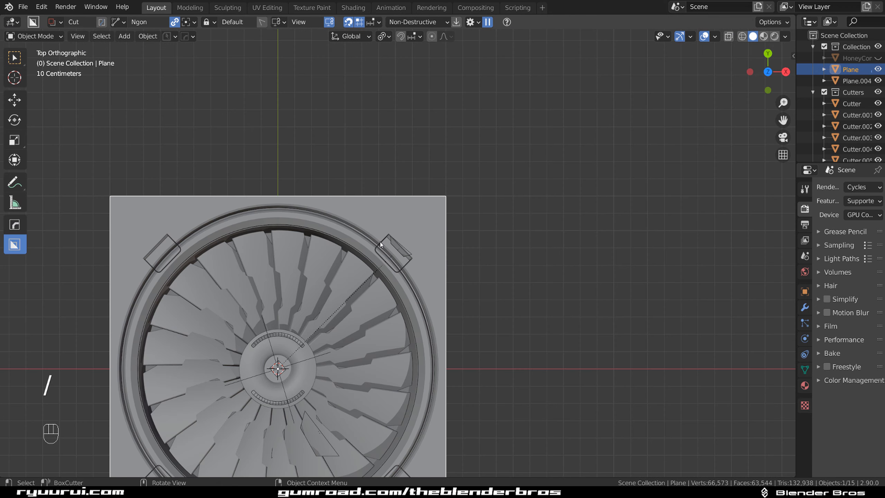
scroll(380, 243, up, 3)
scroll(377, 206, down, 2)
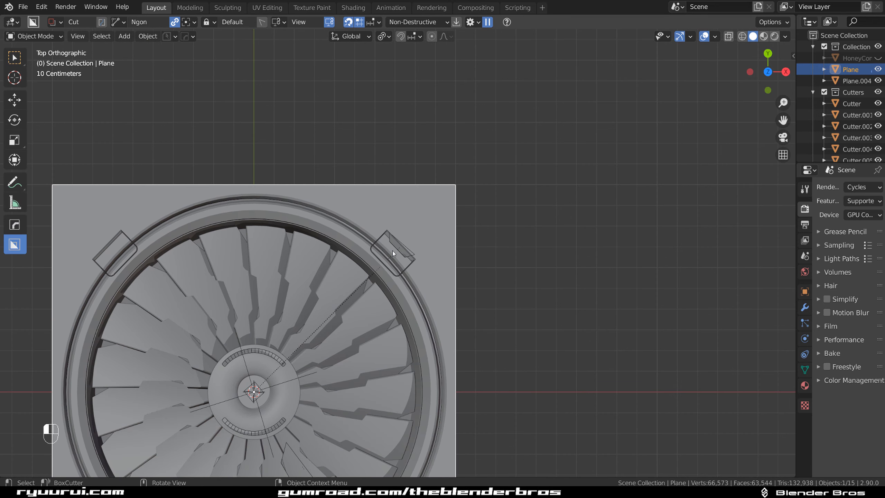
click(393, 251)
click(376, 220)
key(alt+x)
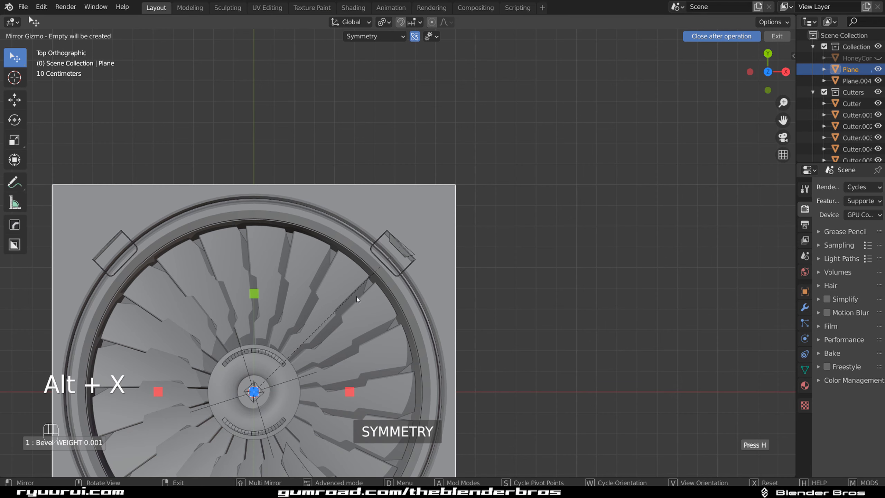
scroll(359, 303, down, 2)
key(shift)
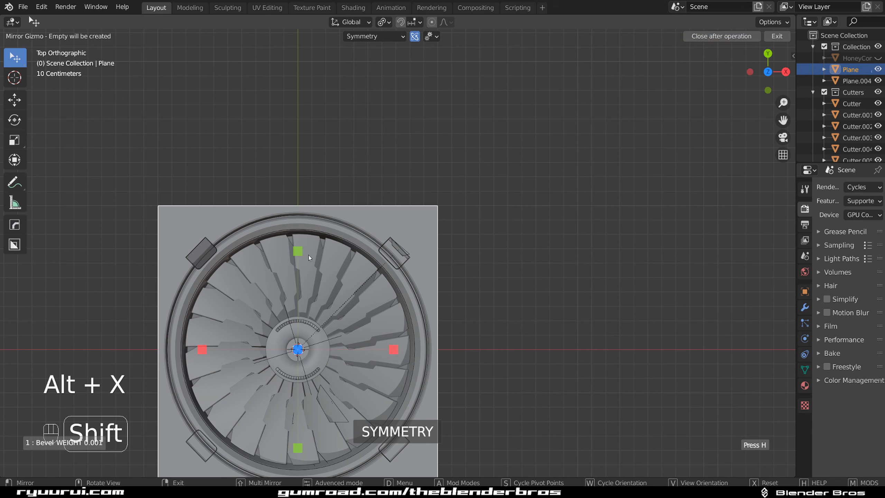
right_click(323, 278)
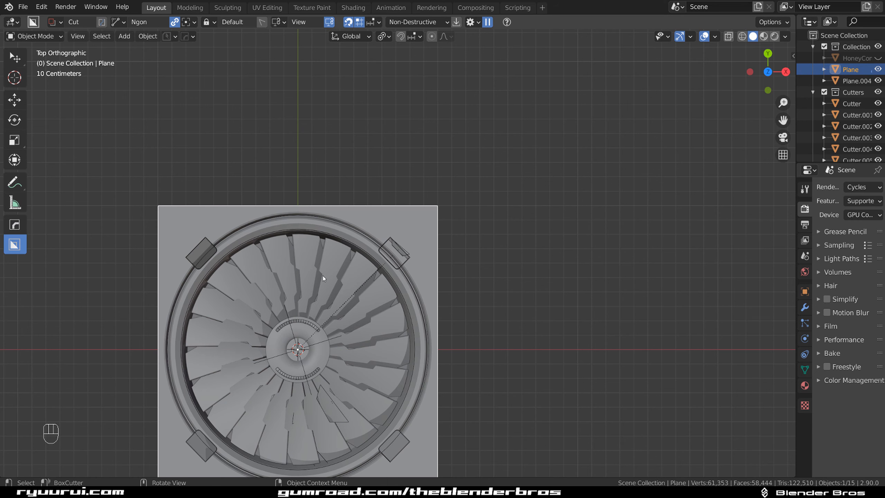
Mirror the separated panel across the X and Y axes around the base plane in Modifier mode, and clear the selection
shift+click(392, 251)
key(alt+x)
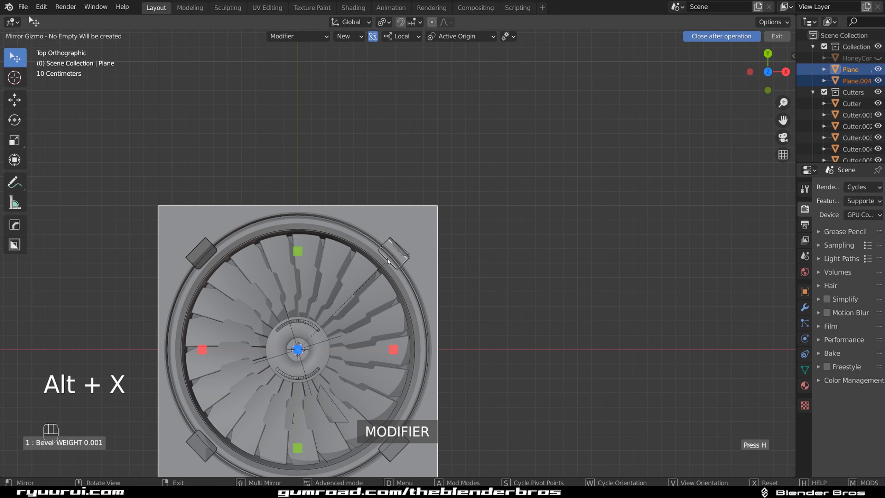
shift+click(393, 349)
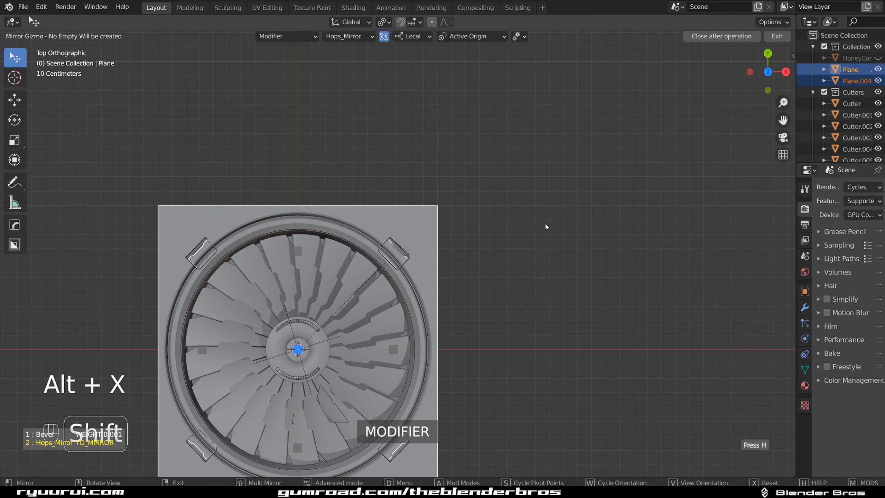
scroll(538, 228, down, 1)
click(462, 285)
scroll(413, 168, up, 3)
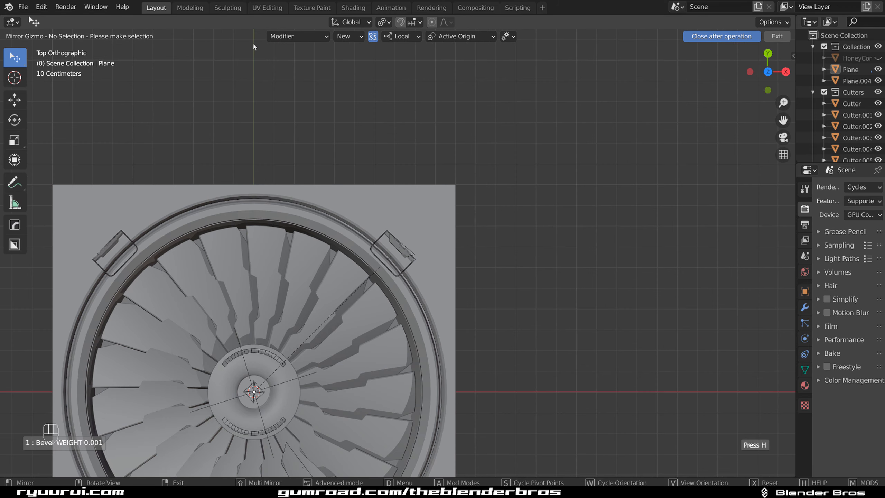
Switch the mirror gizmo's orientation to Global, exit it, and save the file as Decal 22 save 4 with PowerSave
key(w)
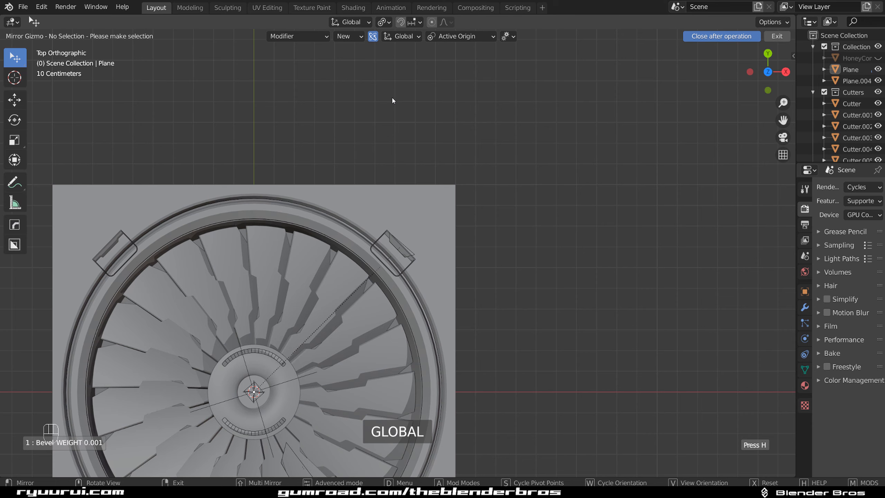
scroll(405, 146, down, 3)
shift+middle_drag(405, 154, 407, 130)
scroll(404, 128, up, 3)
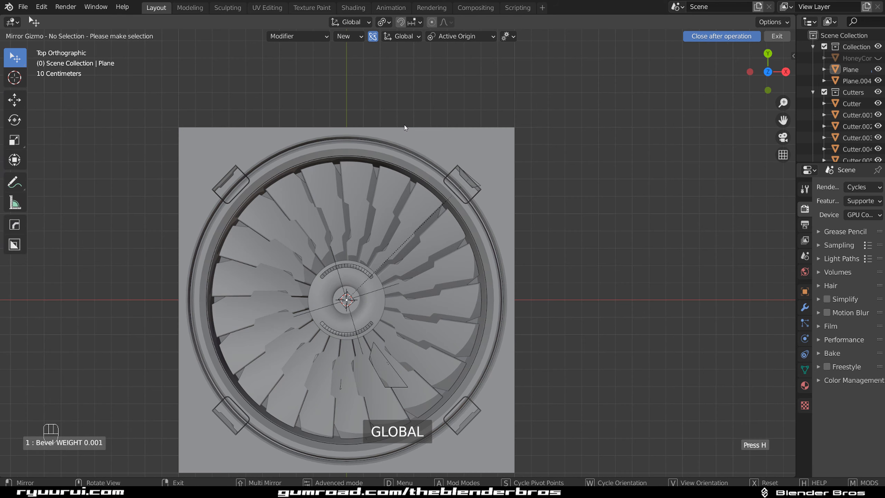
scroll(301, 105, down, 3)
middle_drag(379, 139, 369, 85)
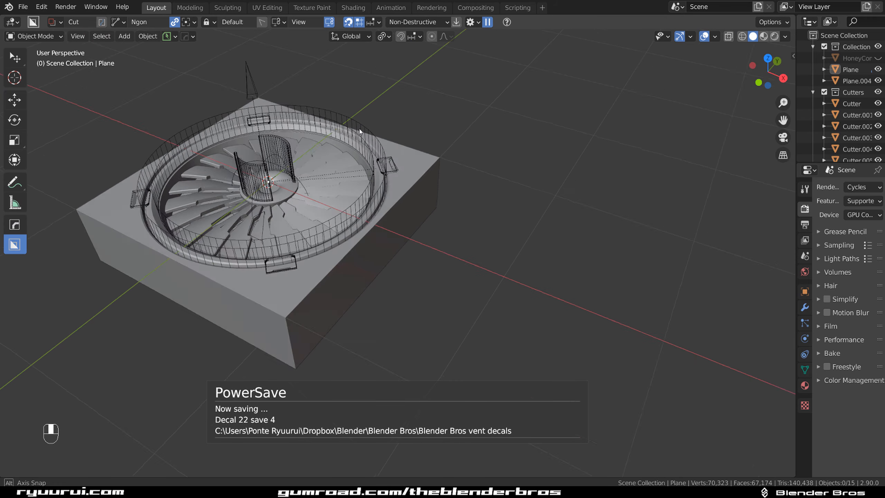
Hide the Cutters collection and open the base plane for editing
middle_drag(359, 132, 453, 208)
key(shift+2)
middle_drag(460, 177, 457, 223)
key(Tab)
click(539, 223)
Select the block's four bottom faces, grow the selection to the side faces, and toggle their sharp marking with Hard Ops Mark
middle_drag(452, 327, 384, 293)
click(388, 274)
shift+click(433, 309)
shift+click(377, 333)
shift+click(300, 303)
key(ctrl+KP_Add)
key(q)
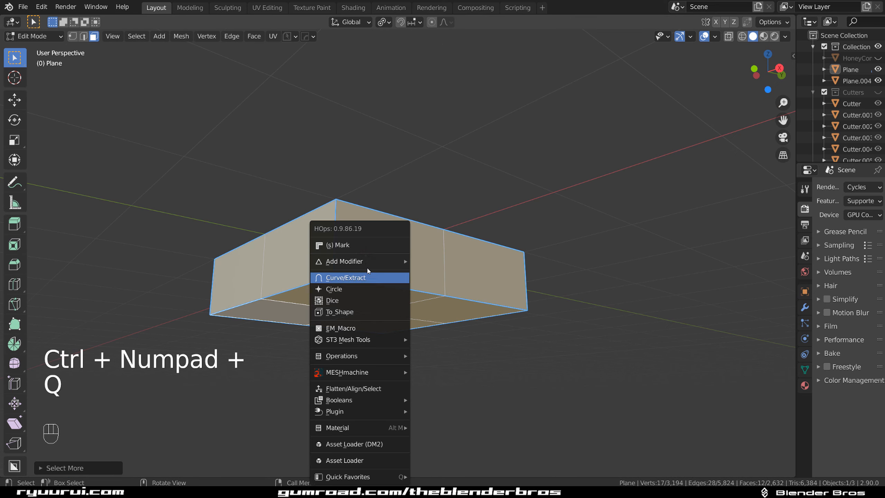
click(366, 190)
Select the block's four bottom faces and delete their vertices, removing the bottom and the adjoining side faces
middle_drag(366, 190, 412, 235)
key(Tab)
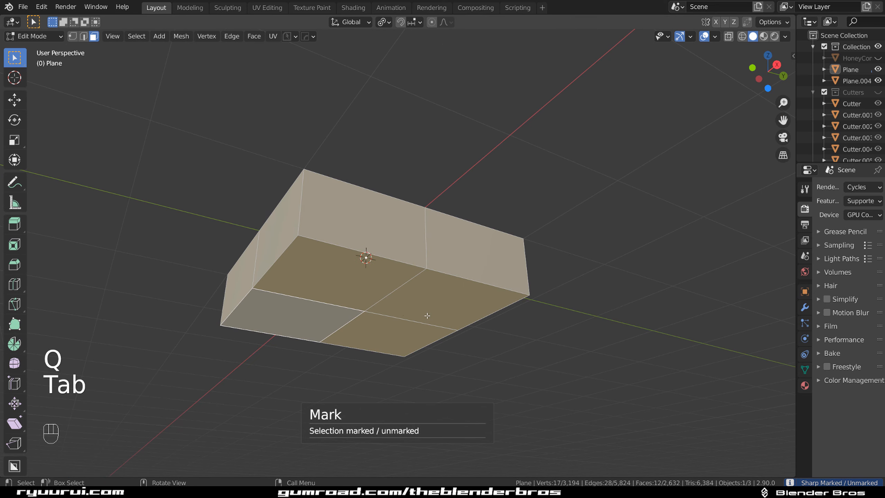
click(427, 314)
shift+click(350, 296)
shift+click(311, 315)
shift+click(374, 331)
key(x)
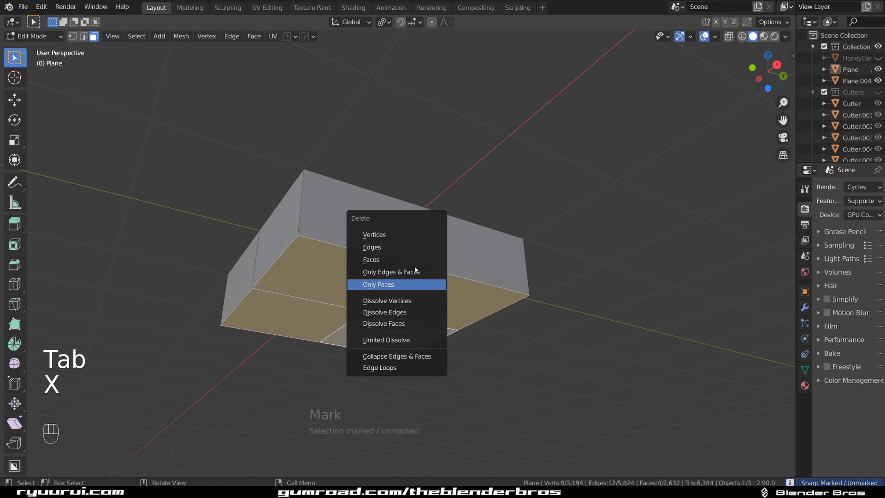
click(406, 239)
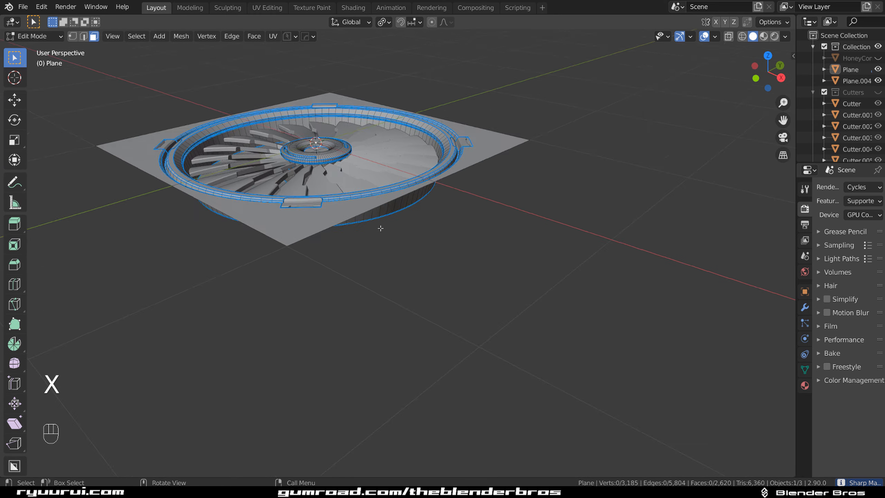
Return to object mode, select the base plane and add a Weighted Normal modifier with Keep Sharp through Hard Ops Sharpen
middle_drag(381, 228, 399, 273)
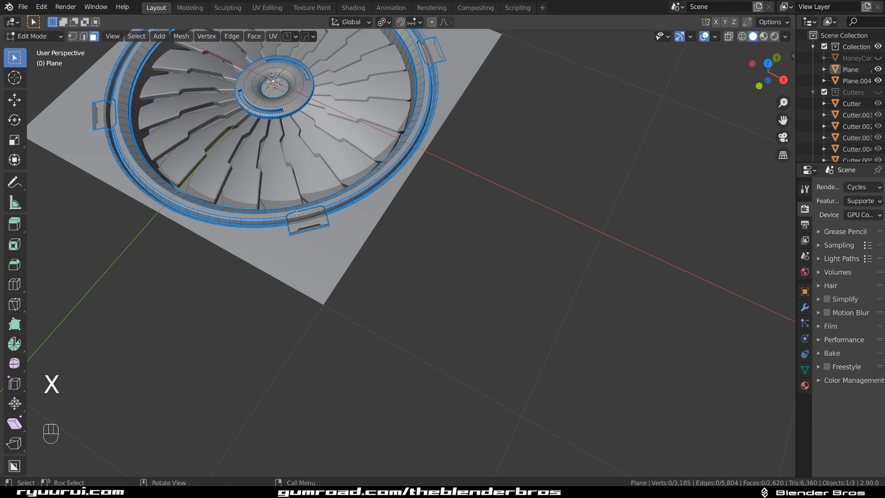
shift+middle_drag(378, 170, 484, 253)
key(Tab)
scroll(484, 253, up, 2)
scroll(524, 257, down, 1)
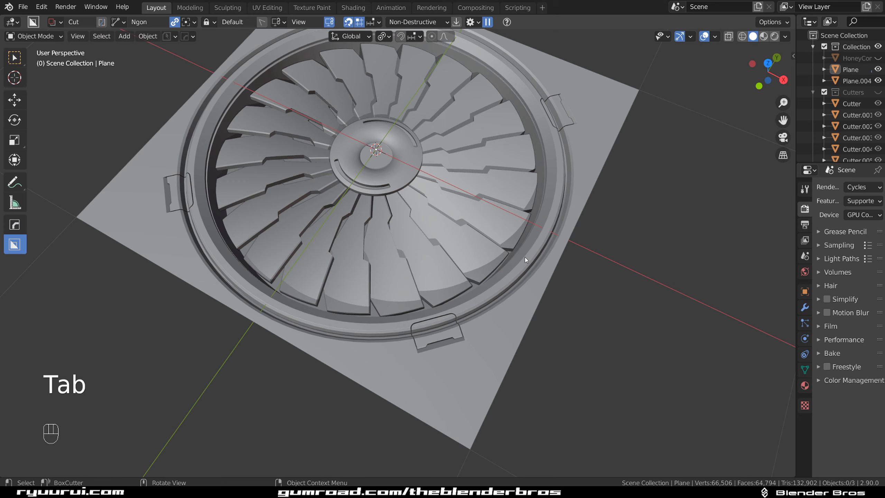
click(532, 284)
key(ctrl+grave)
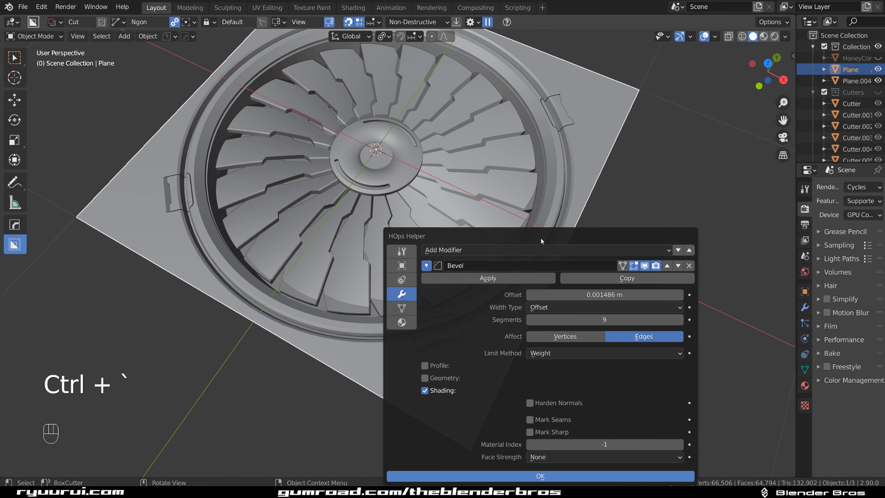
drag(540, 237, 555, 146)
key(q)
alt+click(539, 141)
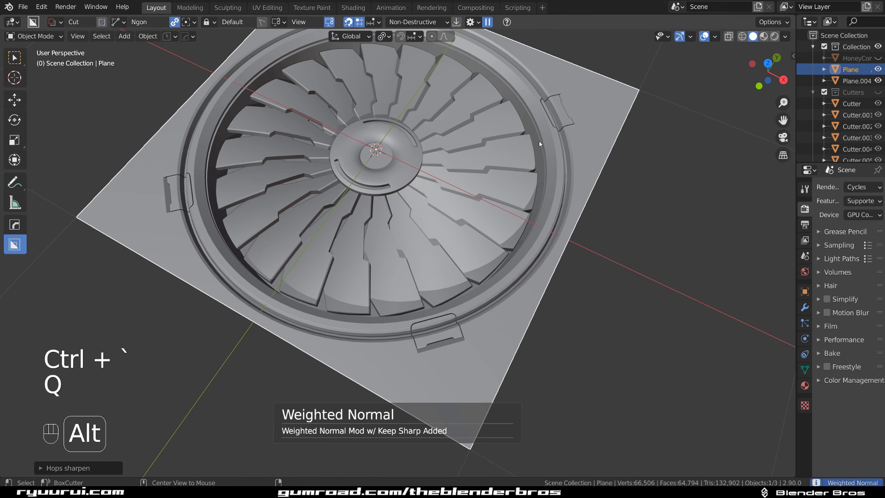
In the HOps Helper, set the Weighted Normal weight to 7 and the Bevel modifier's Face Strength to Affected
shift+middle_drag(539, 141, 385, 205)
scroll(392, 209, up, 2)
key(ctrl+grave)
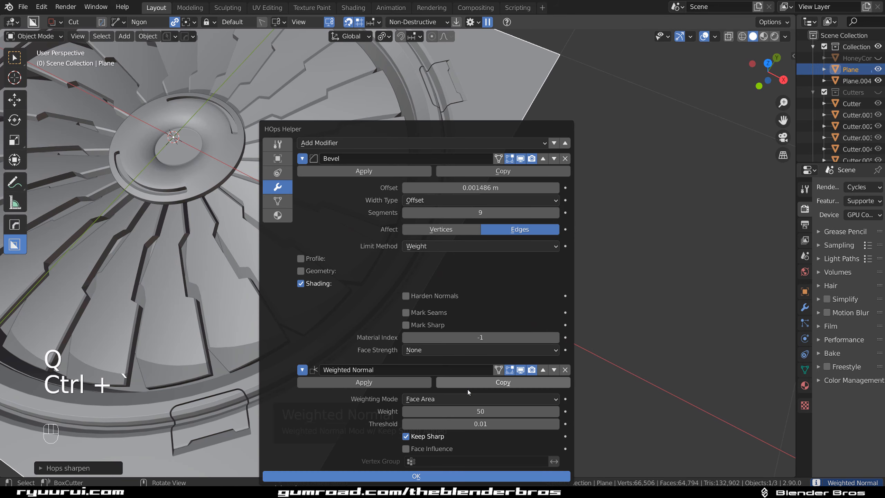
drag(471, 411, 474, 412)
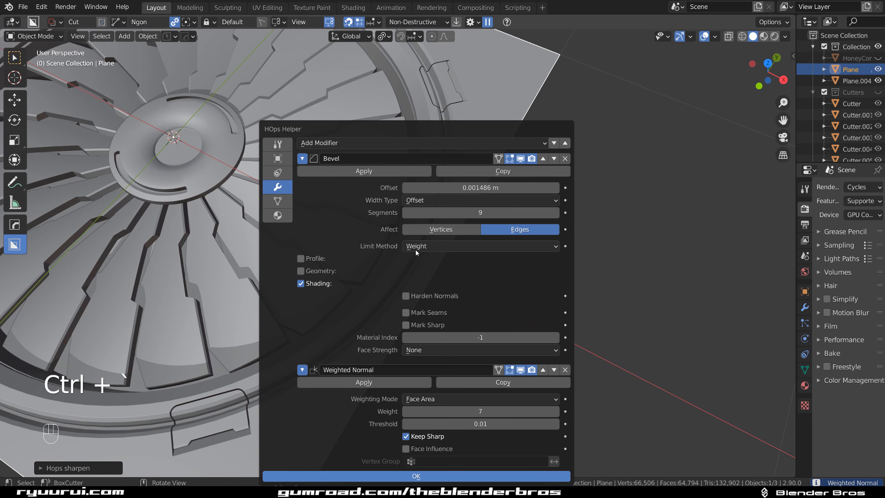
click(440, 349)
click(441, 387)
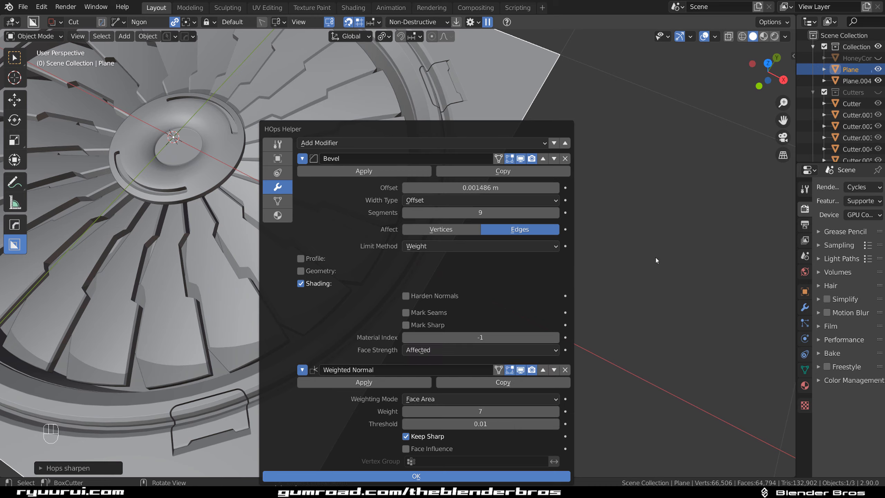
click(655, 257)
Select three concentric edge loops on the turbine hub, mark them with Hard Ops Mark and return to object mode
scroll(418, 216, down, 2)
shift+middle_drag(296, 201, 408, 253)
scroll(408, 253, up, 5)
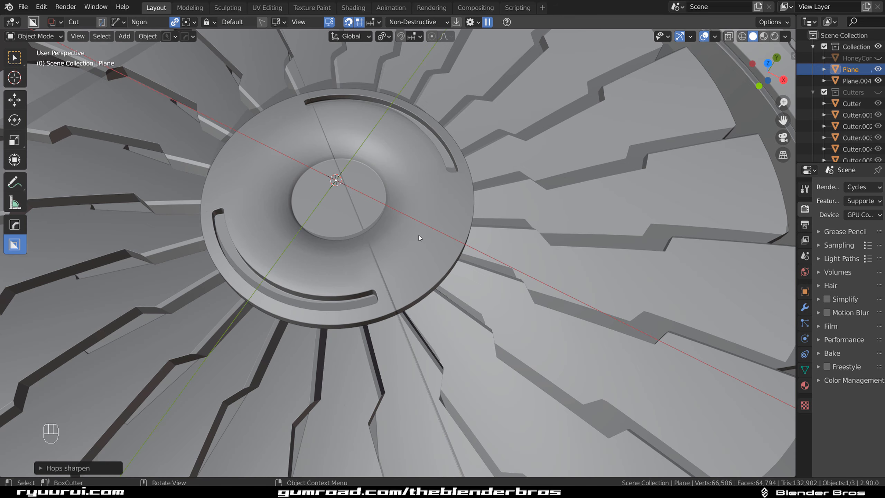
key(Tab)
click(432, 287)
scroll(435, 284, up, 3)
alt+click(431, 248)
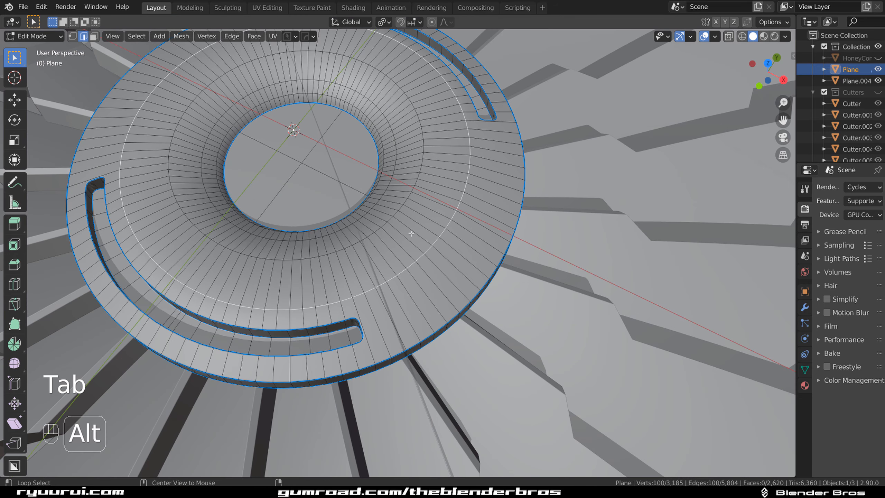
key(ctrl+z)
alt+shift+click(376, 213)
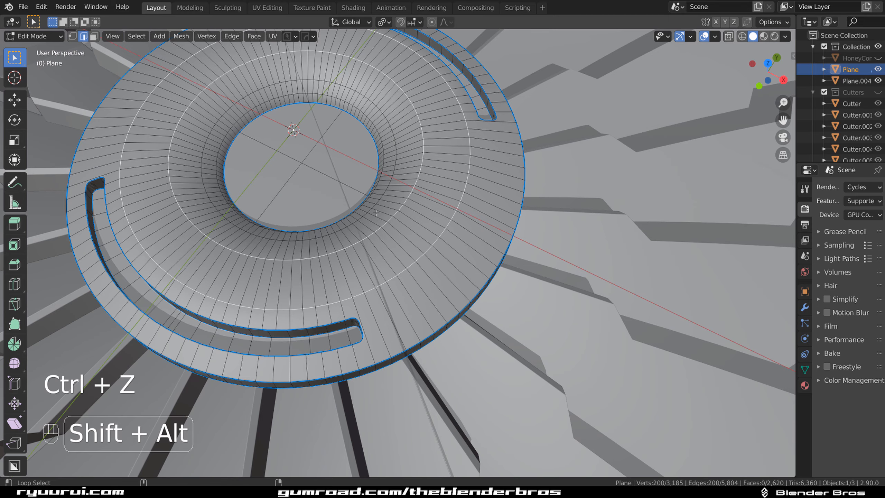
alt+shift+click(369, 210)
key(q)
click(377, 214)
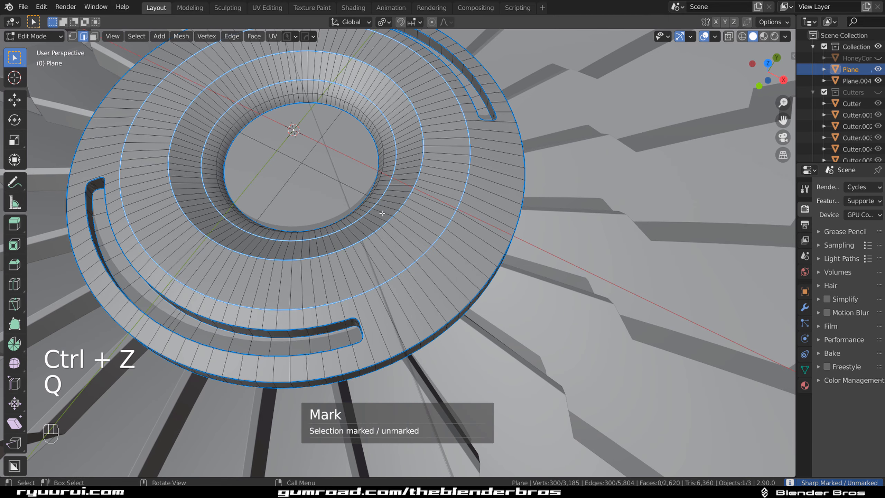
middle_drag(377, 214, 455, 191)
scroll(449, 244, up, 1)
key(Tab)
scroll(472, 235, down, 6)
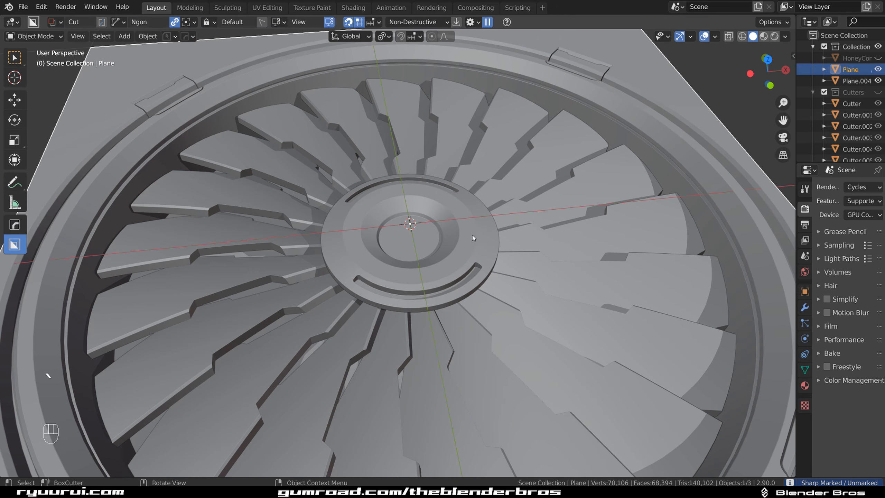
Merge the four faces at the hub's centre into one face and move it down to deepen the opening
scroll(407, 232, up, 3)
key(Tab)
click(495, 231)
click(450, 241)
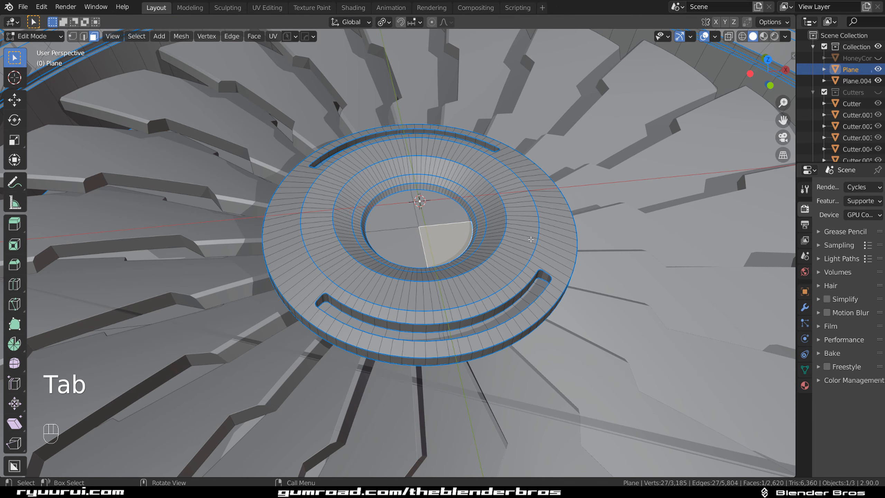
shift+click(440, 213)
shift+click(389, 220)
shift+click(416, 243)
key(f)
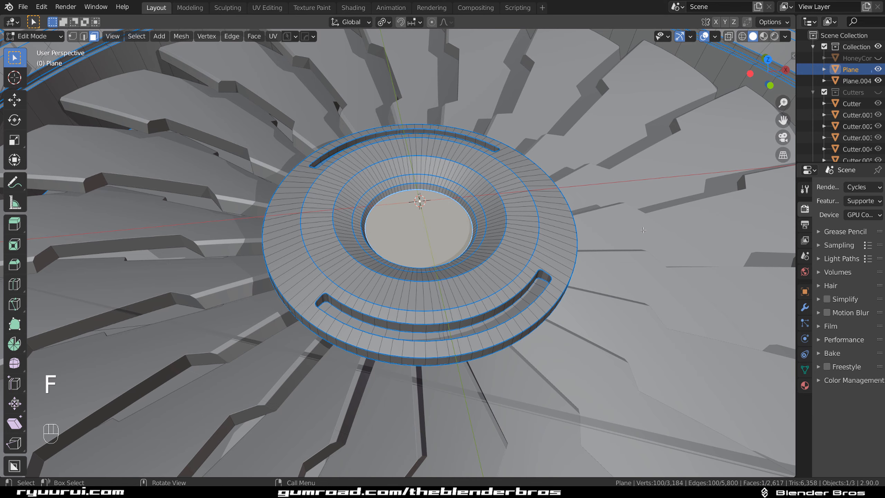
key(g)
click(639, 231)
key(Tab)
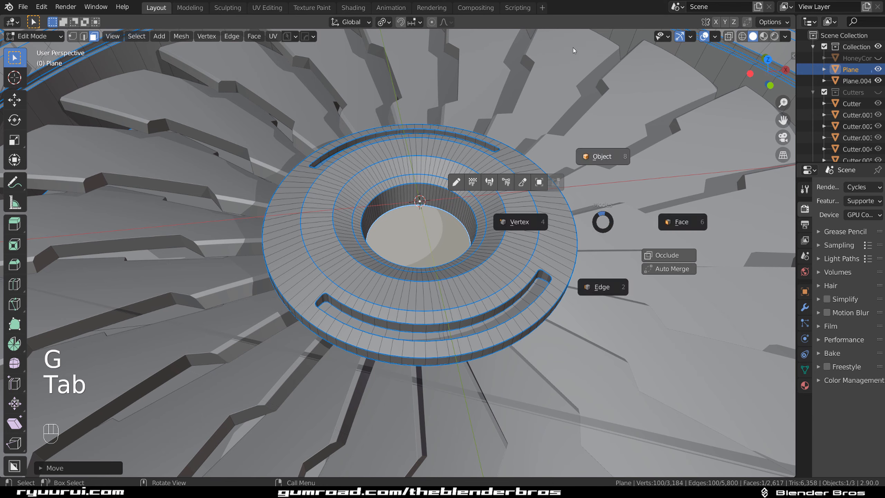
scroll(529, 167, down, 3)
Bevel the edge loop around the rim of the hub's central opening with 11 segments and return to object mode
key(Tab)
click(442, 331)
scroll(423, 223, up, 4)
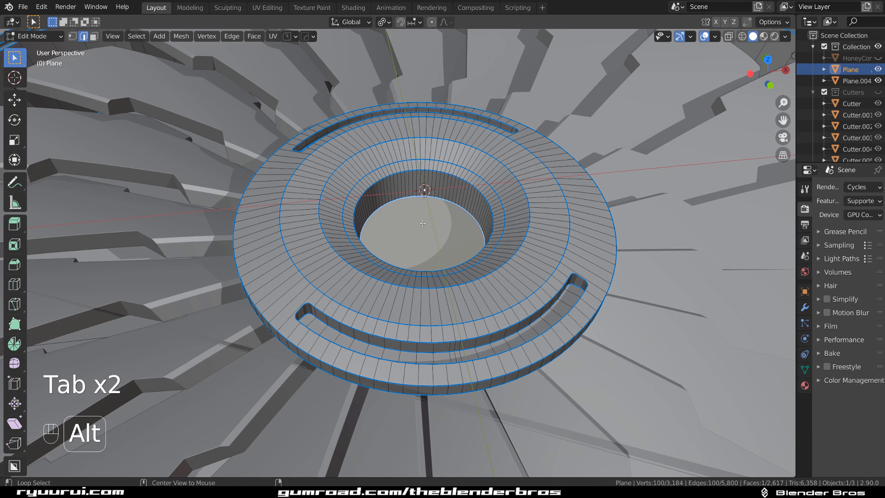
alt+click(429, 169)
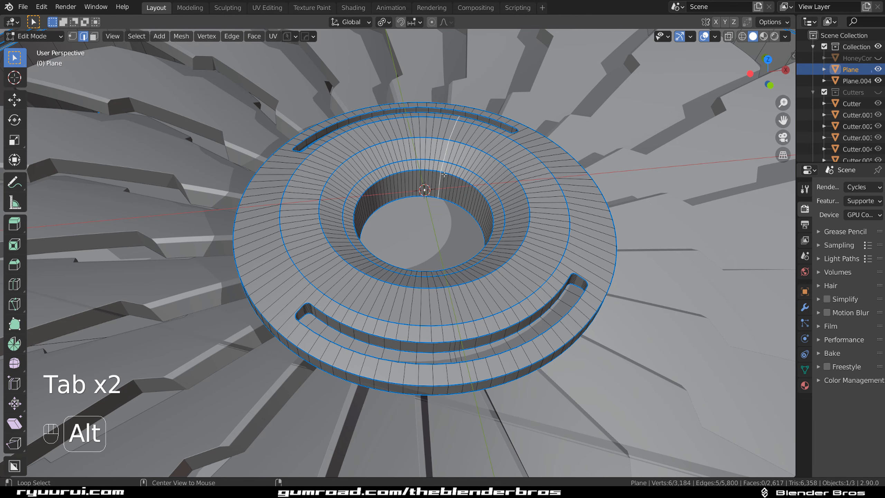
alt+click(460, 179)
key(ctrl+b)
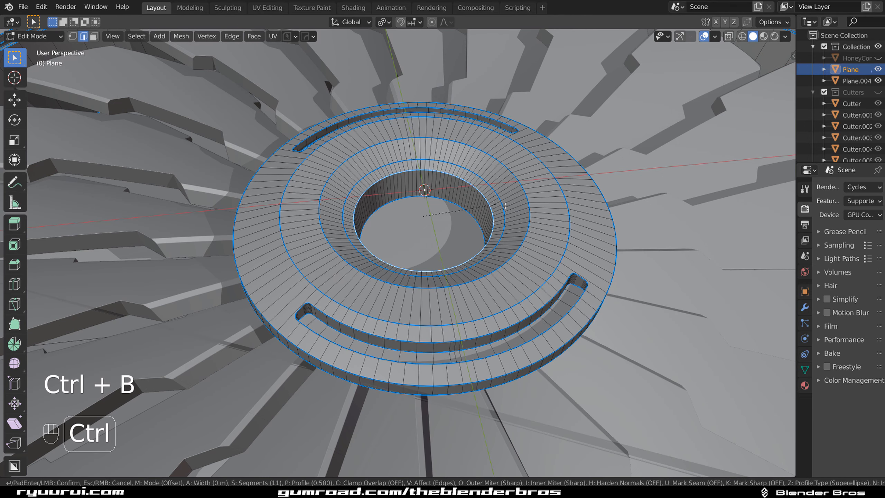
click(528, 231)
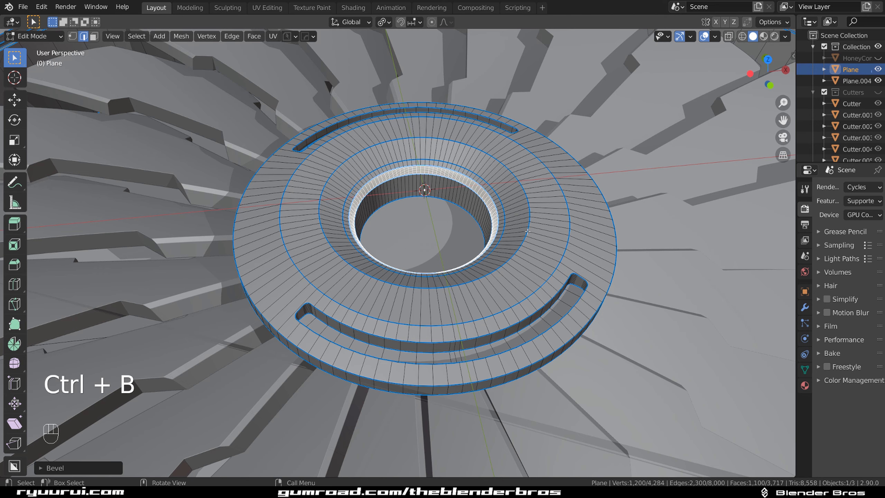
key(Tab)
scroll(492, 186, down, 8)
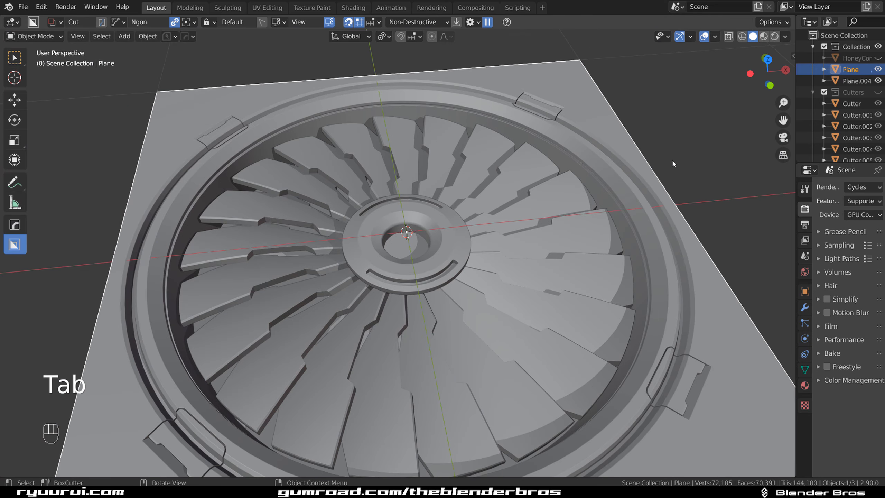
Choose the Basic ringholes insert from the Hardops inserts KPACK in KIT OPS and add it to the base plane
key(q)
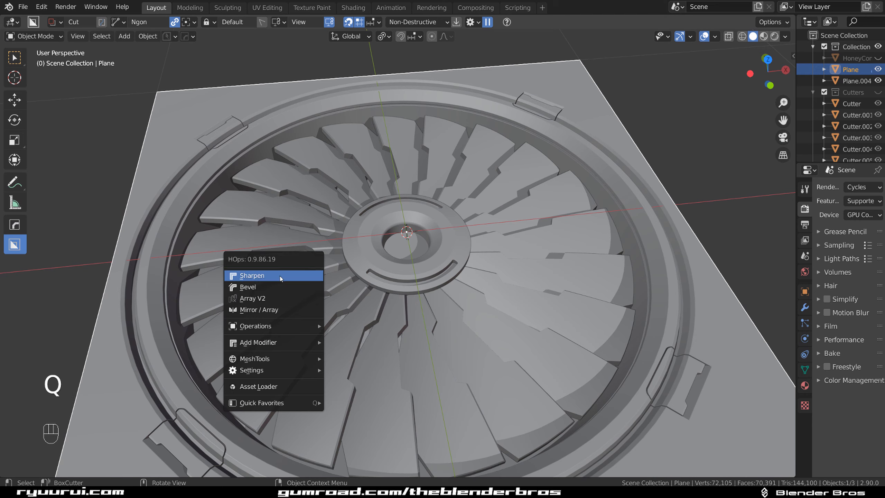
key(n)
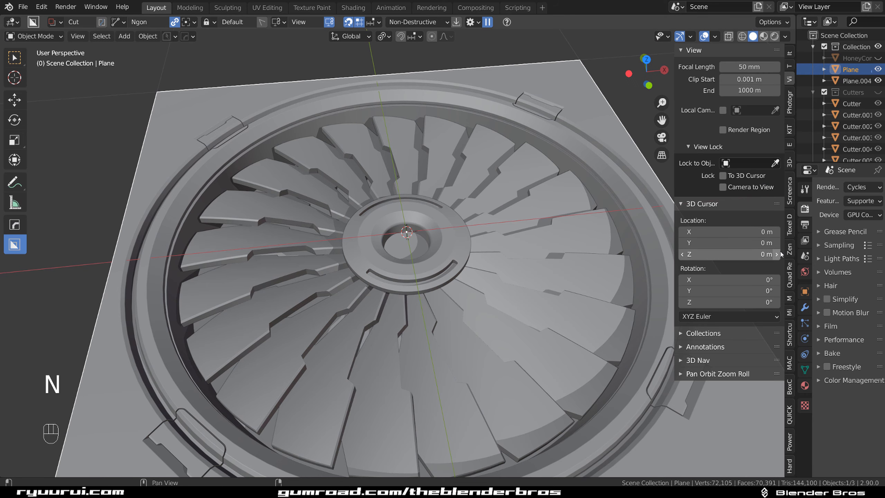
click(789, 129)
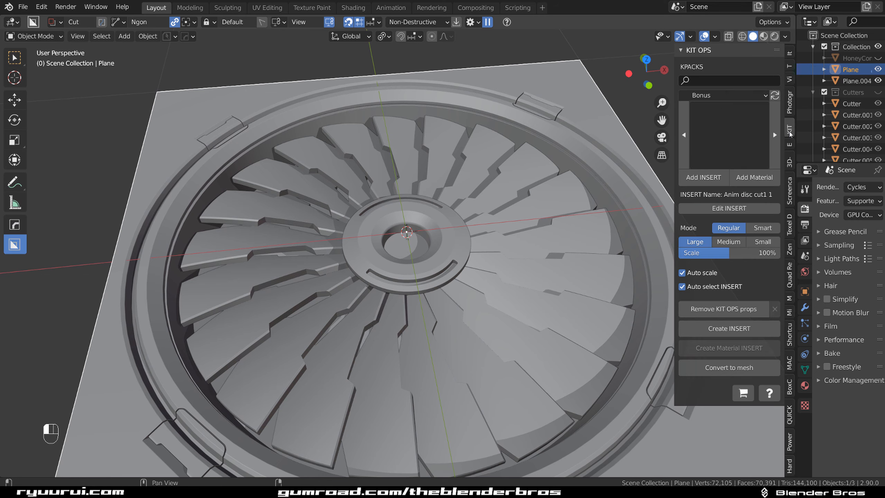
click(726, 96)
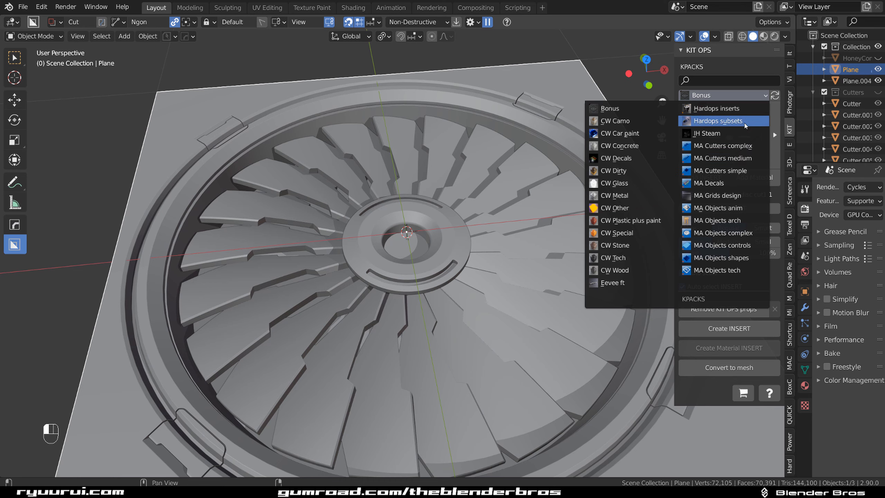
click(717, 109)
click(705, 152)
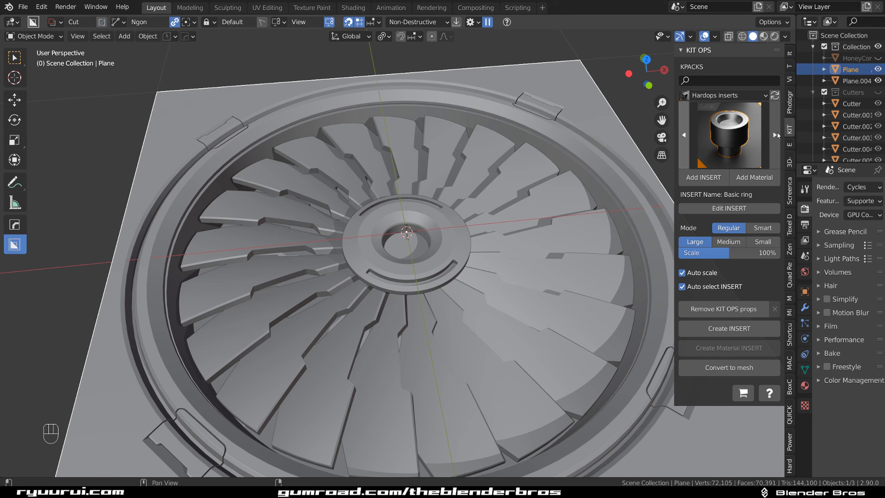
click(714, 147)
click(407, 201)
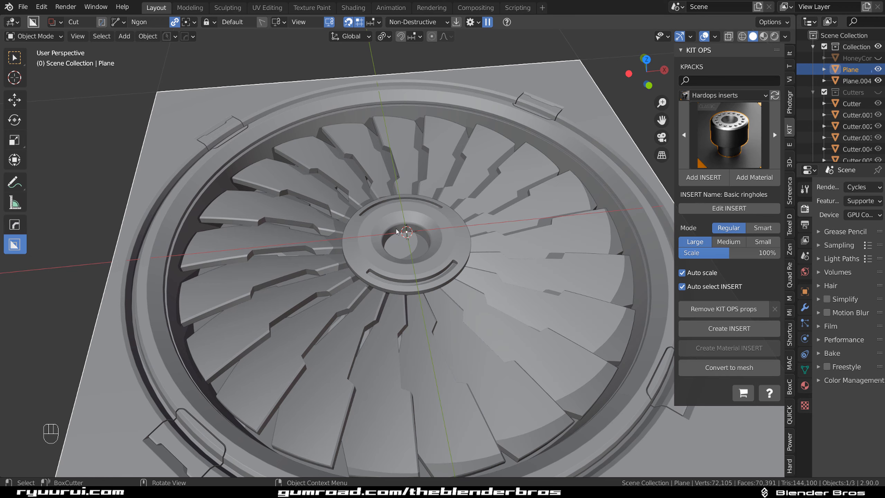
click(703, 177)
Place the Basic ringholes insert beside the hub's centre and scale it down to roughly the hub opening's size
key(s)
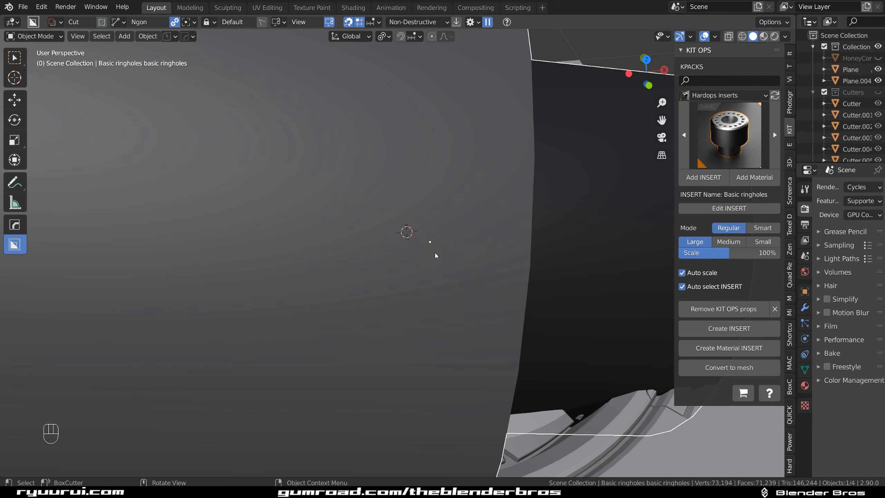
click(447, 244)
scroll(423, 238, up, 2)
key(g)
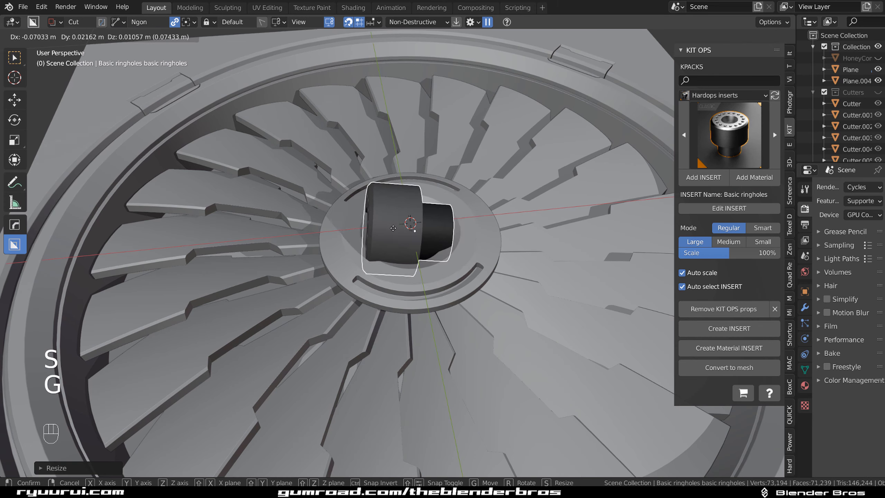
right_click(404, 227)
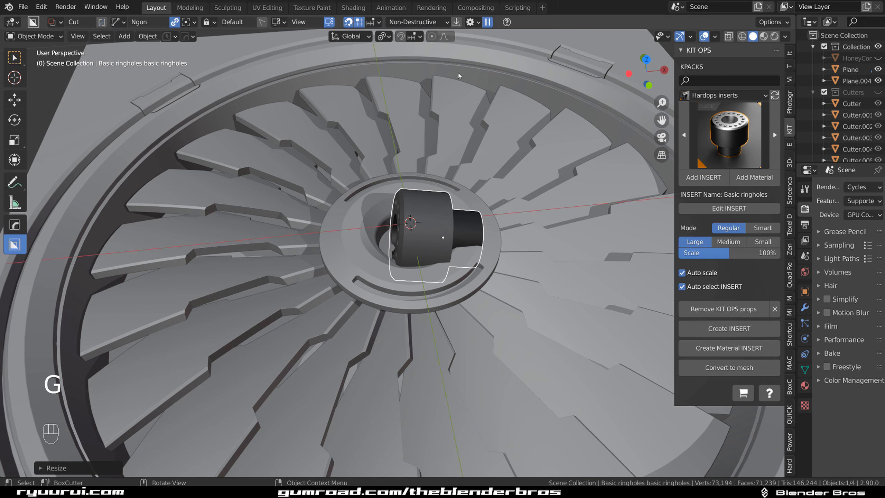
Set the snapping target to Face and move the ringholes insert with snapping into the hub area
click(415, 36)
click(410, 106)
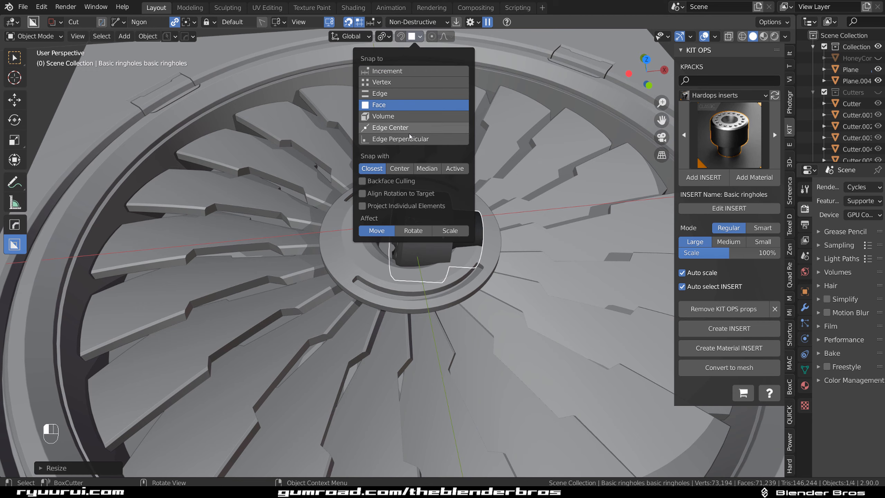
key(g)
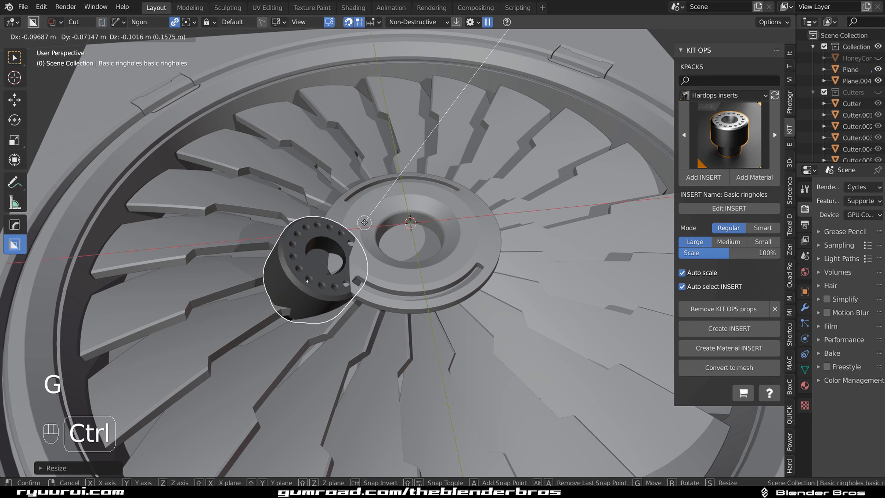
click(408, 242)
scroll(438, 254, down, 2)
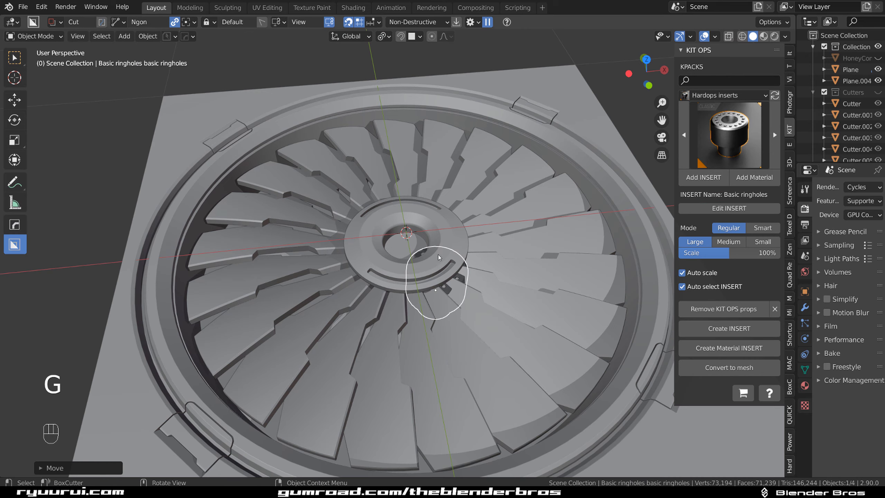
Centre the ringholes insert on the hub by snapping it to the 3D cursor
key(g)
middle_click(439, 241)
click(438, 225)
scroll(438, 225, up, 3)
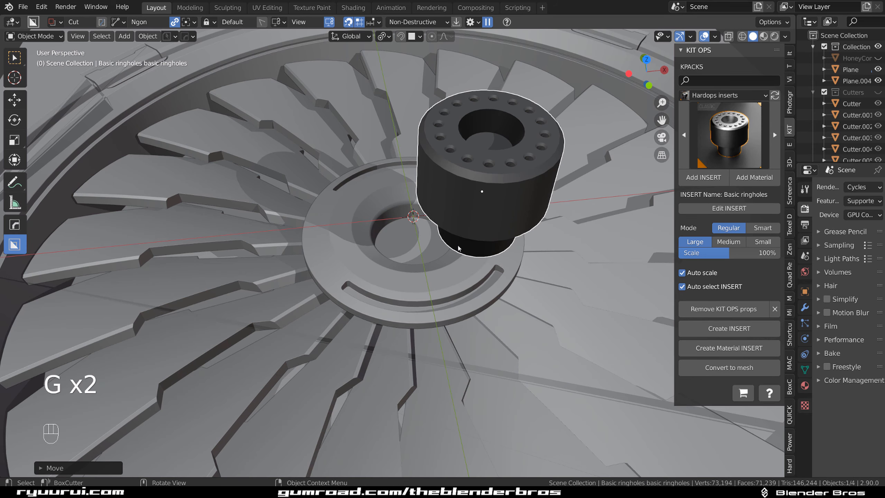
key(shift+s)
click(577, 244)
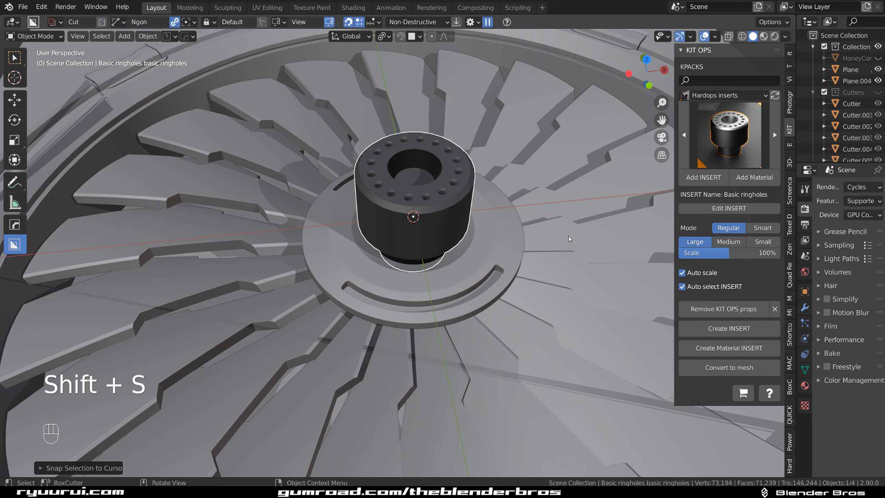
Scale the ringholes insert to fit the hub's central opening and lower it into the opening along Z
key(s)
click(555, 211)
key(g)
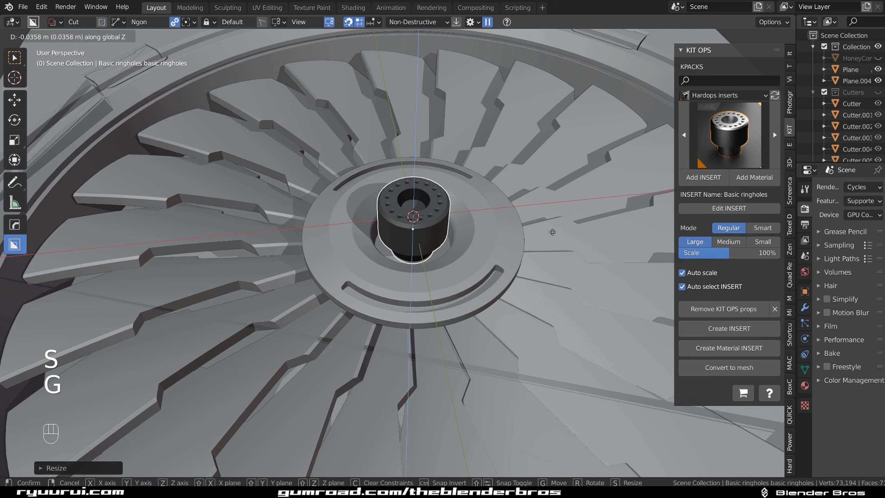
click(538, 212)
key(grave)
key(s)
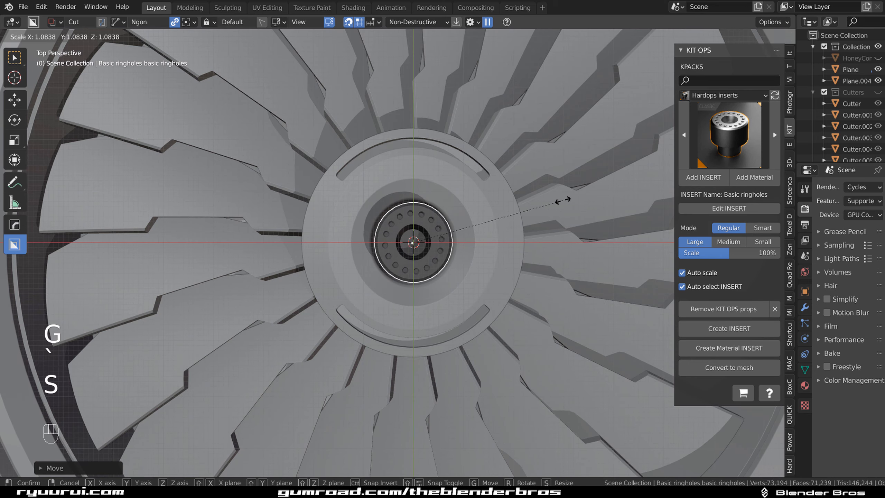
click(477, 256)
middle_drag(477, 257, 461, 195)
Add a level 1 subdivision and a HardOps bevel with 3 segments and width 0.001 to the ringholes insert
scroll(461, 194, up, 5)
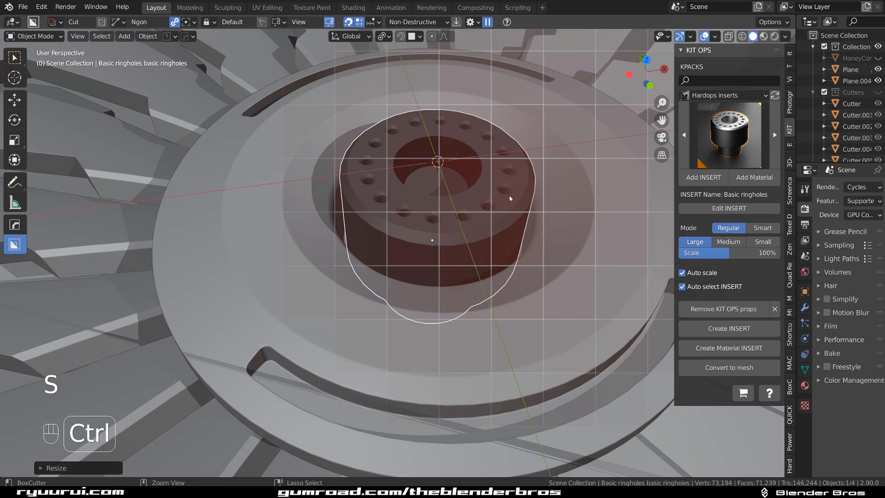
key(ctrl+1)
scroll(517, 192, up, 3)
key(q)
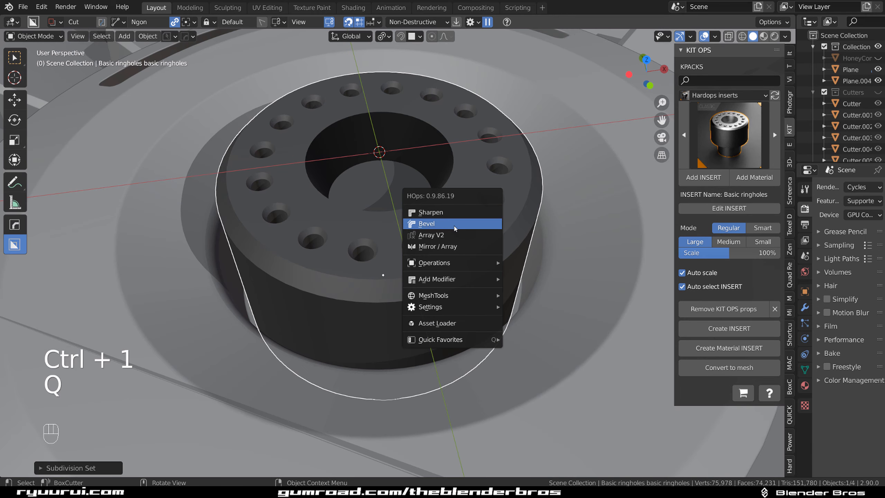
click(453, 224)
key(shift)
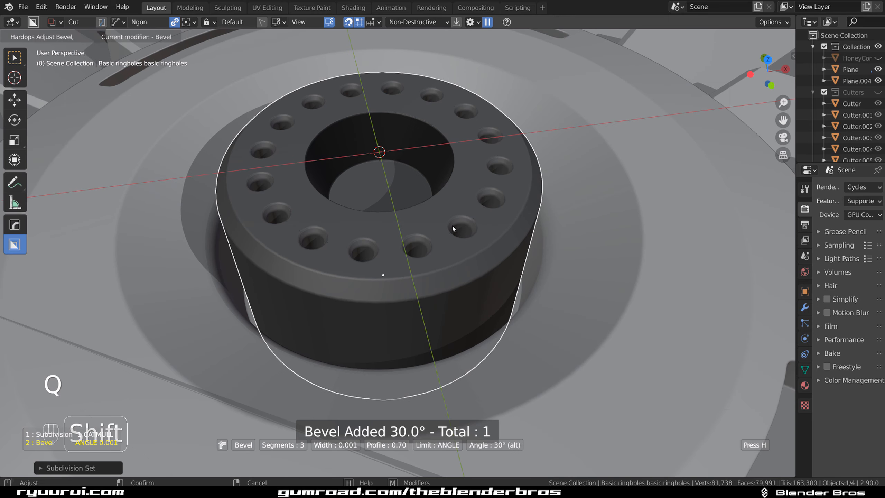
click(467, 229)
scroll(457, 229, down, 1)
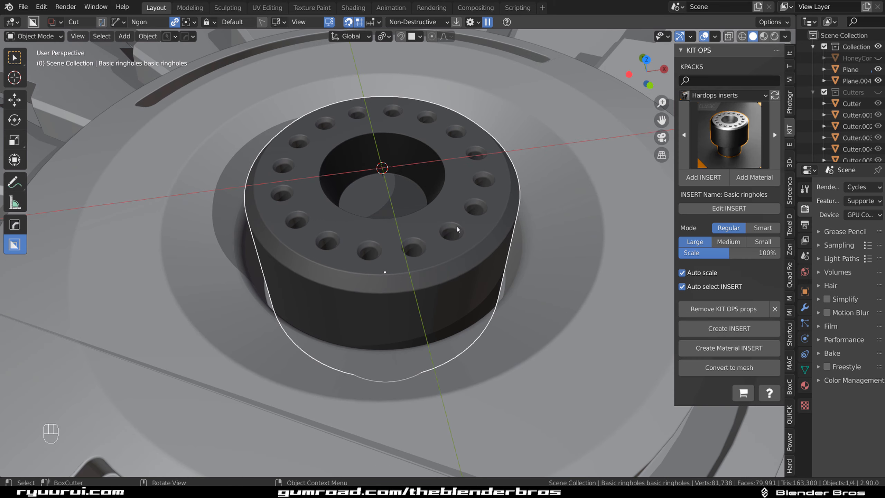
Sink the ringholes insert deeper into the hub along Z and rescale it slightly to fit the opening
key(g)
key(z)
key(s)
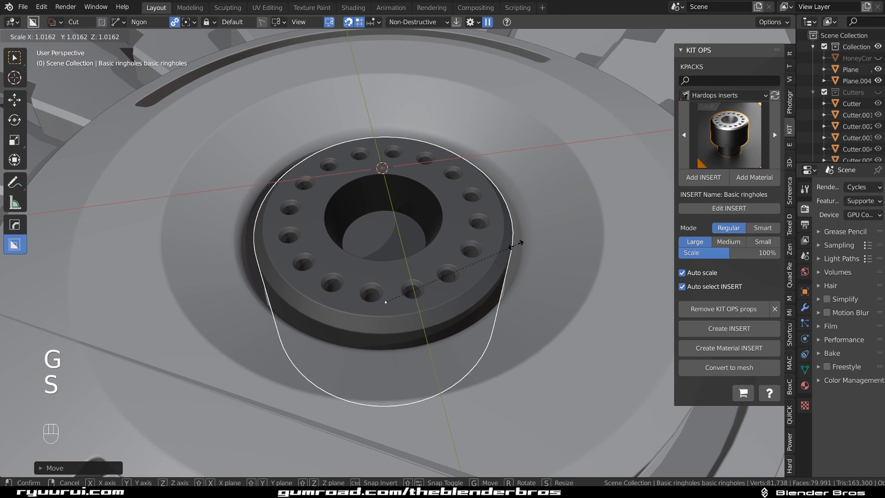
click(472, 241)
key(grave)
scroll(432, 118, down, 15)
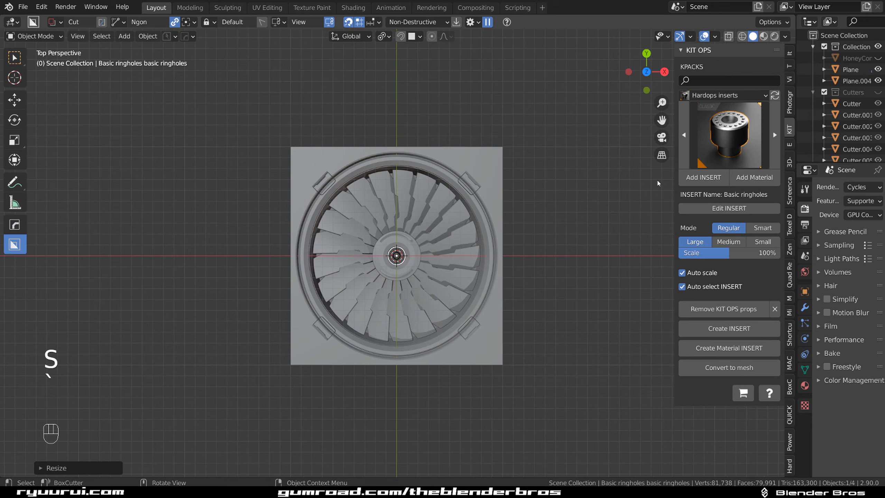
Remove all the Prox material slots from the ringholes insert
click(657, 179)
scroll(576, 183, up, 3)
click(804, 385)
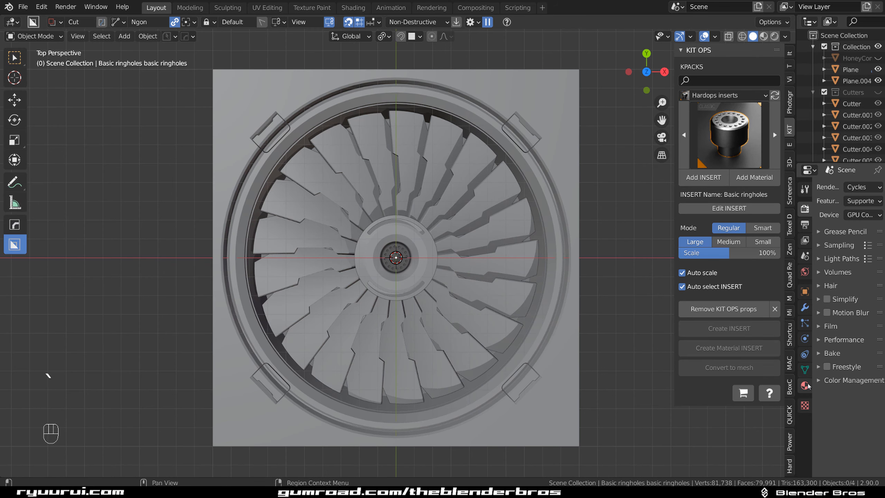
click(878, 198)
click(879, 199)
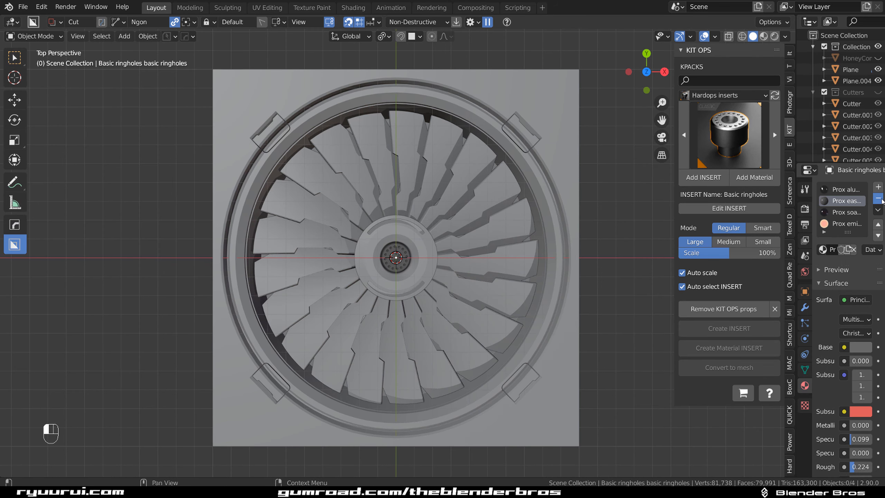
click(879, 198)
click(879, 198)
click(879, 198)
click(879, 198)
Examine the clamp detail on the outer ring and the overall vent from above
scroll(602, 177, up, 2)
shift+middle_drag(481, 108, 400, 234)
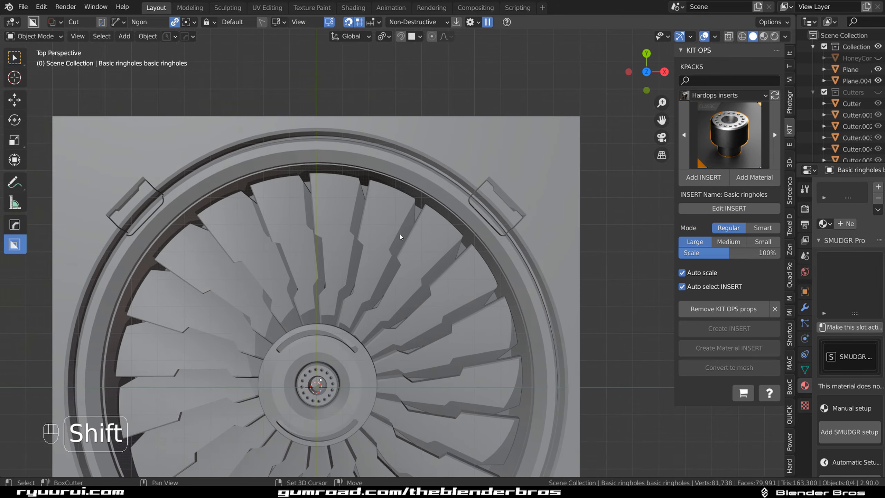
scroll(393, 206, up, 4)
shift+middle_drag(388, 177, 200, 213)
scroll(383, 166, up, 4)
shift+middle_drag(410, 116, 388, 224)
scroll(389, 224, up, 2)
scroll(417, 202, down, 12)
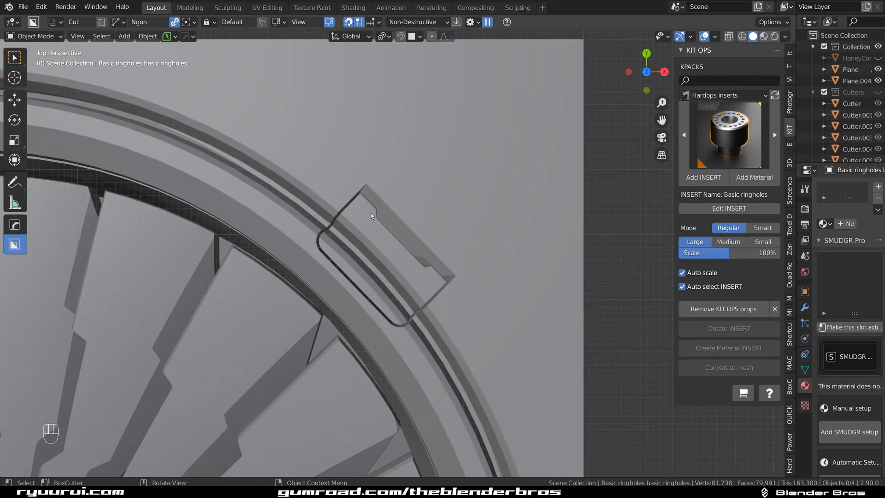
shift+middle_drag(298, 280, 369, 133)
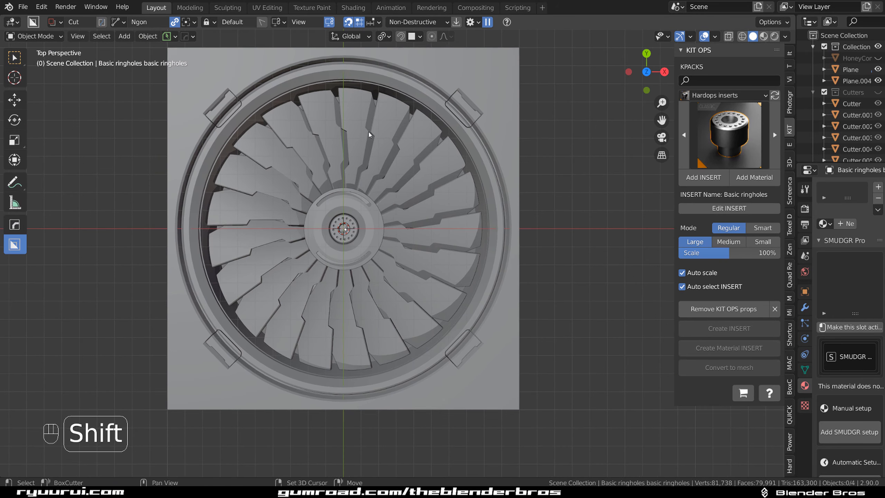
Open the base plane's mesh for editing in face selection mode, focused on the hub
scroll(369, 132, up, 5)
shift+middle_drag(249, 144, 414, 257)
scroll(415, 257, up, 4)
click(444, 173)
key(Tab)
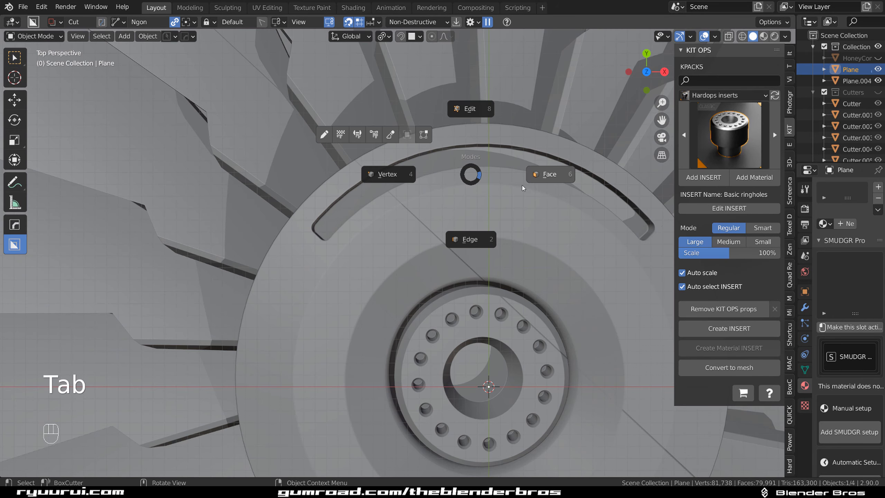
click(523, 187)
Select the floor face loops of both curved slots in the hub
click(482, 159)
scroll(464, 174, down, 3)
alt+click(446, 196)
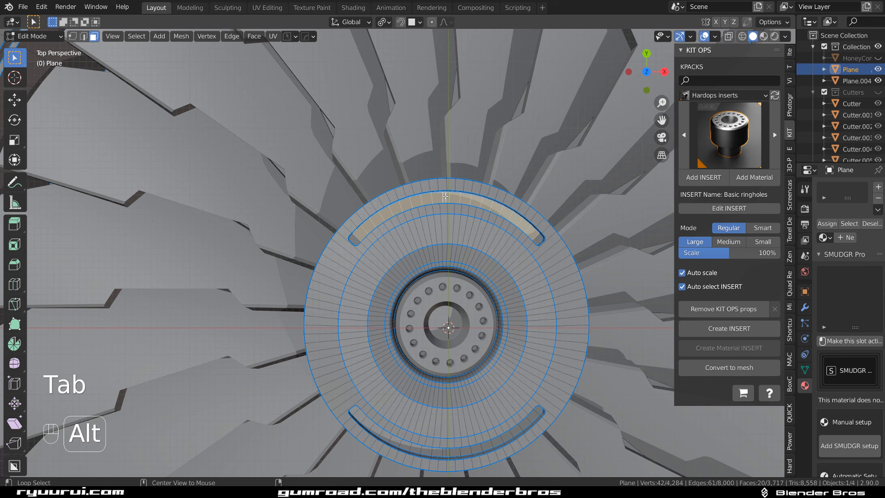
shift+middle_drag(445, 196, 424, 30)
alt+shift+click(430, 323)
shift+middle_drag(432, 324, 416, 256)
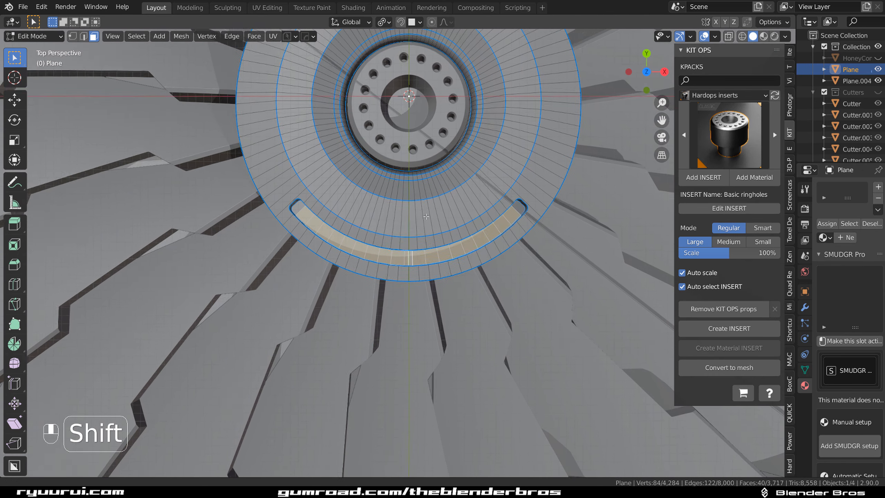
Add the end faces of both hub slots to the selection and try to inset the slot floors
scroll(417, 255, up, 2)
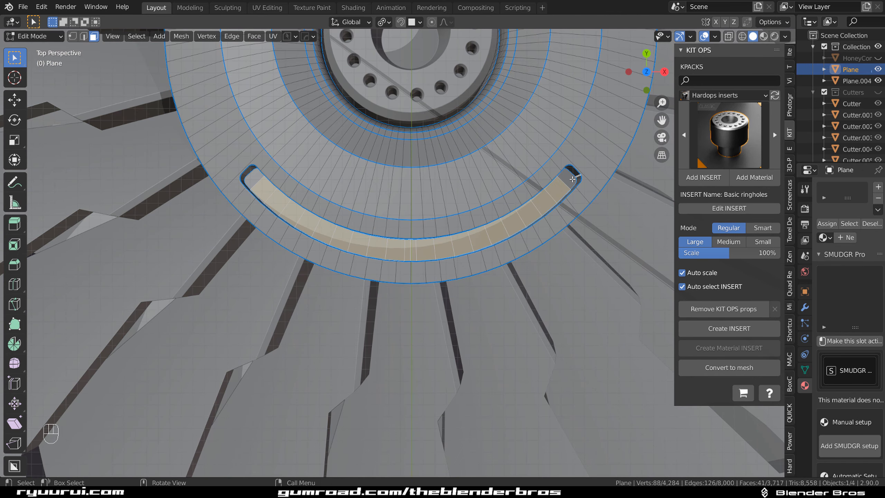
key(ctrl+z)
shift+click(572, 179)
shift+click(258, 174)
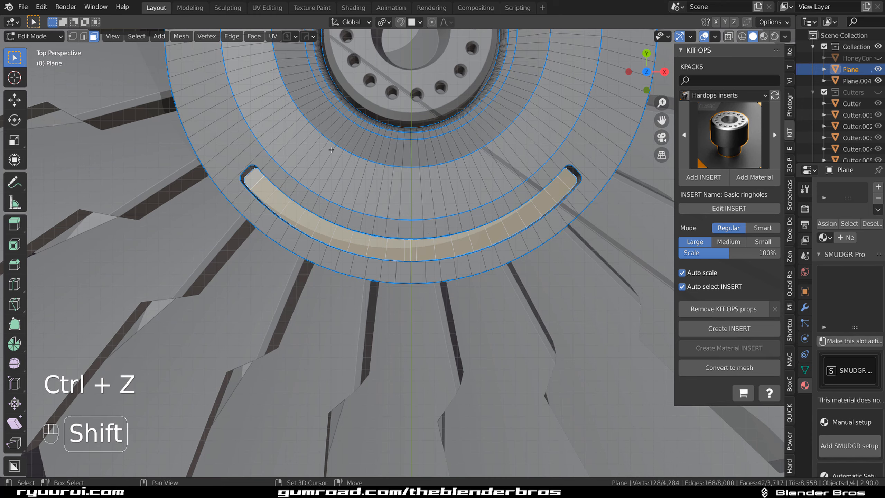
shift+middle_drag(265, 147, 219, 462)
shift+click(524, 201)
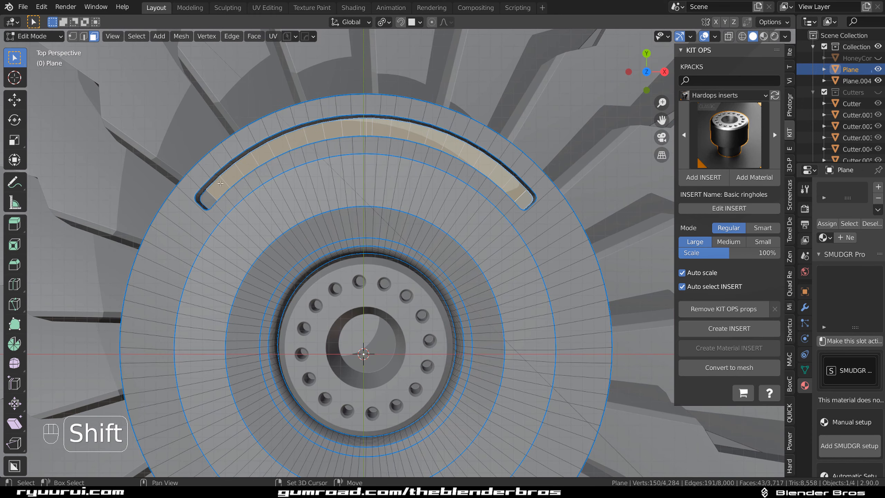
shift+click(210, 198)
key(i)
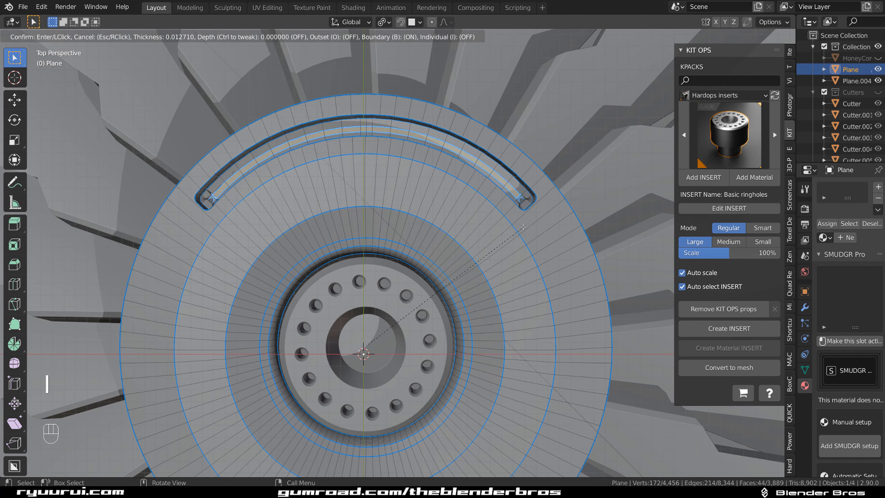
right_click(525, 227)
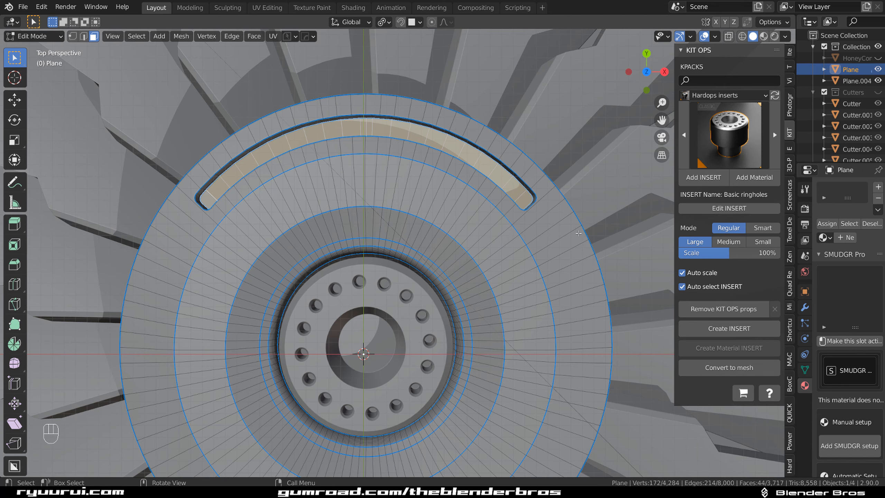
Select the floor faces of both curved hub slots, leaving out the rounded end faces
click(515, 192)
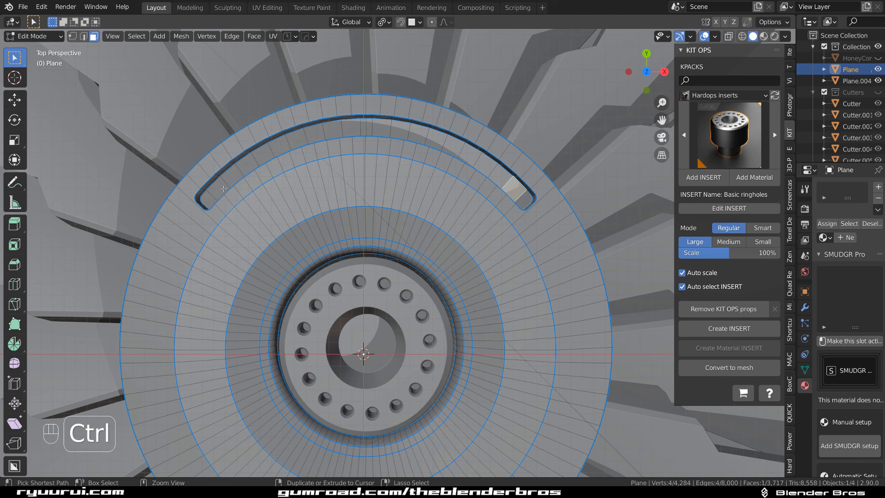
ctrl+click(218, 190)
shift+middle_drag(352, 369, 411, 136)
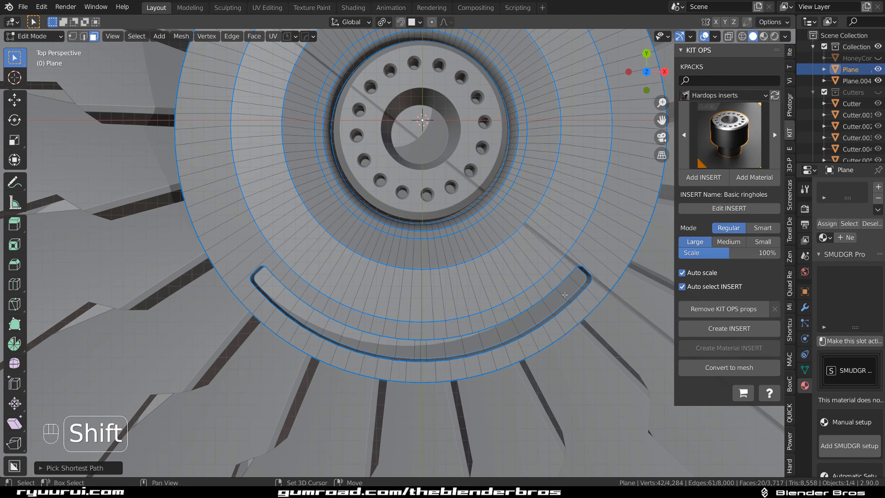
shift+click(564, 294)
ctrl+click(266, 284)
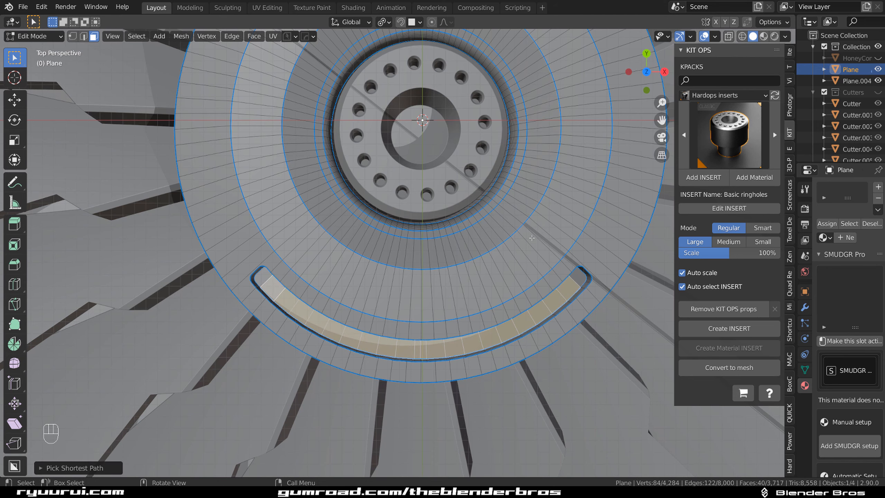
Inset the selected slot floor faces slightly, extrude them about 0.0026 m inward, and return to object mode
key(i)
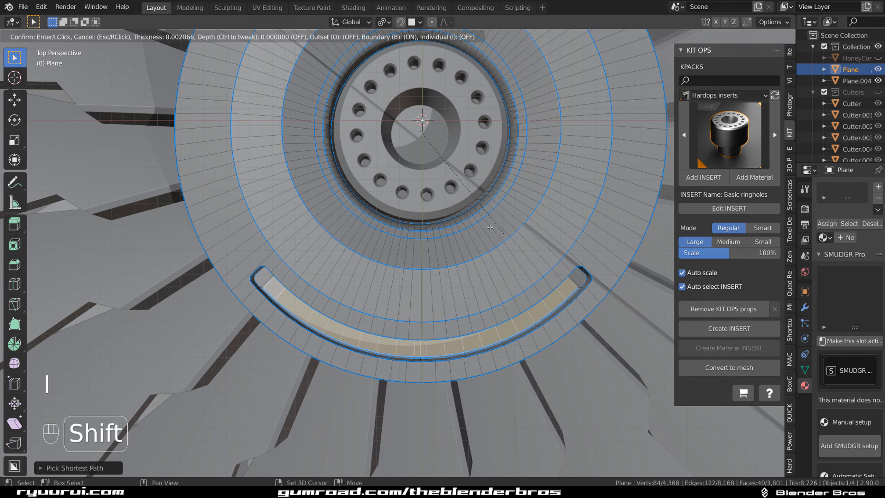
click(451, 198)
middle_drag(451, 198, 487, 216)
key(e)
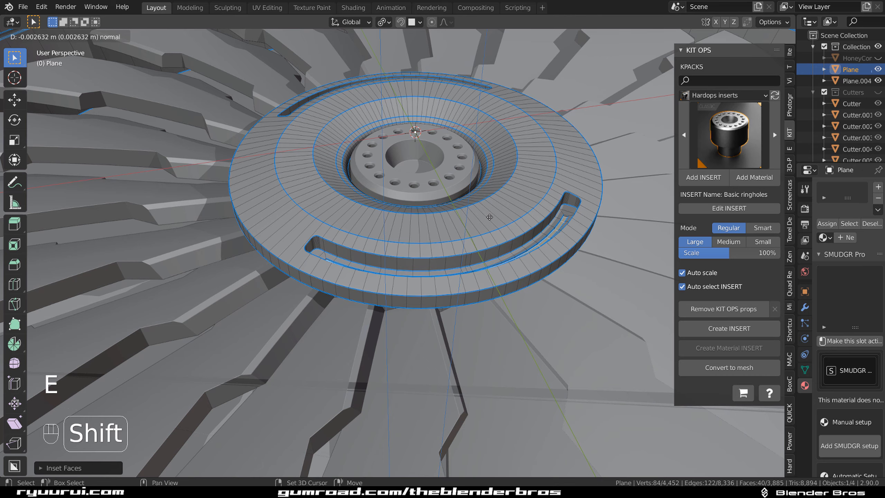
click(489, 217)
scroll(479, 253, up, 5)
key(Tab)
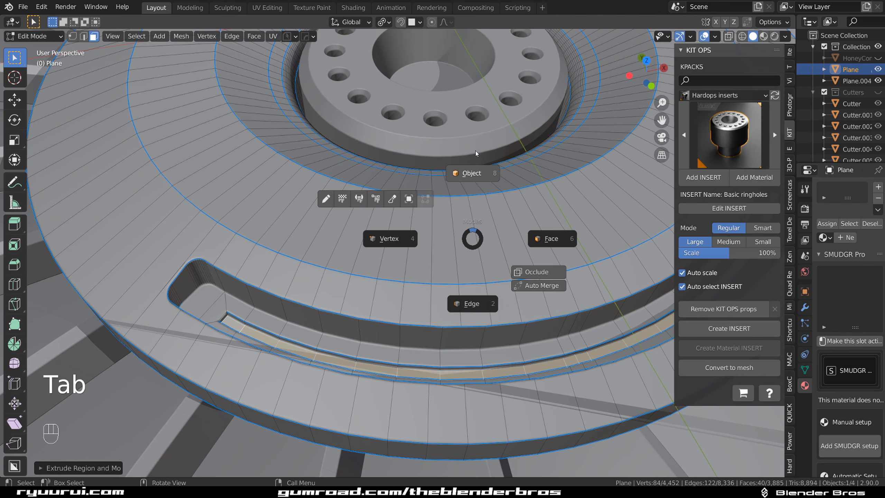
scroll(475, 172, down, 8)
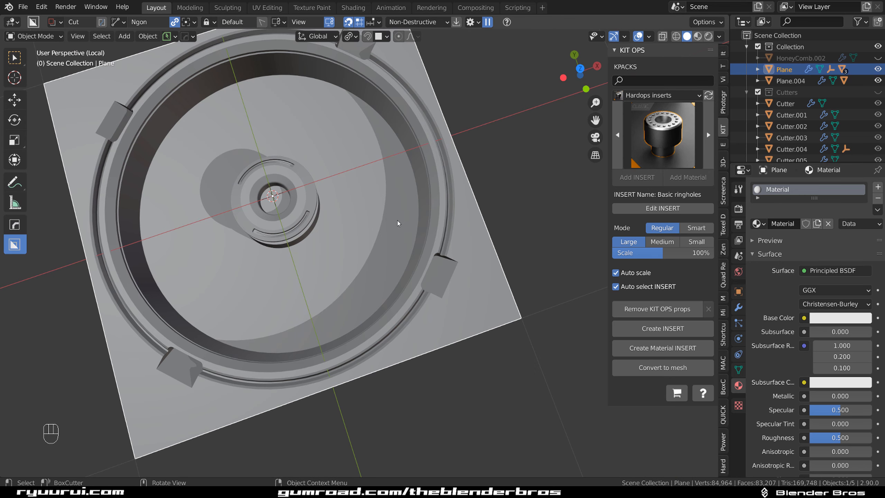
Add a second material to the base plane with an Emission surface coloured orange at hue 0.050 and saturation 0.885
scroll(432, 234, down, 3)
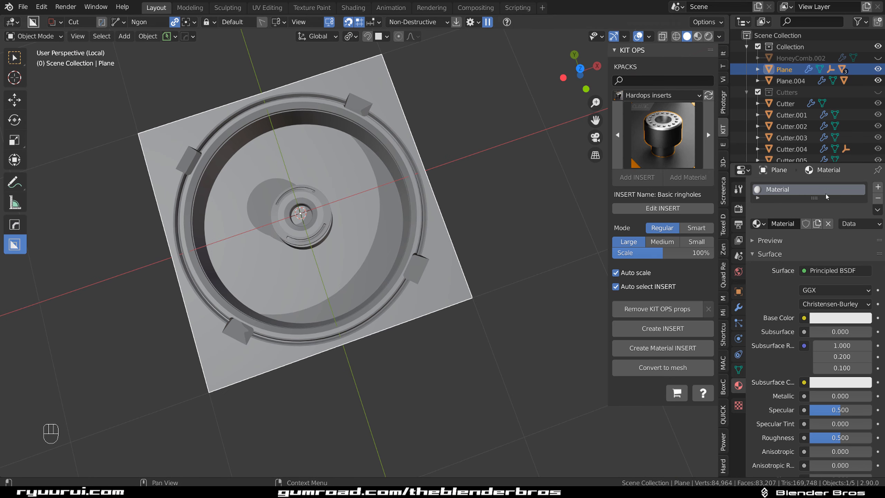
click(877, 188)
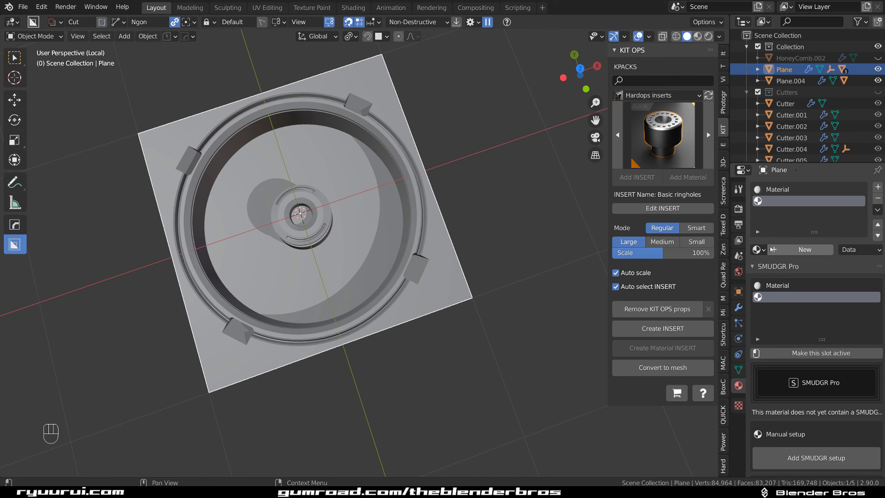
click(794, 249)
click(835, 296)
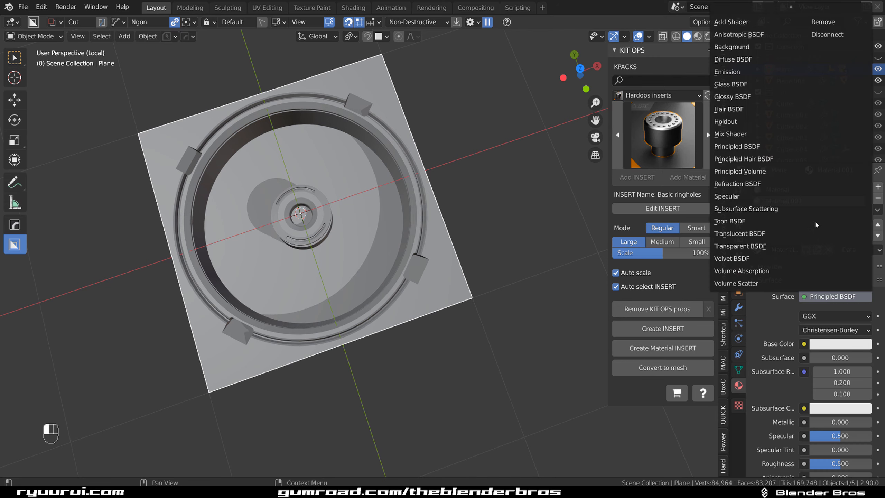
click(728, 71)
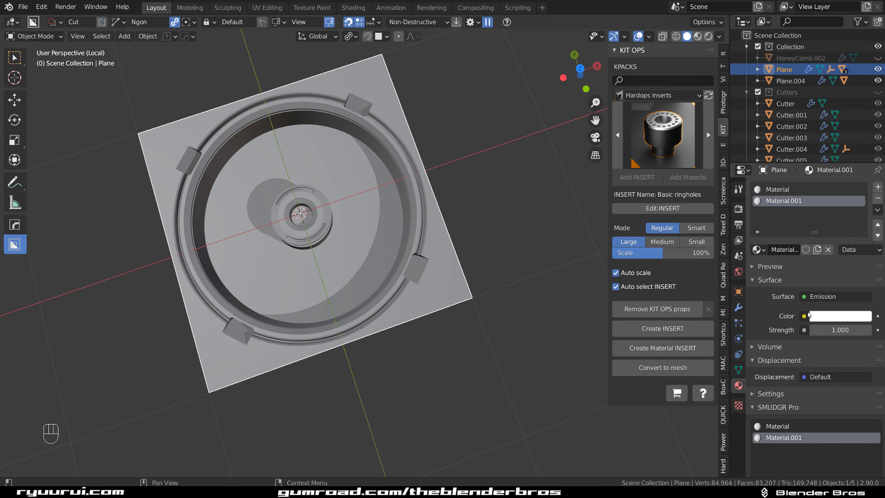
click(829, 316)
drag(815, 228, 803, 230)
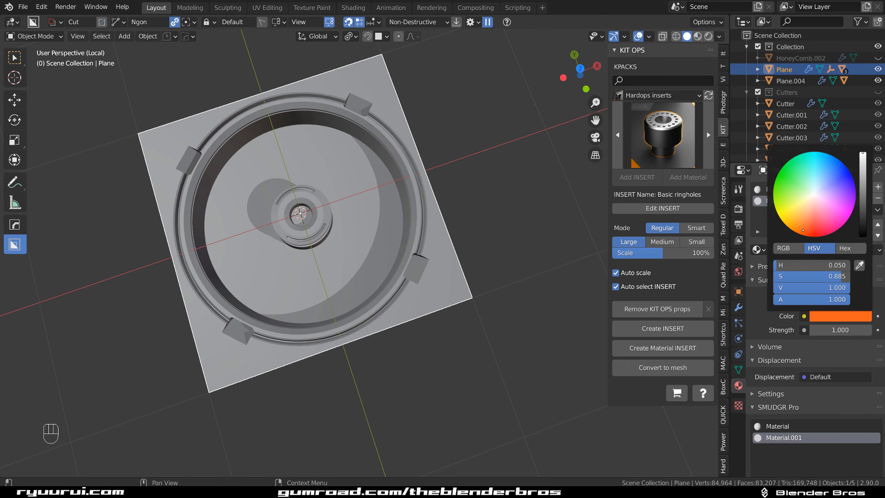
Set the emission strength of the orange material to 13.900
mouse_move(839, 330)
mouse_down()
mouse_move(878, 329)
mouse_move(845, 330)
mouse_up()
scroll(298, 205, up, 5)
key(Tab)
key(Escape)
middle_drag(309, 238, 379, 227)
scroll(379, 227, down, 7)
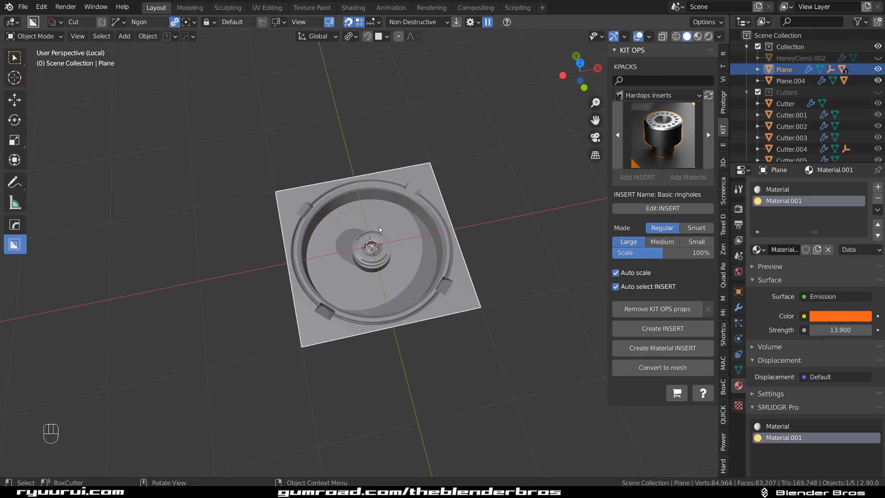
scroll(378, 227, up, 3)
shift+middle_drag(451, 190, 297, 203)
scroll(297, 202, down, 4)
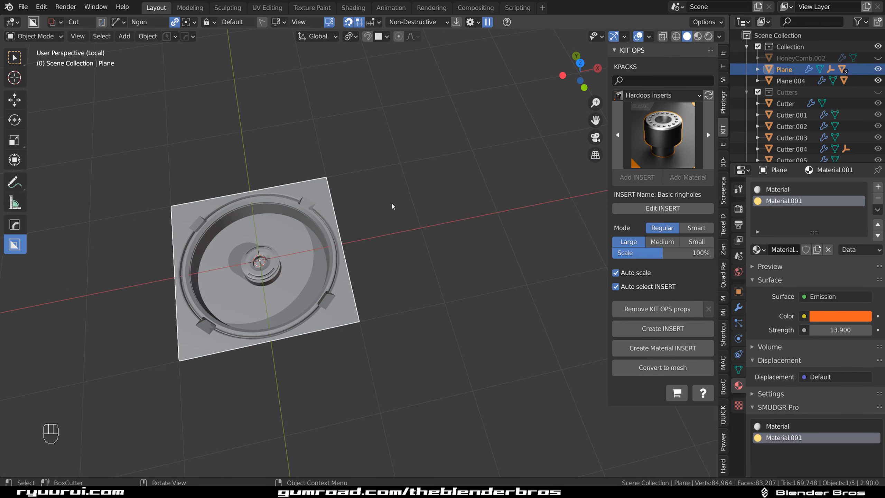
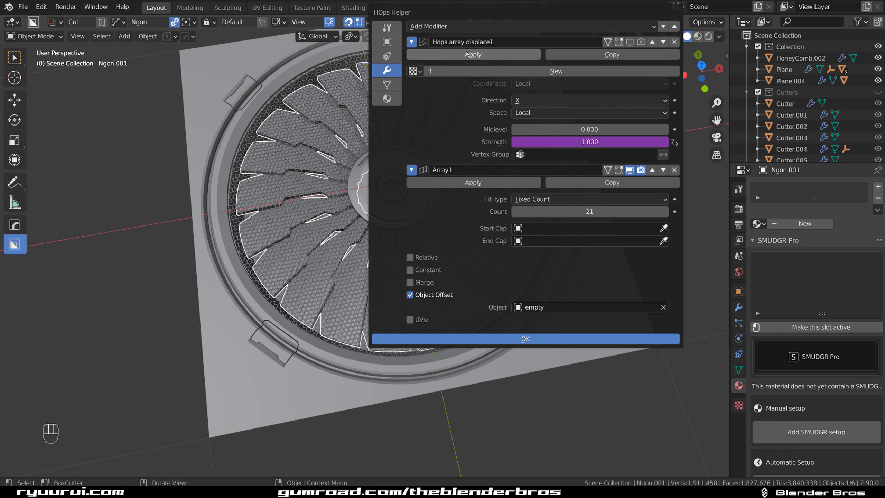
Apply both the displace and array modifiers of the fan blades with Smart Apply
click(467, 54)
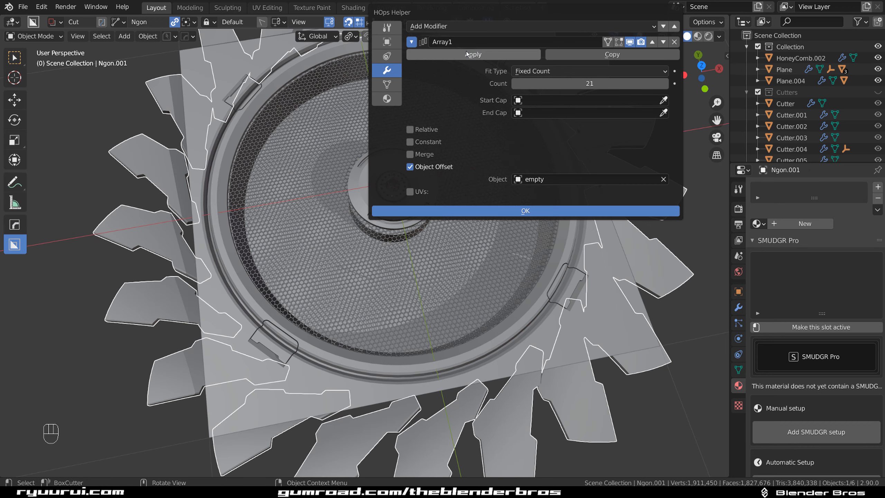
key(ctrl+z)
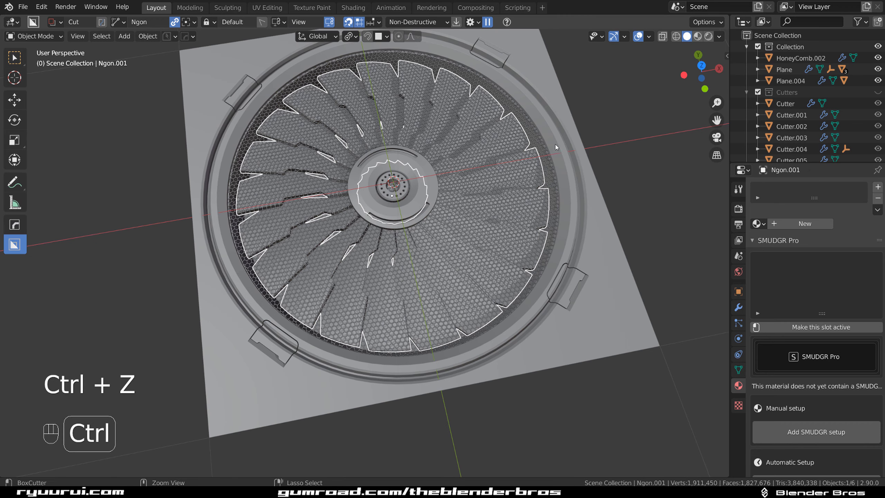
key(ctrl+grave)
key(q)
key(q)
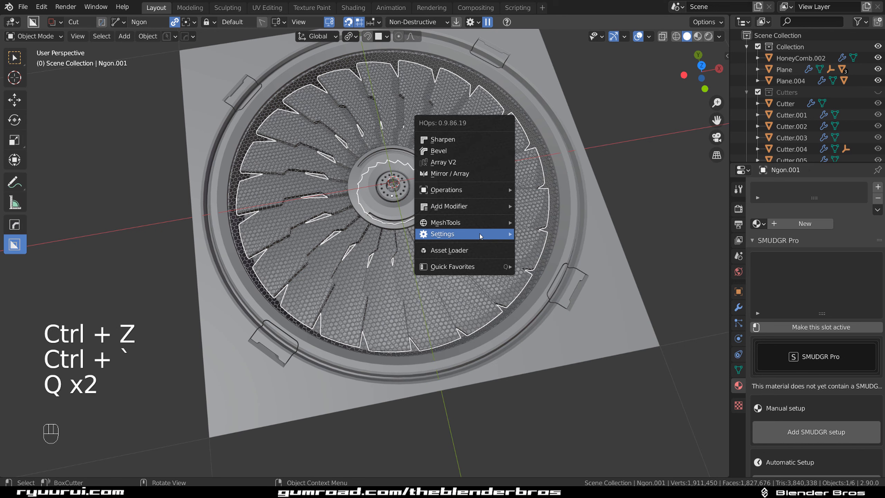
mouse_move(480, 207)
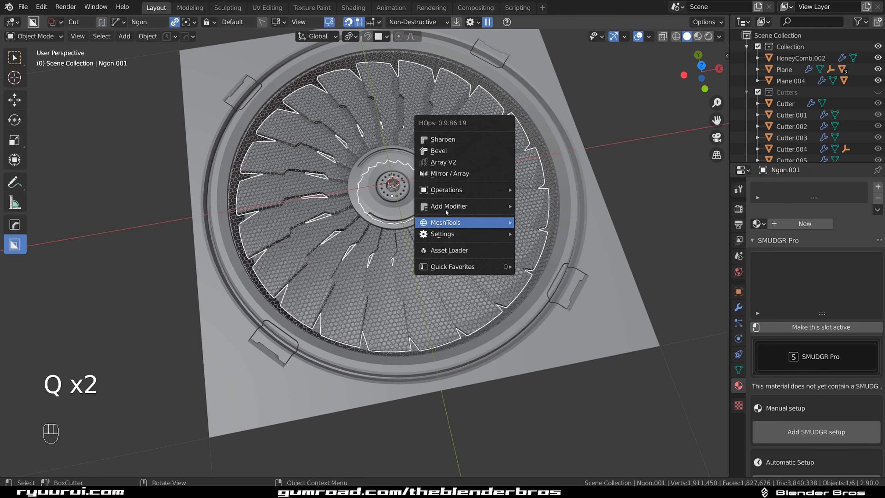
mouse_move(463, 190)
click(548, 300)
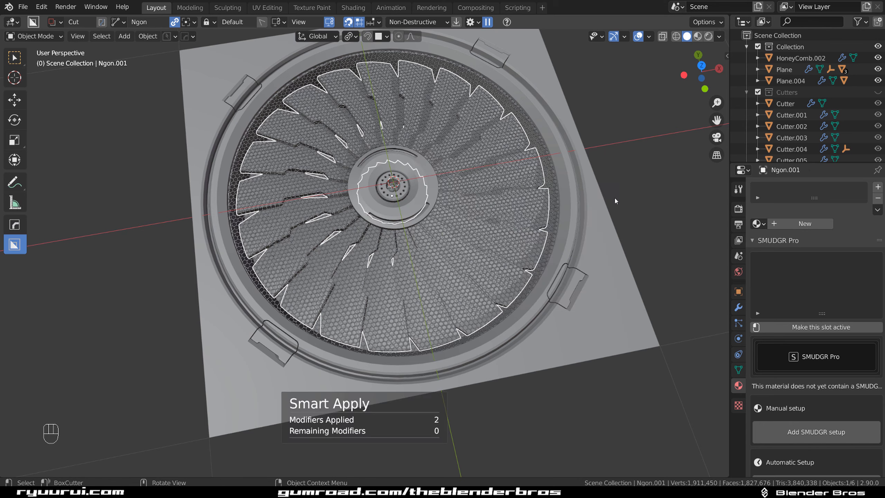
Apply the Bevel modifier of the base plane
scroll(440, 177, up, 2)
click(459, 178)
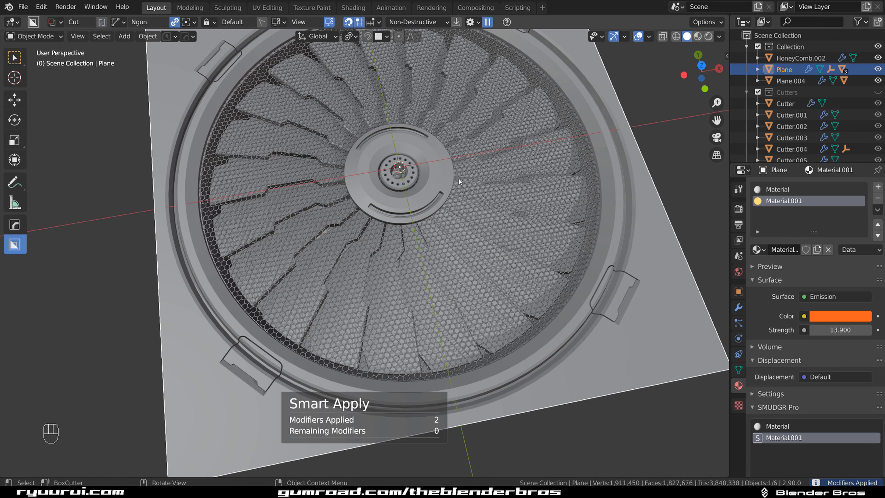
key(ctrl+grave)
click(444, 173)
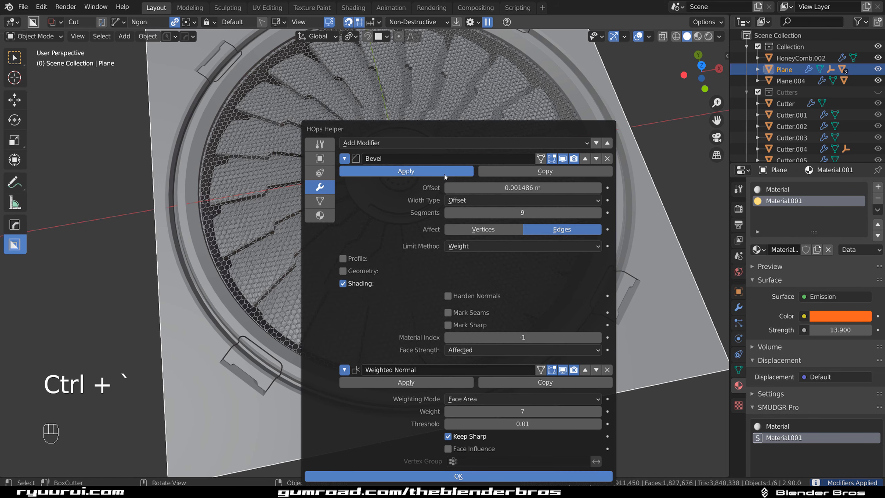
Apply the Bevel and Hops_Mirror modifiers of the rim clips
click(615, 286)
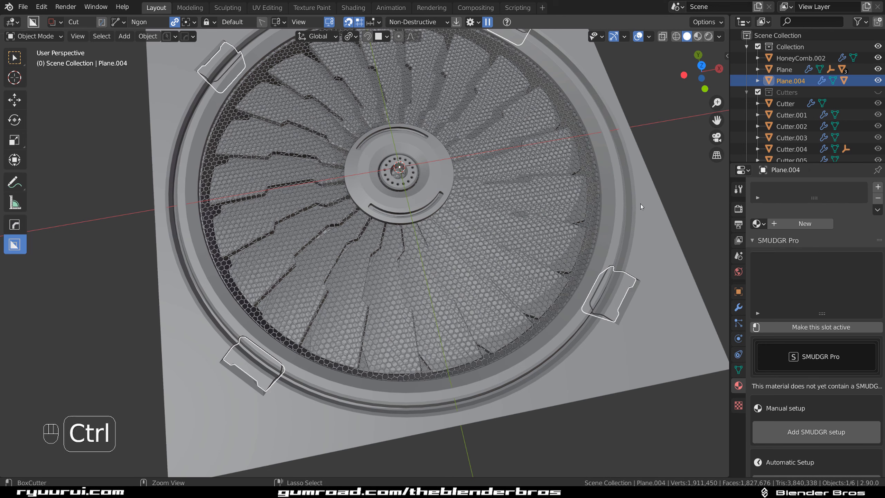
key(ctrl+grave)
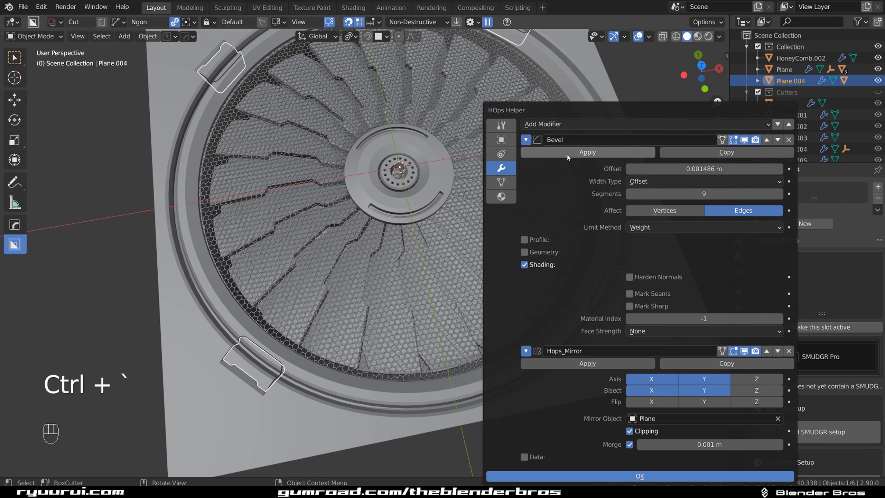
click(566, 157)
click(557, 157)
Sharpen the rim clips with the HOps Sharpen operation
key(q)
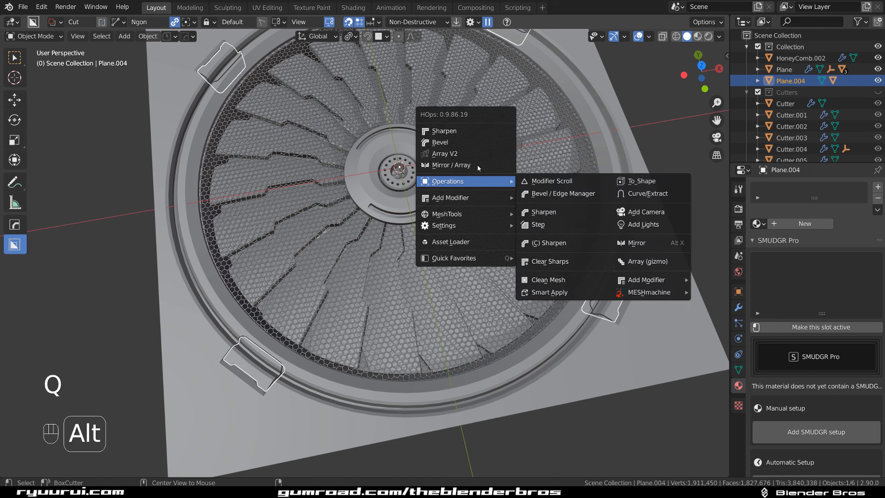
alt+click(468, 129)
key(ctrl+grave)
scroll(439, 142, down, 3)
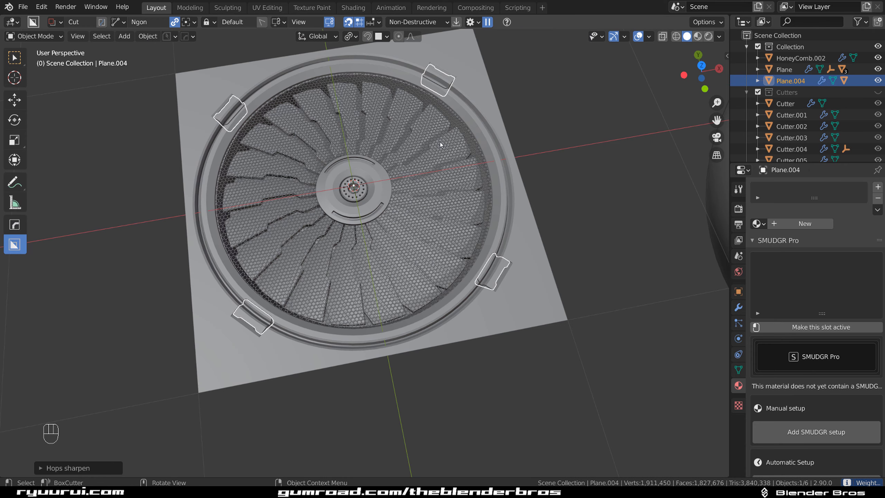
scroll(348, 186, up, 3)
scroll(481, 223, down, 3)
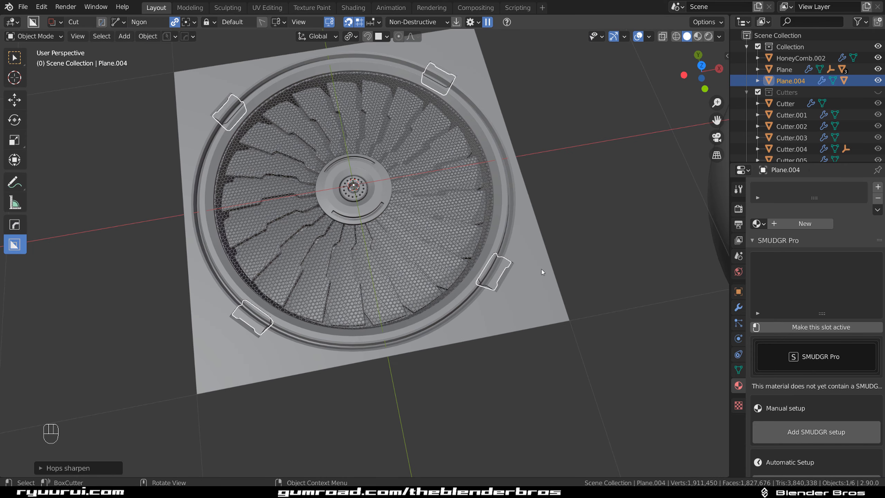
Join the rim clips into the base plane, keeping the plane as the active object
click(498, 268)
scroll(499, 236, up, 2)
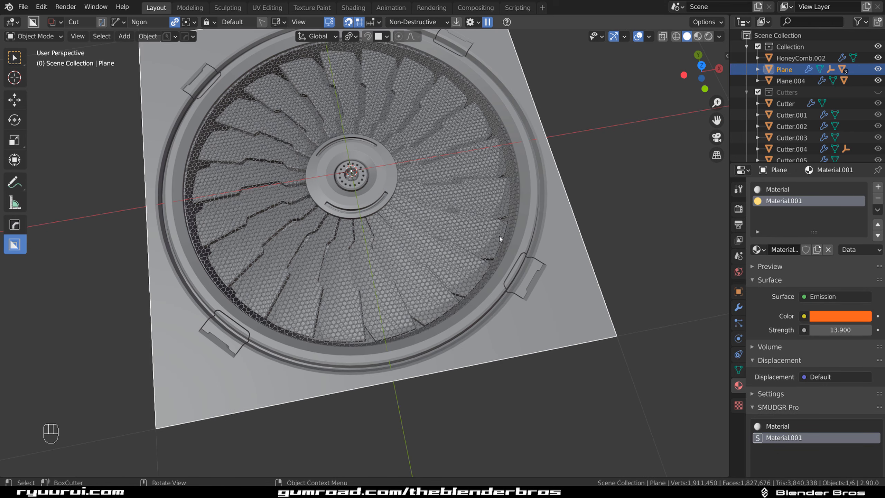
shift+click(529, 260)
shift+click(568, 248)
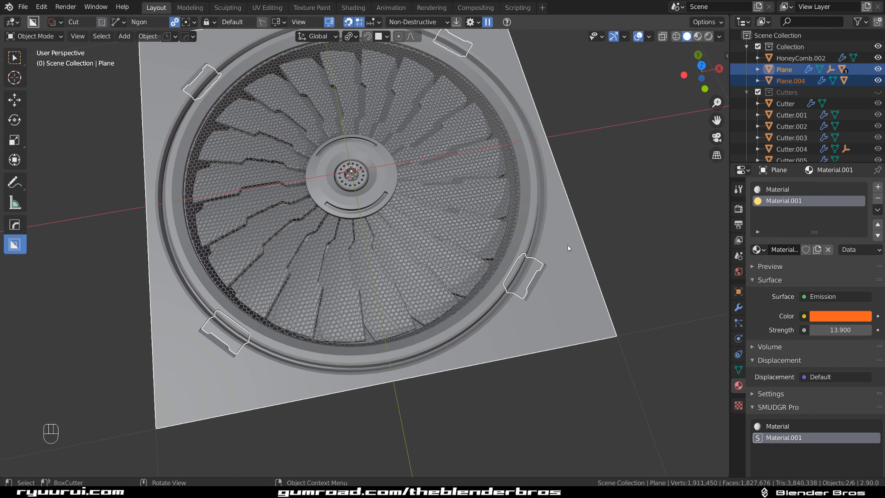
key(ctrl+j)
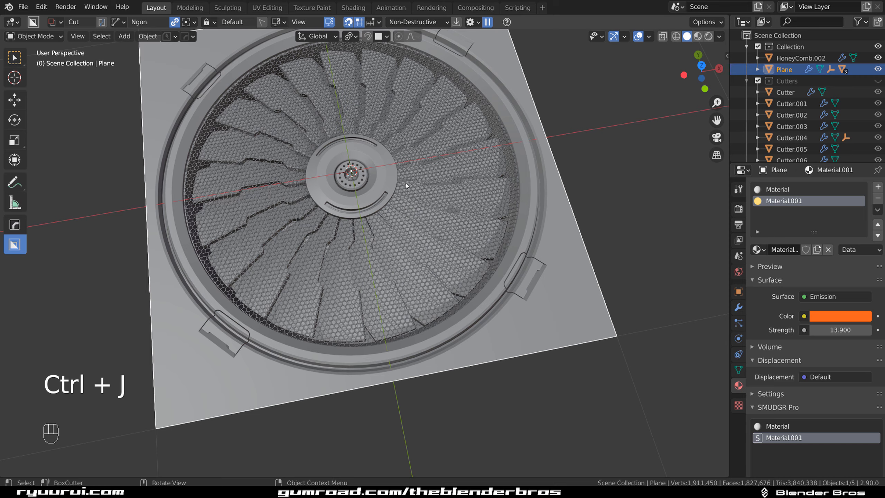
click(375, 180)
click(391, 178)
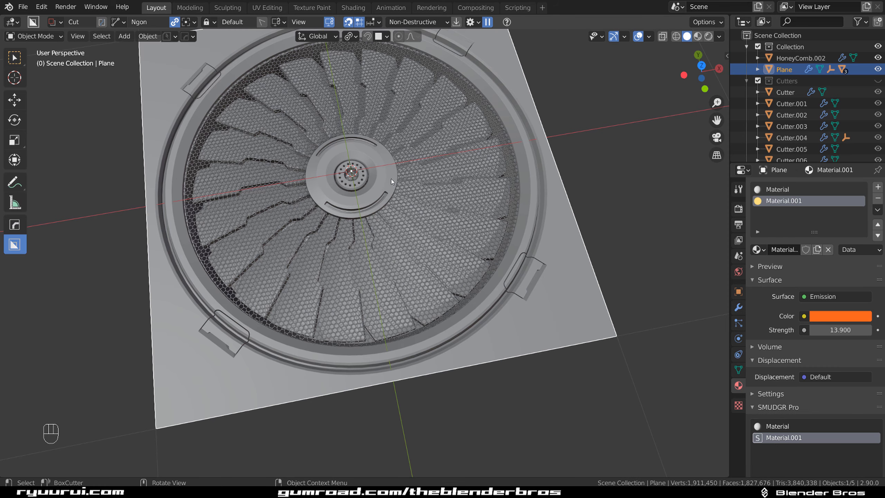
click(383, 179)
click(382, 177)
click(381, 176)
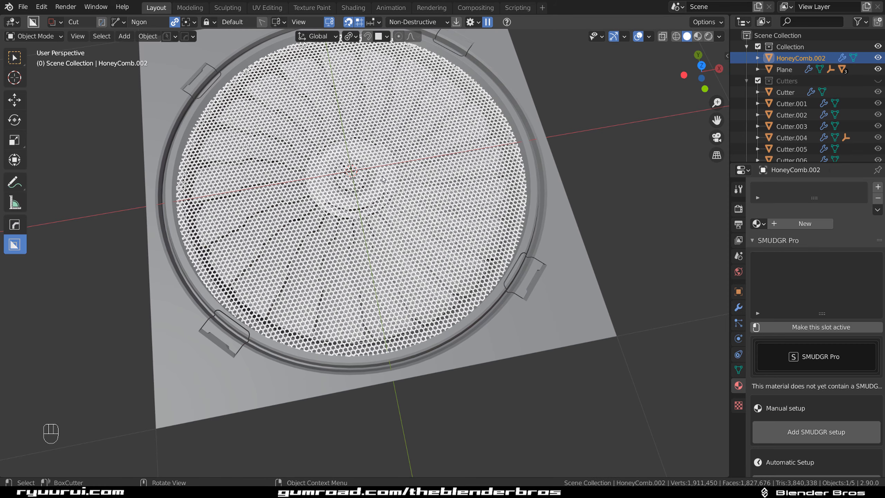
click(412, 175)
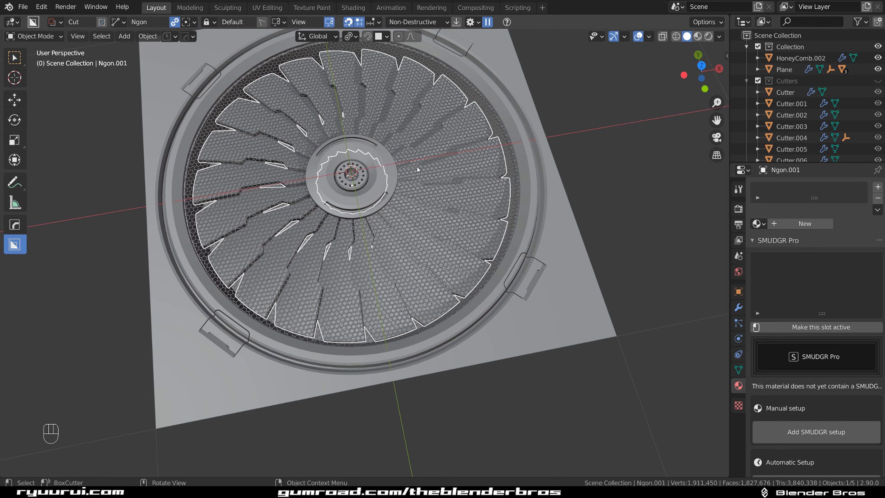
key(g)
right_click(426, 130)
Select the honeycomb mesh together with the base plane and join them into one object
click(381, 161)
click(382, 162)
click(381, 163)
click(381, 163)
click(465, 168)
shift+click(539, 218)
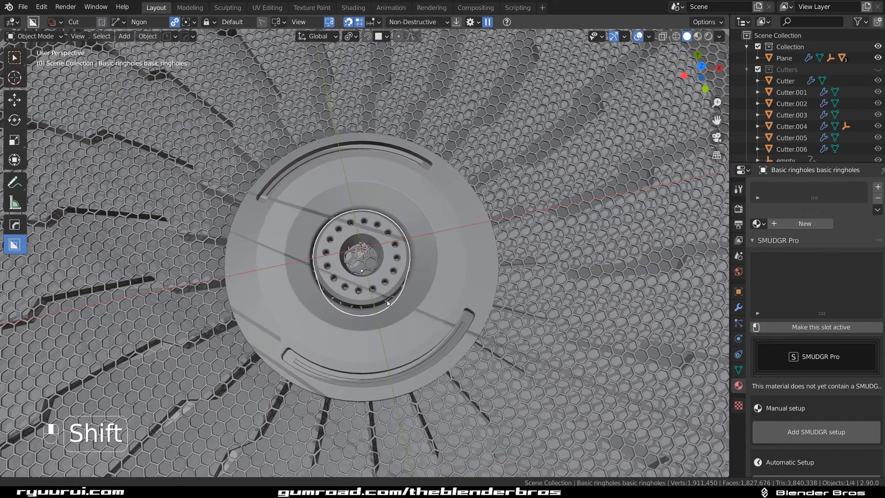
Isolate the base plane from the fan blades and ringholes insert, and show it with its ring cutter in orthographic top view
scroll(387, 326, up, 2)
shift+middle_drag(387, 303, 375, 251)
scroll(454, 289, down, 5)
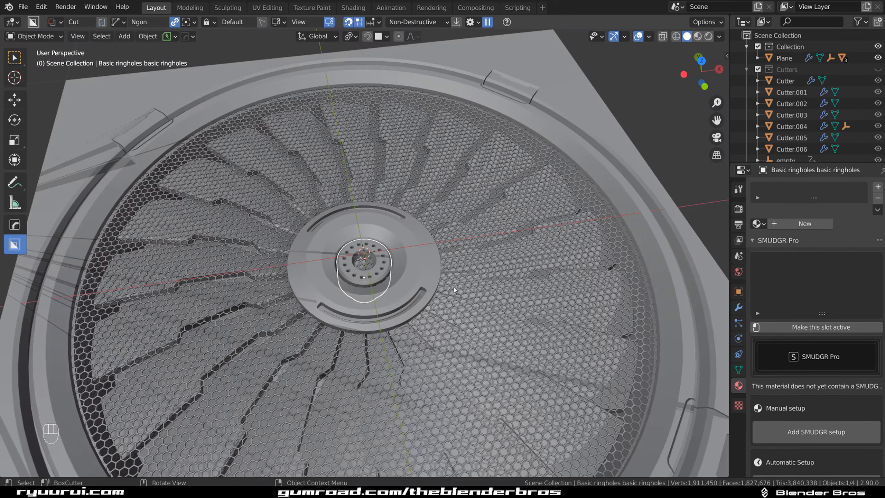
scroll(453, 286, down, 3)
click(466, 279)
click(448, 268)
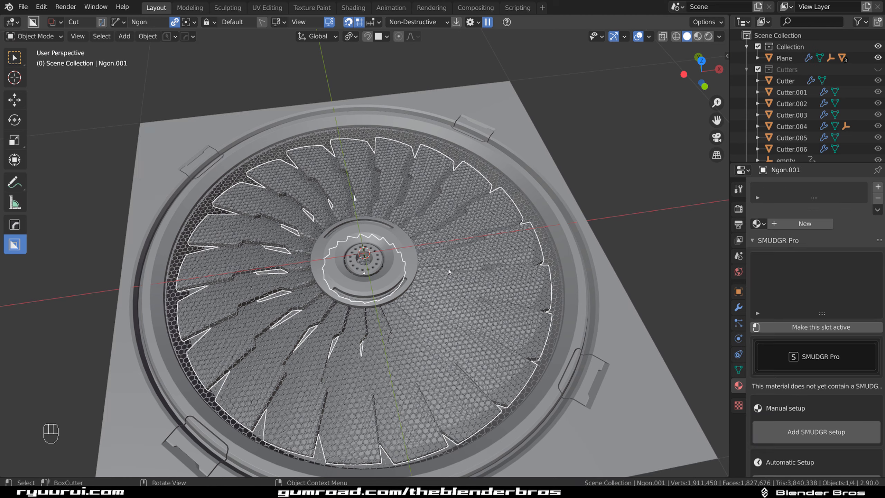
click(433, 279)
key(KP_Divide)
key(KP_7)
key(KP_5)
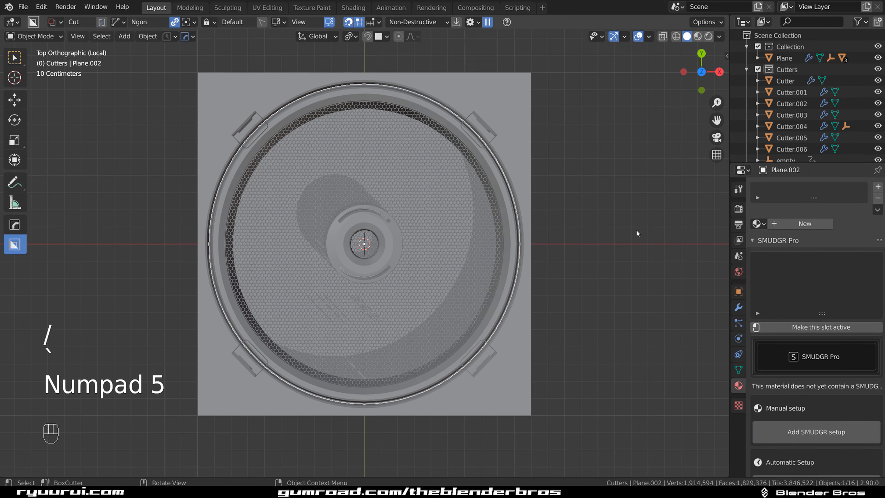
Duplicate the large ring cutter and scale the copy down to fit the hub's central hole
key(shift)
key(shift+d)
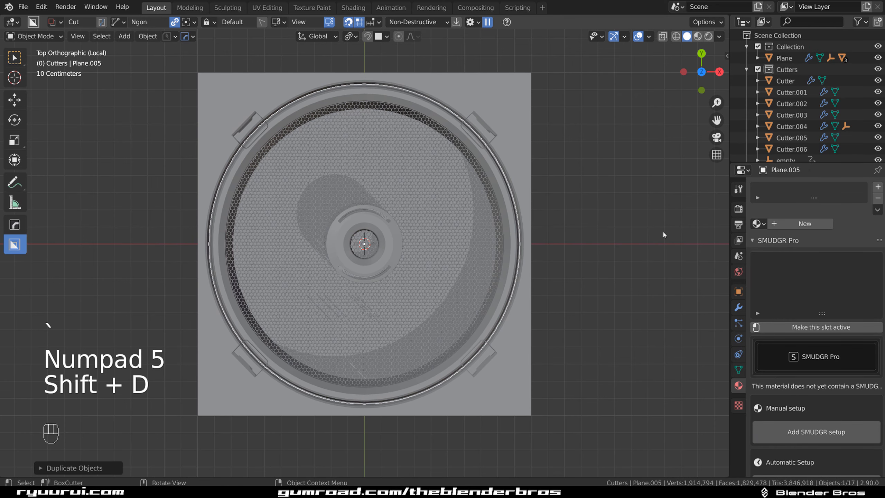
key(s)
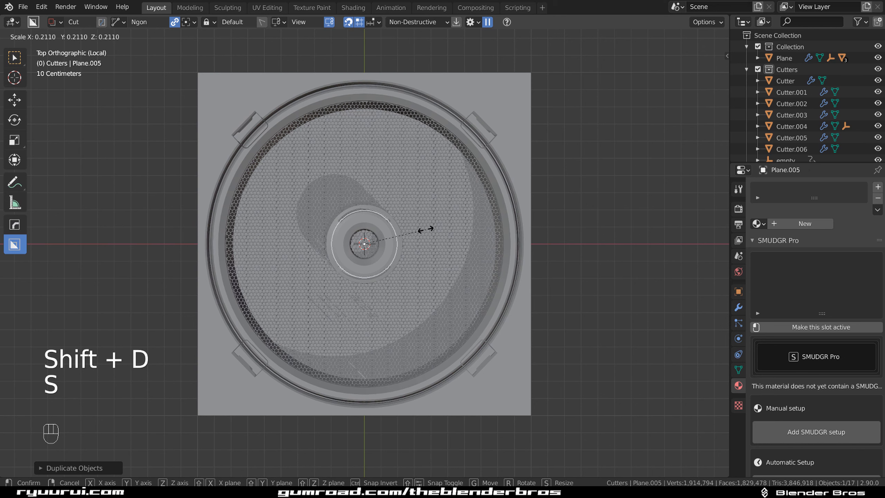
click(388, 236)
scroll(418, 234, up, 8)
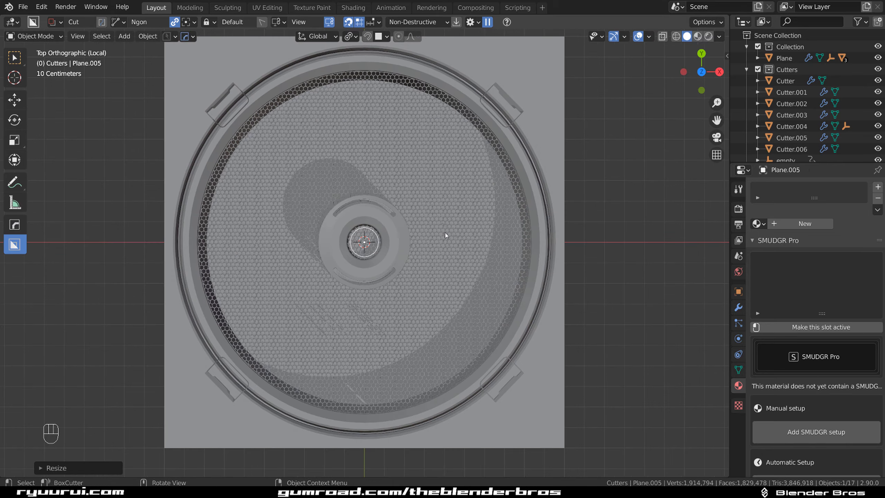
key(s)
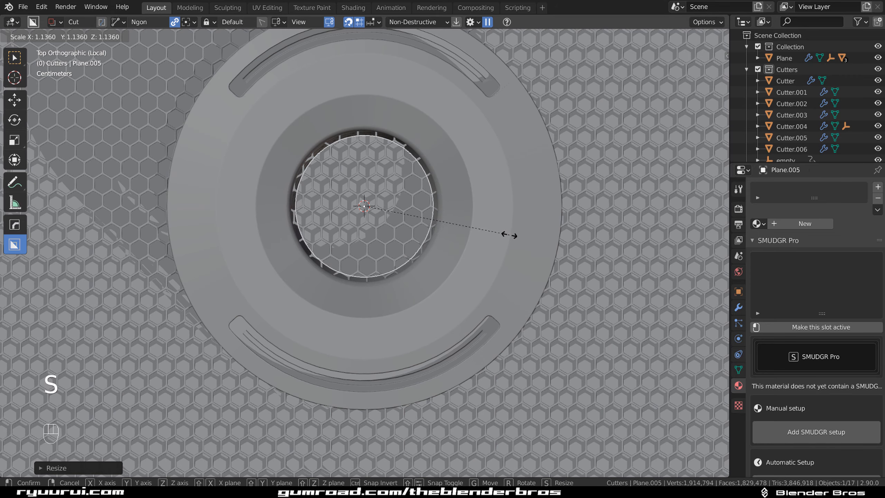
click(517, 239)
Stretch the small ring cutter along Z and lower it into the hub's central hole
middle_drag(434, 248, 455, 204)
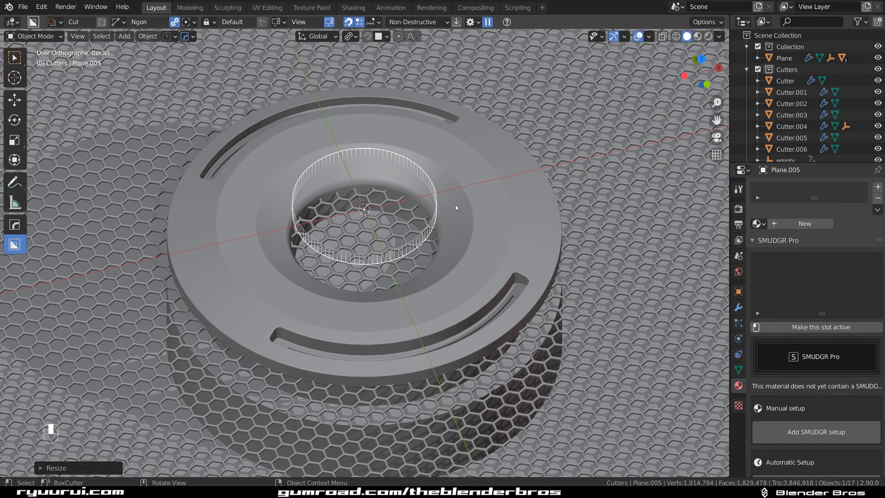
key(s)
key(z)
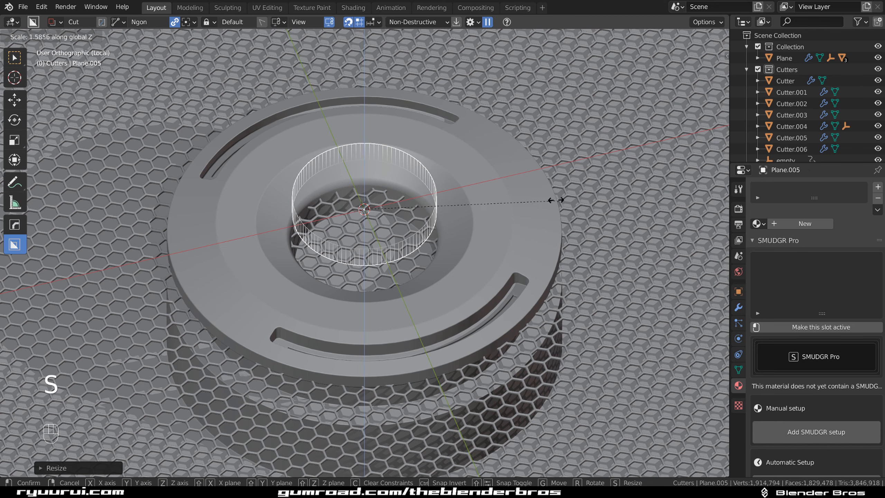
click(113, 168)
key(g)
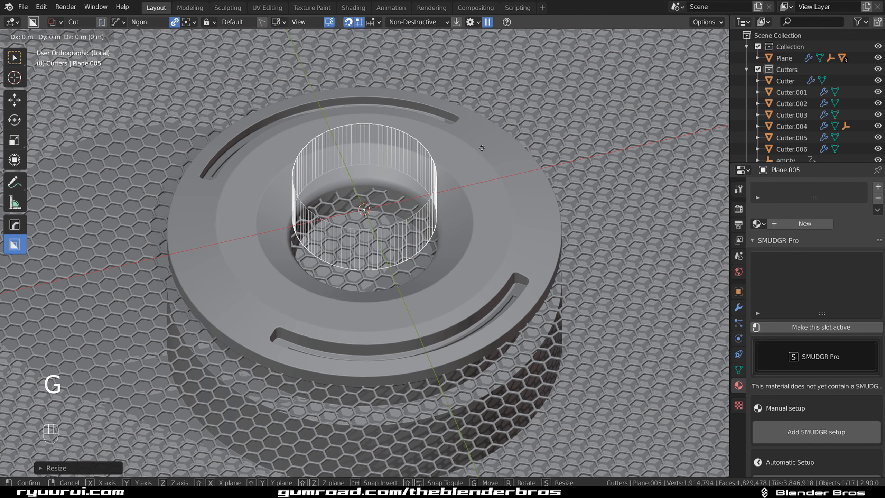
key(z)
click(474, 162)
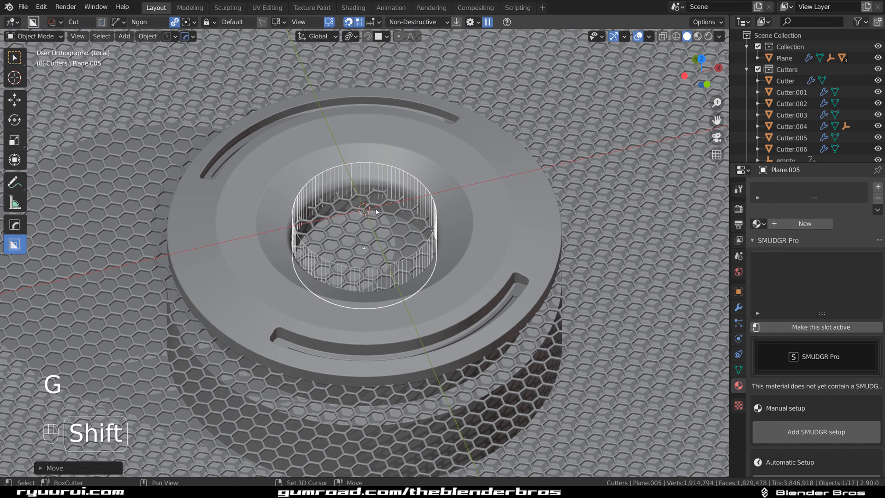
Cut the hub of the base plane with the small ring cutter using Difference, smart-apply the boolean and return to the full scene
shift+click(375, 209)
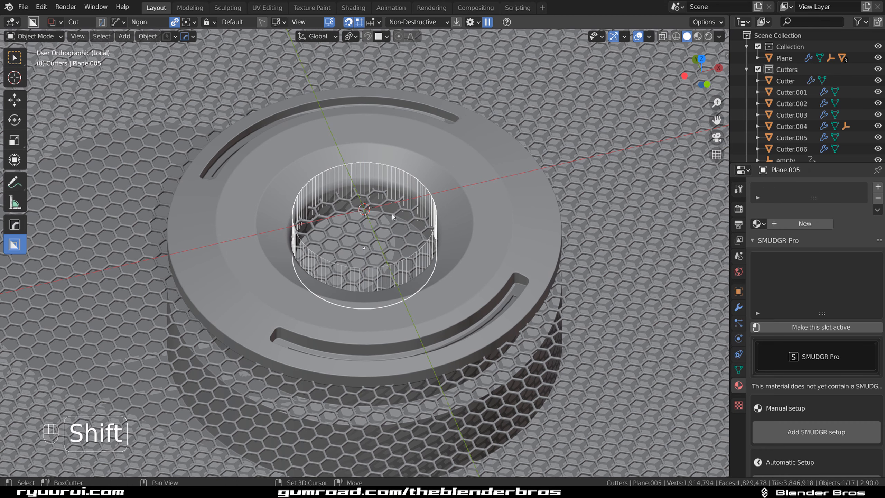
key(shift+q)
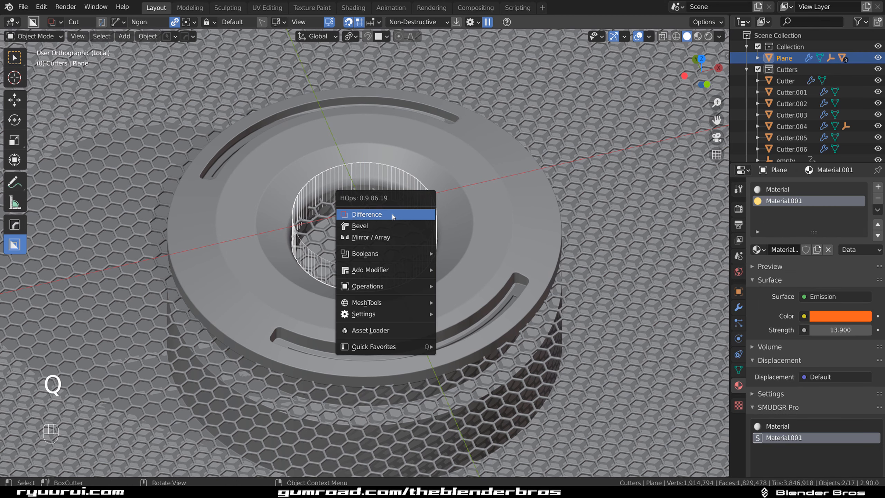
key(slash)
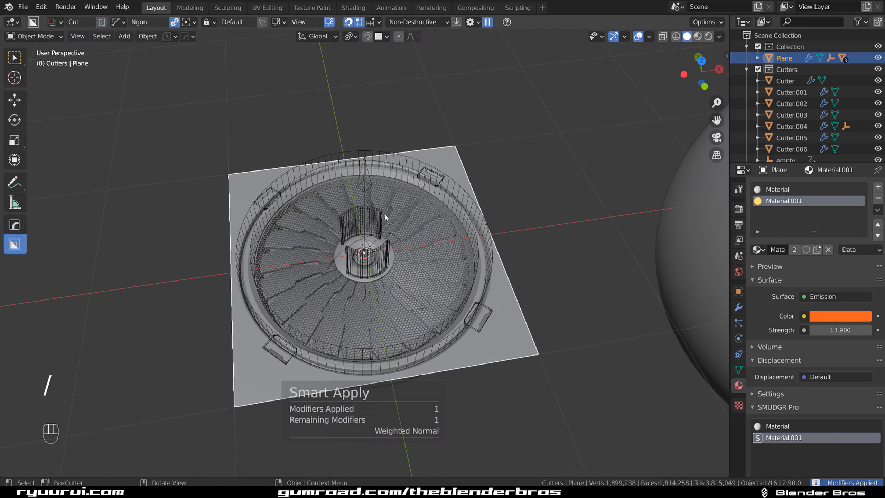
Hide the curved slot cutters standing above the hub
scroll(417, 221, up, 5)
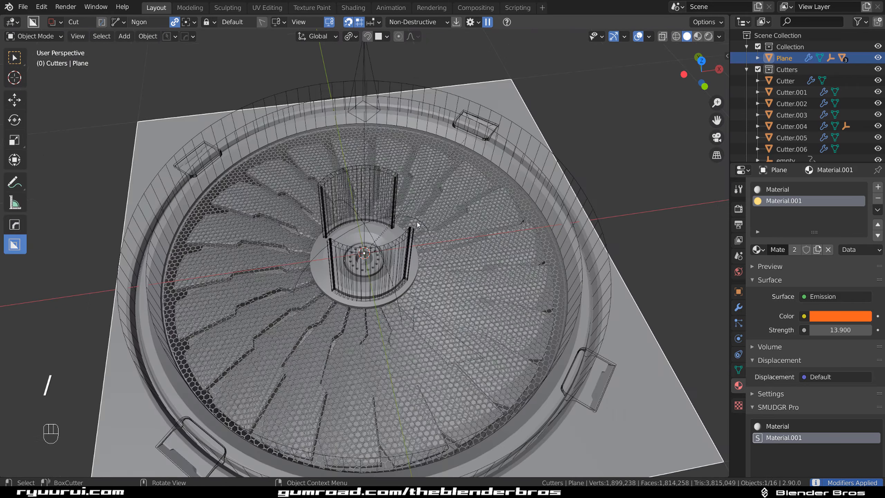
click(429, 240)
key(h)
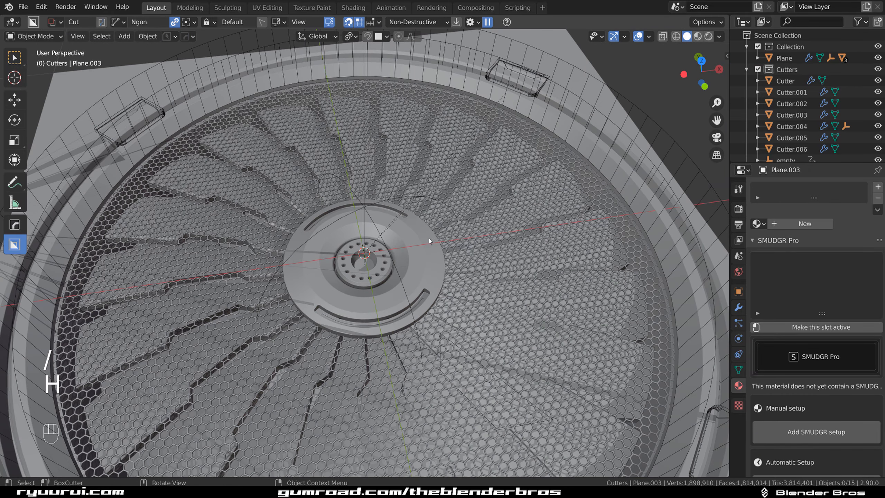
Save a new incremental version of the file with PowerSave
scroll(428, 238, down, 3)
middle_drag(406, 228, 399, 249)
click(177, 37)
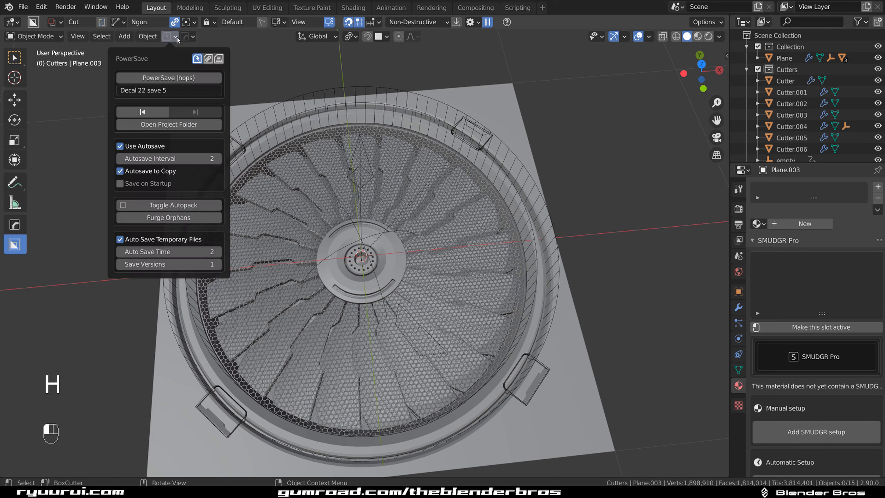
click(175, 73)
Apply the Subdivision and Bevel modifiers on the ringholes insert in the hub
scroll(406, 273, up, 3)
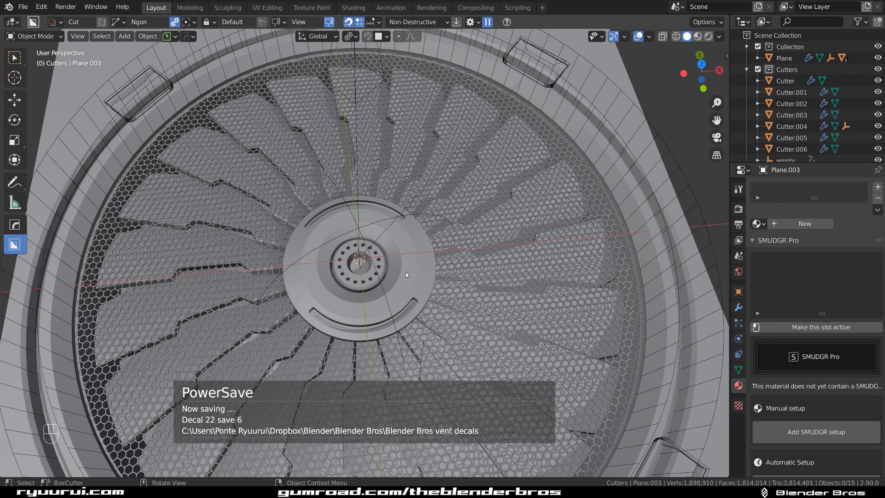
click(381, 265)
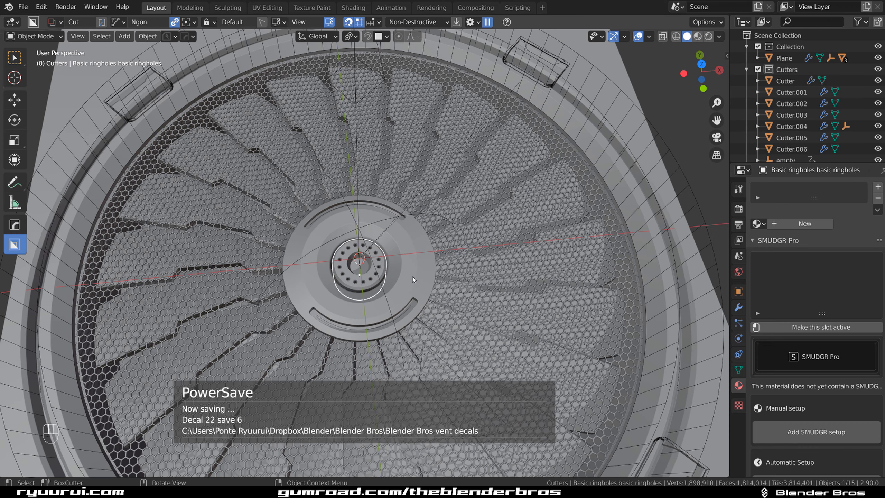
key(ctrl+grave)
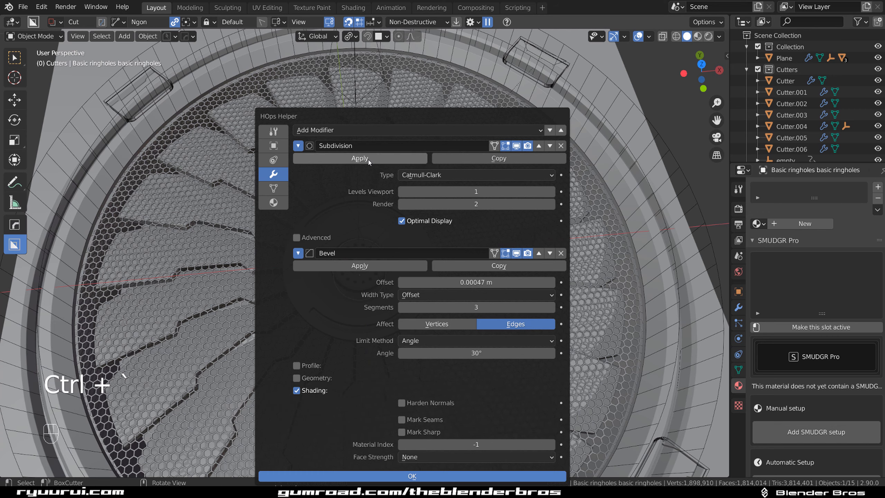
key(q)
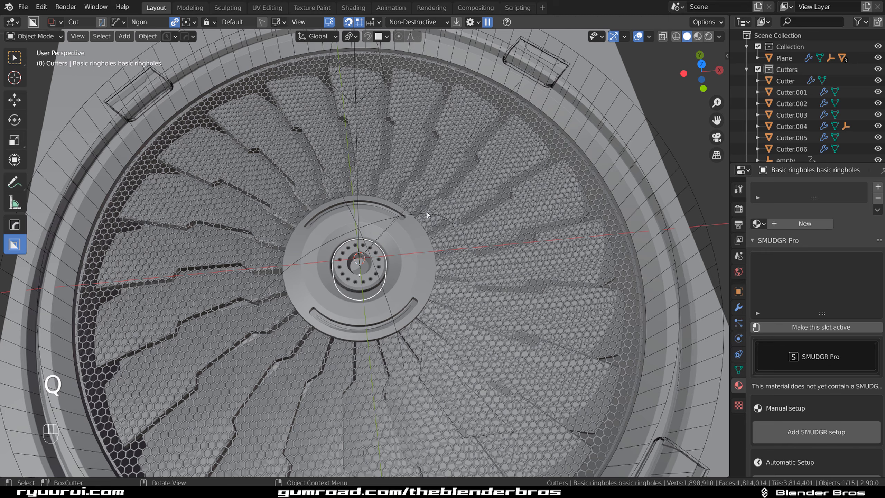
key(ctrl+grave)
click(399, 158)
click(399, 158)
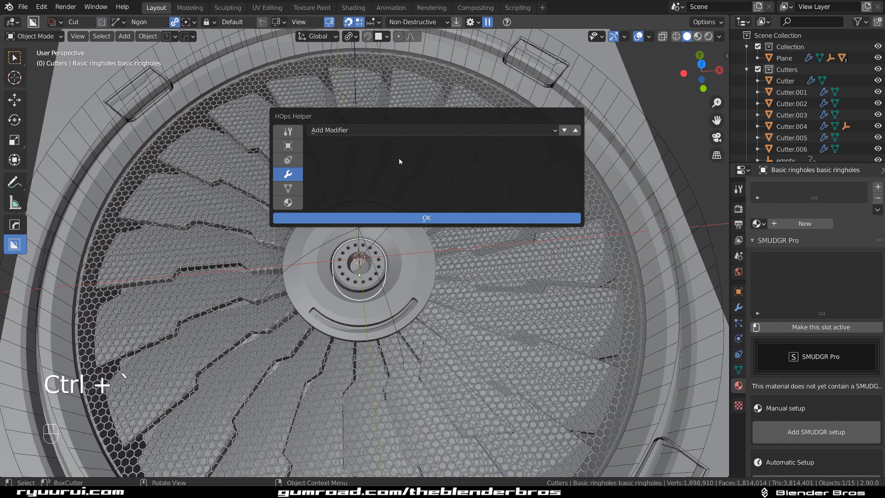
click(403, 218)
Sharpen the ringholes insert with a Weighted Normal modifier and set the modifier's threshold to 0.01
scroll(403, 223, up, 4)
key(q)
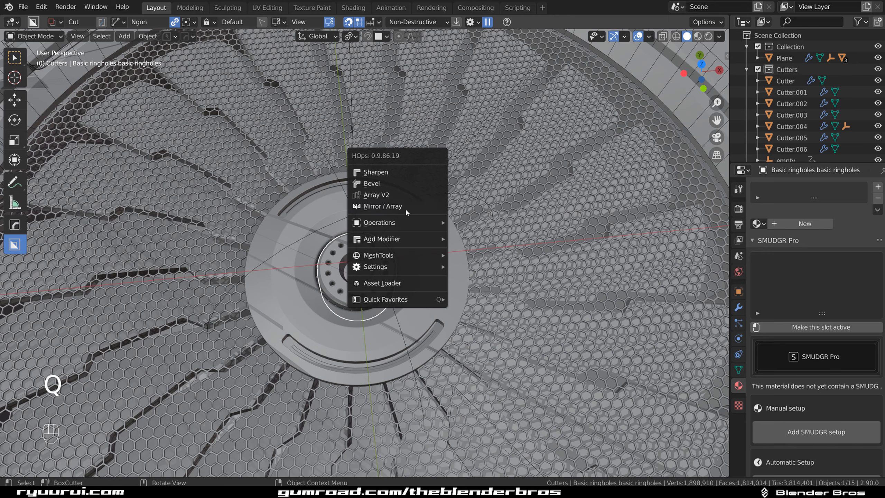
alt+click(399, 172)
key(ctrl+grave)
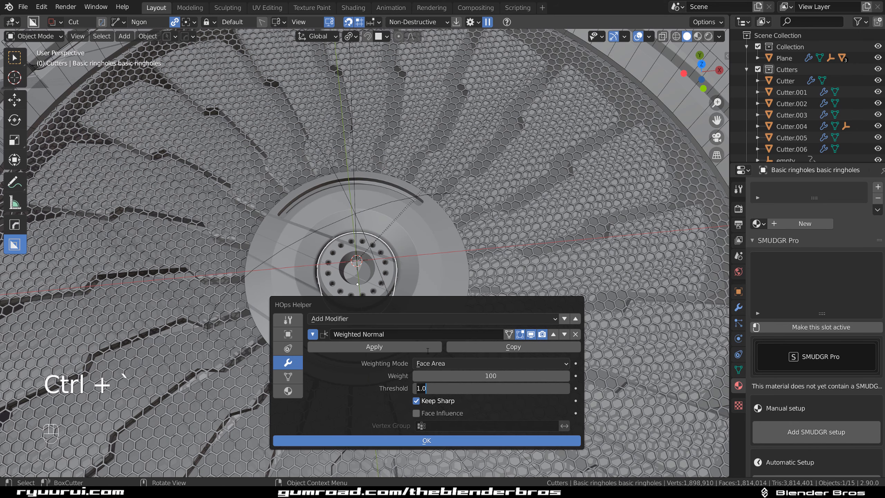
text(0.01)
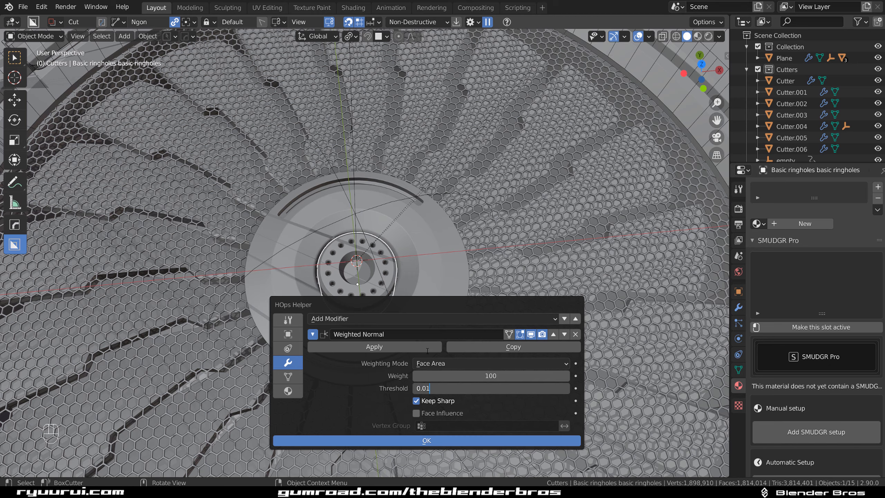
key(Return)
click(482, 440)
scroll(371, 293, up, 8)
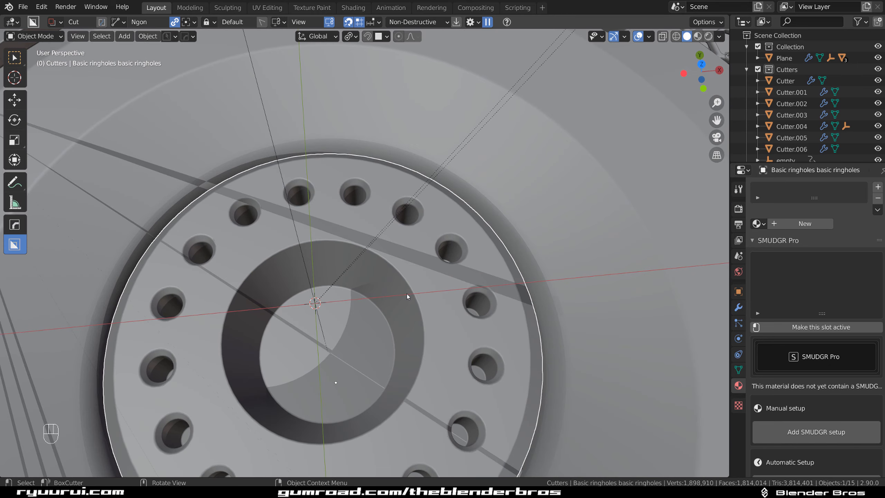
Try hiding the fan blades beneath the honeycomb mesh, and undo the hiding
scroll(406, 293, down, 10)
shift+click(412, 241)
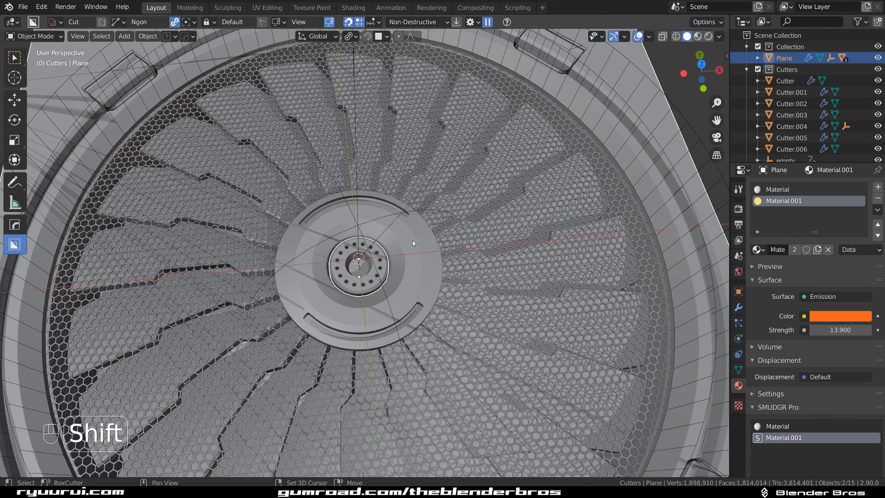
click(464, 192)
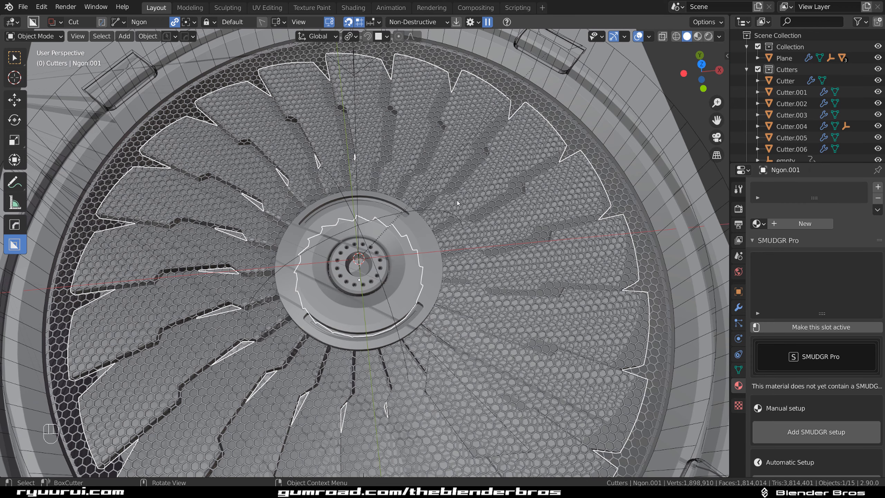
key(h)
scroll(410, 235, down, 2)
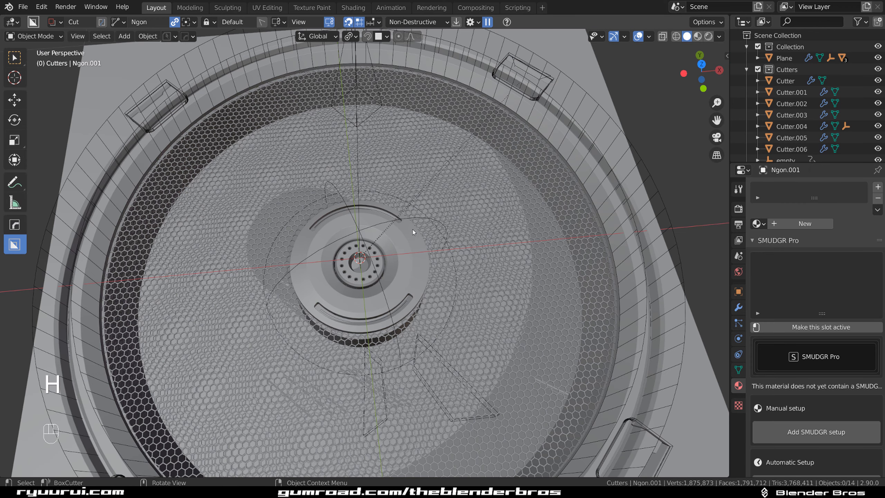
key(ctrl+z)
Hide the base plane to examine the fan blades and ringholes insert on their own, and reveal all hidden objects again
key(h)
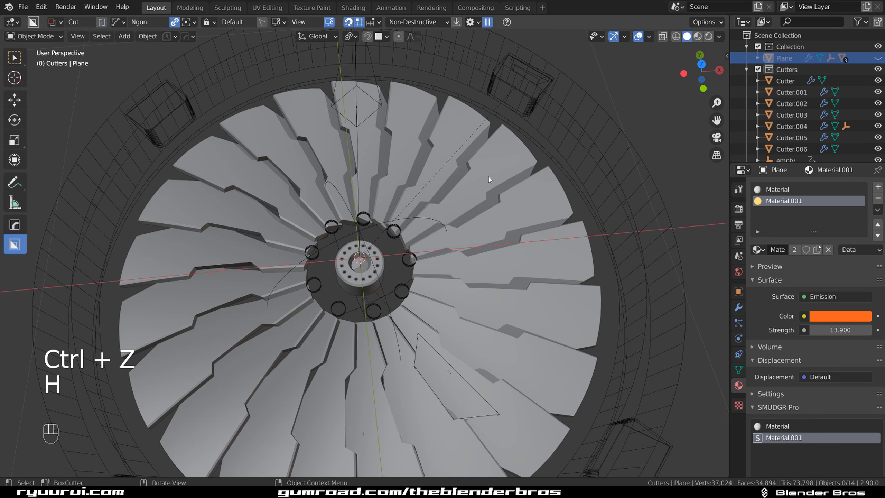
scroll(397, 245, up, 2)
scroll(392, 251, down, 2)
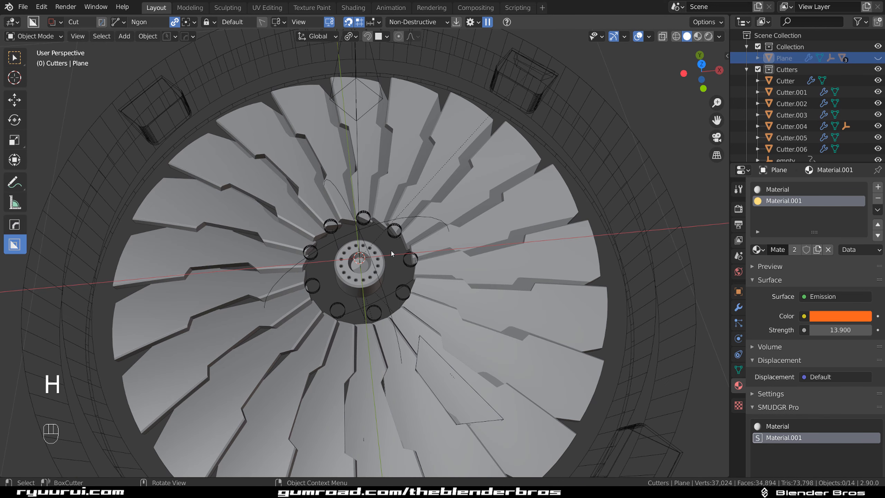
key(alt+h)
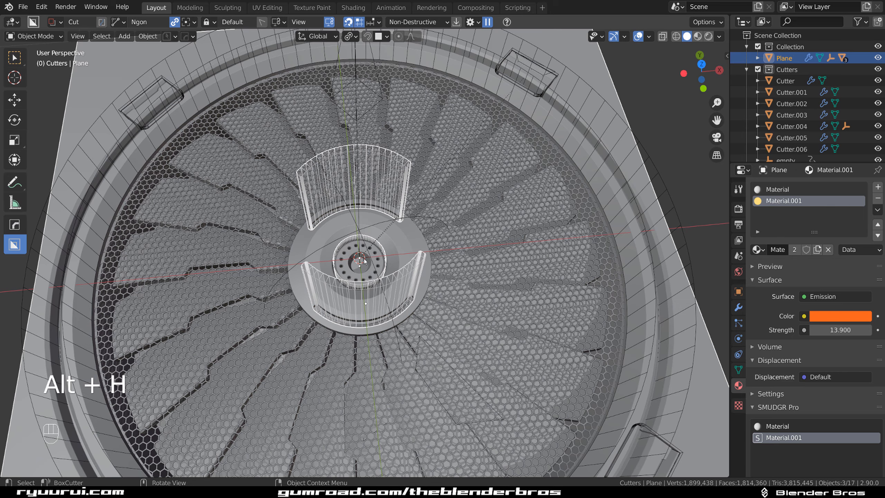
scroll(364, 261, up, 2)
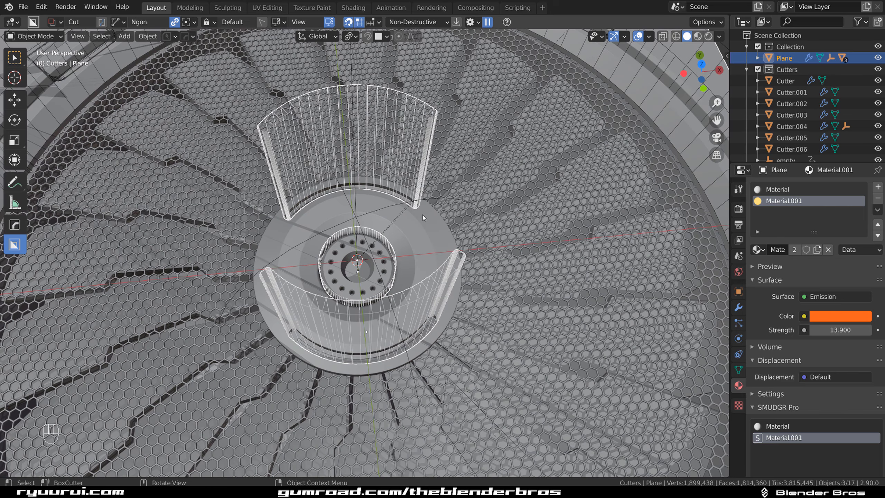
scroll(422, 214, down, 4)
Isolate the ringholes insert with the base plane and hub cutters hidden, inspect its shading, and restore the whole scene
key(h)
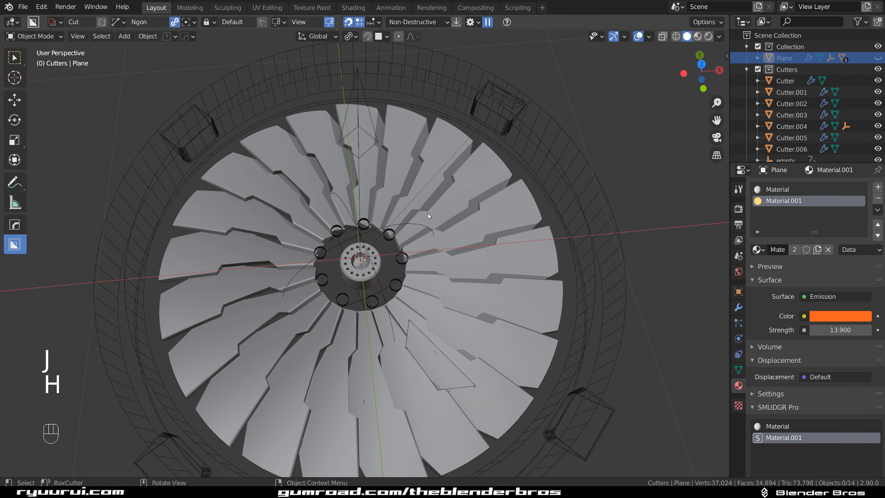
key(h)
click(372, 260)
key(KP_Divide)
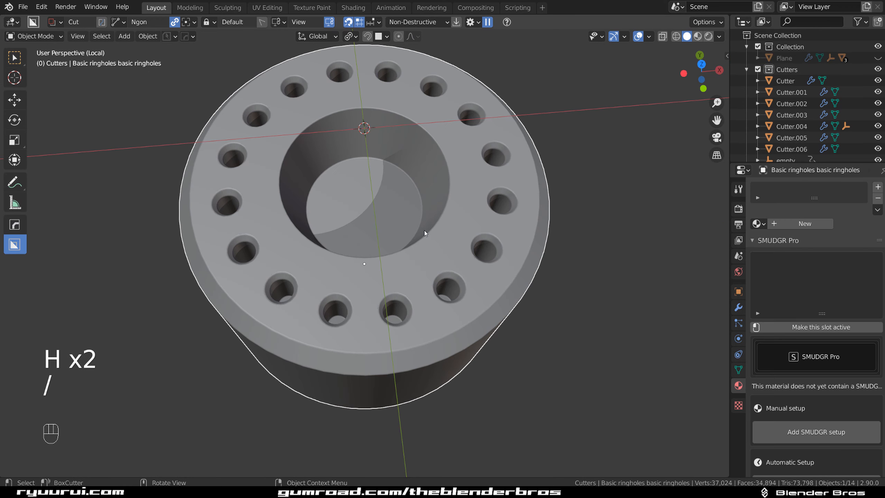
key(KP_Divide)
key(alt+h)
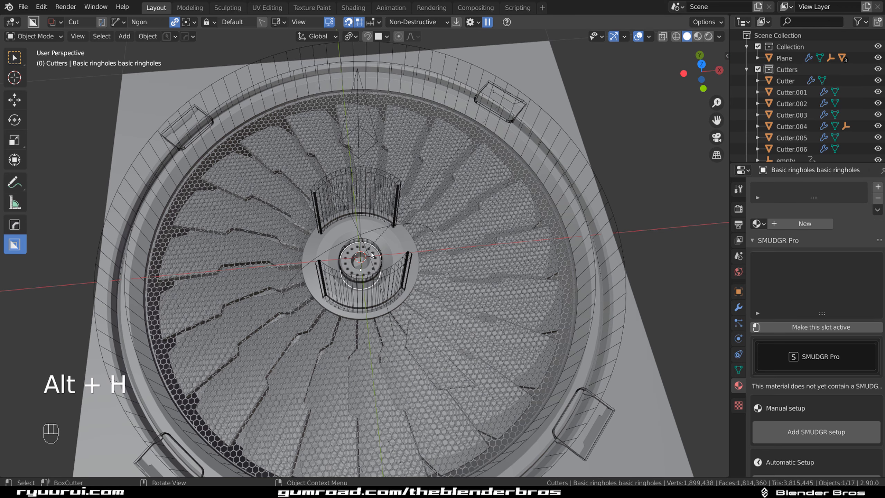
Join the ringholes insert into the base plane, and select the fan blades together with the plane as the active object
shift+click(535, 100)
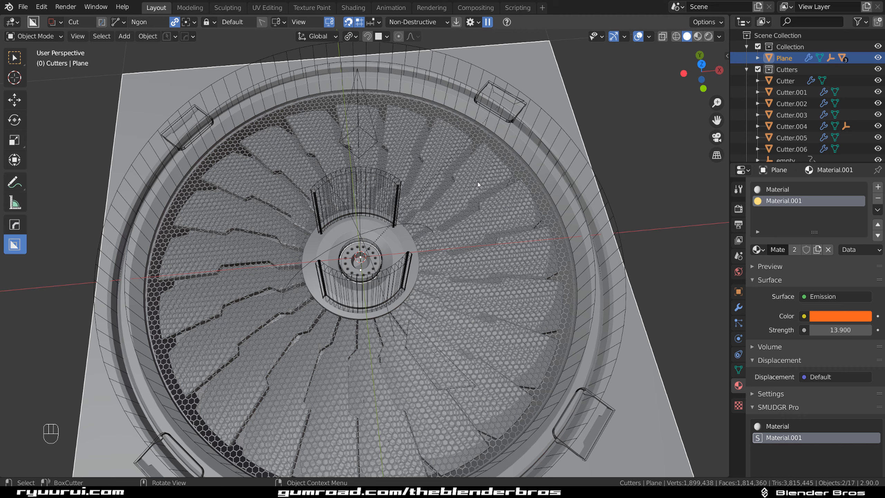
click(446, 263)
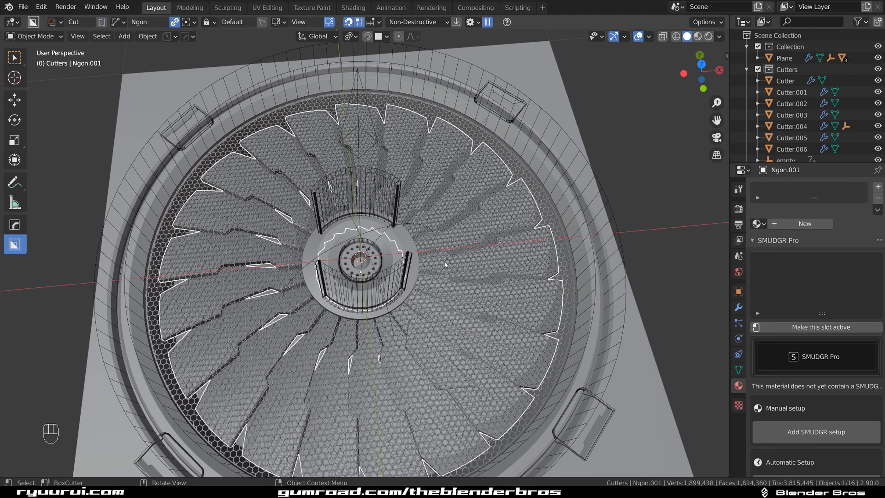
key(ctrl+z)
key(ctrl+z)
click(467, 197)
key(shift)
shift+click(567, 99)
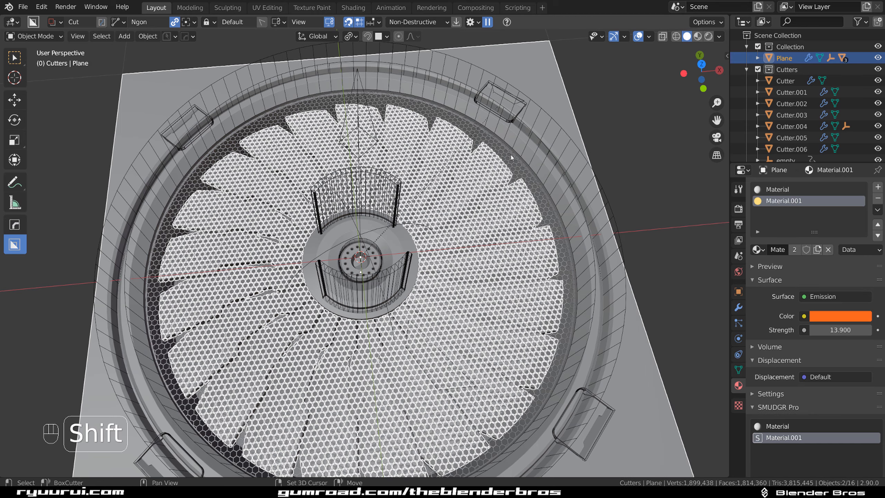
Try moving the selected fan blades and base plane to check that all vent parts are included, and cancel the move
scroll(475, 190, down, 5)
key(g)
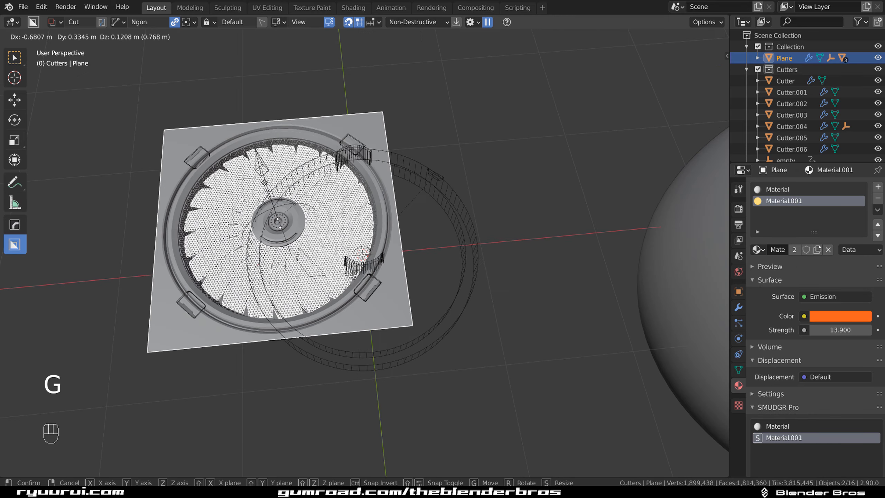
right_click(415, 200)
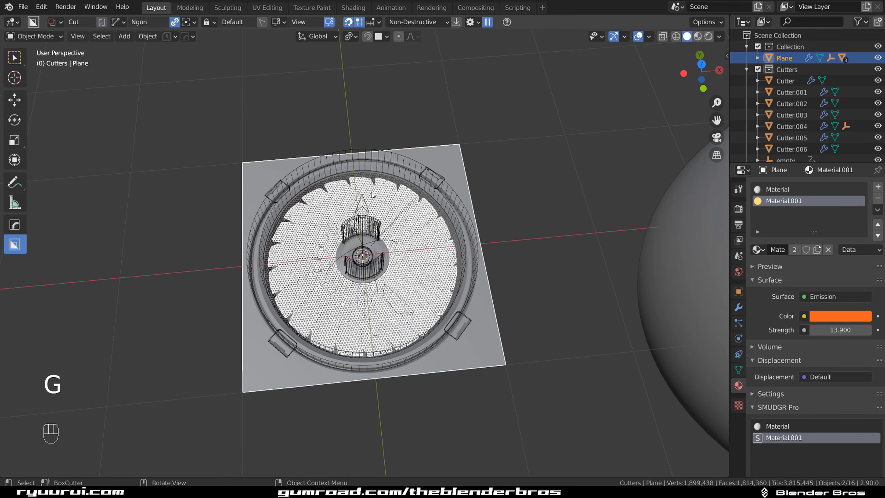
Create a subset decal from the selected fan blades and base plane with DECALmachine
scroll(455, 249, down, 2)
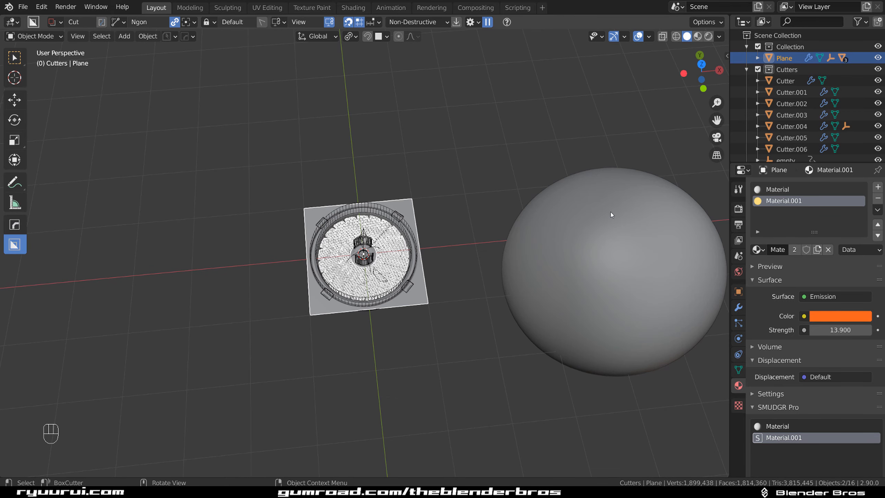
key(n)
click(722, 366)
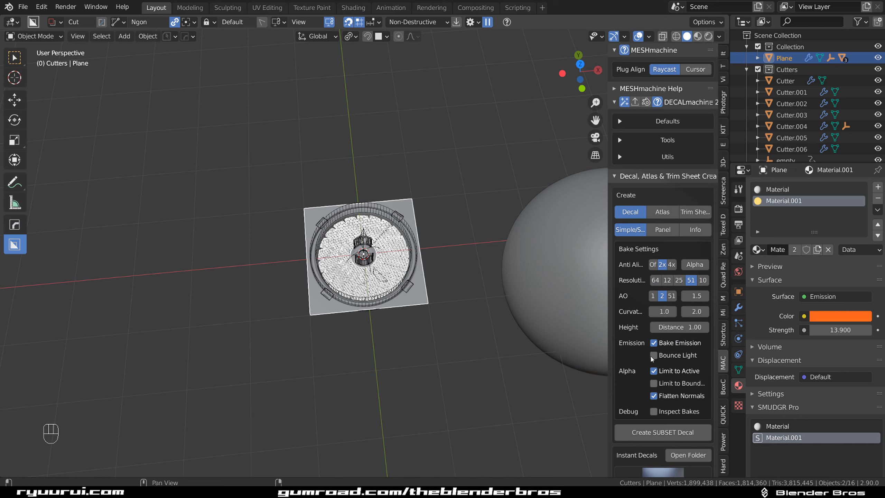
click(662, 432)
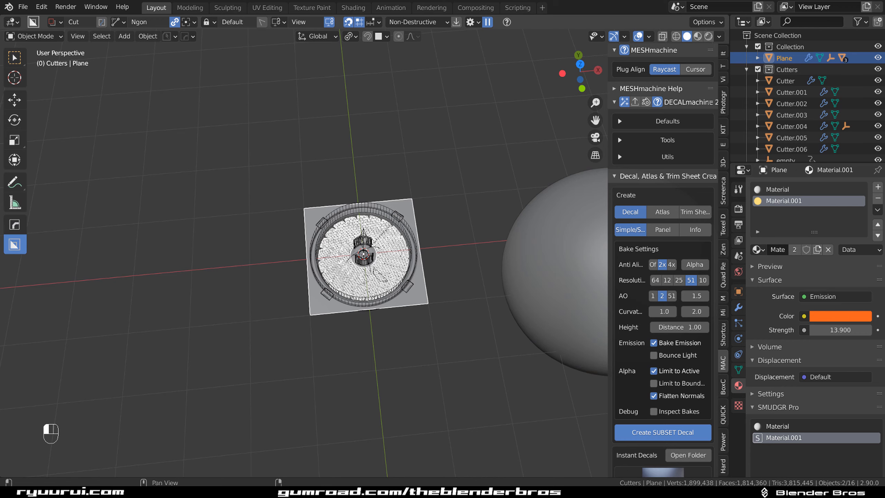
Try moving the new decal away from the turbine vent, and cancel the move
key(g)
key(g)
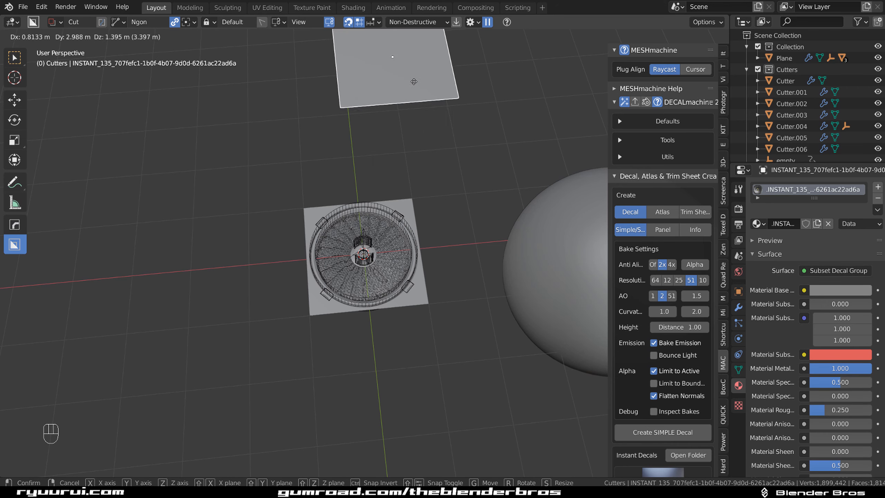
right_click(414, 82)
scroll(436, 180, down, 4)
shift+middle_drag(413, 181, 329, 178)
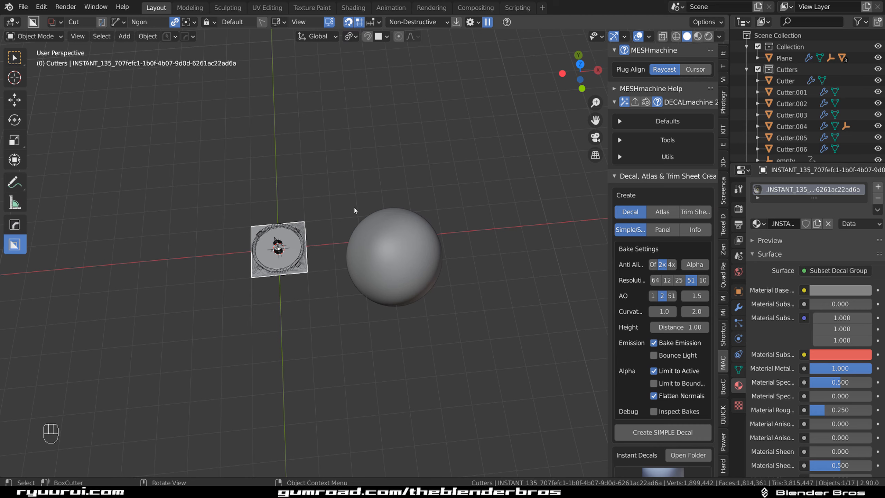
Move the new decal off the turbine vent, and shift the sphere farther away along the same side
key(g)
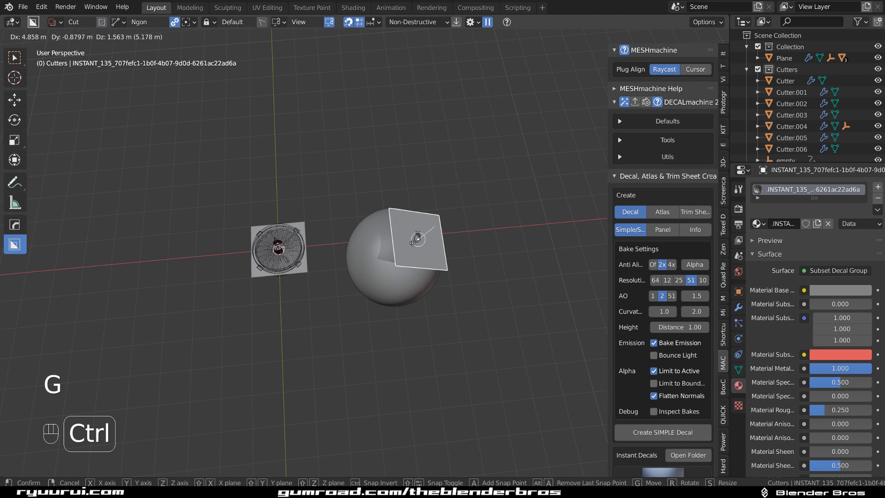
click(381, 243)
click(399, 243)
scroll(399, 243, down, 3)
scroll(399, 243, down, 2)
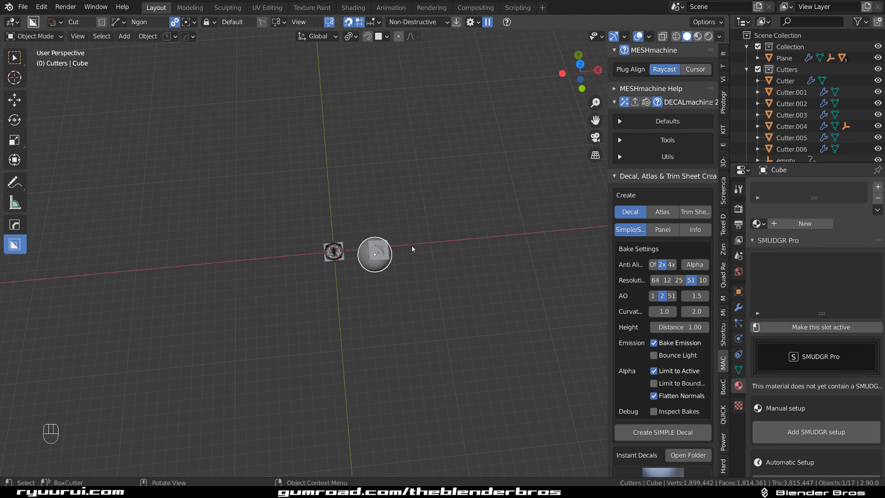
key(g)
click(519, 223)
Scale the sphere up about 5.9 times and add a level 2 subdivision to it
key(s)
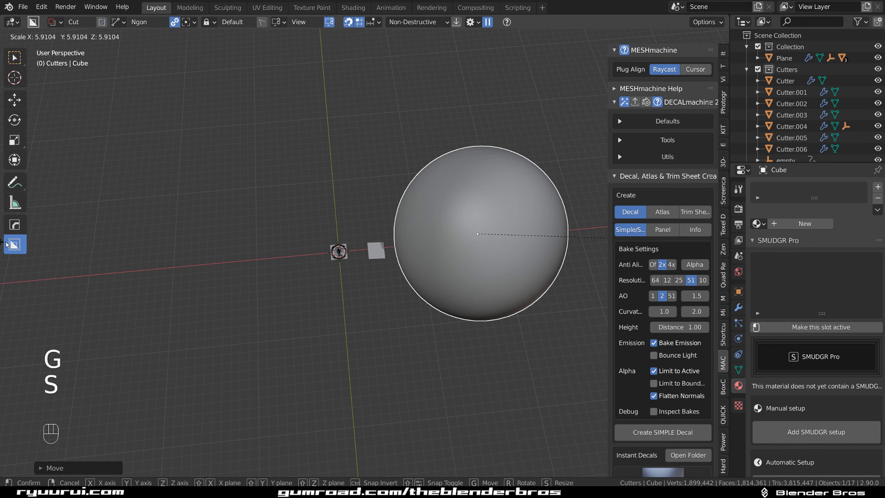
click(4, 244)
key(ctrl+2)
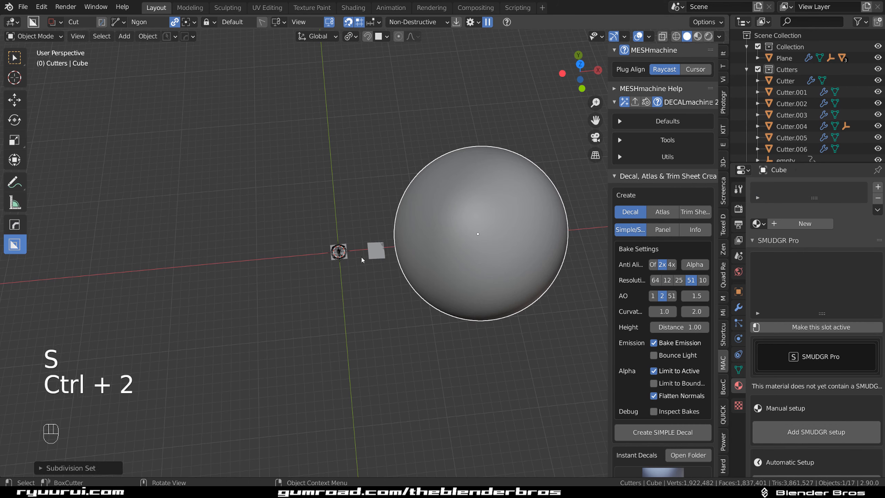
Move the decal onto the front of the enlarged sphere
click(376, 251)
scroll(415, 279, up, 1)
key(g)
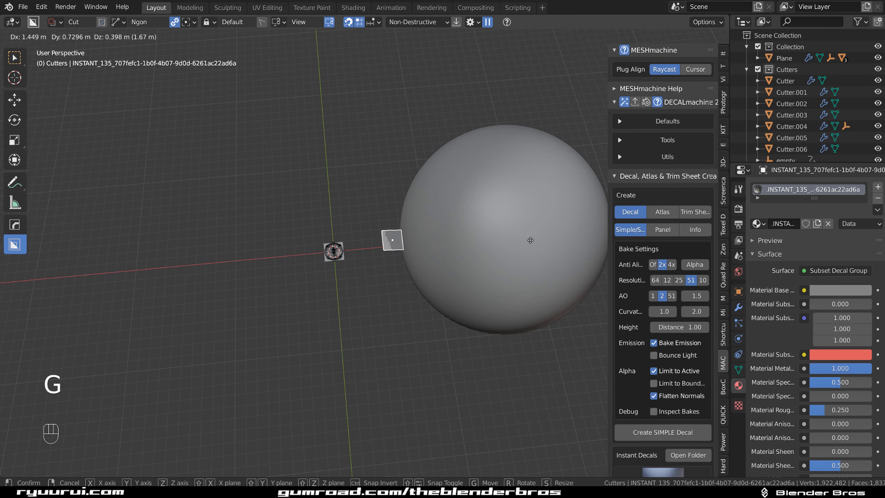
click(536, 206)
shift+middle_drag(536, 206, 389, 295)
scroll(446, 251, up, 6)
shift+middle_drag(319, 231, 293, 210)
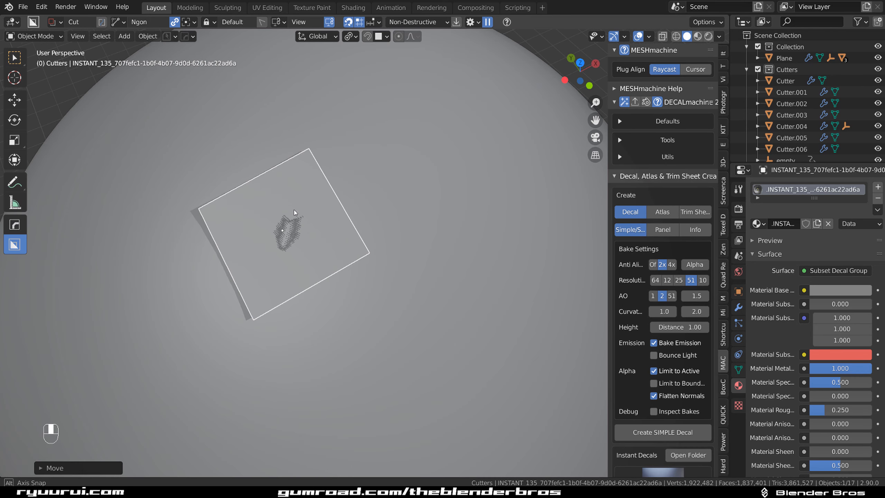
Project the decal onto the sphere's curved surface with DECALmachine
key(d)
key(w)
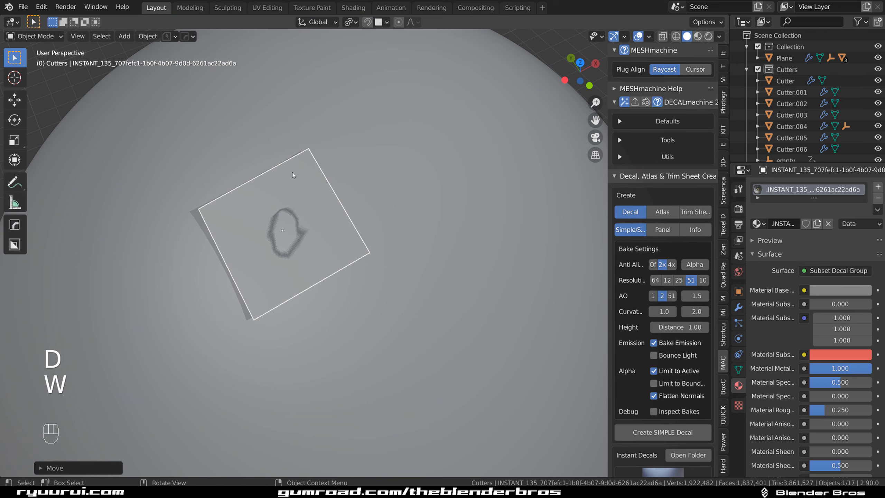
key(alt+w)
key(d)
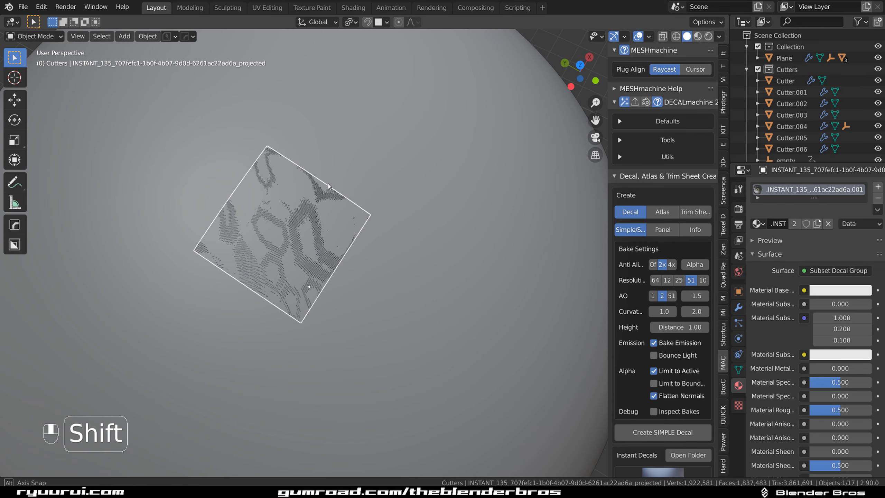
Adjust the projected decal with DECALmachine so that it sits clear of the sphere's surface
shift+middle_drag(328, 186, 292, 165)
scroll(292, 165, up, 2)
middle_drag(292, 165, 381, 167)
key(d)
click(255, 152)
click(255, 152)
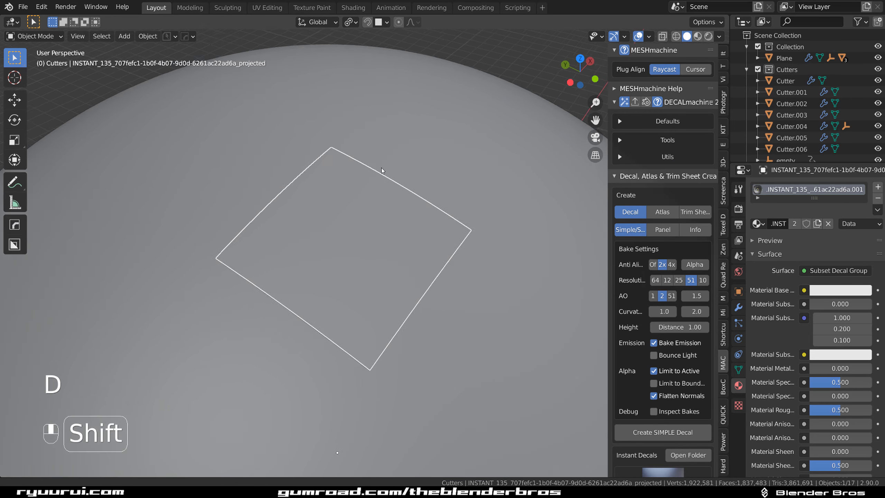
Show the decal in material preview shading and adjust its parallax amount by about -0.69
scroll(381, 167, up, 1)
click(697, 36)
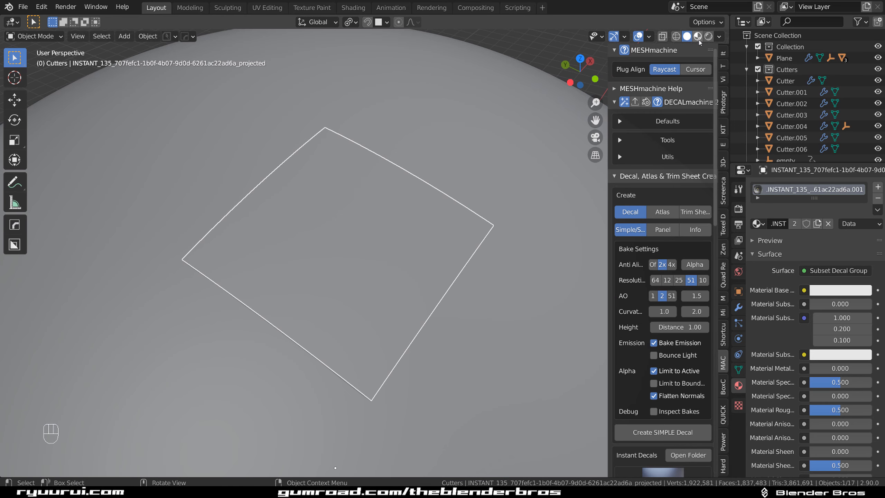
scroll(378, 173, up, 4)
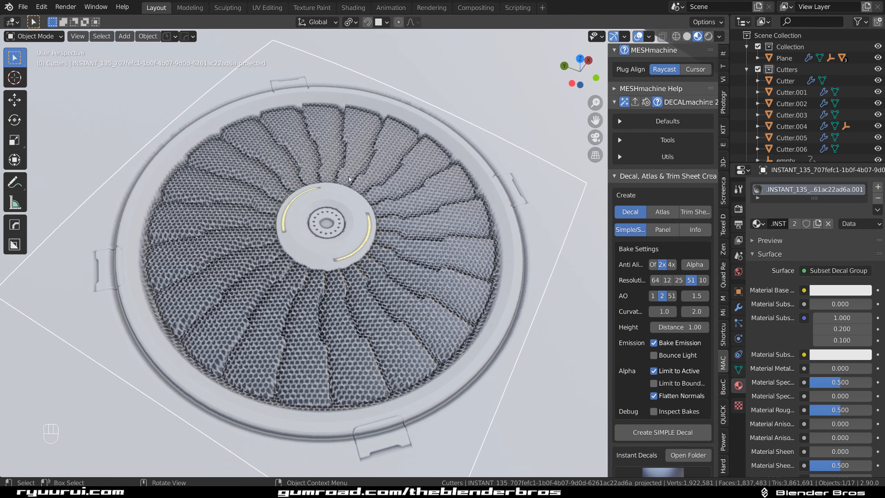
key(d)
click(317, 154)
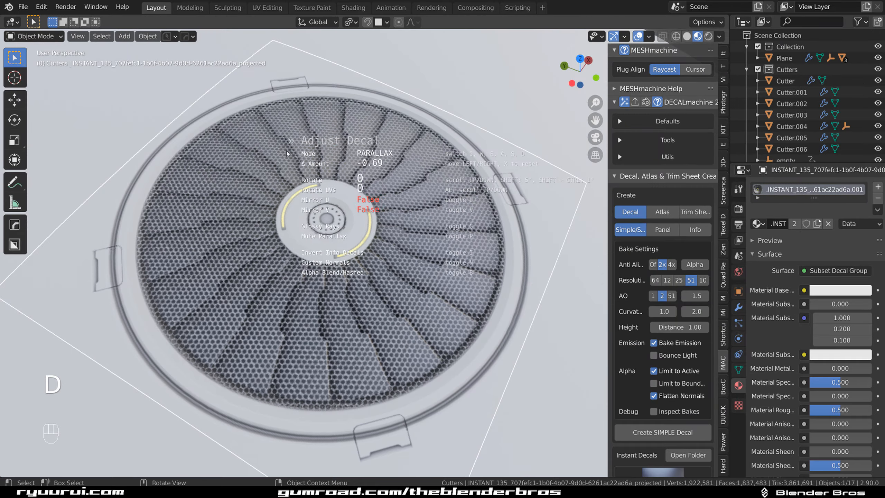
click(282, 150)
Examine the baked decal up close: the mesh over the blades, rim latches, hub, light strips and ring of holes
shift+middle_drag(264, 178, 292, 70)
scroll(348, 189, up, 3)
scroll(348, 189, down, 1)
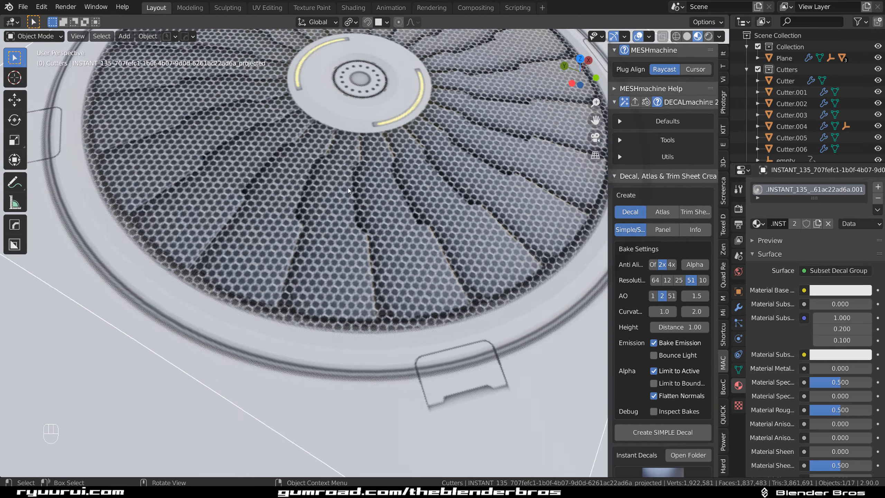
middle_drag(348, 188, 164, 181)
scroll(265, 164, up, 5)
shift+middle_drag(264, 164, 349, 370)
scroll(352, 261, up, 5)
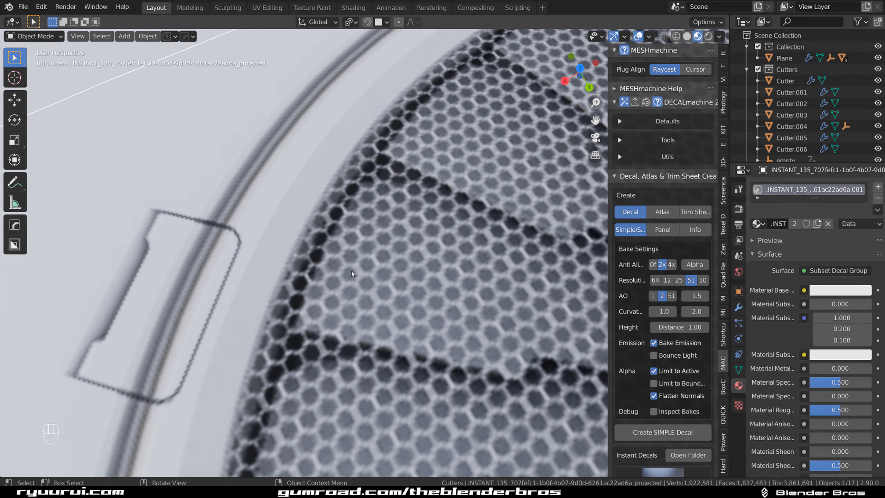
scroll(351, 271, down, 2)
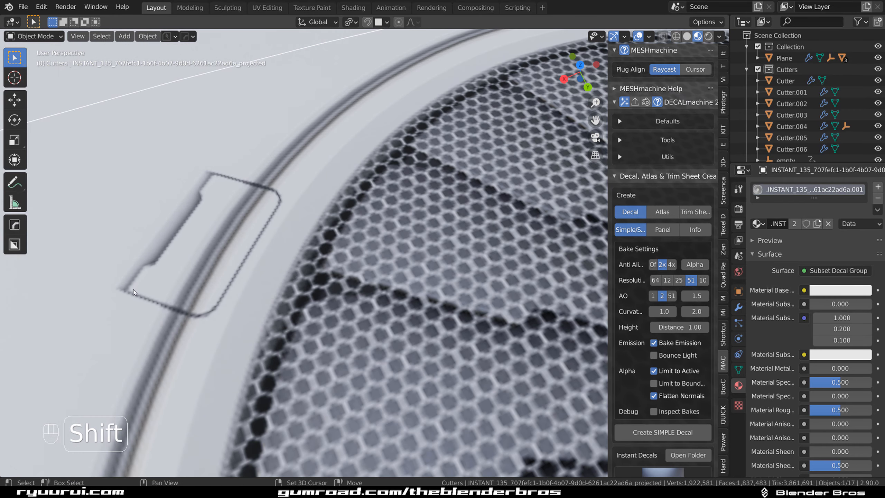
scroll(344, 203, down, 3)
shift+middle_drag(467, 181, 172, 226)
shift+middle_drag(296, 298, 357, 154)
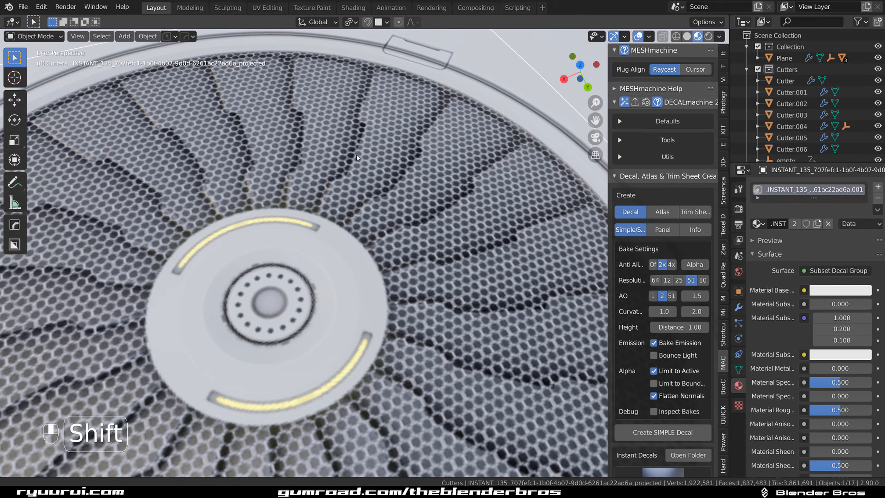
scroll(357, 155, up, 2)
shift+middle_drag(275, 281, 330, 263)
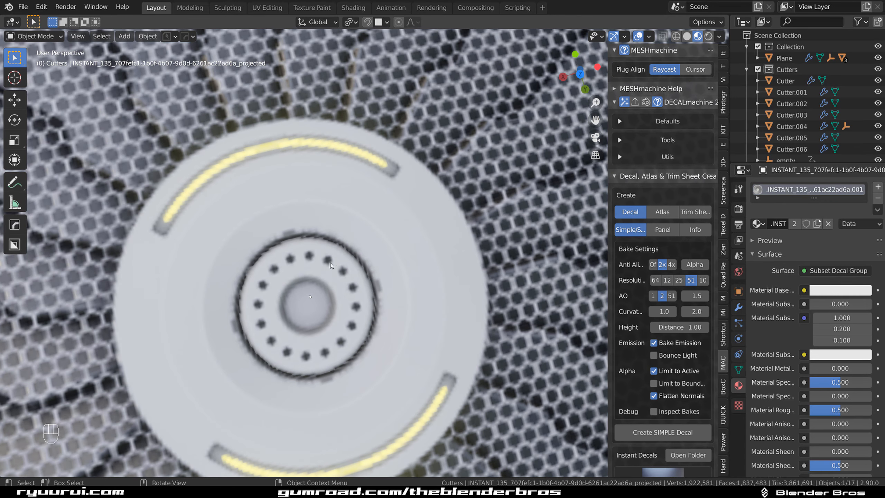
scroll(278, 241, up, 4)
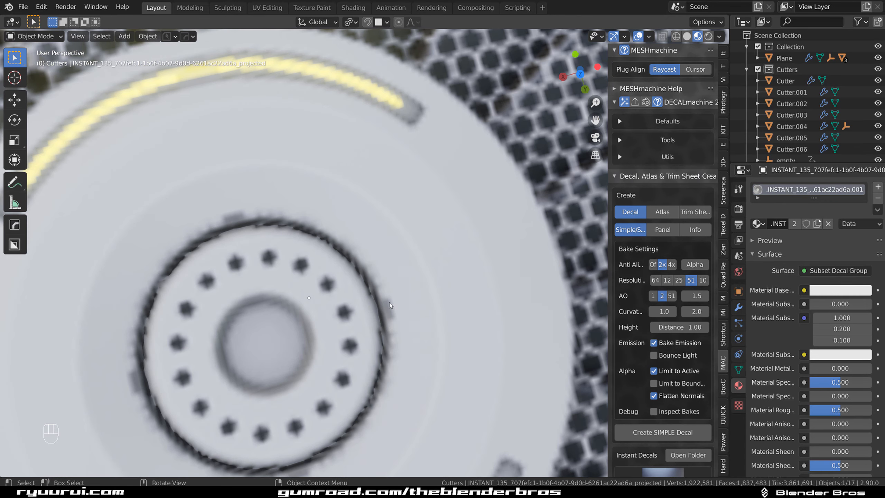
shift+middle_drag(390, 305, 406, 288)
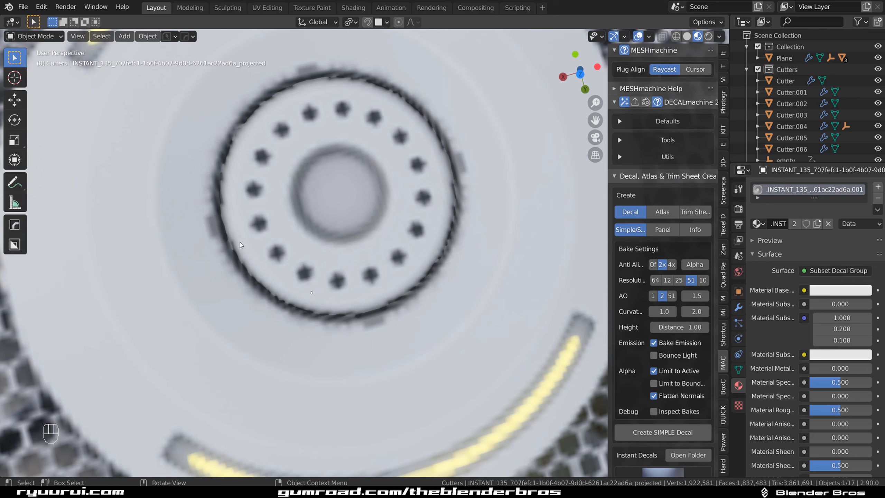
scroll(309, 254, down, 5)
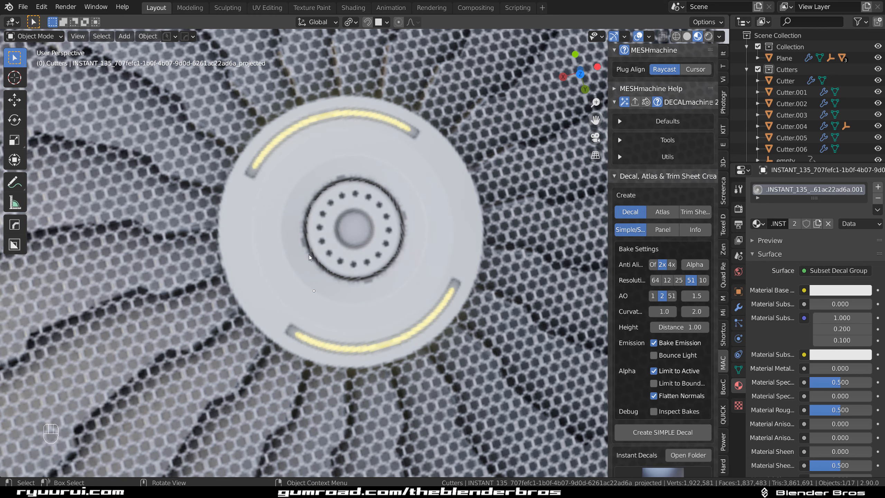
scroll(309, 255, down, 15)
shift+middle_drag(340, 326, 355, 263)
Return to solid shading, isolate the original vent's base plane and open it for vertex editing
click(686, 36)
shift+middle_drag(428, 170, 350, 193)
scroll(295, 195, up, 2)
scroll(296, 198, up, 2)
shift+middle_drag(526, 308, 660, 346)
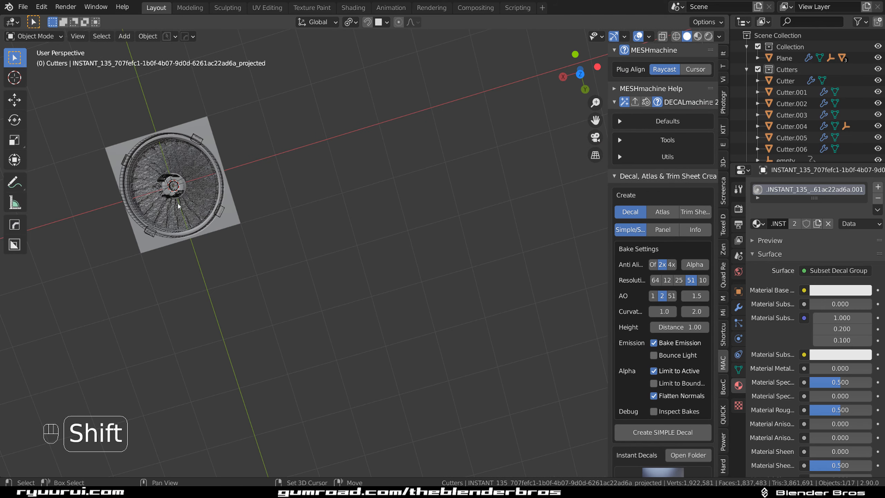
scroll(151, 184, up, 5)
shift+middle_drag(526, 289, 530, 291)
click(345, 260)
key(slash)
key(slash)
key(Tab)
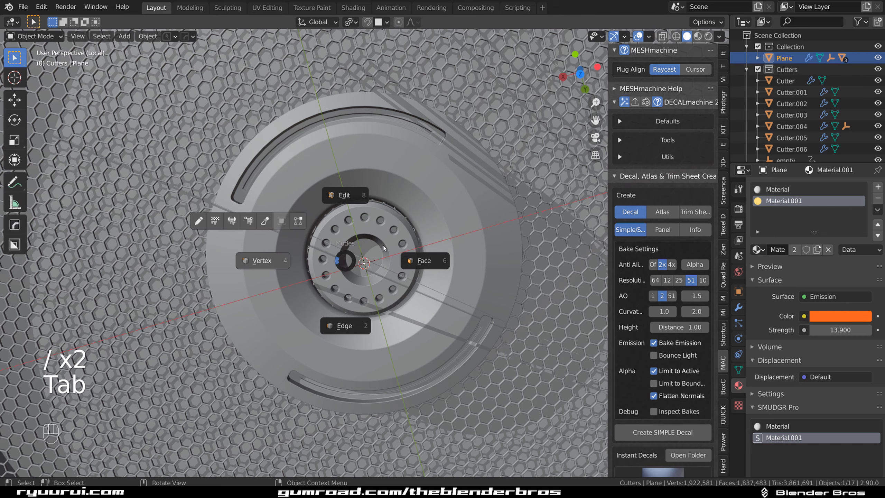
click(262, 261)
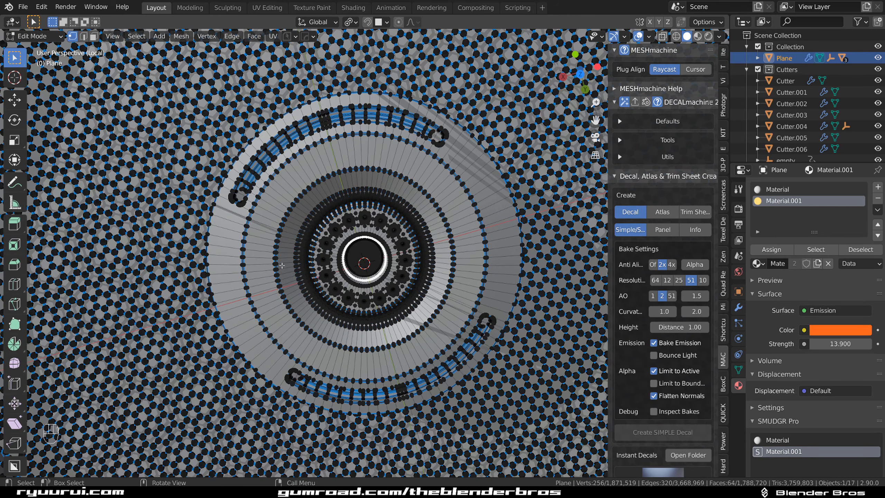
Select the entire linked ringholes insert at the hub's centre, rescale it, and return to the full scene in Object Mode
scroll(281, 265, up, 5)
middle_drag(300, 265, 295, 233)
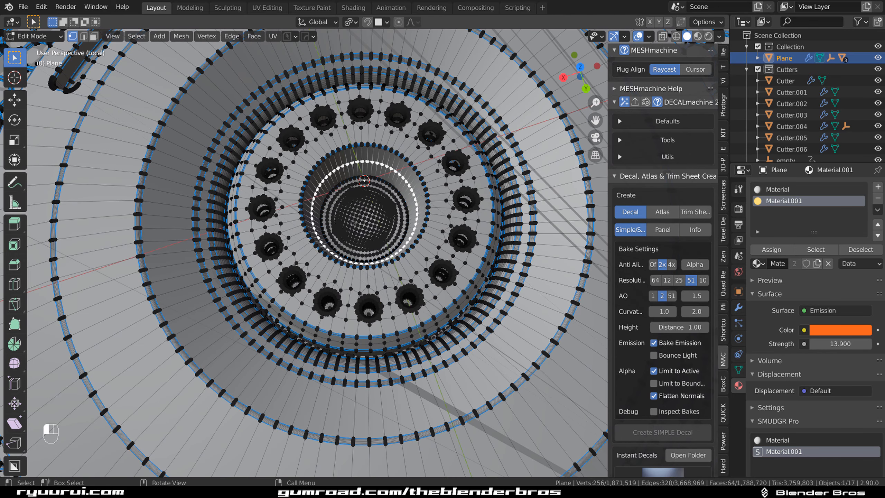
click(300, 212)
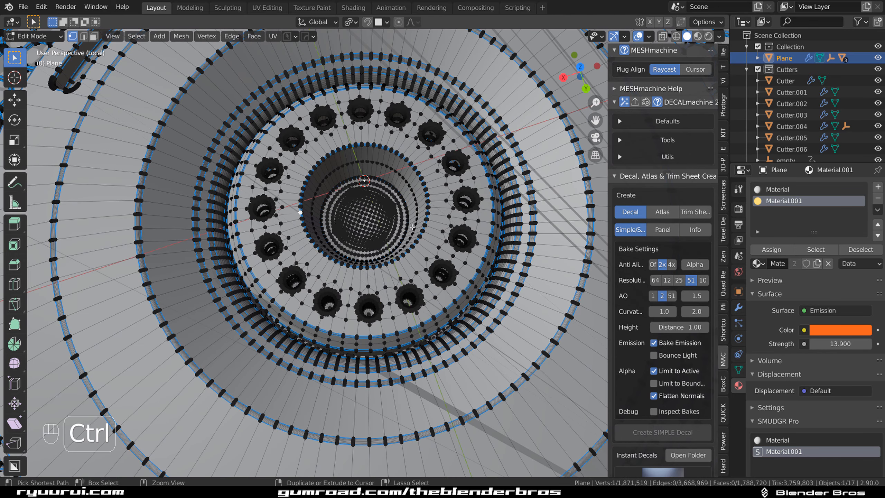
key(ctrl+l)
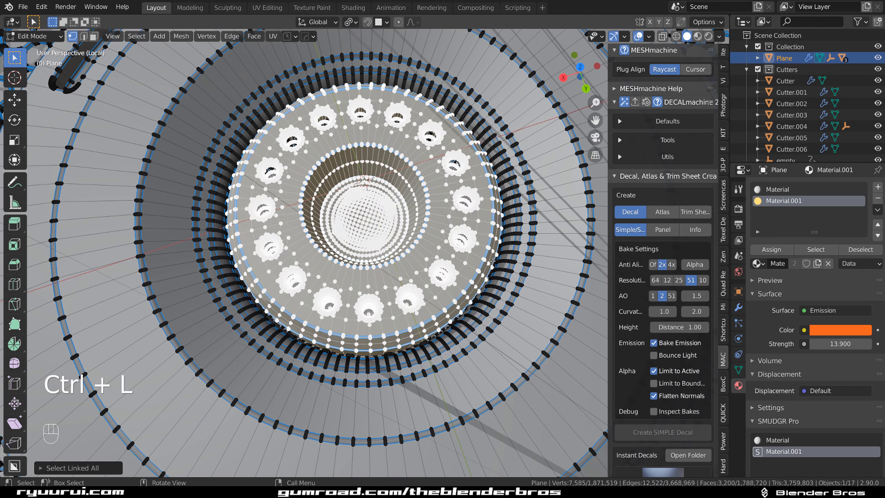
alt+middle_drag(474, 159, 447, 202)
key(KP_5)
key(KP_5)
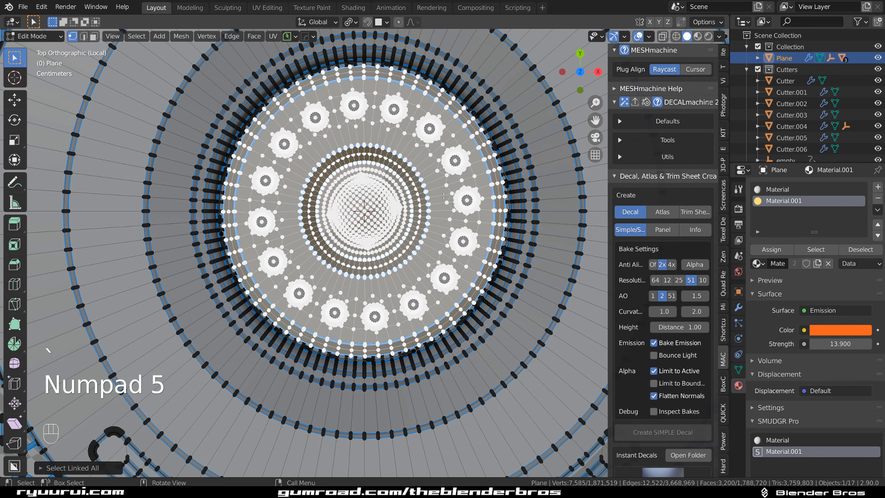
key(s)
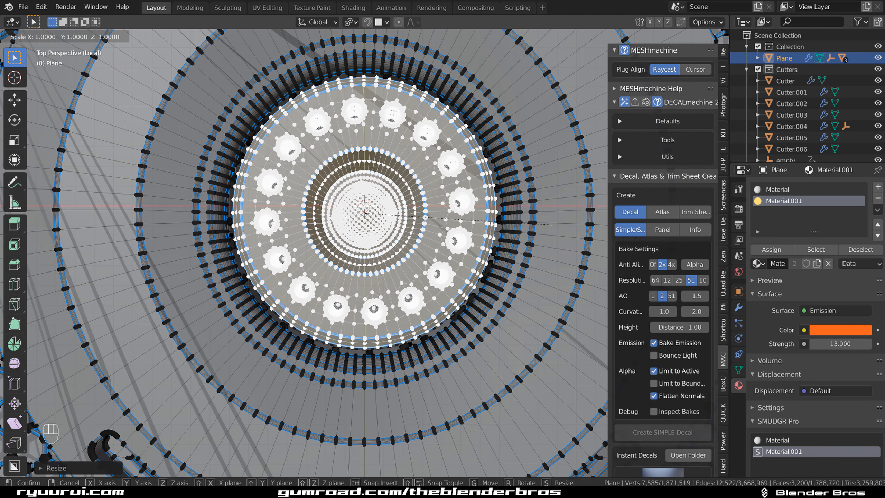
right_click(538, 279)
middle_drag(538, 279, 557, 290)
key(s)
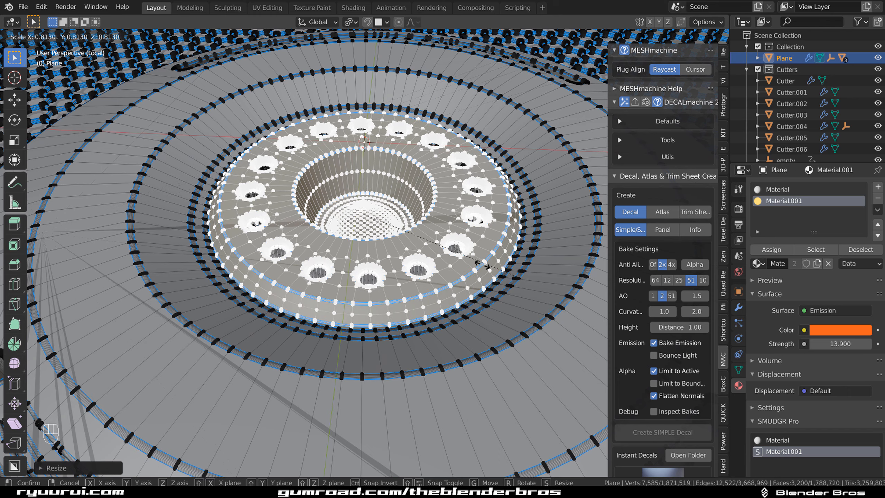
key(shift)
click(452, 253)
key(Tab)
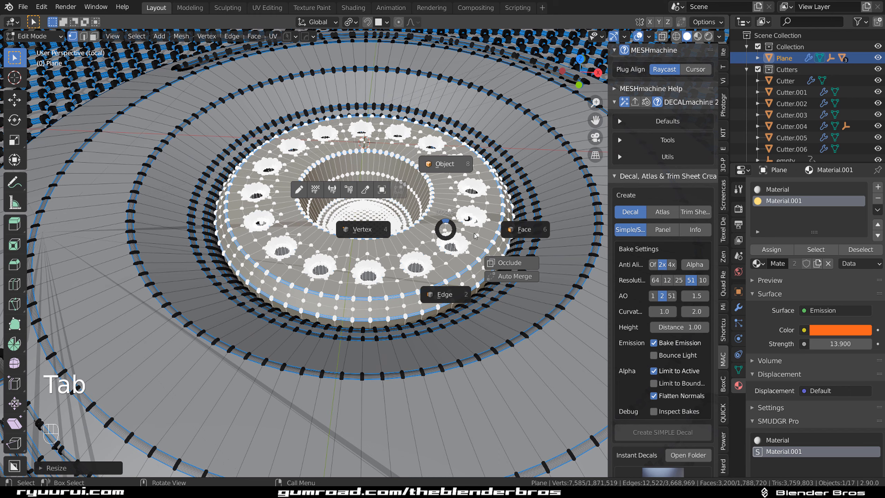
key(slash)
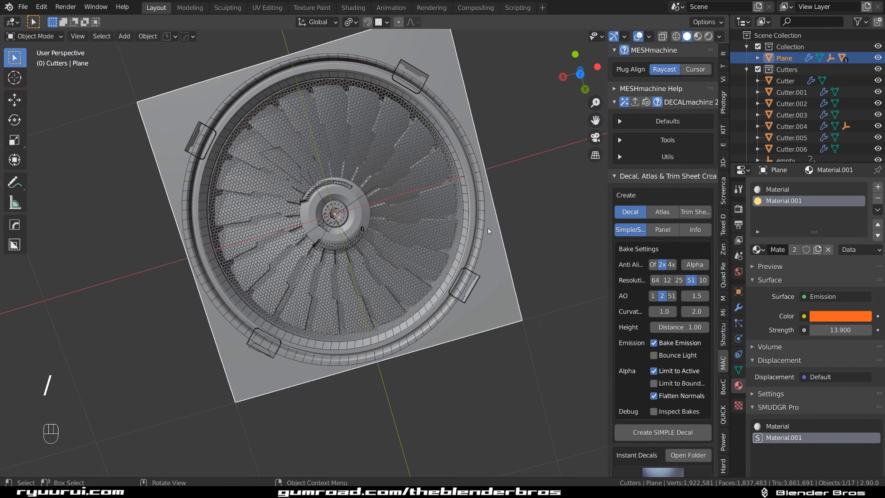
Select the fan blades and add the edited base plane as the active object, framed in view
middle_drag(488, 229, 404, 196)
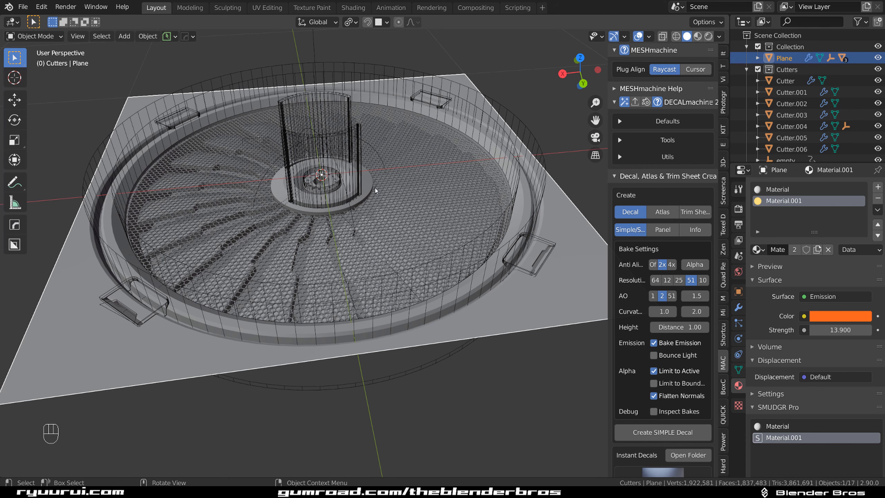
click(370, 185)
key(shift)
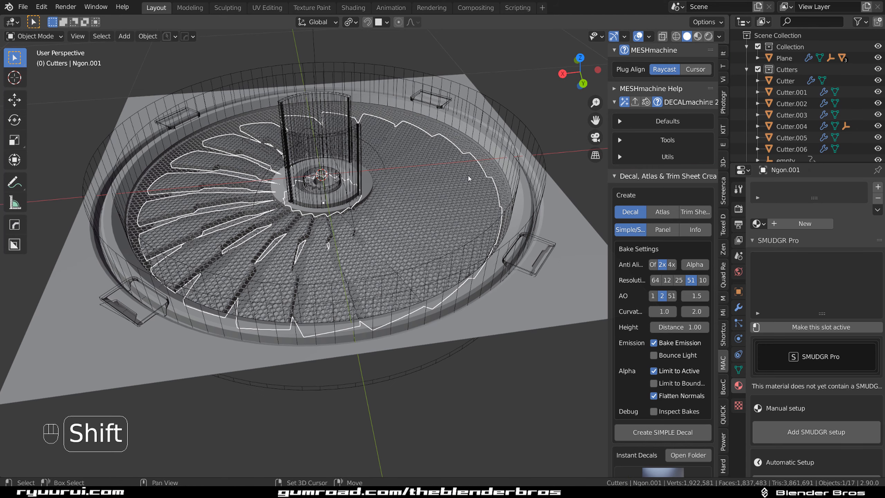
shift+click(561, 221)
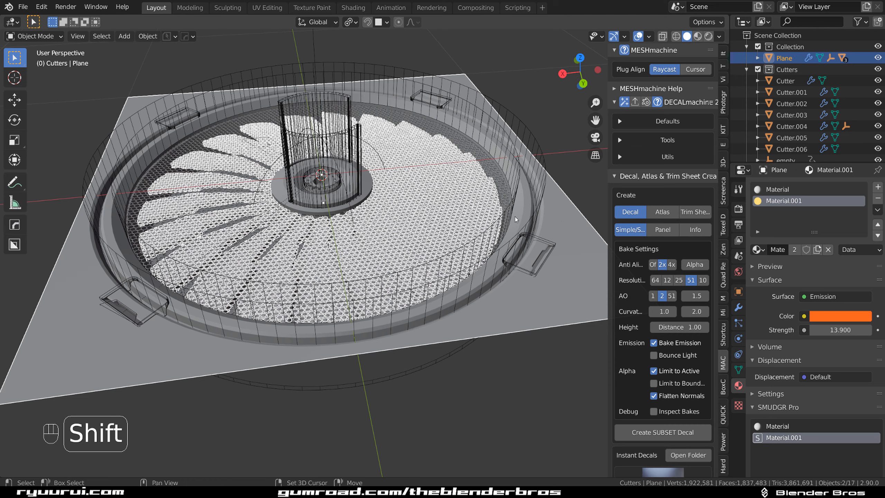
key(KP_Decimal)
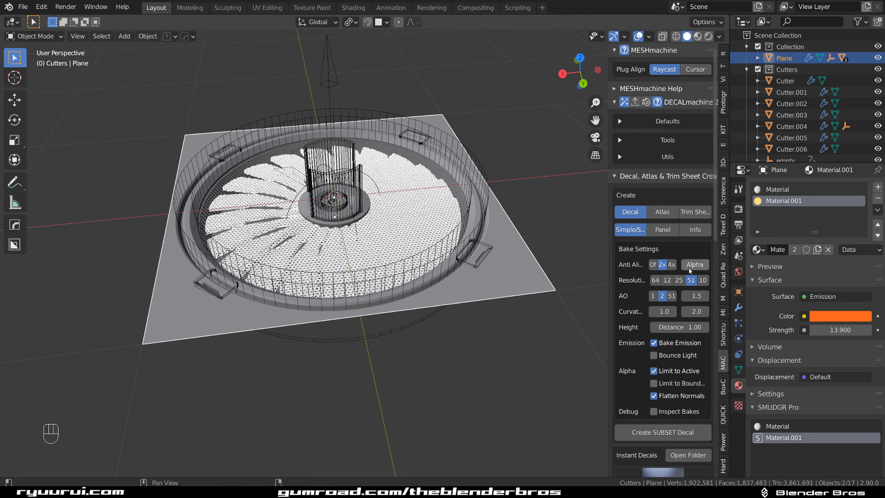
Set 4x anti-aliasing and the highest bake resolution, and create a new subset decal from the vent
click(671, 264)
click(702, 280)
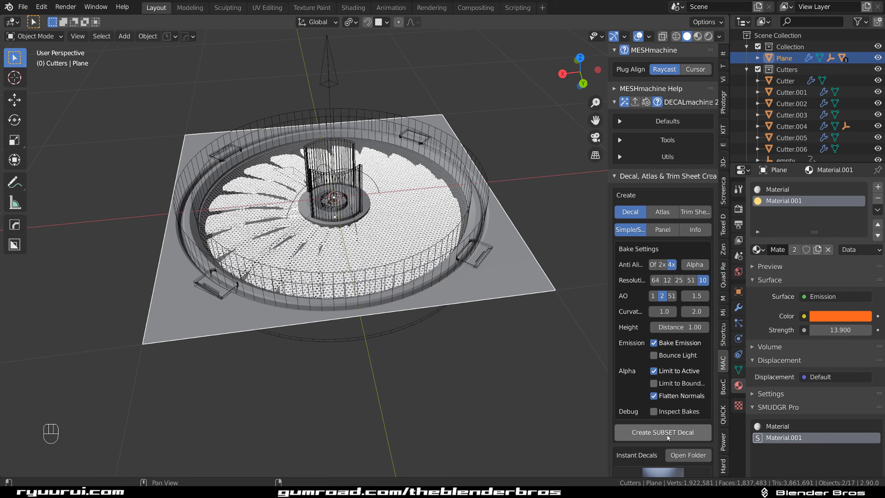
click(691, 431)
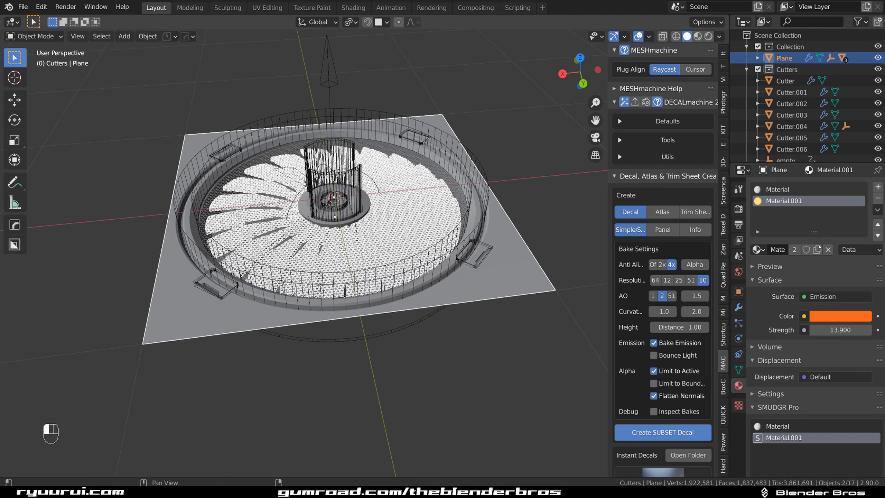
key(g)
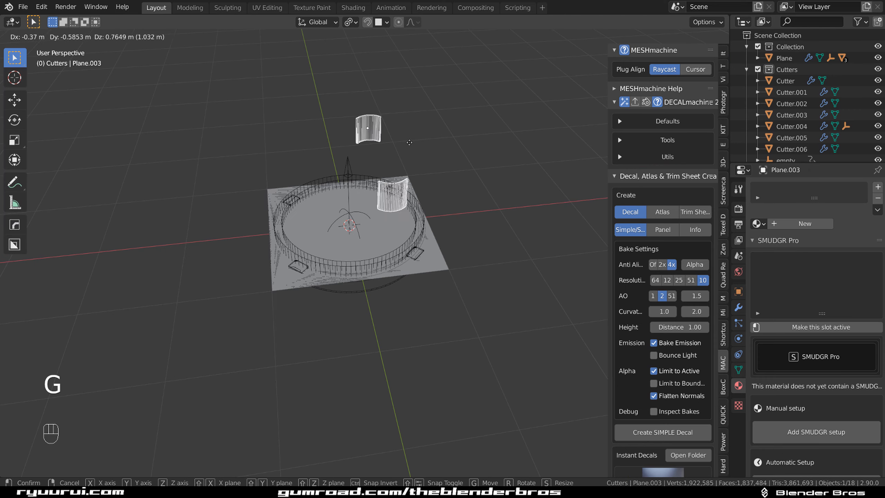
right_click(386, 238)
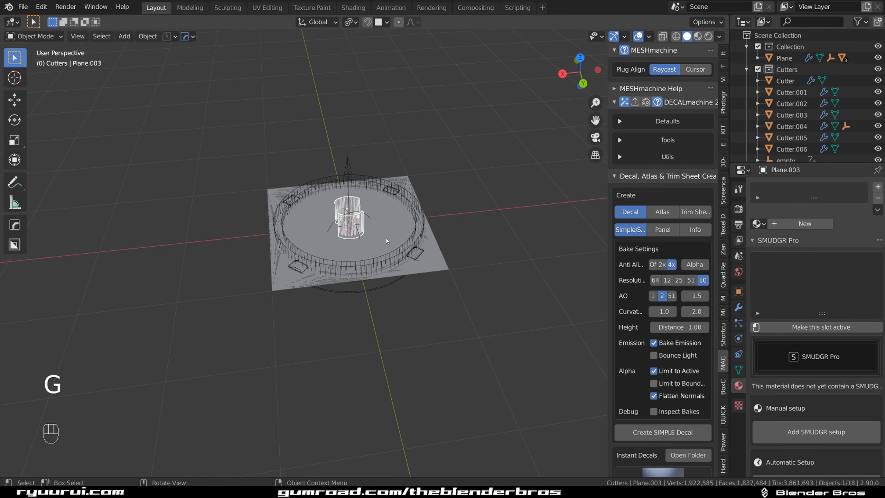
Select the newly baked decal at the vent and place a duplicate of it on the large sphere
click(406, 200)
key(g)
right_click(435, 185)
scroll(437, 206, down, 13)
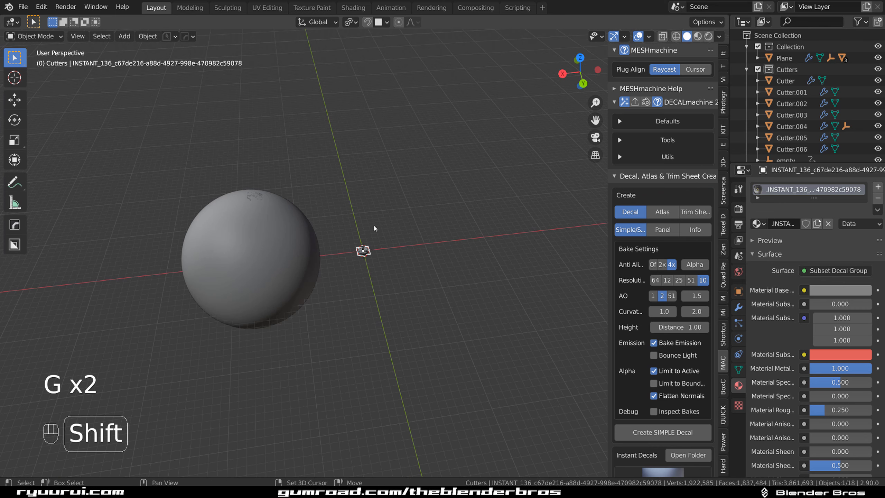
shift+middle_drag(374, 224, 447, 229)
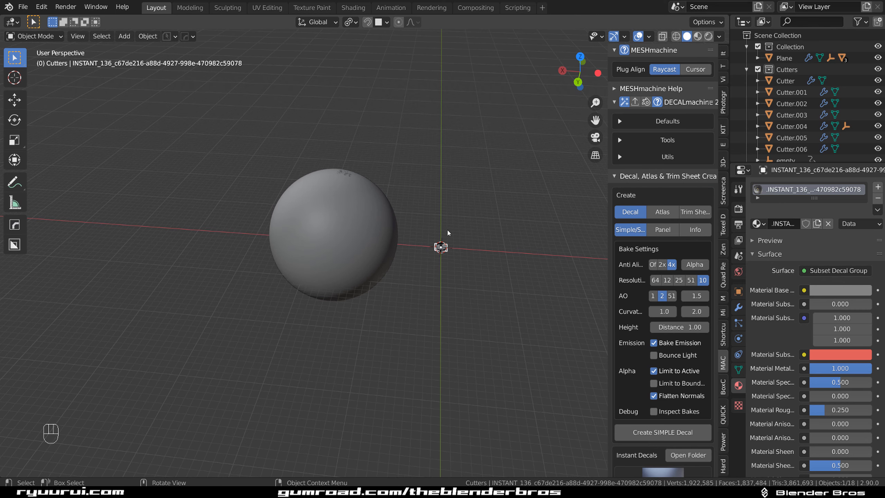
key(shift+d)
click(330, 214)
Frame the duplicated decal on the sphere and automatically match its material to the surface
scroll(331, 215, up, 2)
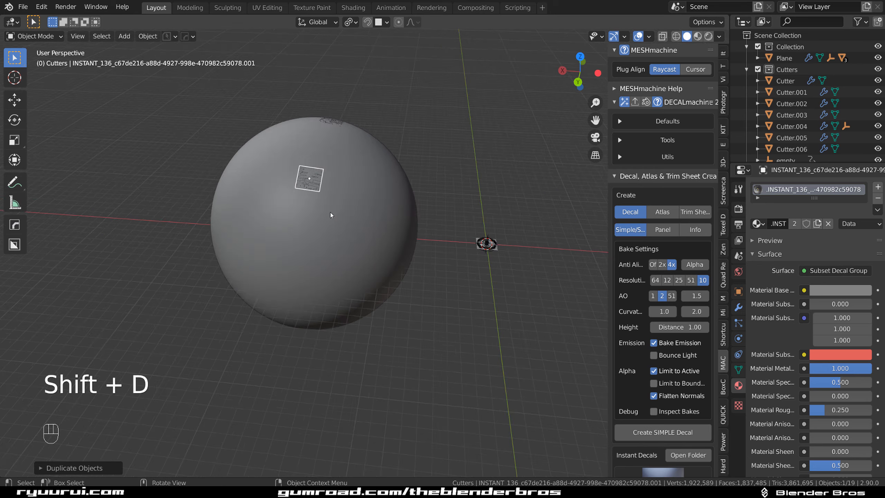
scroll(330, 212, up, 7)
shift+middle_drag(440, 219, 366, 258)
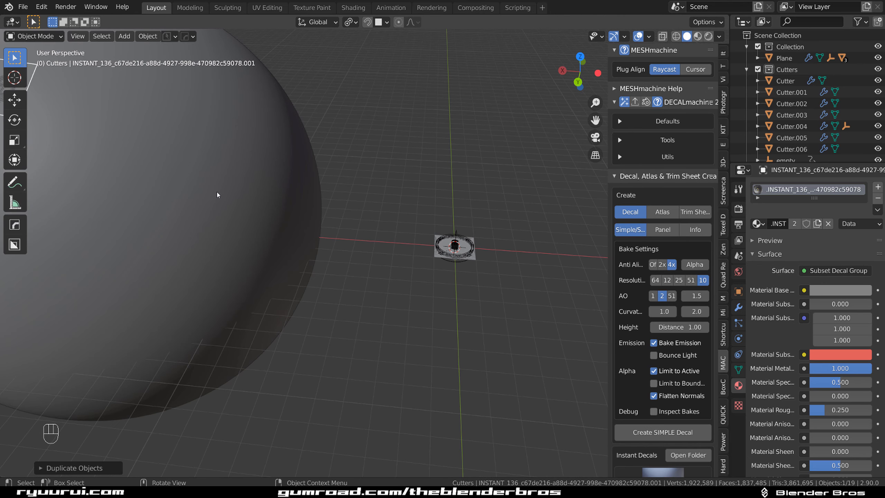
scroll(209, 188, down, 3)
shift+middle_drag(177, 173, 210, 161)
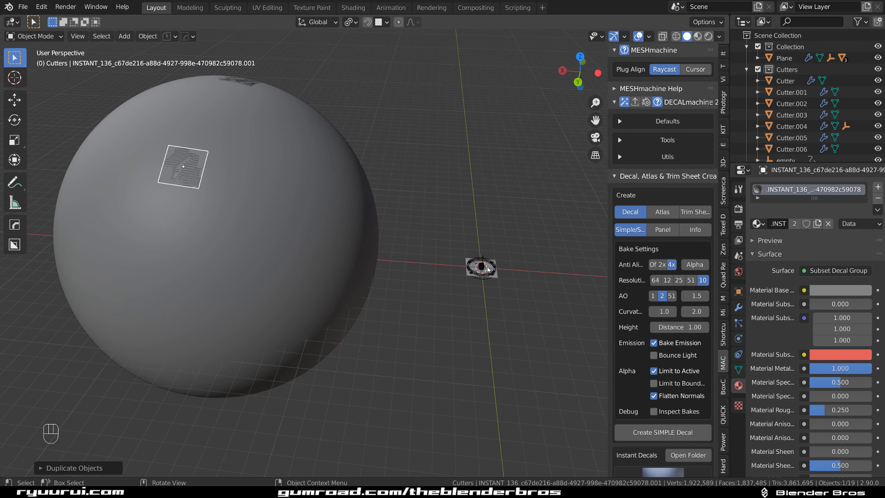
shift+middle_drag(228, 230, 299, 257)
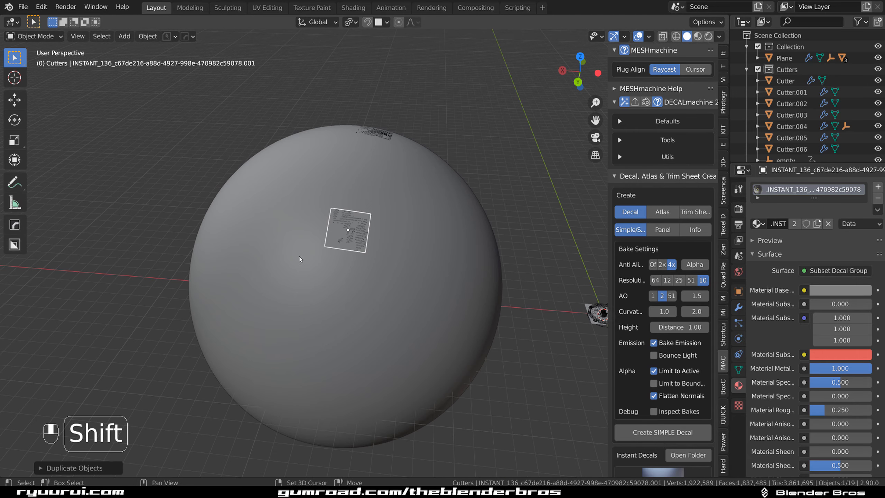
scroll(358, 250, up, 2)
shift+middle_drag(342, 232, 346, 261)
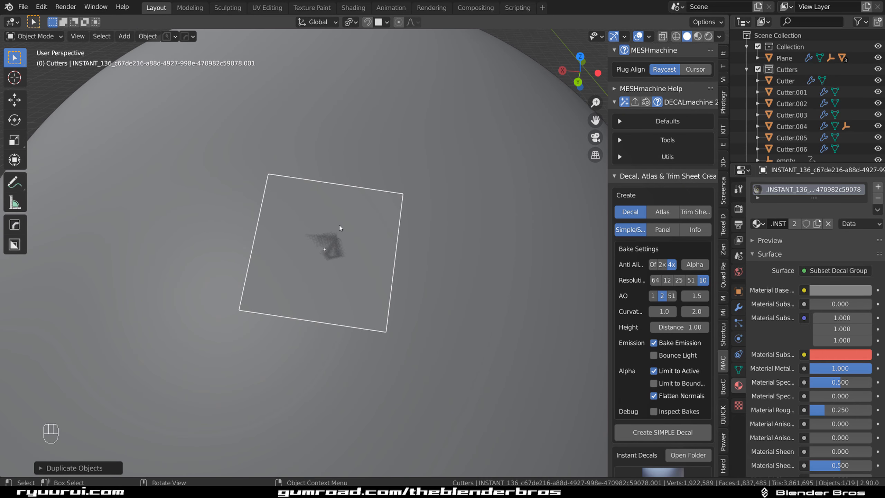
key(d)
alt+click(323, 140)
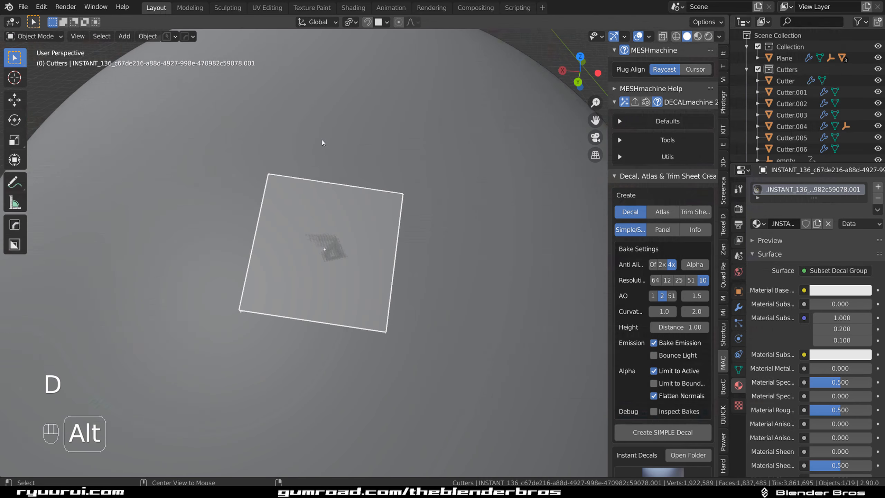
Project the matched decal onto the curved sphere surface and adjust its height
key(d)
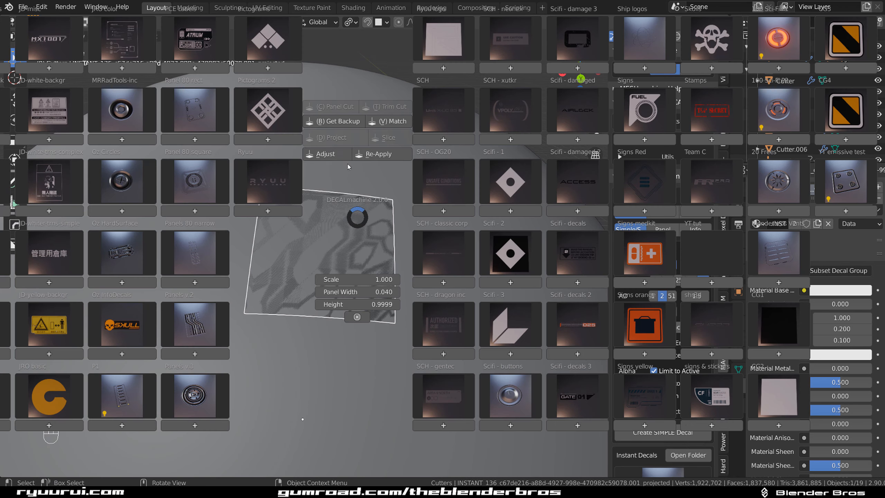
click(340, 155)
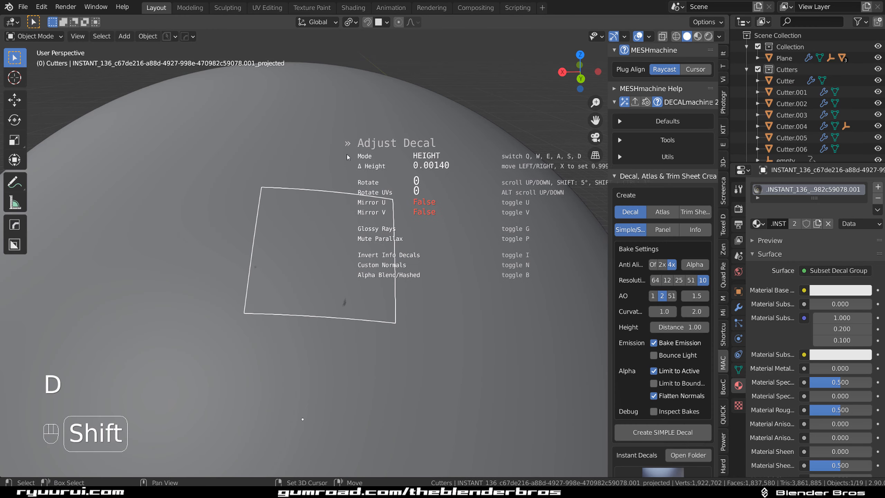
click(353, 179)
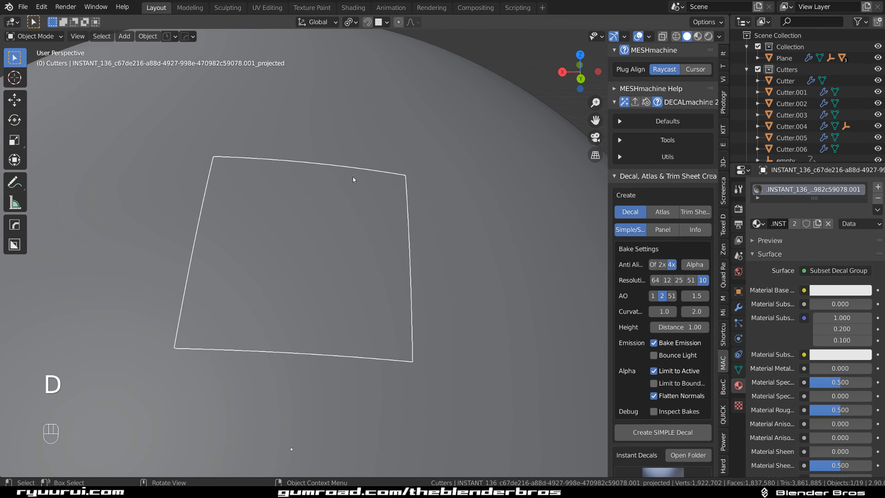
Switch the viewport to Material Preview and look over the projected decal from a slight angle
click(700, 37)
scroll(323, 222, up, 3)
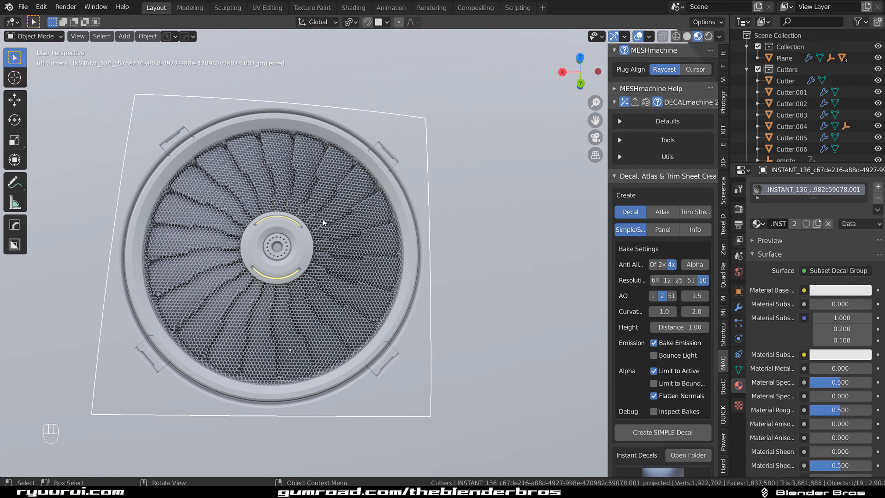
key(d)
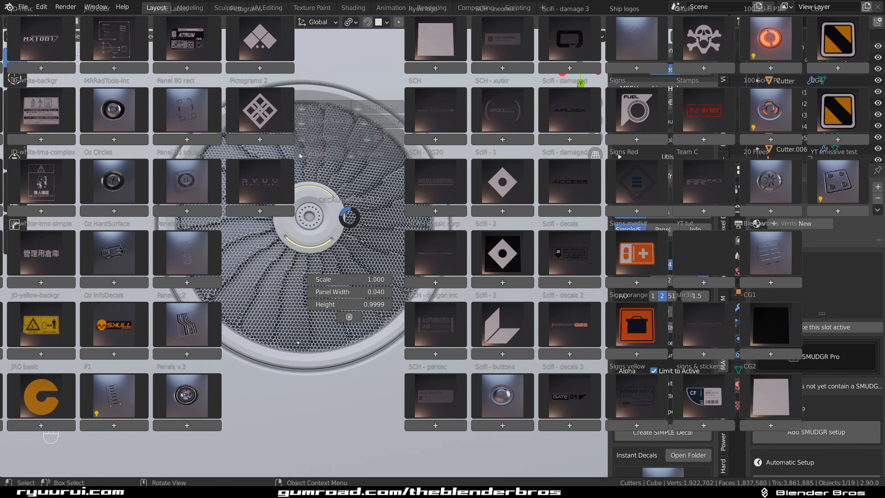
click(349, 316)
middle_drag(328, 216, 336, 210)
shift+middle_drag(390, 117, 298, 232)
scroll(298, 231, up, 1)
Select the projected decal and lower its parallax amount by about 2.335 with Adjust Decal
click(320, 192)
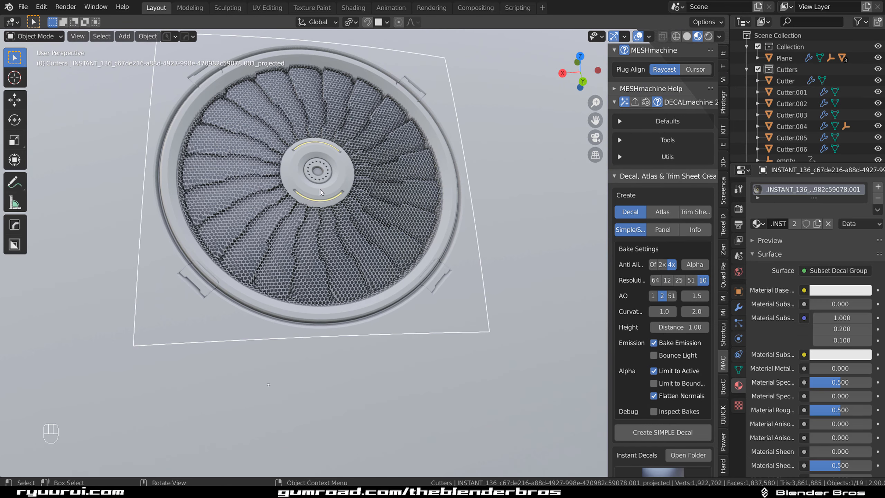
key(d)
click(293, 154)
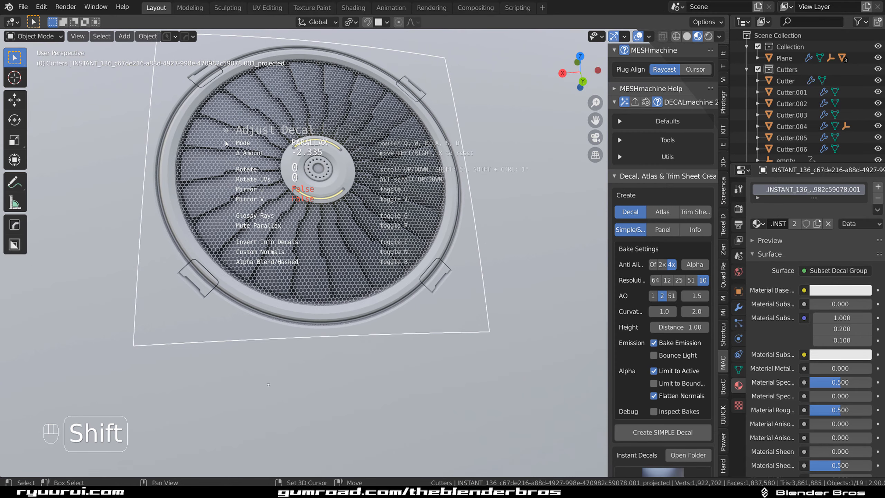
click(228, 146)
Examine the decal's hexagonal mesh, fan blades and glowing hub up close
scroll(241, 147, up, 3)
shift+middle_drag(241, 146, 329, 211)
scroll(329, 212, up, 1)
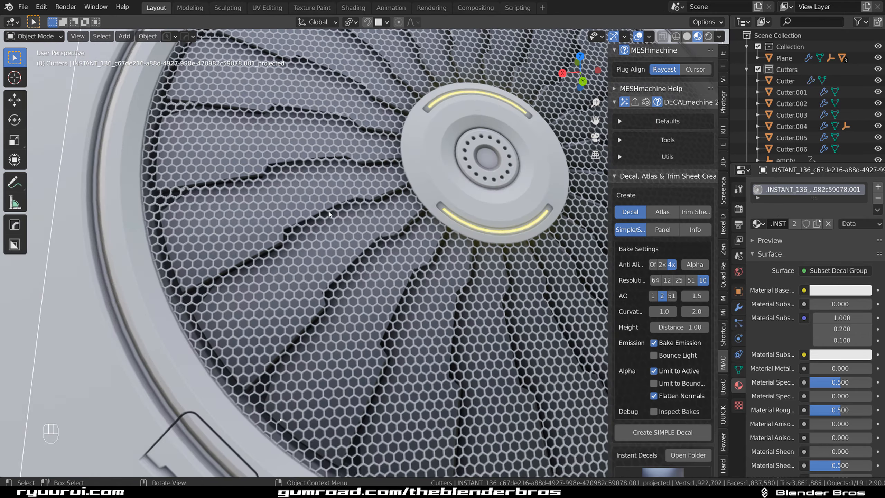
scroll(371, 198, up, 2)
shift+middle_drag(376, 148, 390, 180)
scroll(389, 180, down, 2)
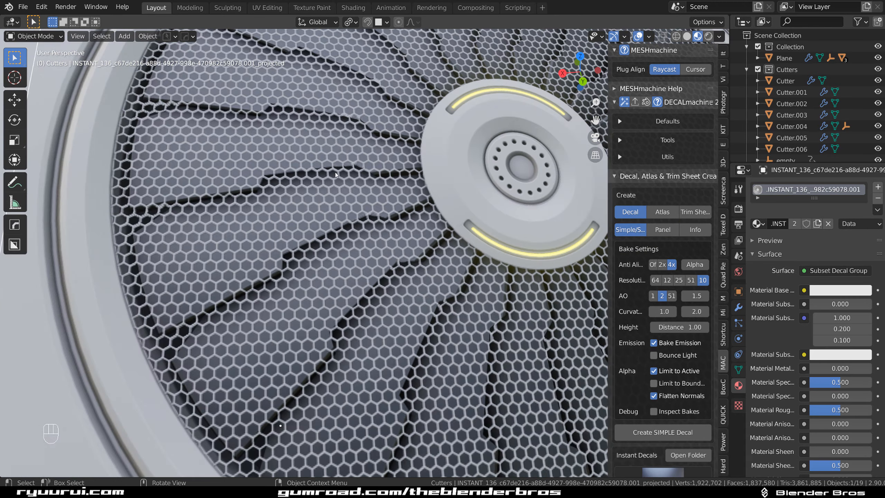
click(262, 177)
scroll(231, 177, up, 6)
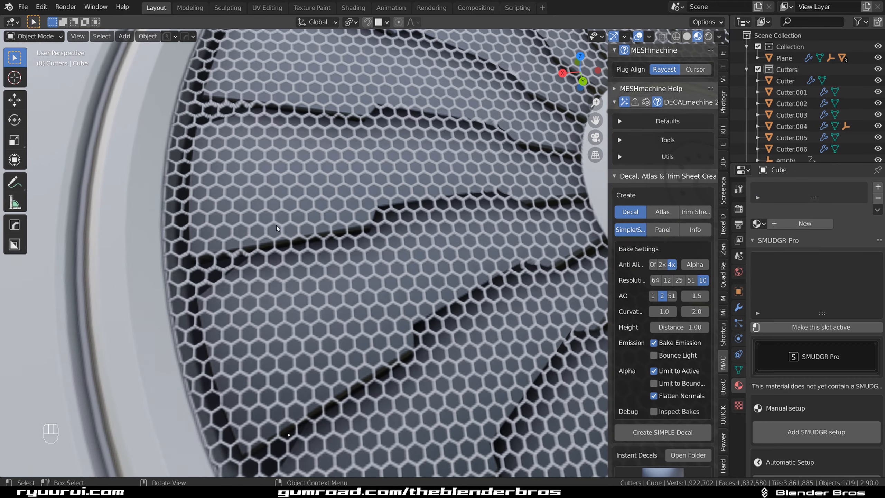
scroll(251, 229, down, 2)
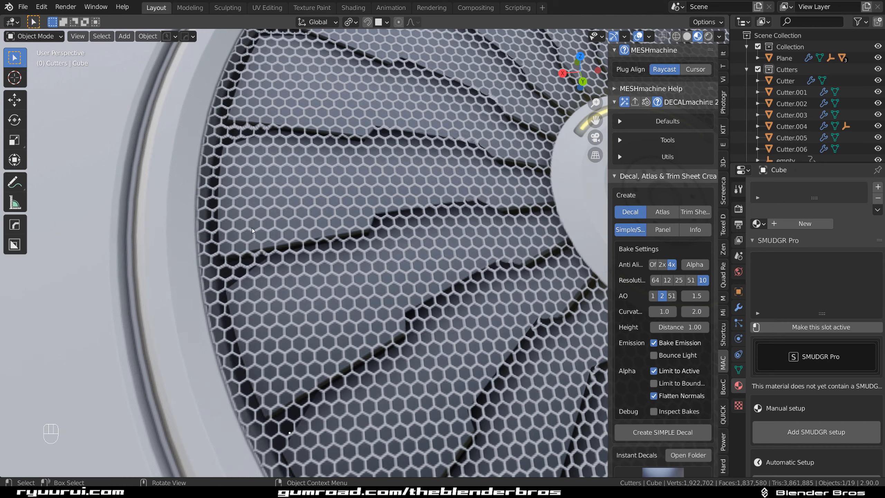
Reselect the projected decal and lower its parallax amount by a further 1.044 or so
click(303, 211)
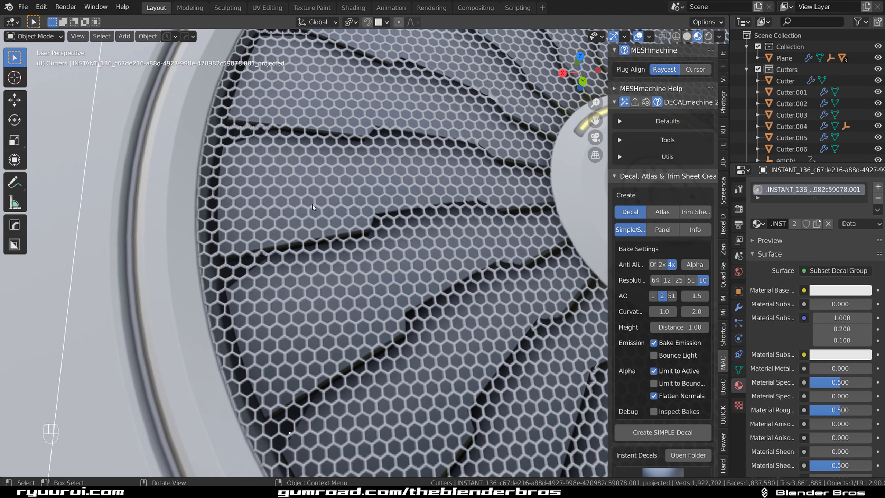
key(d)
click(288, 156)
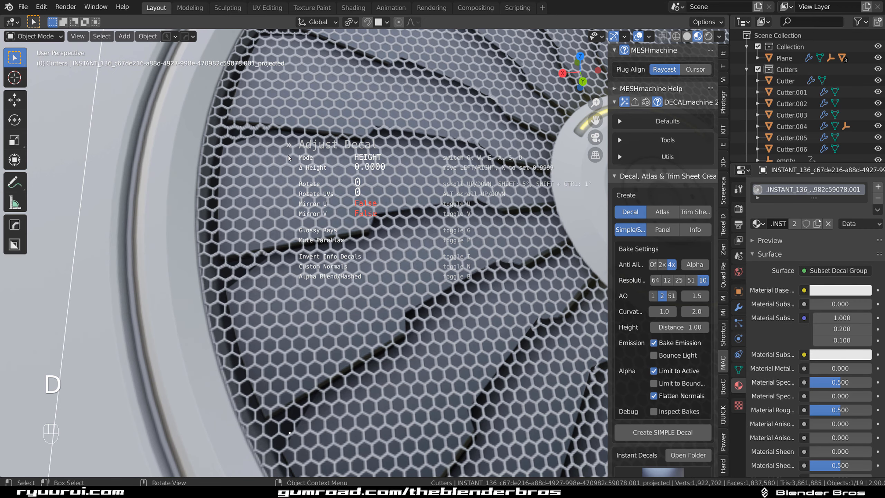
key(e)
mouse_move(293, 159)
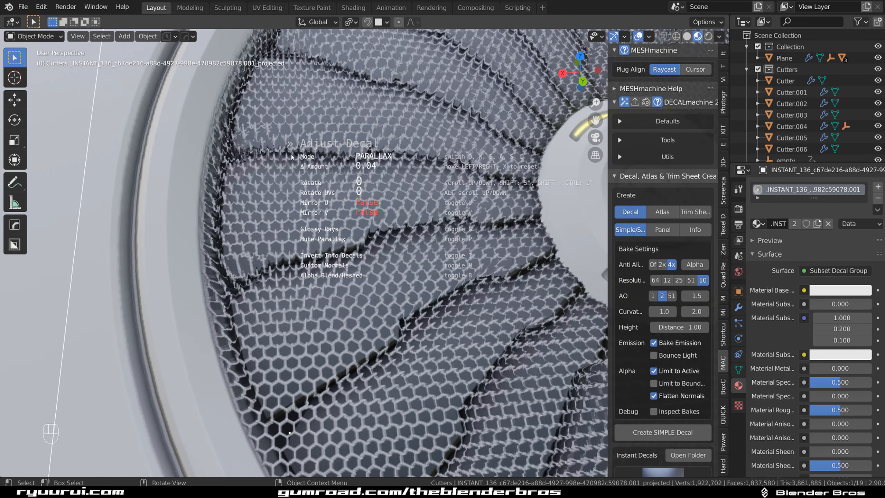
key(shift)
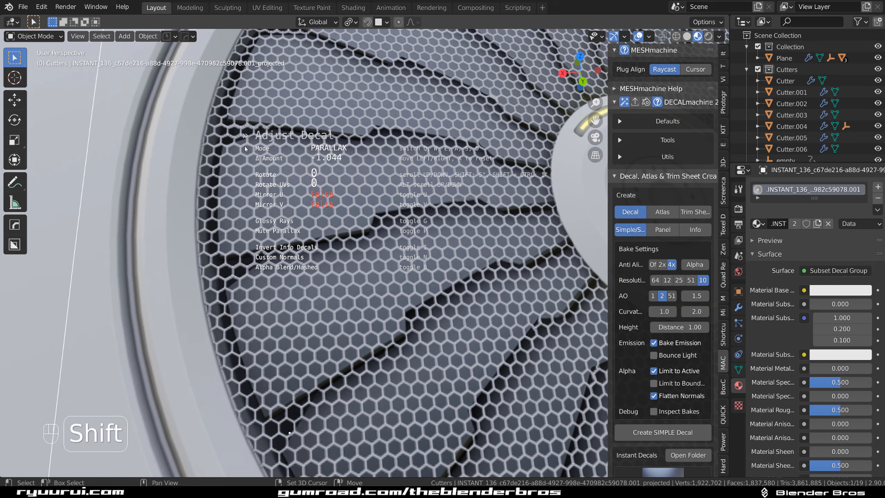
click(246, 149)
Compare the vent decals on the sphere from a distance and up close, checking the mesh, blades and light strips
scroll(318, 190, down, 8)
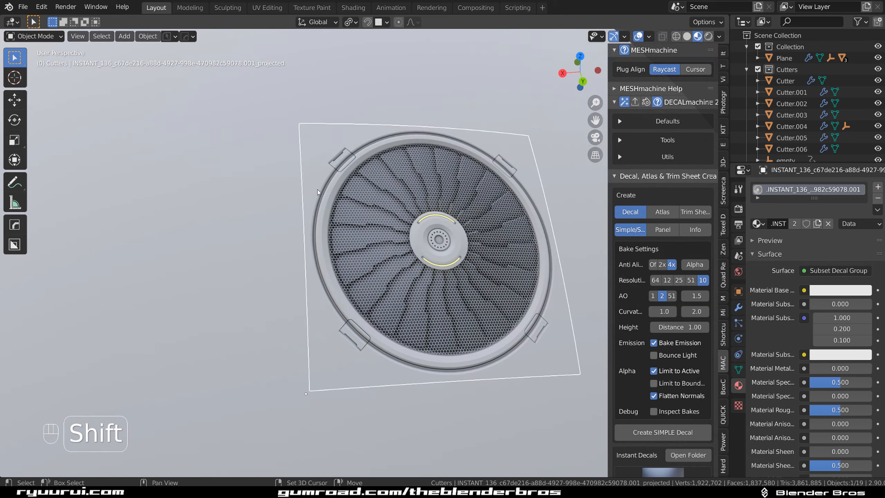
mouse_move(322, 178)
middle_down()
mouse_move(314, 142)
mouse_move(322, 172)
middle_up()
scroll(321, 172, down, 2)
click(487, 140)
middle_drag(392, 146, 390, 185)
scroll(294, 233, down, 5)
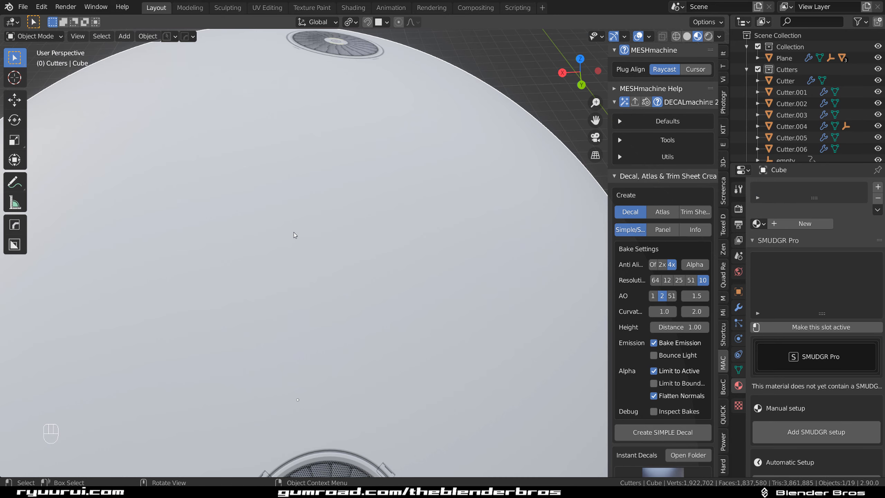
mouse_move(313, 279)
shift+middle_down()
mouse_move(313, 255)
mouse_move(313, 279)
shift+middle_up()
middle_drag(376, 92, 359, 185)
scroll(360, 186, up, 4)
shift+middle_drag(313, 310, 324, 149)
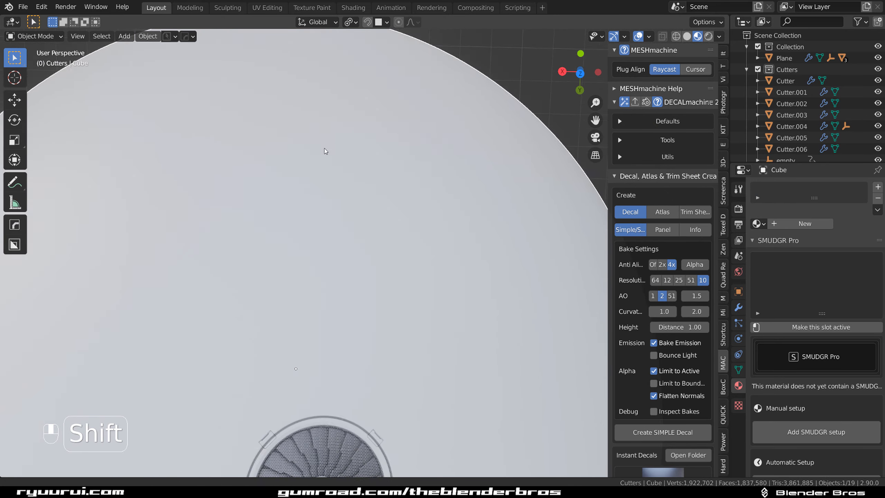
shift+middle_drag(324, 268, 311, 136)
scroll(294, 249, up, 3)
shift+middle_drag(288, 297, 343, 111)
scroll(340, 139, up, 2)
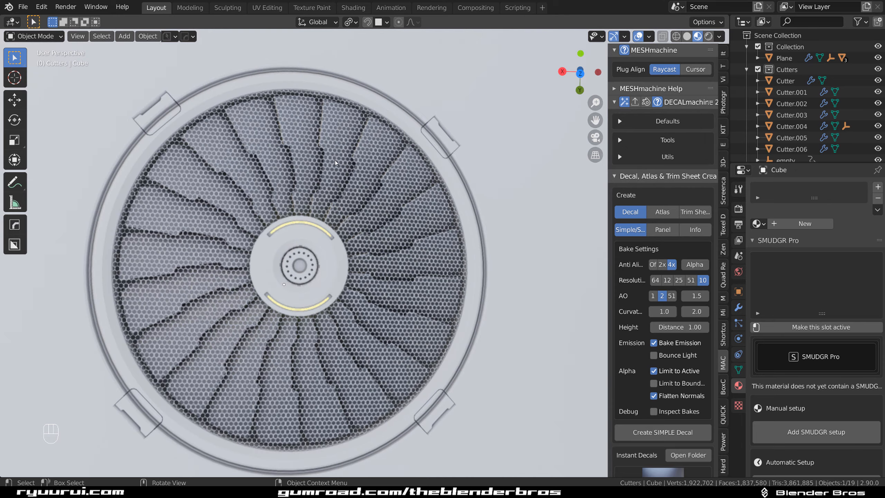
Select the original baked decal over the vent model and choose Blenderbros Vents as its target user decal library
middle_drag(335, 159, 358, 248)
key(g)
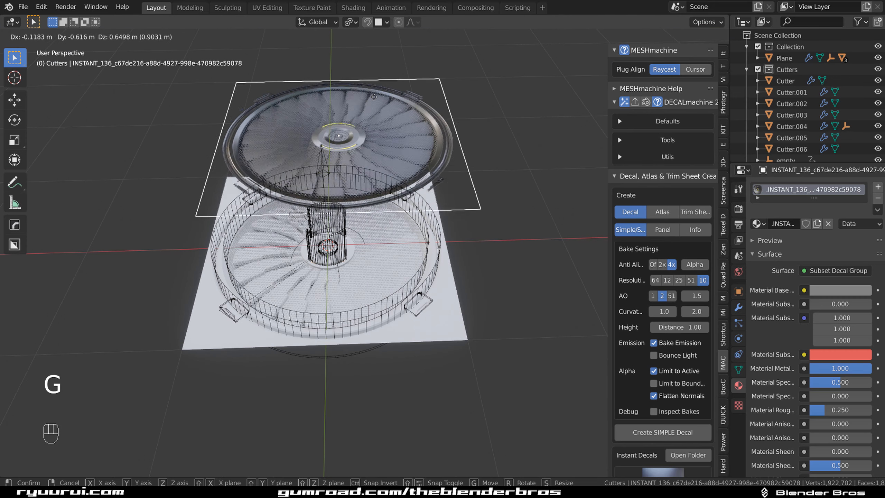
right_click(375, 92)
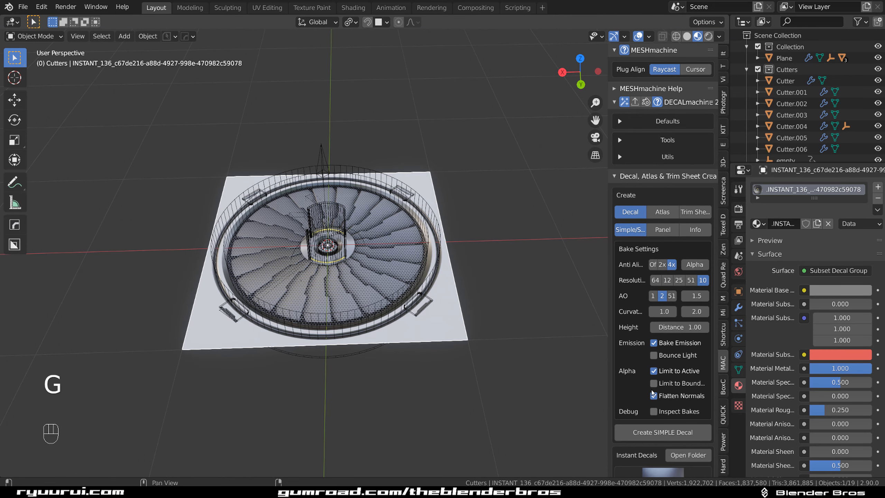
scroll(661, 363, down, 10)
click(677, 338)
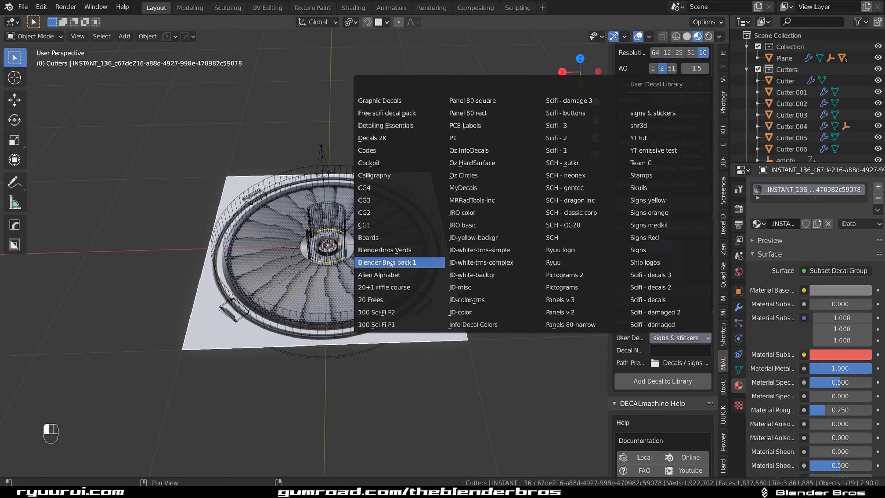
click(400, 250)
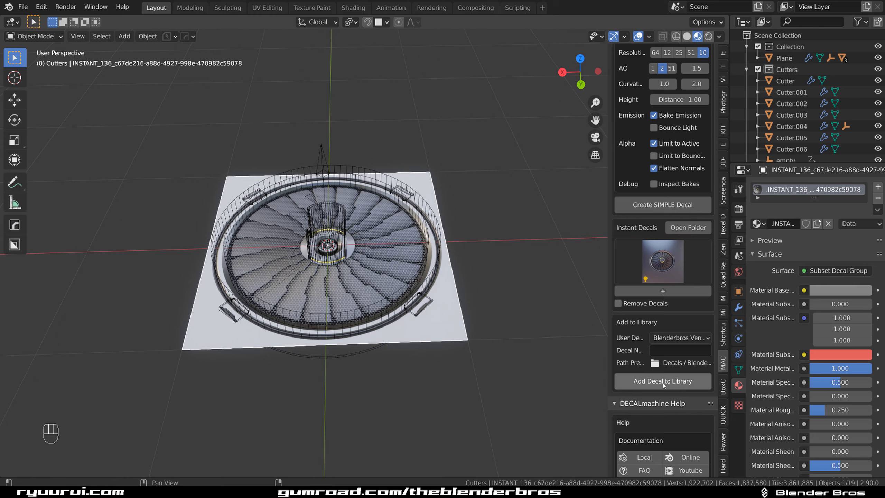
Add the baked turbine decal to the Blenderbros Vents library and assign a new blank material to the sphere
scroll(464, 300, down, 20)
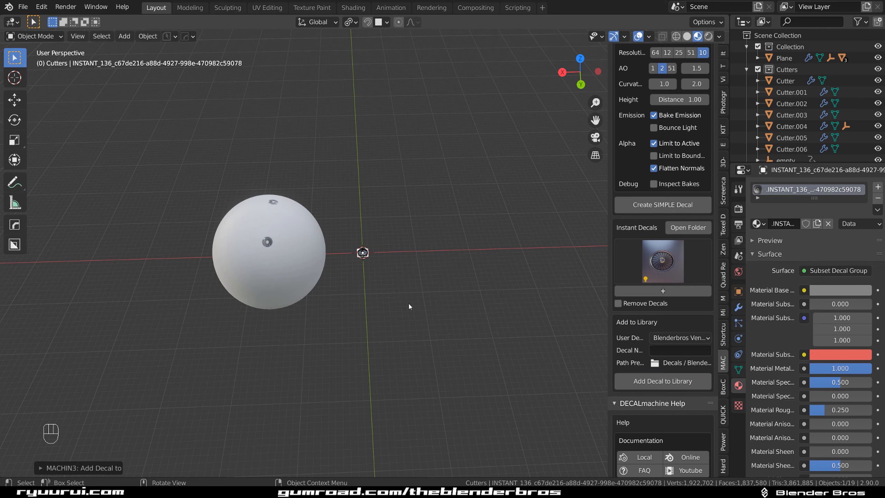
shift+middle_drag(371, 268, 347, 148)
scroll(421, 286, up, 7)
scroll(408, 237, up, 4)
click(377, 210)
scroll(379, 221, down, 1)
key(alt+m)
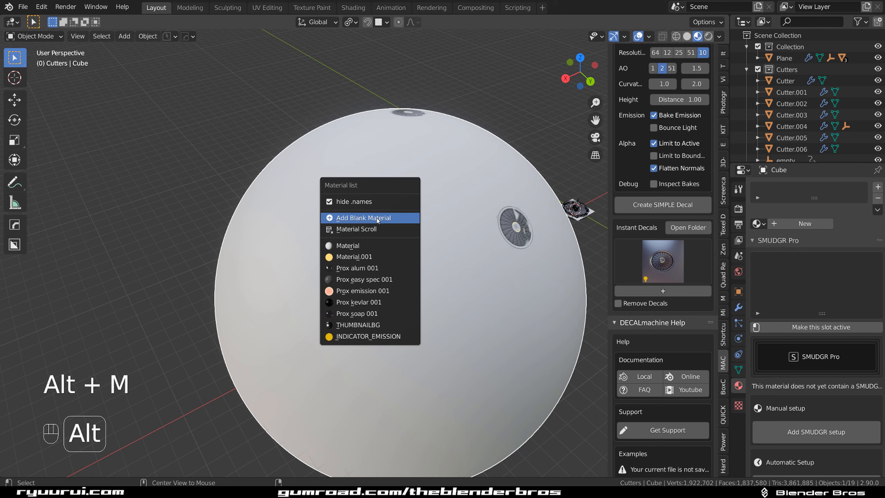
click(377, 218)
scroll(387, 220, up, 5)
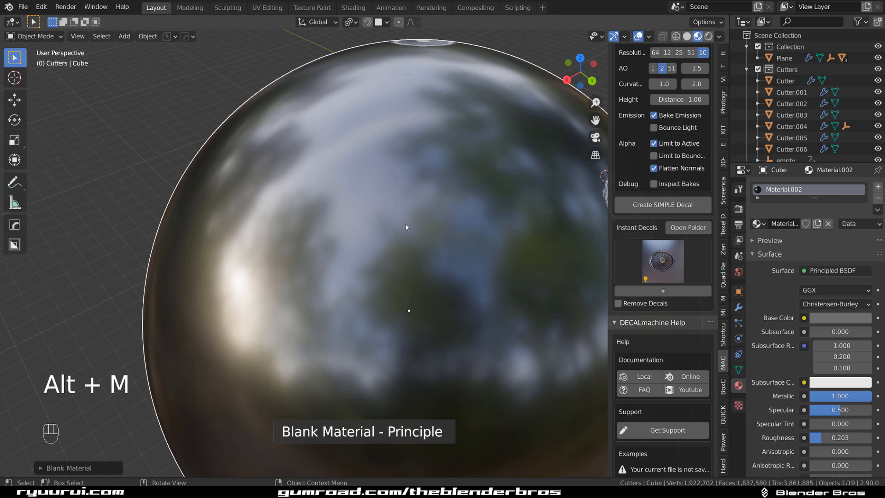
Insert the new turbine vent decal from the Blenderbros Vents library onto the sphere and move it across the surface with snapping
key(d)
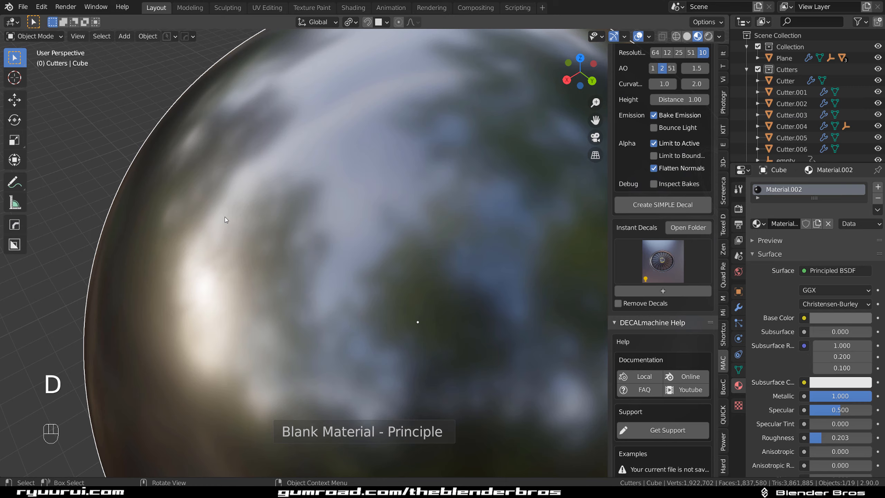
key(d)
click(646, 282)
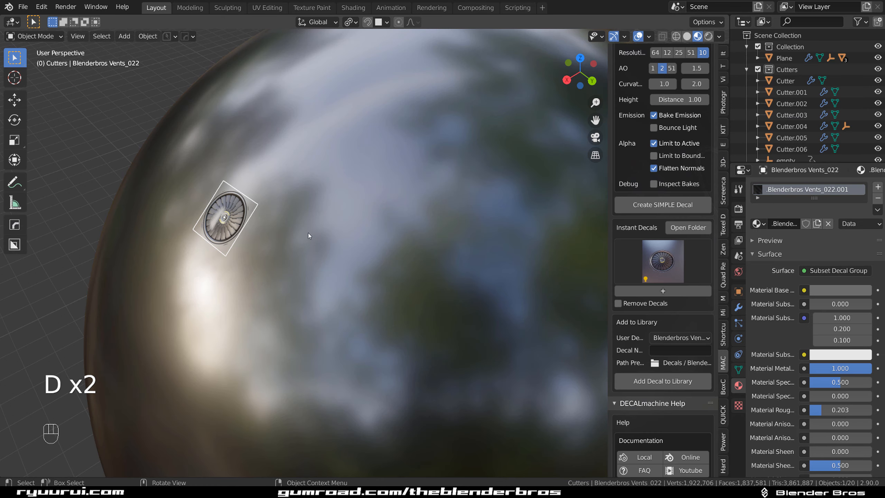
key(g)
ctrl+click(375, 226)
scroll(403, 231, up, 6)
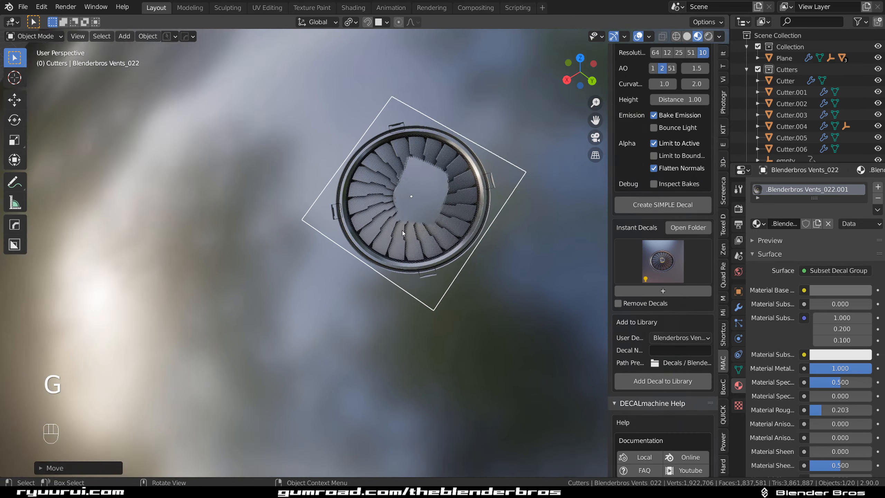
shift+middle_drag(440, 183, 406, 241)
Project the turbine vent decal onto the sphere, adjust its height, and deselect it by selecting the sphere
key(d)
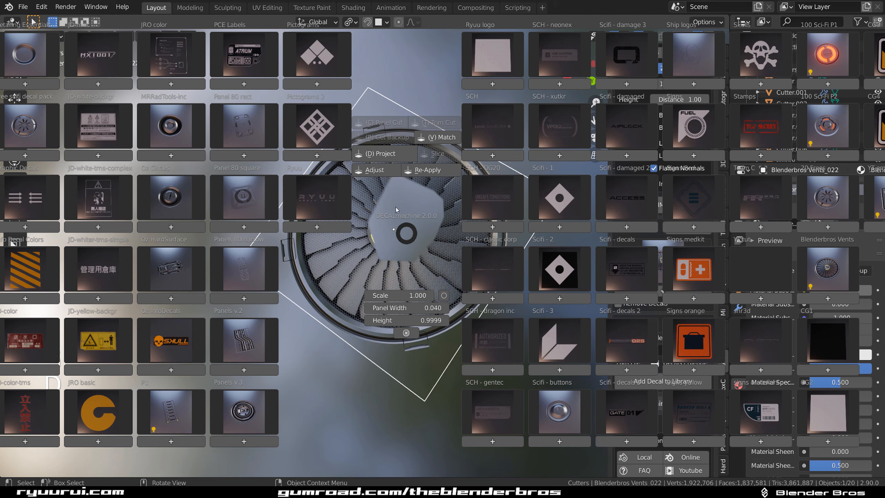
click(383, 159)
key(d)
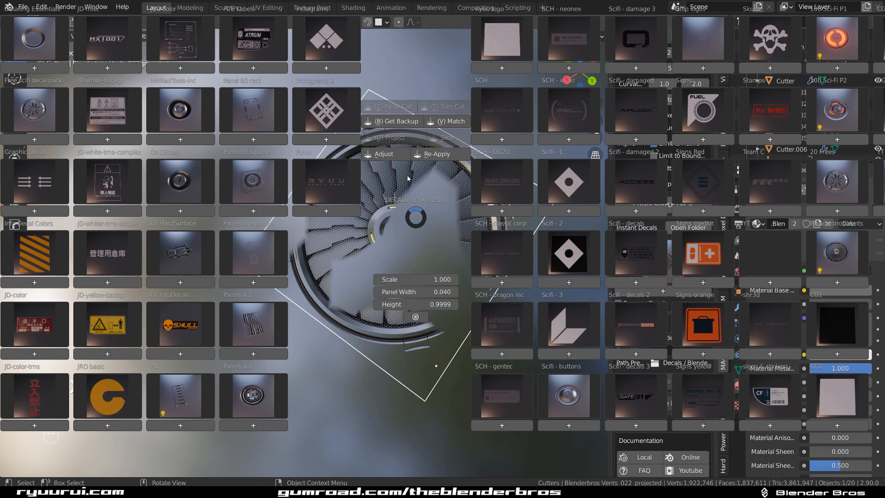
click(390, 158)
click(397, 160)
scroll(448, 189, up, 2)
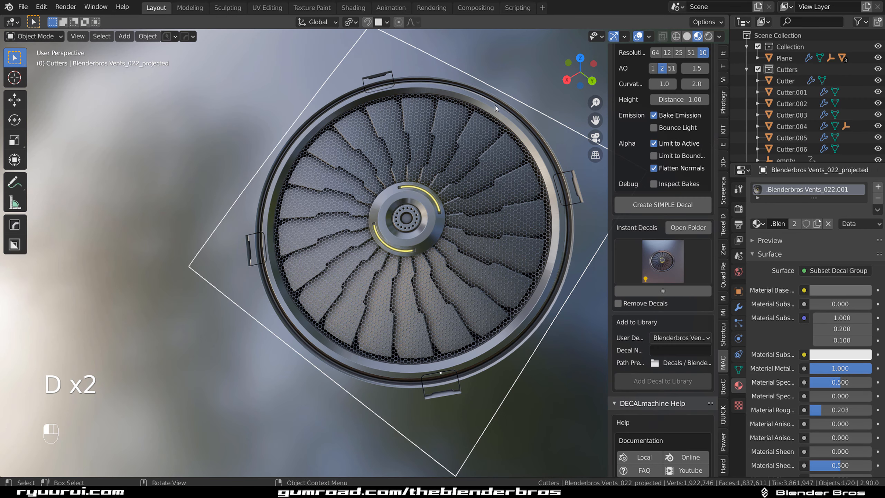
click(495, 105)
Examine the projected turbine vent's hexagonal mesh, blades and glowing hub up close and from a distance
scroll(426, 185, down, 2)
middle_drag(426, 185, 167, 240)
scroll(352, 234, up, 6)
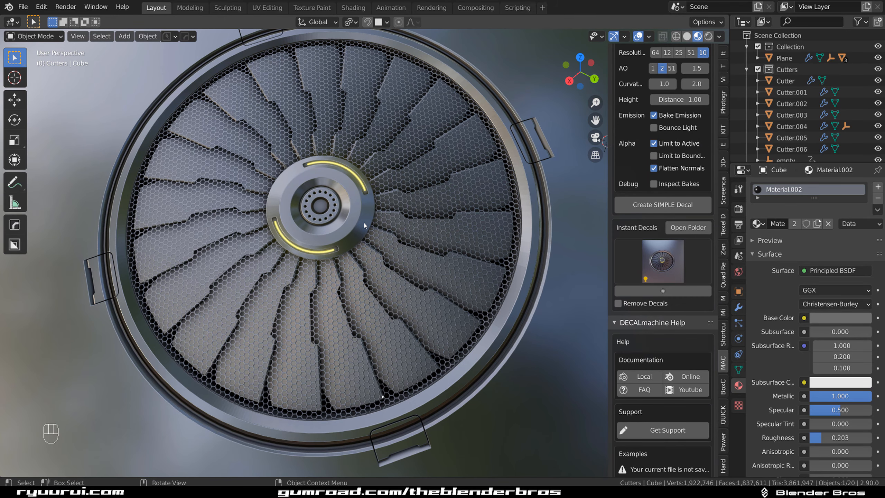
scroll(363, 222, down, 2)
scroll(363, 222, up, 6)
shift+middle_drag(340, 185, 416, 258)
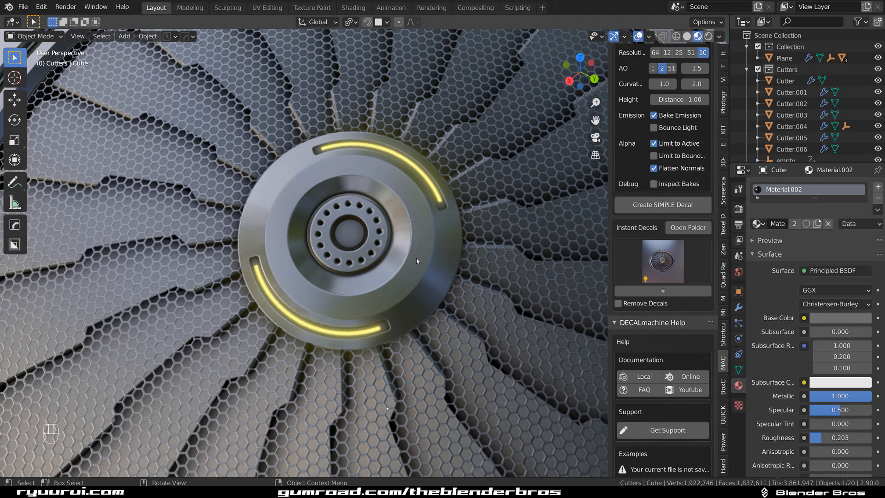
scroll(417, 261, up, 3)
scroll(376, 258, down, 3)
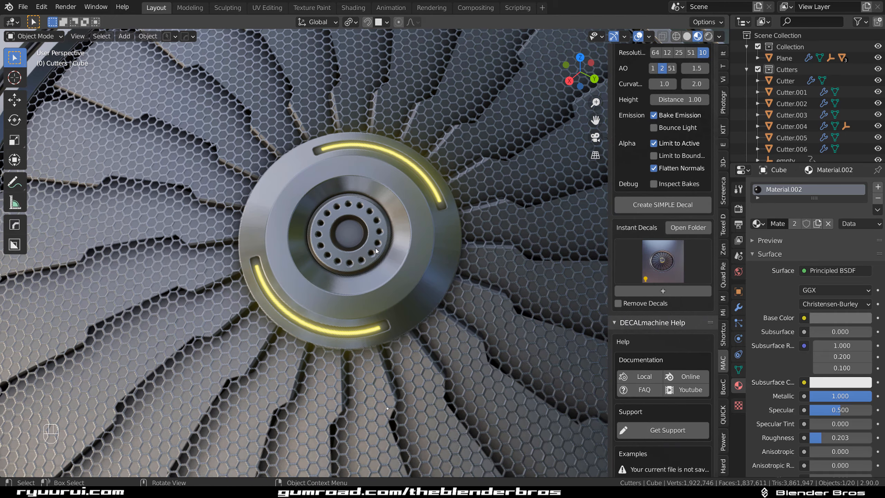
scroll(376, 251, down, 5)
shift+middle_drag(375, 250, 381, 222)
scroll(352, 201, up, 1)
scroll(351, 202, down, 4)
scroll(350, 241, up, 1)
click(365, 216)
scroll(296, 207, up, 2)
scroll(371, 230, down, 8)
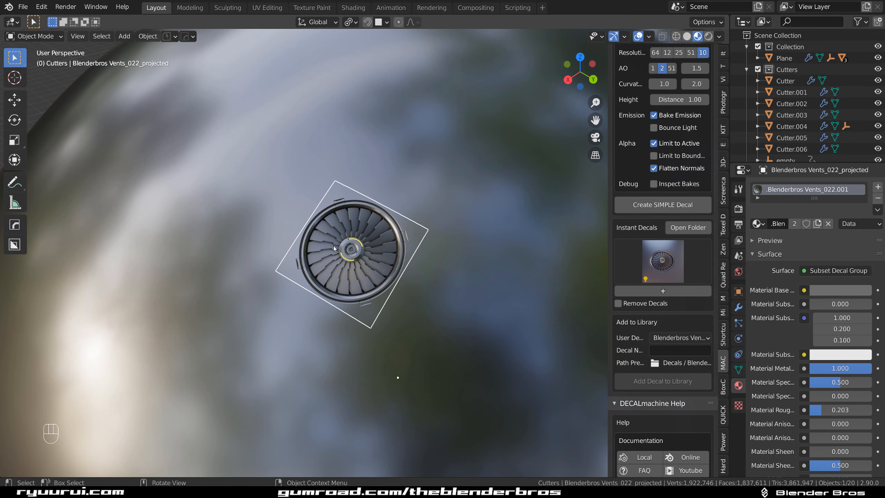
shift+middle_drag(337, 271, 351, 256)
scroll(348, 293, down, 4)
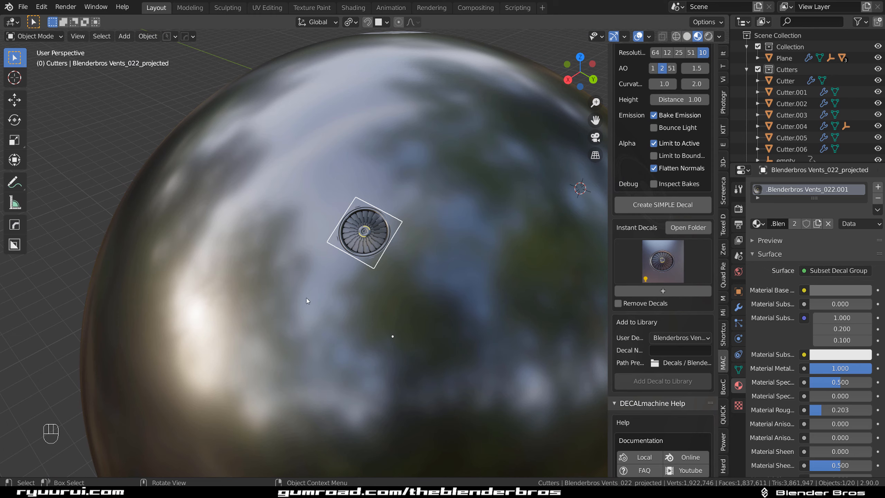
Insert the seven-hole Blenderbros Vents decal on the sphere and snap it to the surface just below the turbine vent
key(d)
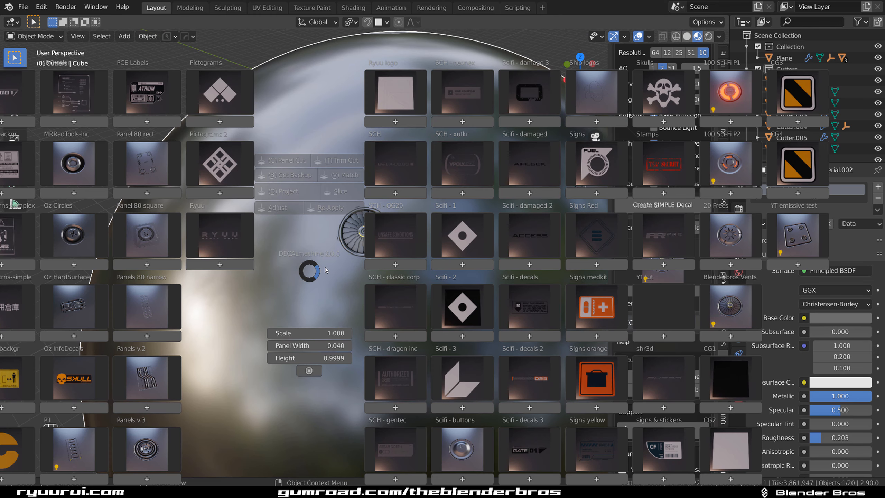
key(d)
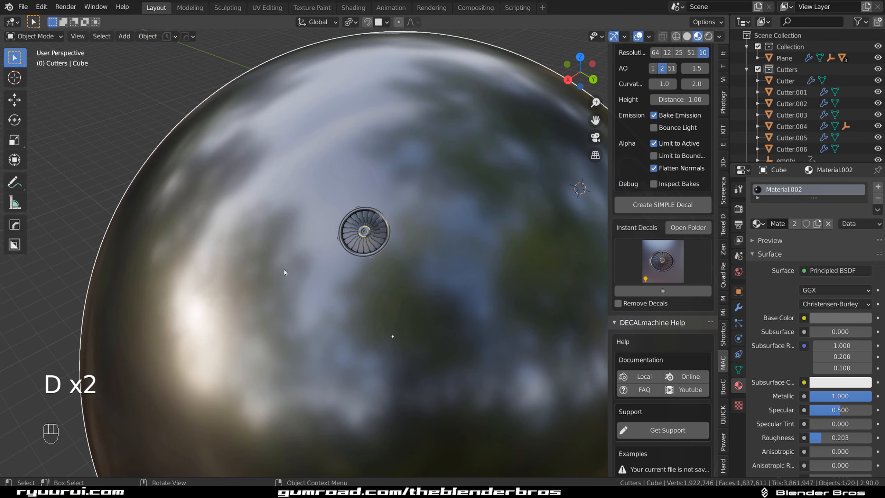
key(d)
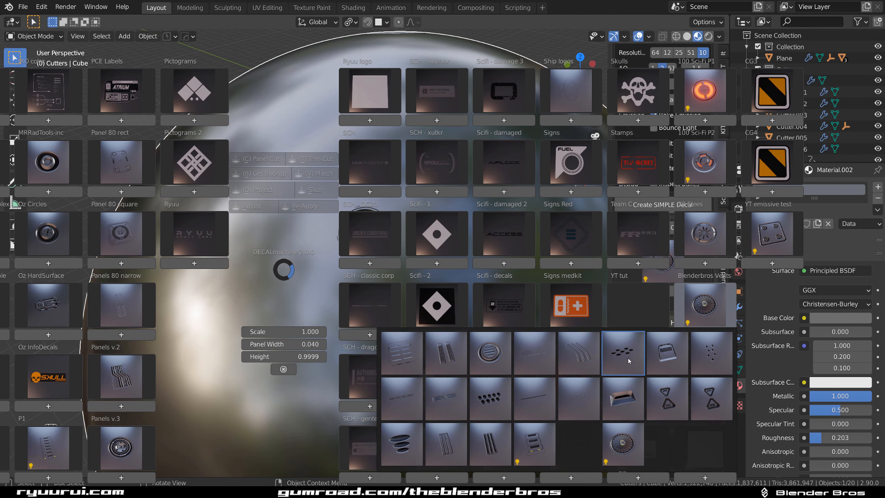
click(628, 358)
scroll(304, 283, up, 3)
key(g)
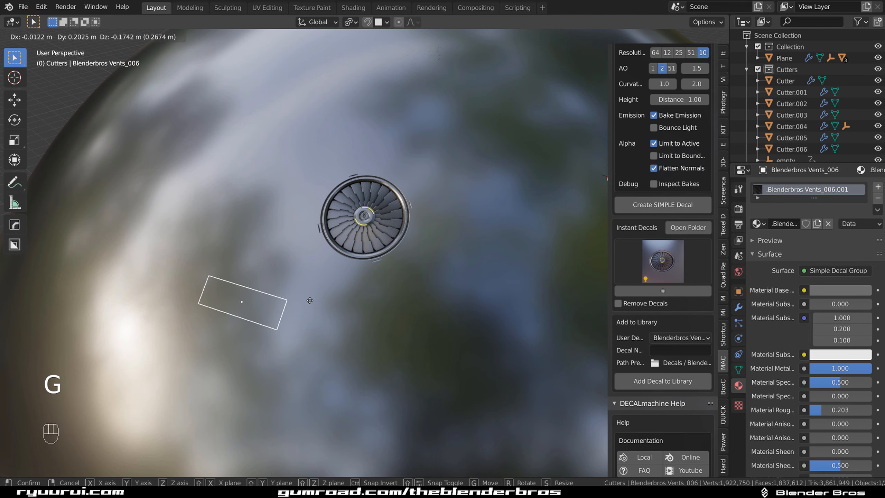
ctrl+click(302, 312)
scroll(325, 318, down, 3)
scroll(318, 278, up, 2)
Adjust the height of the seven-hole vent decal above the sphere's surface
key(d)
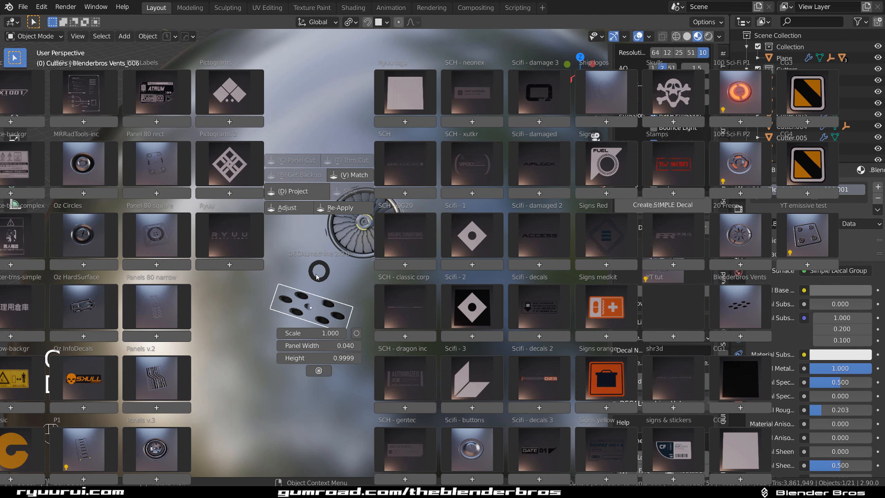
click(291, 213)
click(291, 210)
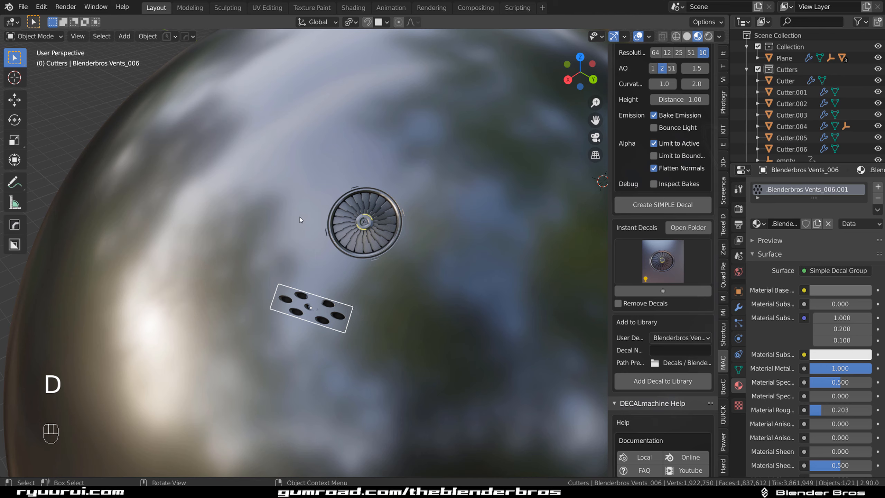
key(d)
click(284, 159)
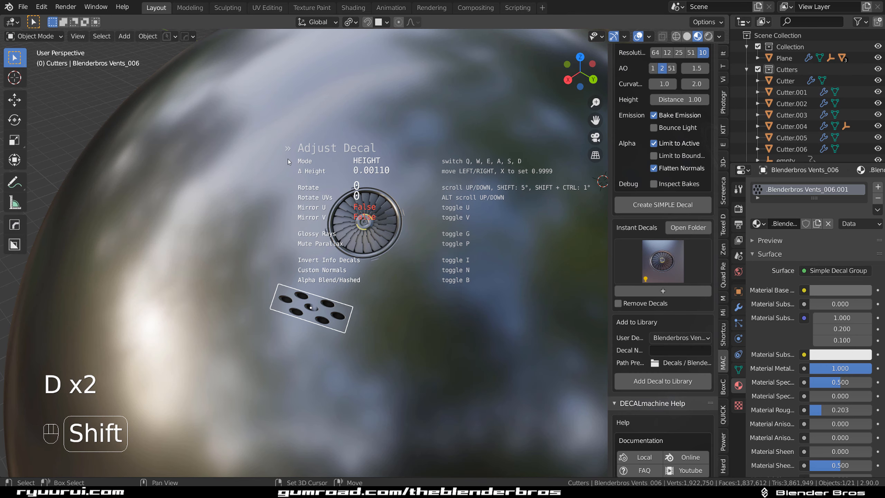
click(308, 163)
middle_drag(328, 270, 387, 253)
scroll(313, 259, down, 2)
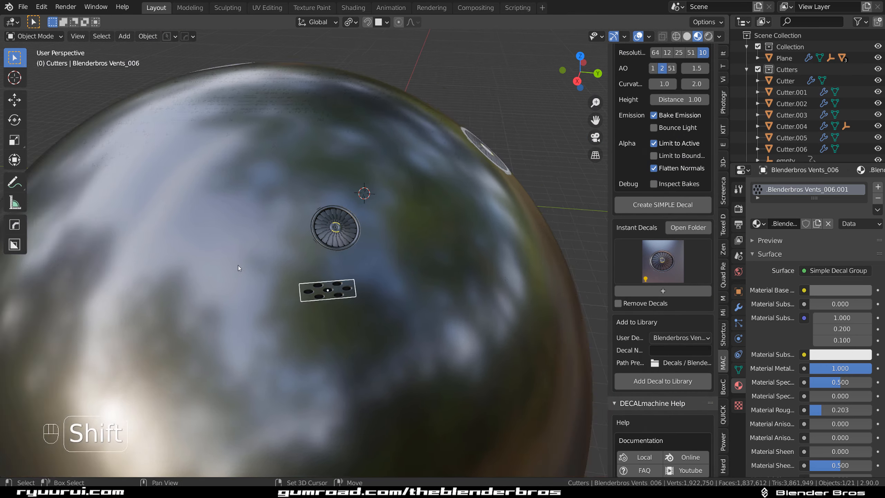
Insert the emissive three-panel Blenderbros Vents decal beside the turbine vent and project it onto the sphere
shift+middle_drag(238, 265, 354, 248)
key(d)
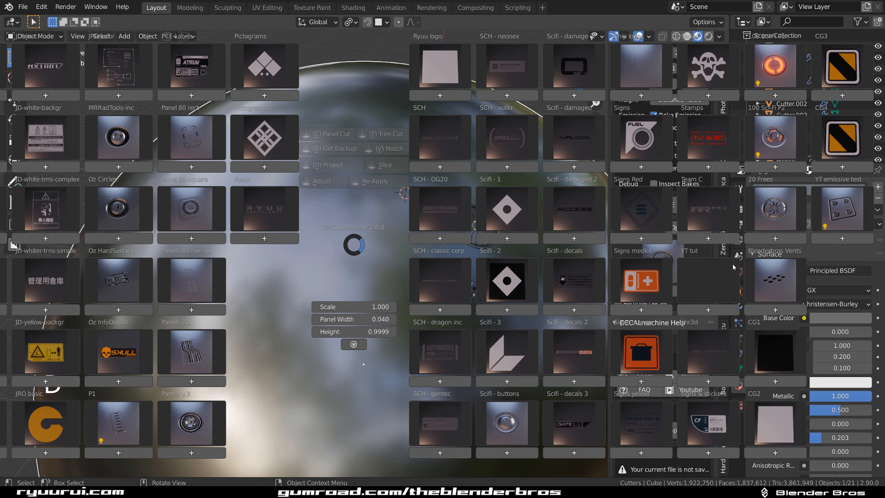
click(769, 284)
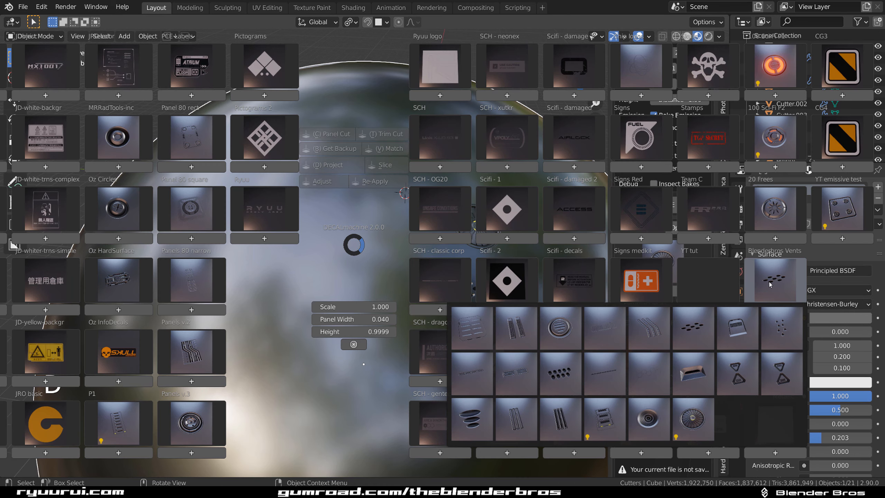
click(604, 427)
key(d)
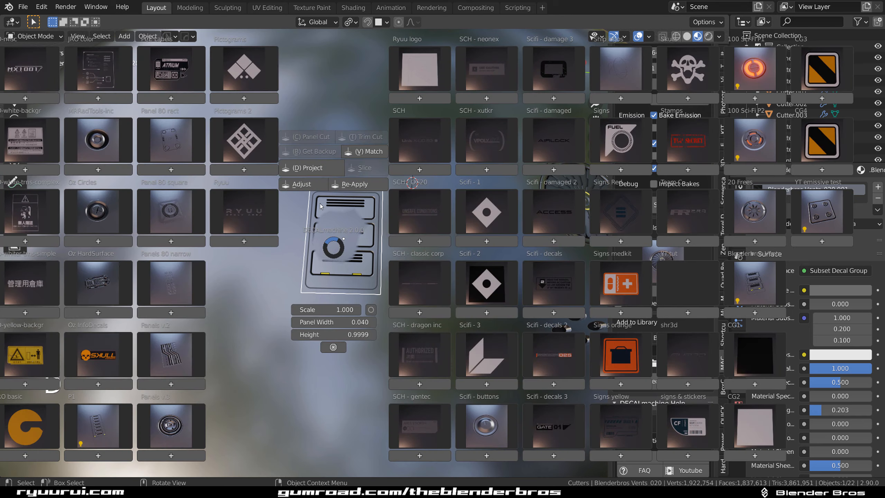
alt+click(319, 172)
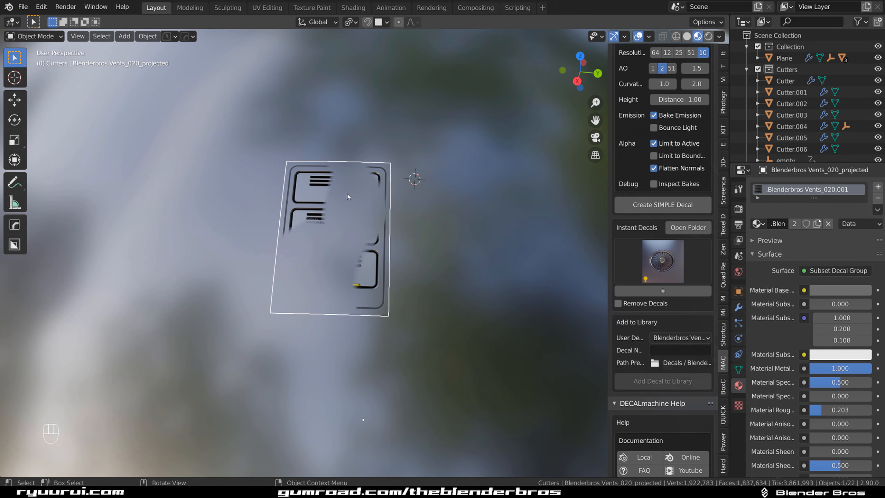
Adjust the projected three-panel vent decal's height and select the sphere
key(d)
click(333, 158)
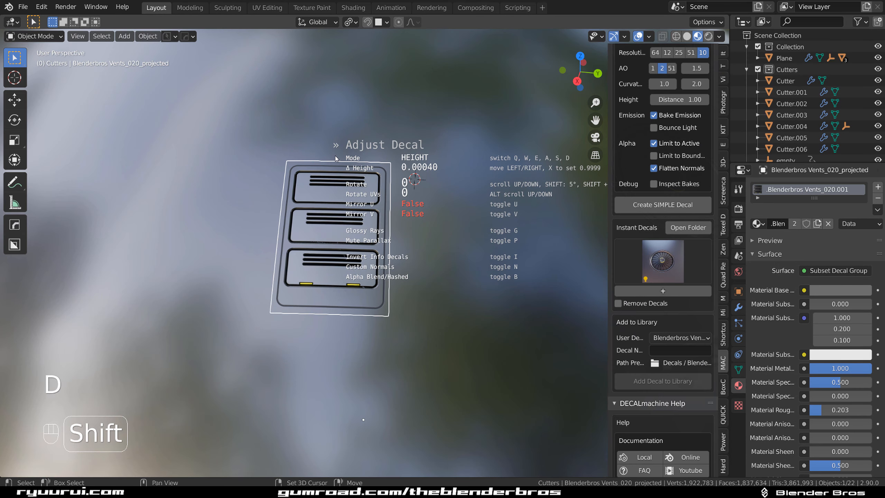
click(422, 200)
click(453, 209)
scroll(428, 226, down, 2)
middle_drag(428, 227, 352, 190)
scroll(375, 225, down, 2)
scroll(375, 224, up, 2)
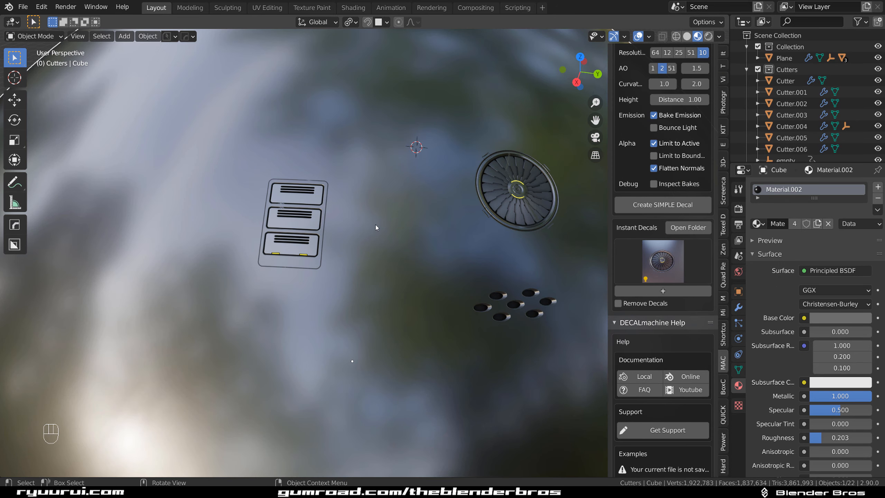
Insert the twin slotted Blenderbros Vents decal beside the three-panel vent and project it onto the sphere
key(d)
click(781, 265)
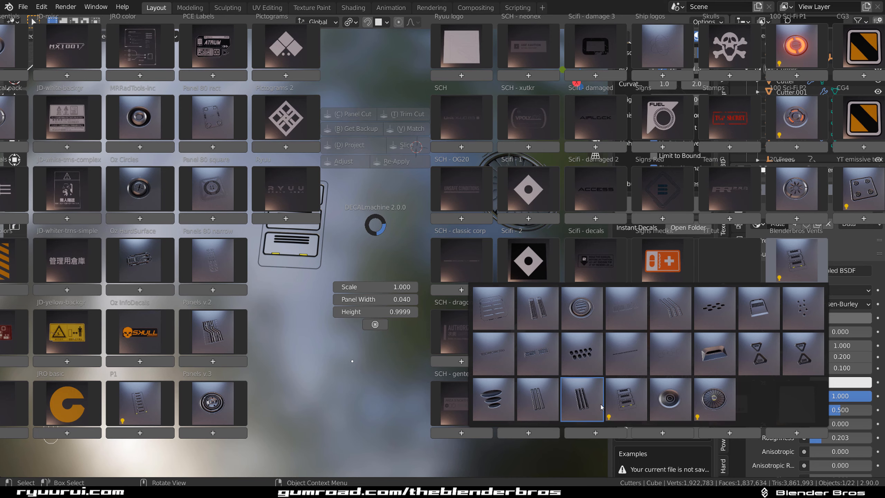
click(545, 323)
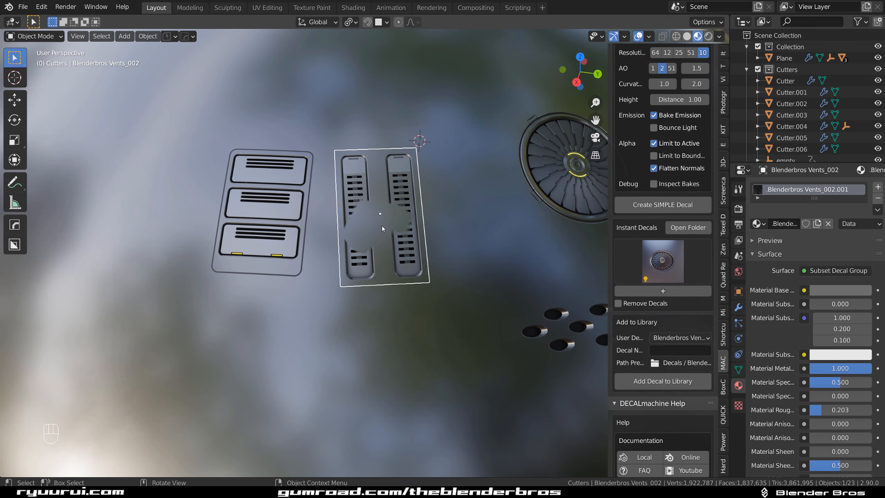
key(d)
click(372, 147)
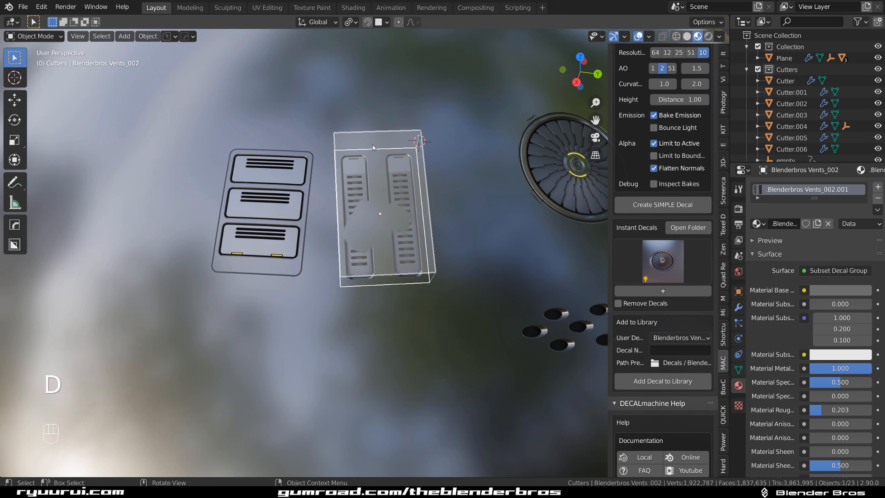
Adjust the height of the projected twin slotted vent decal and review all the vents on the sphere
scroll(380, 159, up, 3)
key(d)
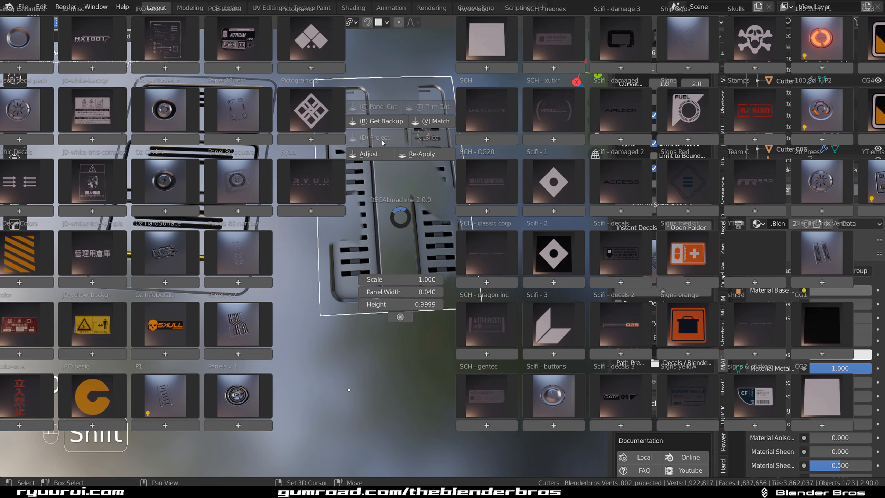
shift+click(377, 153)
shift+click(384, 157)
scroll(417, 213, down, 2)
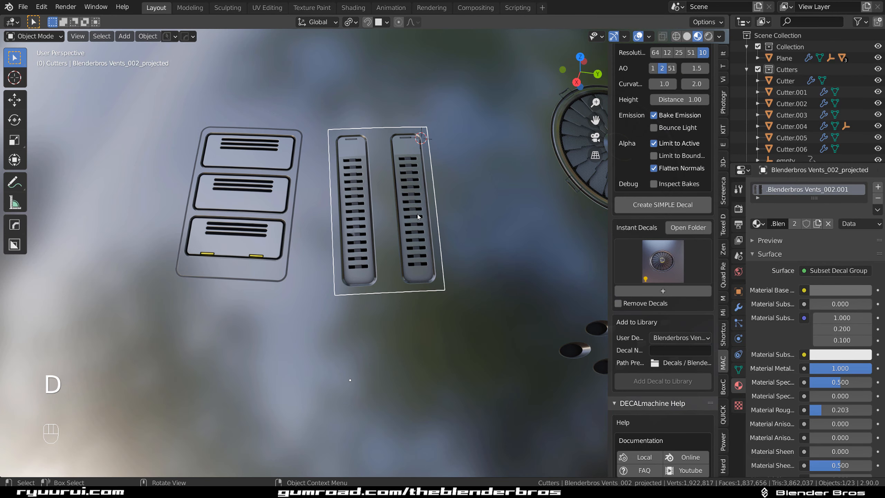
middle_drag(418, 216, 376, 190)
scroll(380, 225, down, 3)
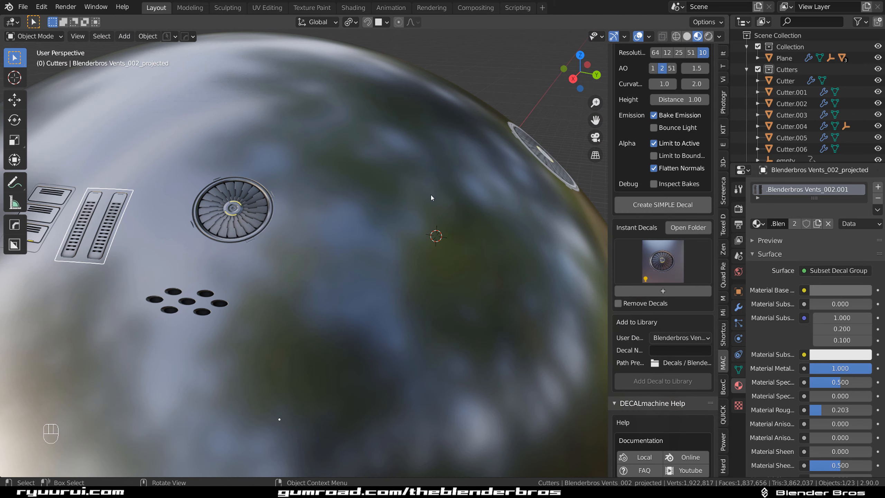
key(n)
key(n)
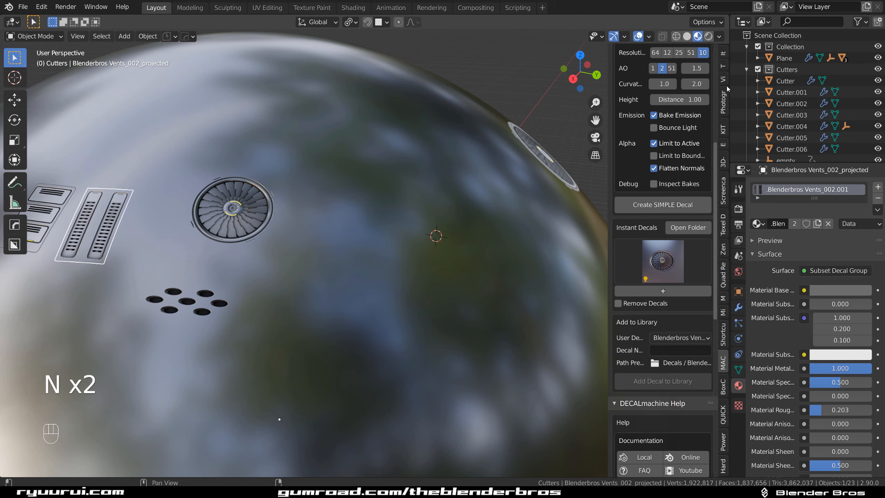
Set the viewport's clip start distance to 0.1 m
click(720, 78)
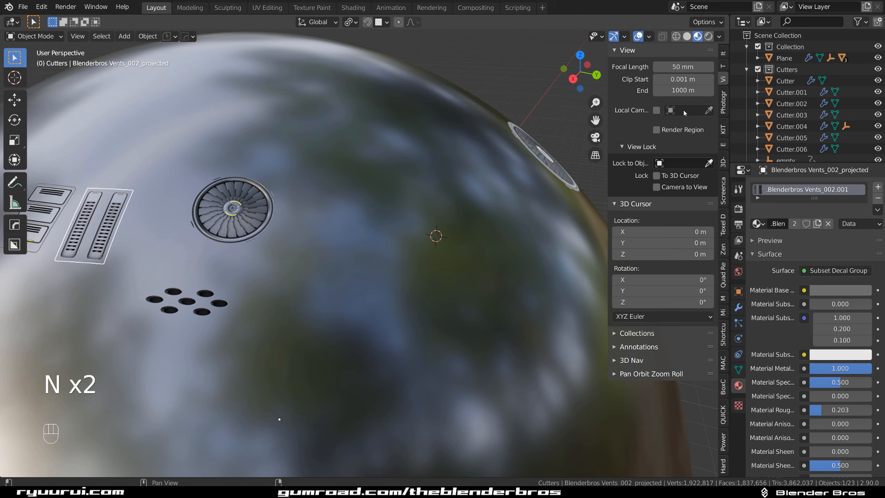
click(684, 79)
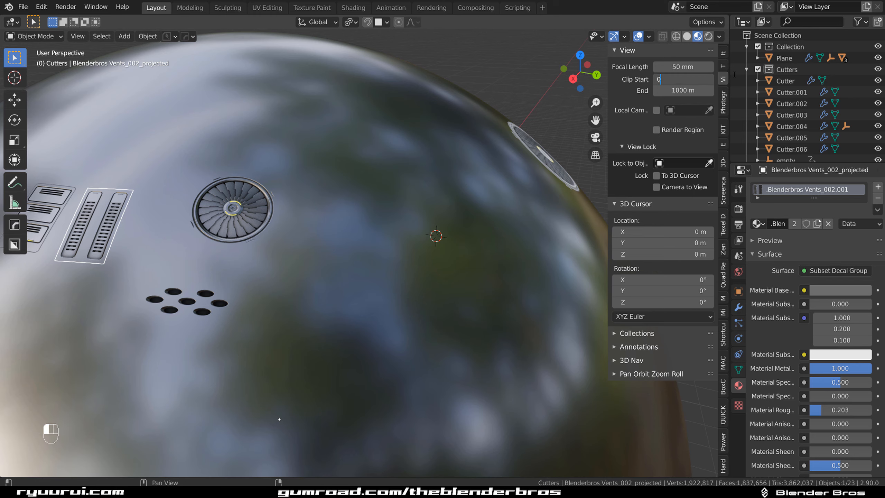
scroll(439, 196, down, 2)
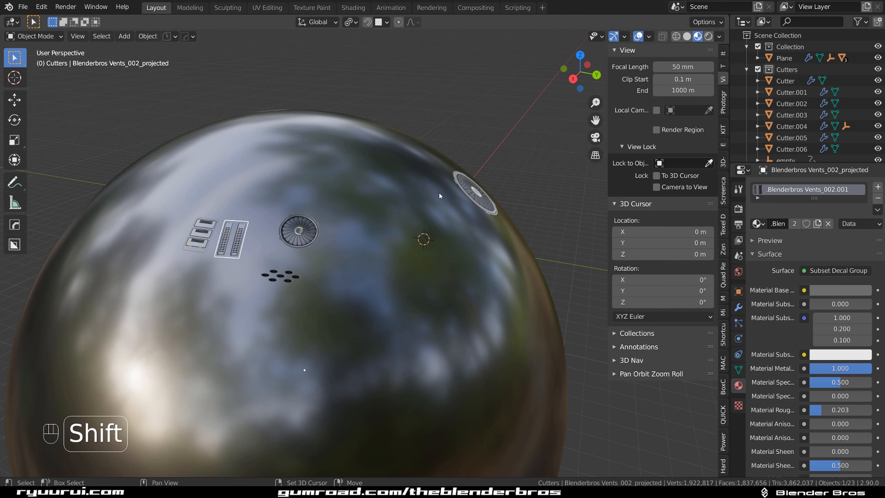
Insert the five-segment slotted strip decal from the Blenderbros Vents library onto the sphere below the twin slotted vent
shift+middle_drag(370, 183, 449, 182)
scroll(408, 247, up, 5)
shift+middle_drag(408, 247, 390, 182)
scroll(334, 260, down, 2)
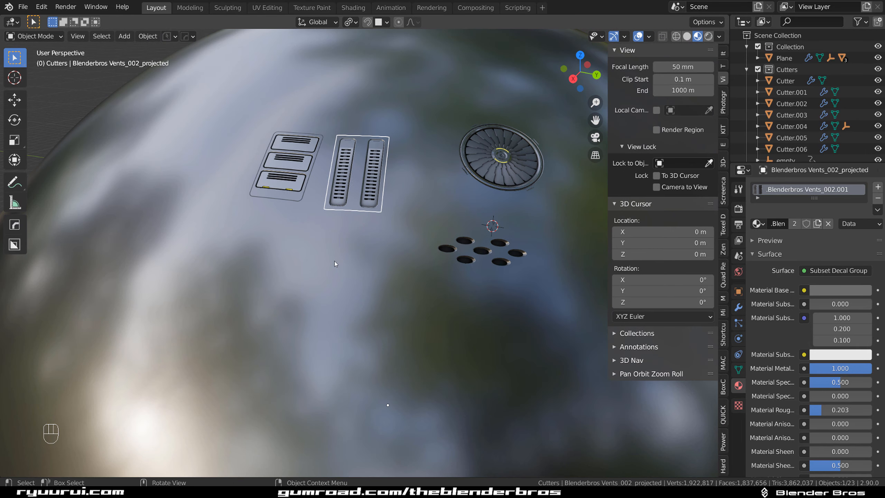
click(339, 263)
key(d)
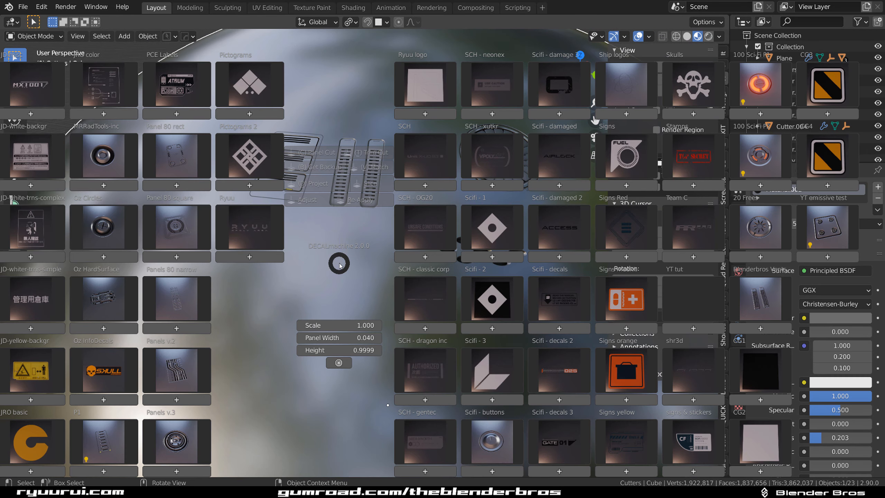
click(758, 301)
click(590, 391)
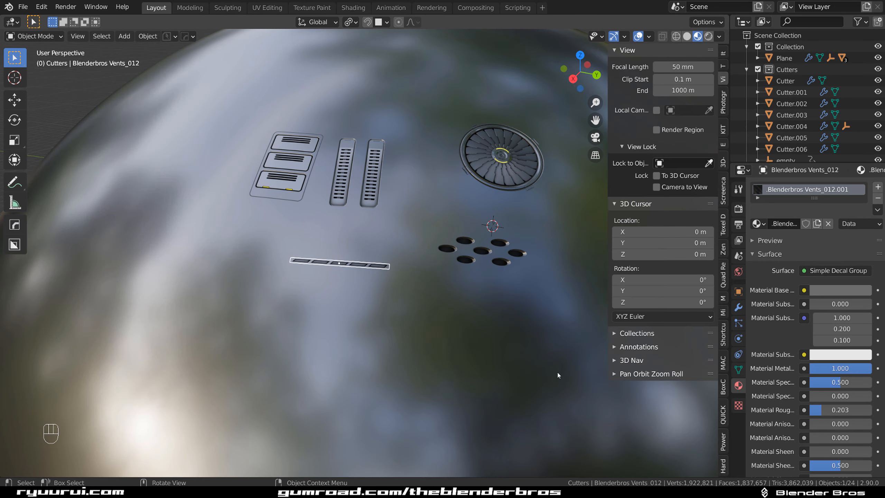
scroll(363, 285, up, 3)
scroll(363, 286, up, 4)
shift+middle_drag(364, 282, 429, 160)
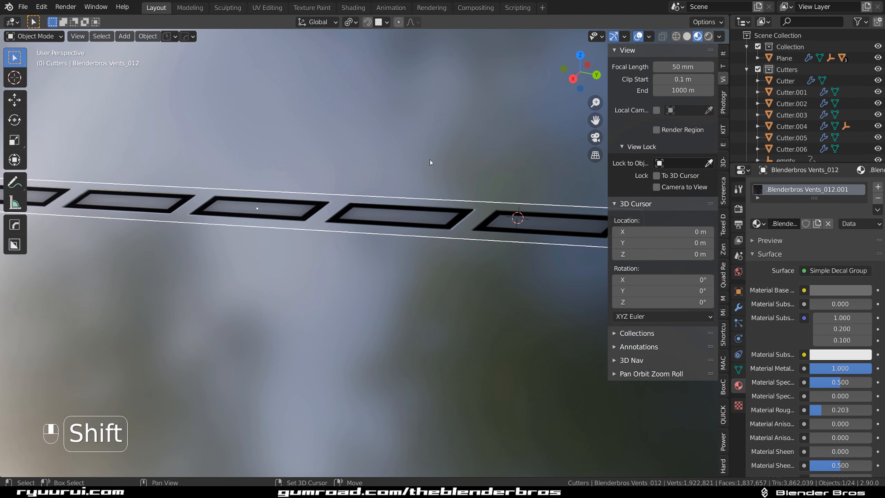
Insert the five-hexagon outline decal from the Blenderbros Vents library onto the sphere just below the segmented strip vent
scroll(360, 233, down, 4)
scroll(361, 233, down, 5)
click(323, 348)
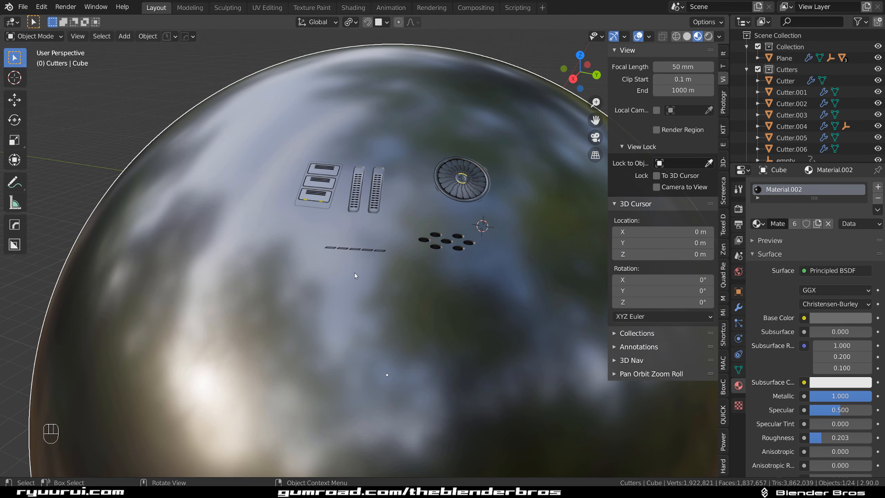
key(d)
click(772, 309)
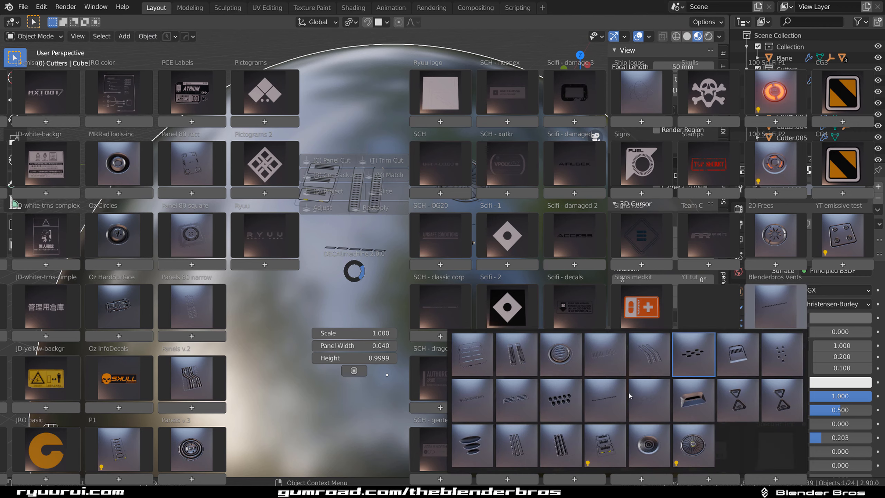
click(654, 404)
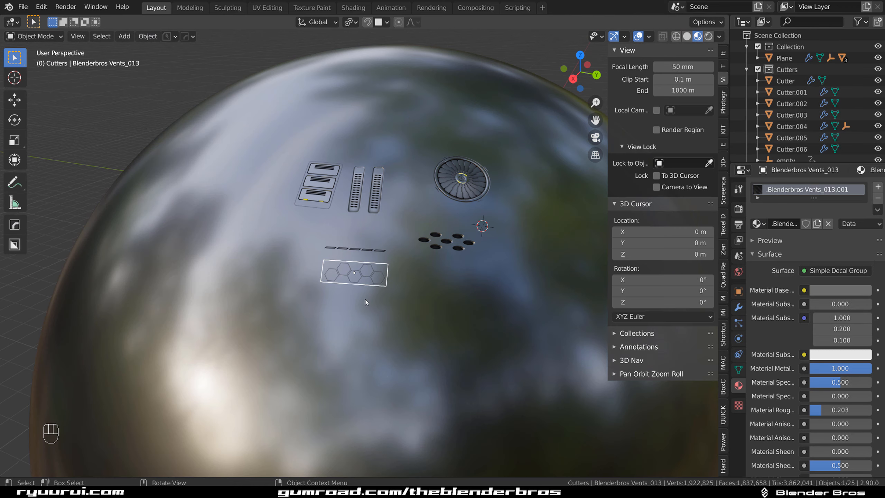
scroll(383, 297, up, 3)
scroll(382, 297, up, 2)
shift+middle_drag(382, 297, 323, 152)
scroll(352, 151, up, 7)
scroll(323, 152, up, 4)
scroll(322, 152, down, 8)
middle_drag(346, 217, 333, 203)
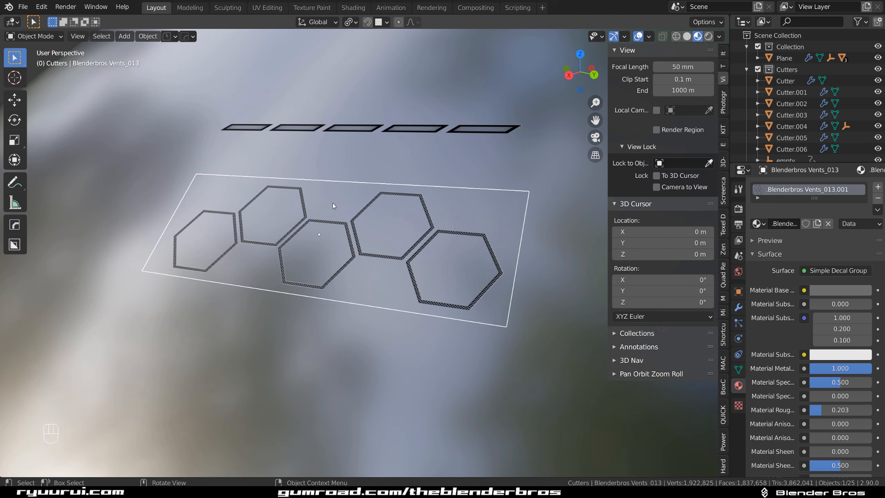
Project the hexagon vent decal onto the sphere's curved surface and select the sphere
key(d)
alt+click(318, 139)
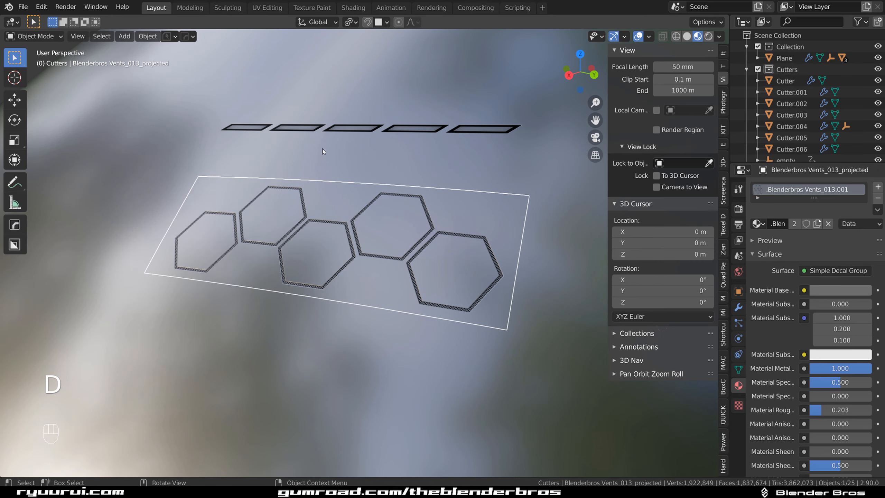
click(387, 153)
Examine how all the vent decals placed on the metallic sphere look together
scroll(364, 223, down, 4)
middle_drag(364, 223, 412, 233)
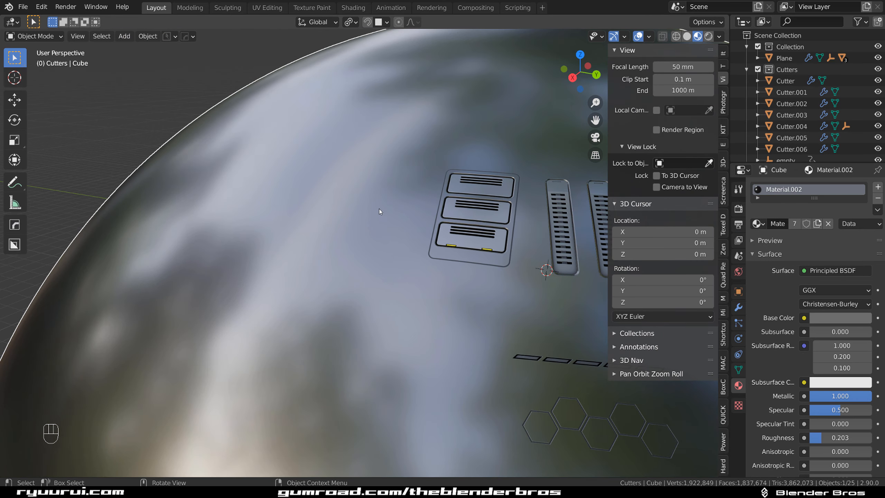
scroll(379, 208, down, 2)
shift+middle_drag(379, 209, 308, 174)
scroll(395, 206, up, 2)
scroll(308, 174, up, 2)
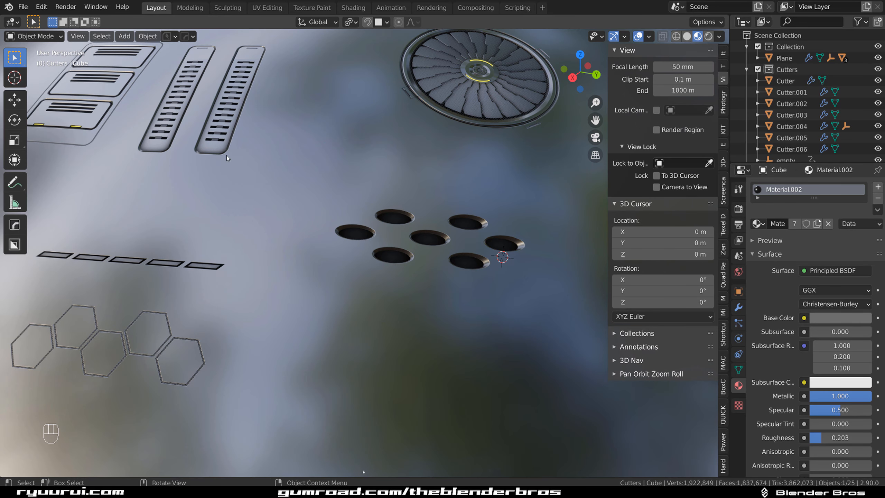
shift+middle_drag(274, 208, 327, 226)
scroll(328, 231, down, 2)
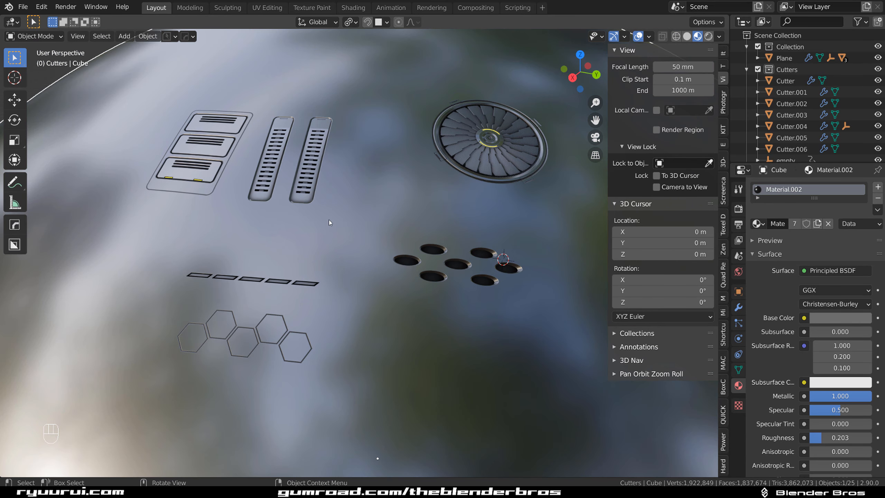
Select the projected turbine vent decal and inspect its mesh, blades and emissive hub up close with the sidebar hidden
click(487, 162)
middle_drag(446, 179, 218, 244)
scroll(413, 267, up, 7)
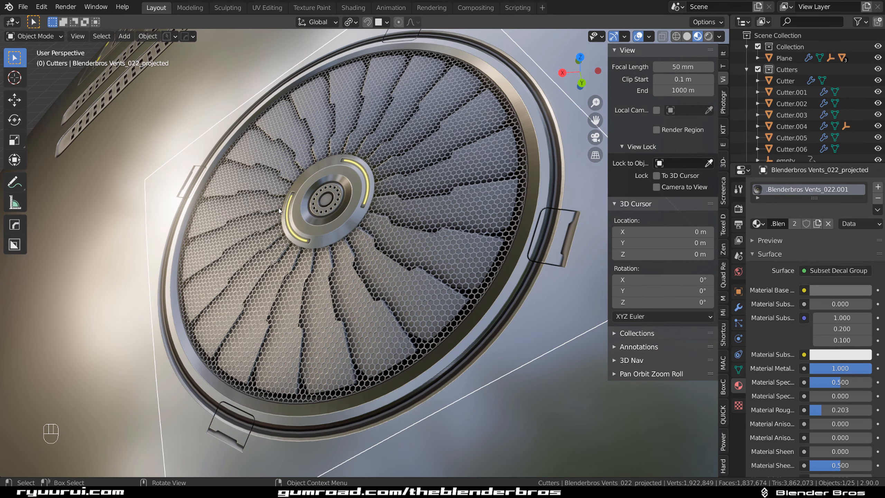
key(n)
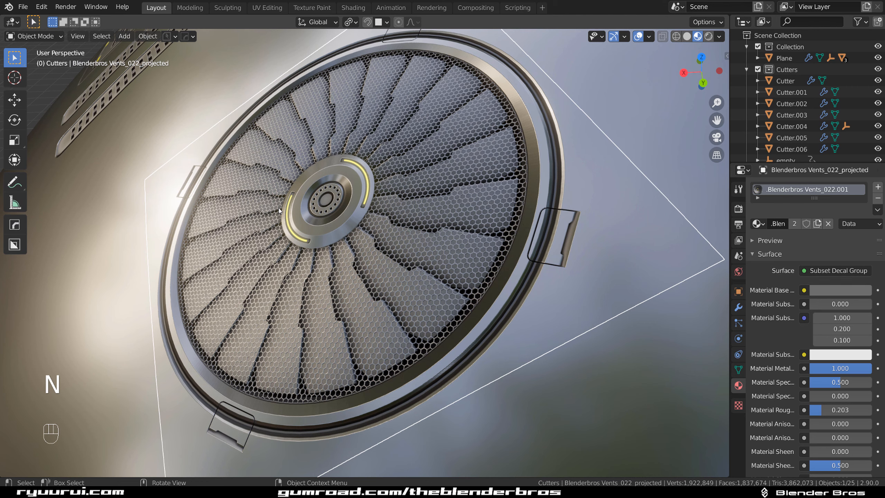